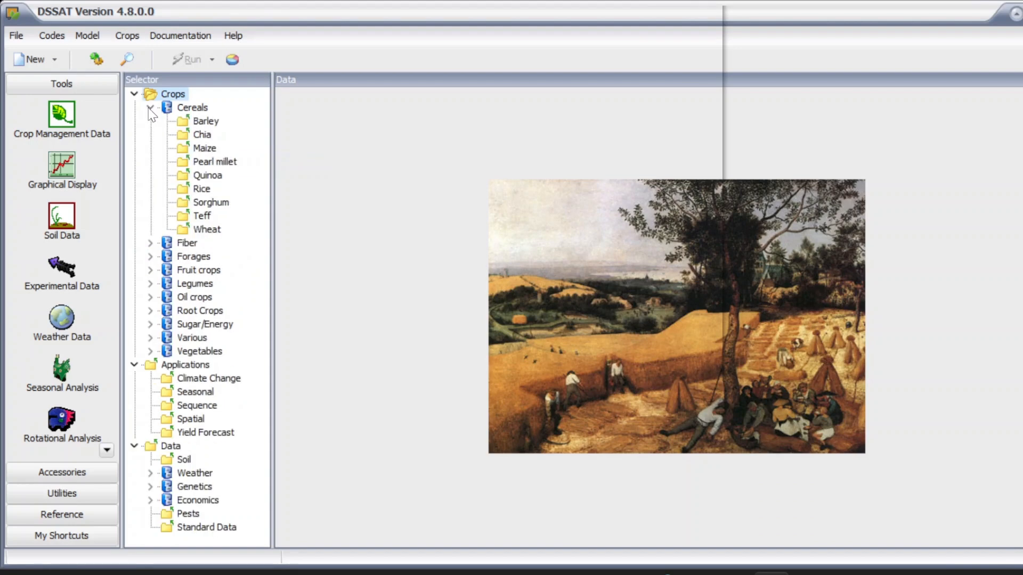
# Step: Under the Legumes crops, select the peanut experiment UFGA7601.PNX and open it for editing in XBuild
pyautogui.click(150, 108)
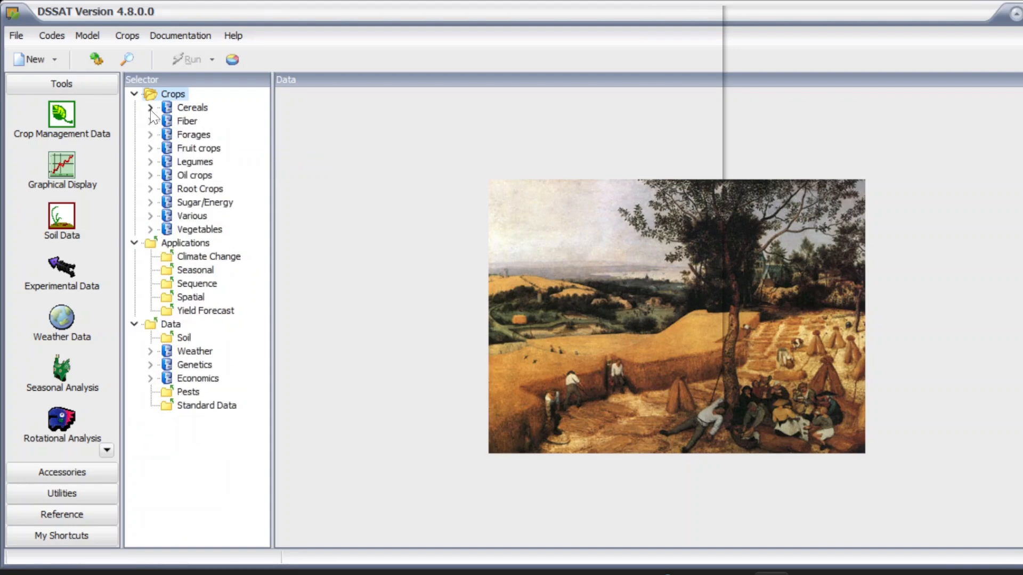
pyautogui.click(151, 163)
pyautogui.click(201, 231)
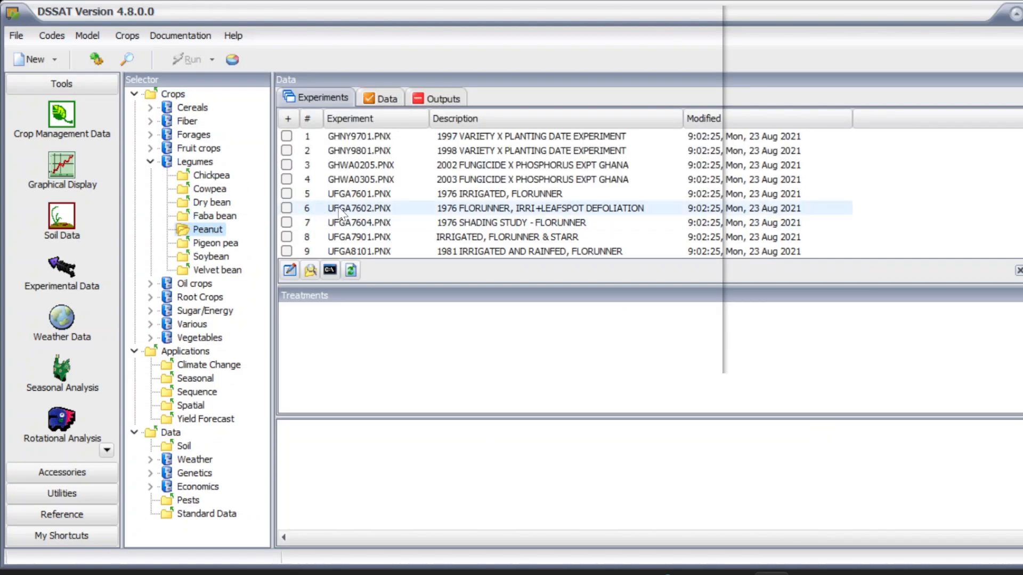
pyautogui.click(287, 194)
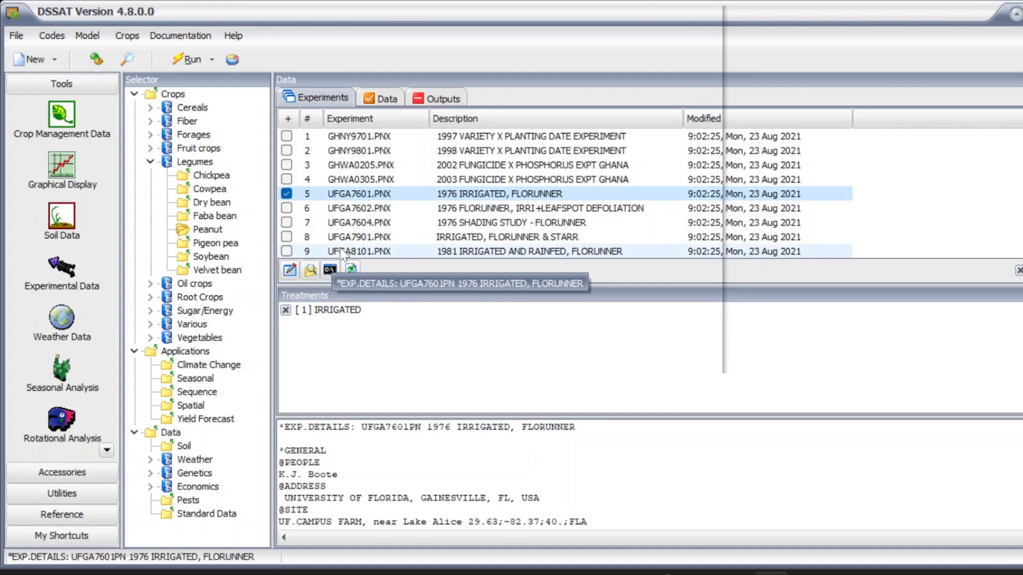
pyautogui.click(290, 271)
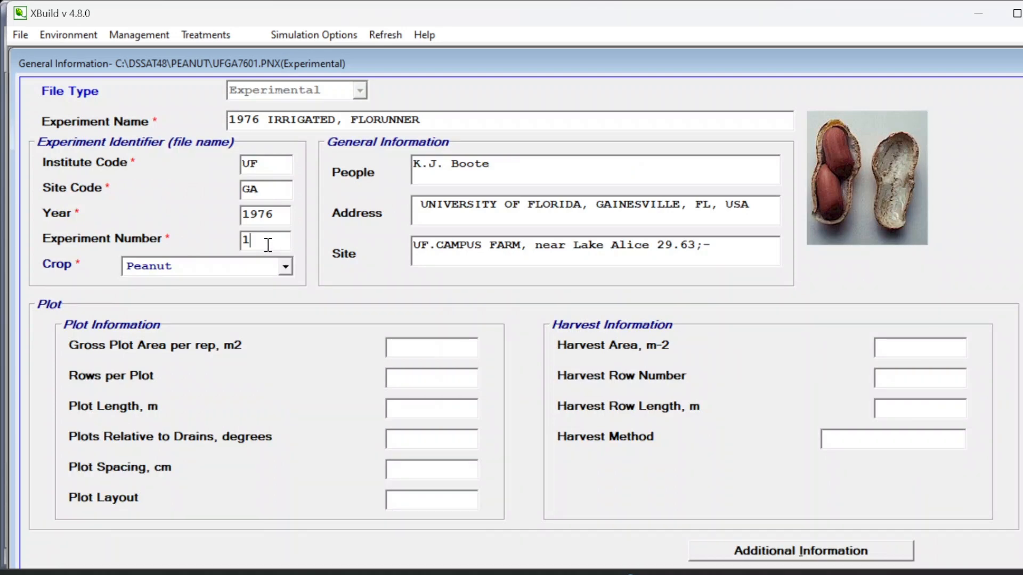
# Step: Set the experiment number to 5 and save the experiment as UFGA7605.PNX
pyautogui.write('5')
pyautogui.click(21, 35)
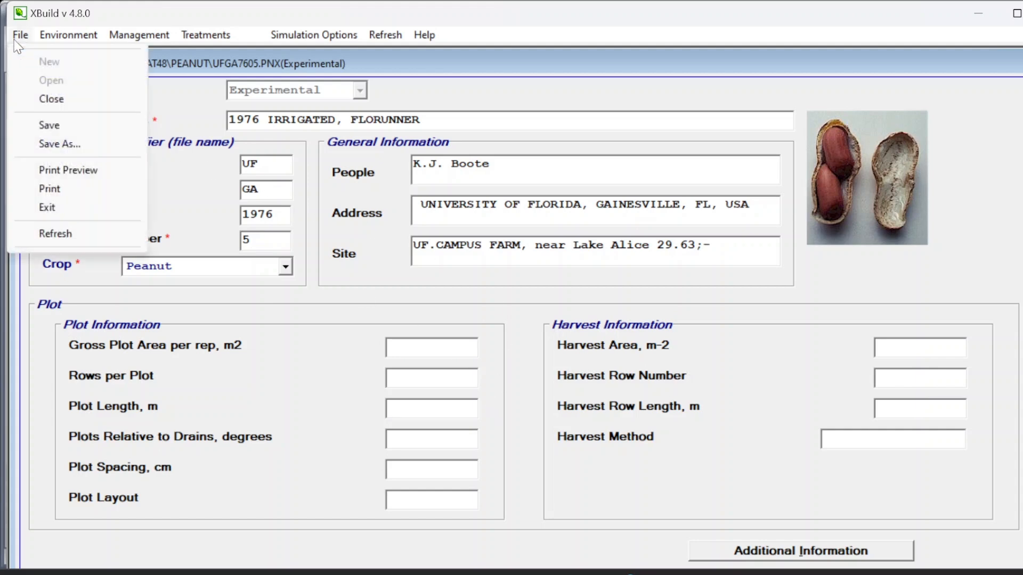
pyautogui.click(43, 127)
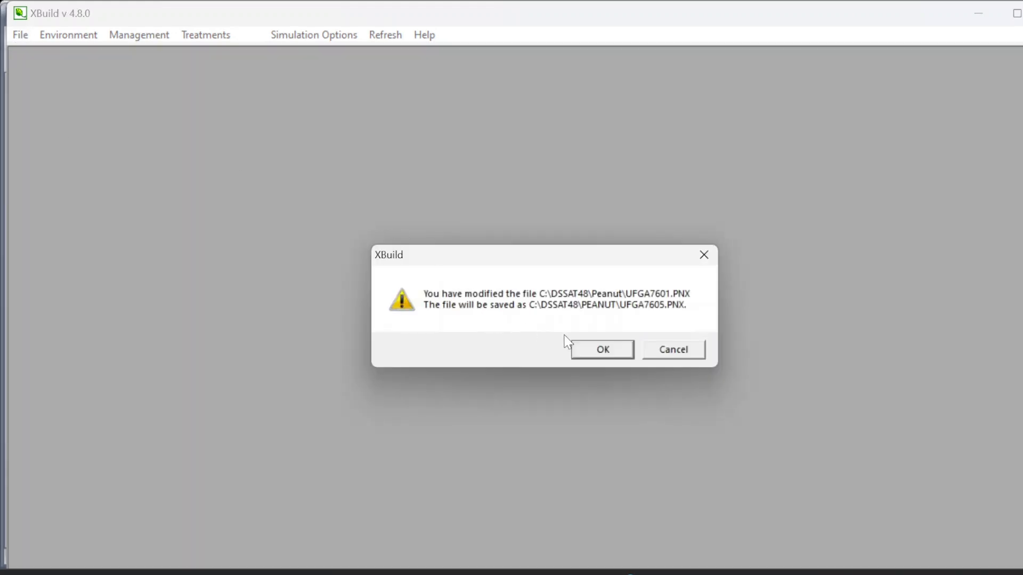
pyautogui.click(588, 353)
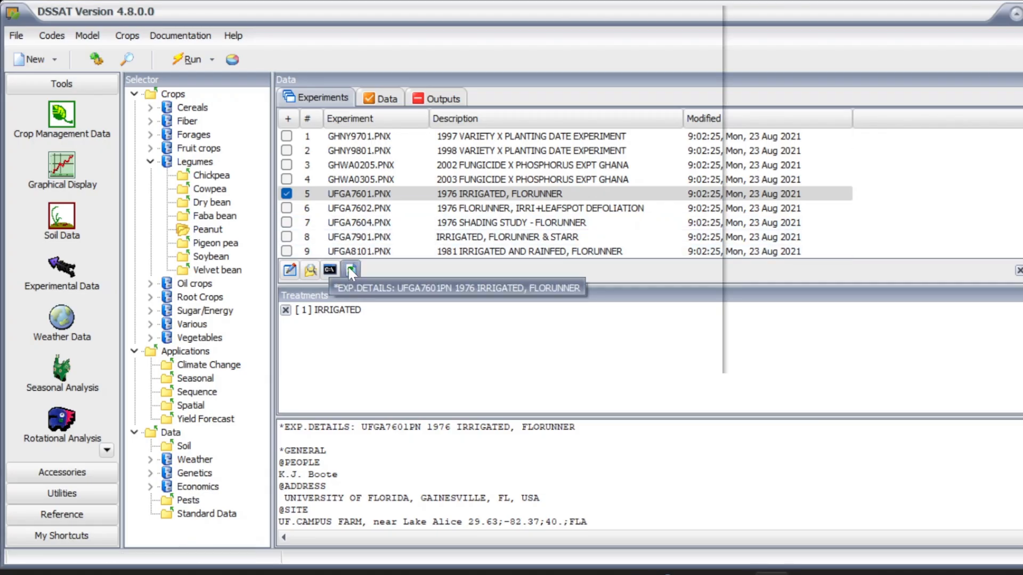
# Step: Refresh the peanut experiment list, select only UFGA7605.PNX and open it for editing in XBuild
pyautogui.click(350, 270)
pyautogui.scroll(-1, 379, 229)
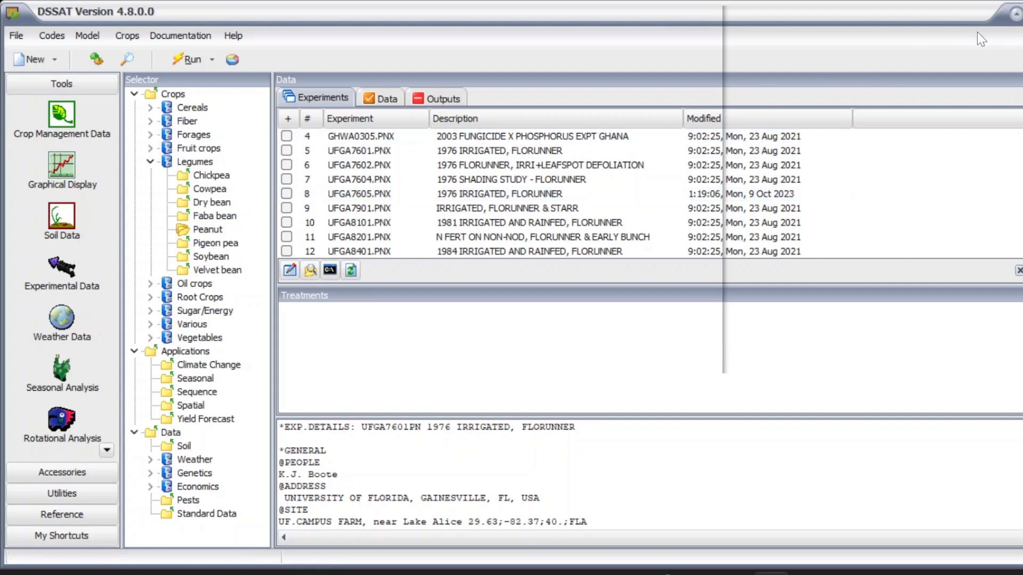
pyautogui.click(287, 195)
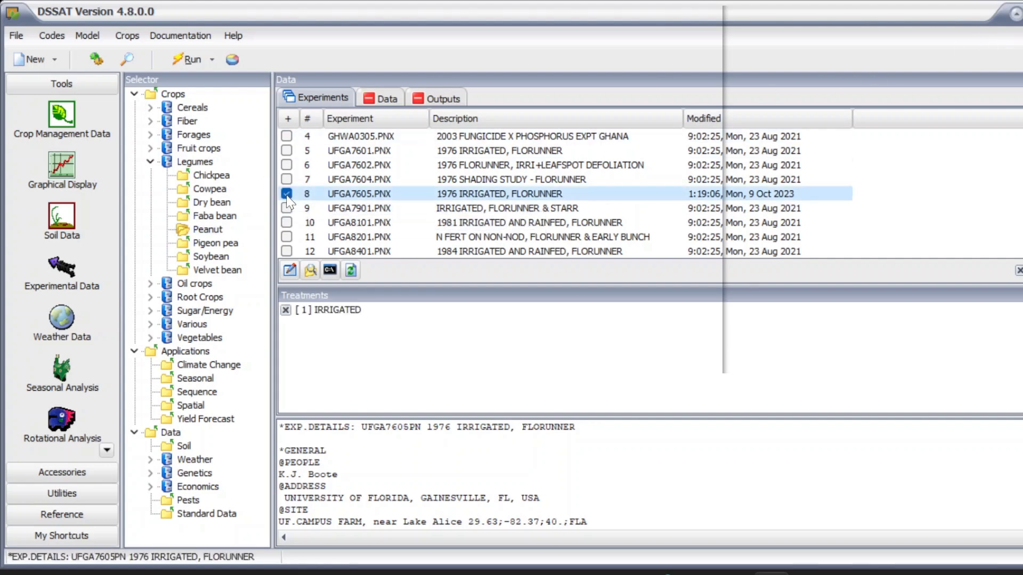
pyautogui.click(291, 269)
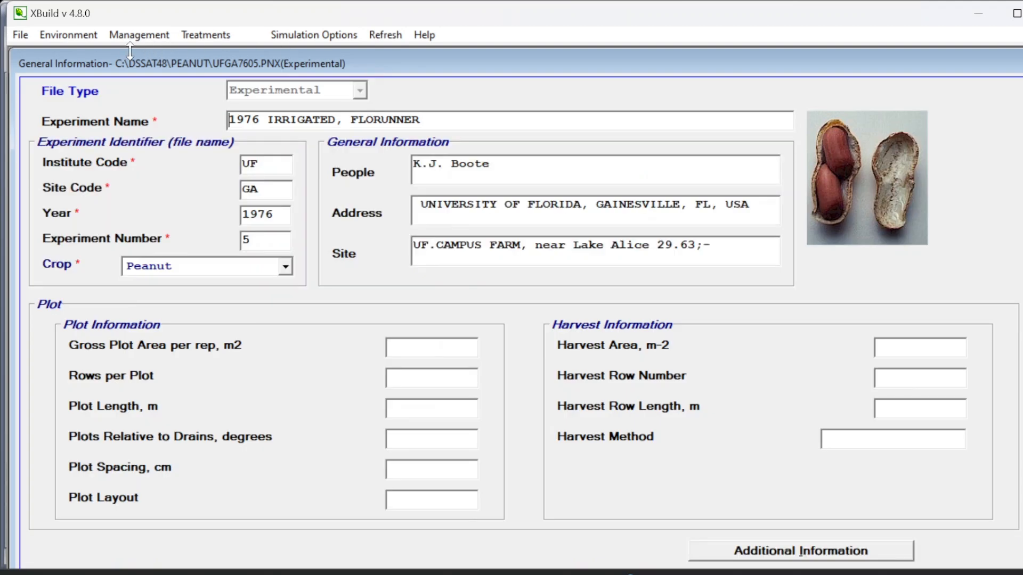
# Step: Review the field, cultivar, planting, irrigation and fertilizer settings of UFGA7605.PNX and close XBuild
pyautogui.click(85, 35)
pyautogui.click(100, 58)
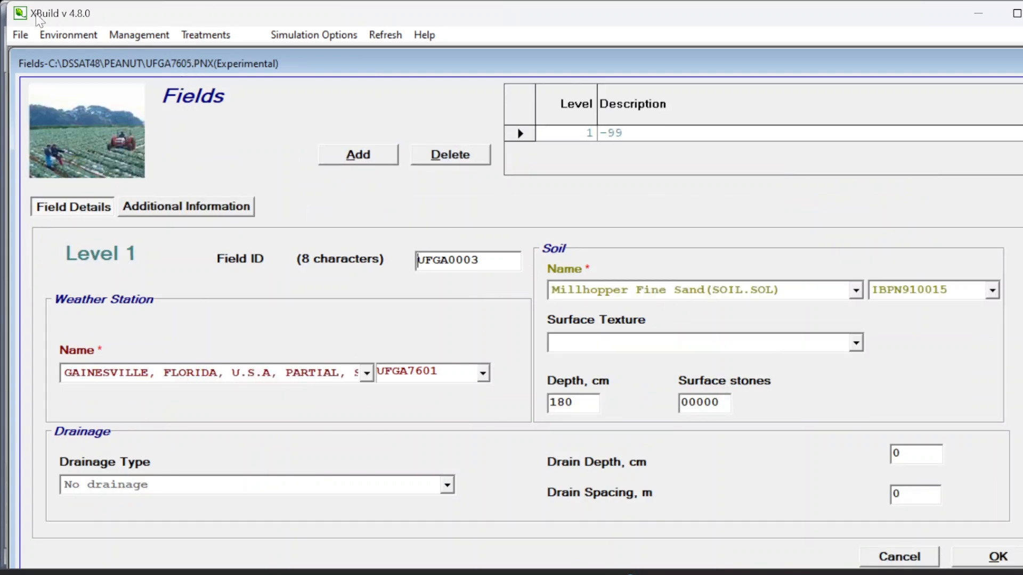
pyautogui.click(140, 36)
pyautogui.click(155, 52)
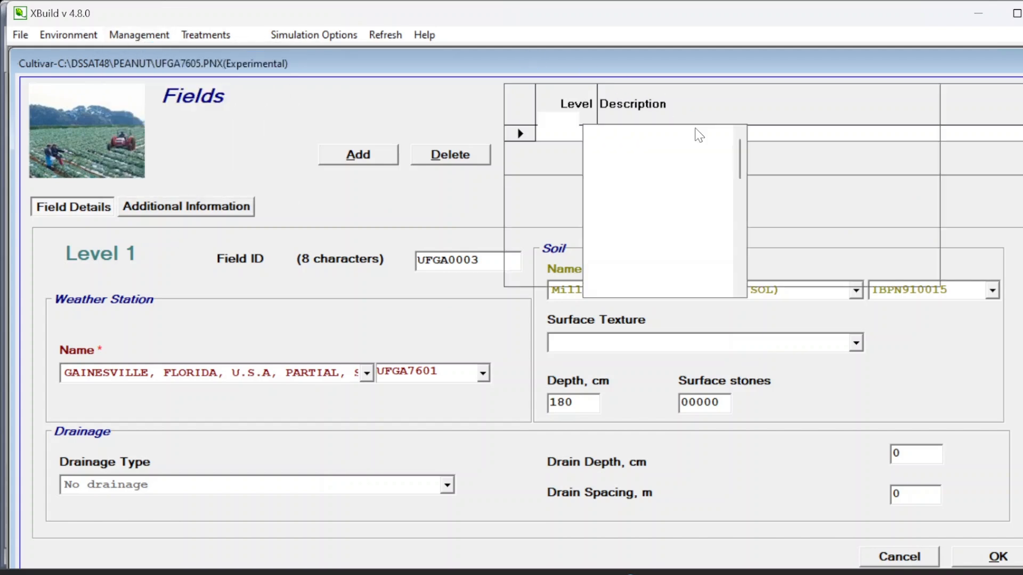
pyautogui.click(147, 36)
pyautogui.click(162, 76)
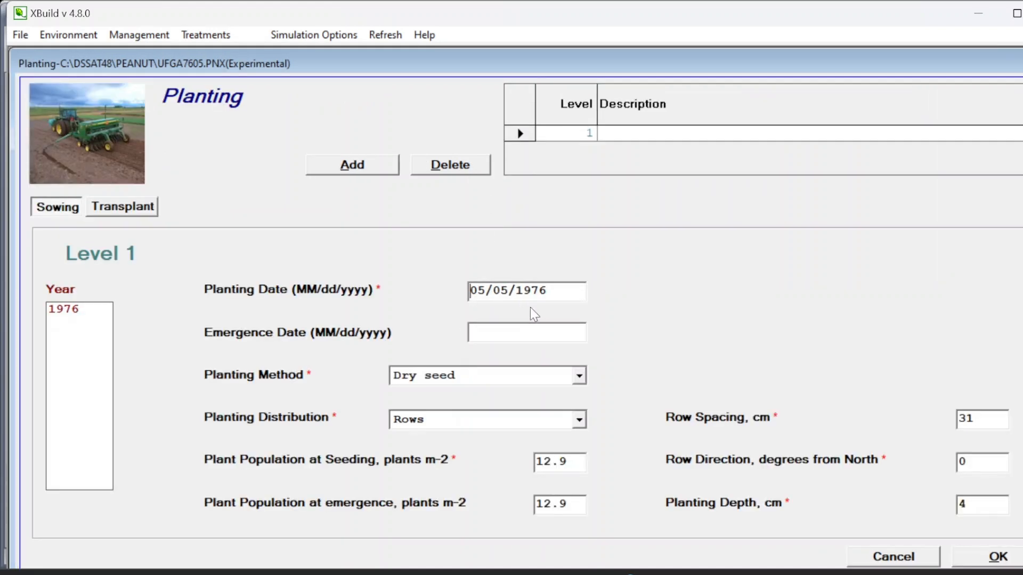
pyautogui.click(136, 35)
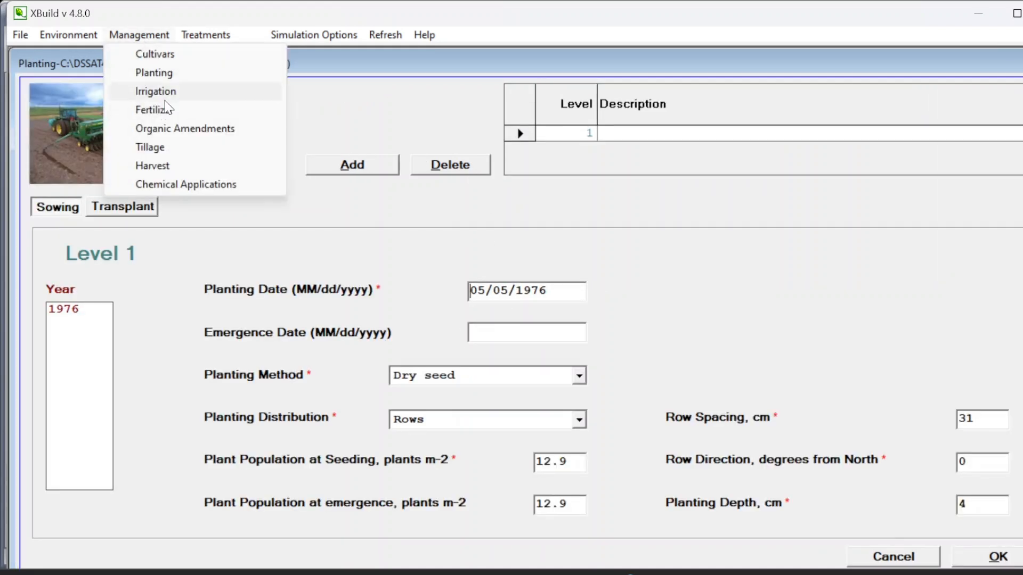
pyautogui.click(166, 93)
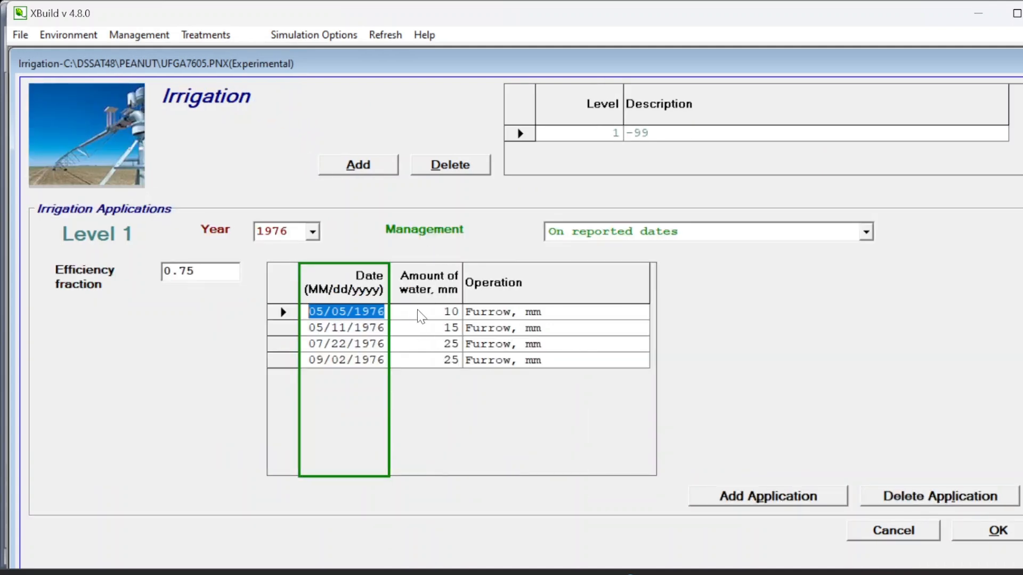
pyautogui.click(140, 35)
pyautogui.click(153, 107)
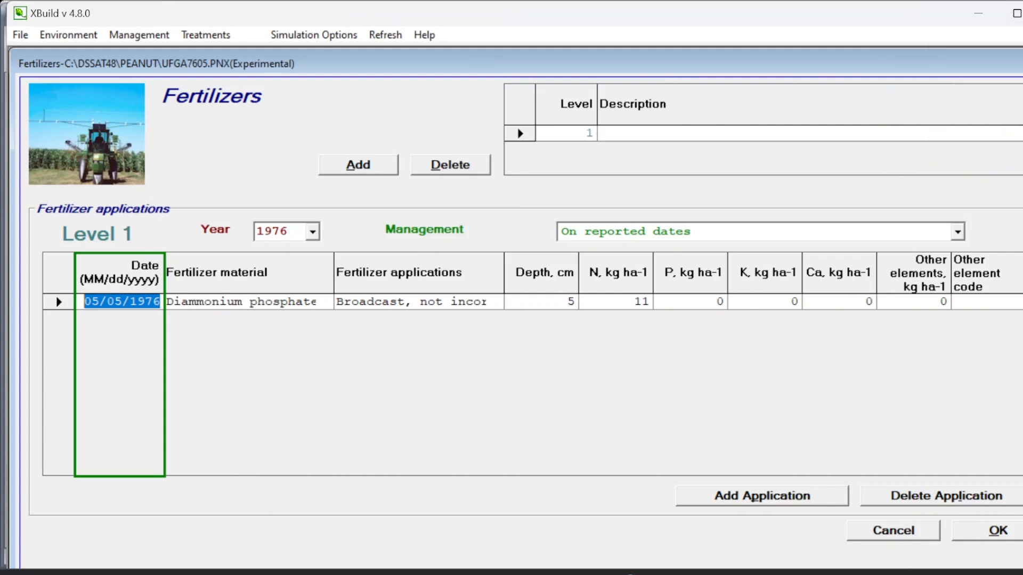
pyautogui.click(1022, 14)
pyautogui.click(572, 356)
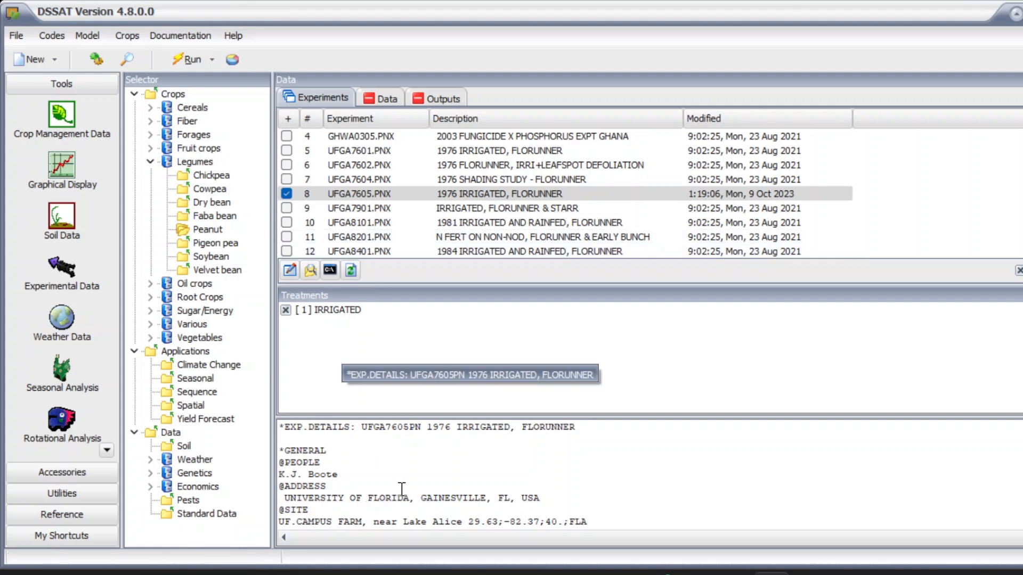
# Step: Open the PN_1976_Summary (1) workbook from the desktop in Excel, enable editing and examine the PWAM and HWUM column headers
pyautogui.scroll(-1, 402, 489)
pyautogui.scroll(1, 407, 468)
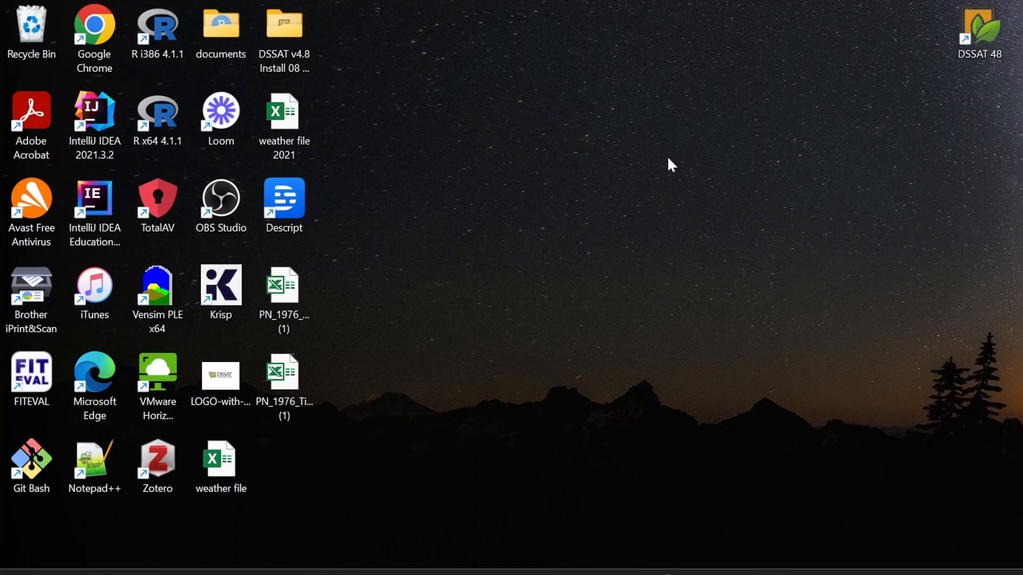
pyautogui.doubleClick(286, 315)
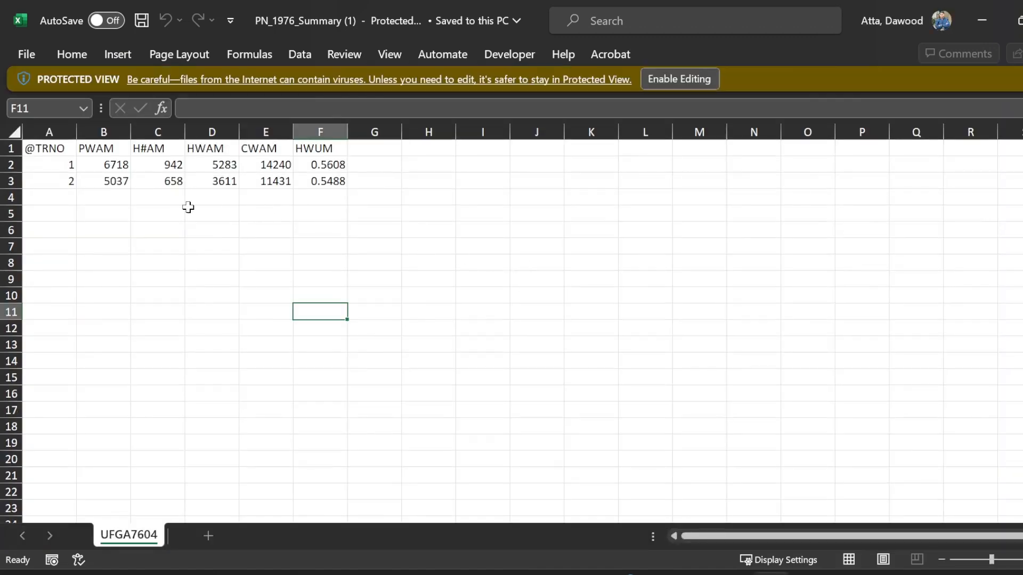
pyautogui.click(84, 200)
pyautogui.click(681, 77)
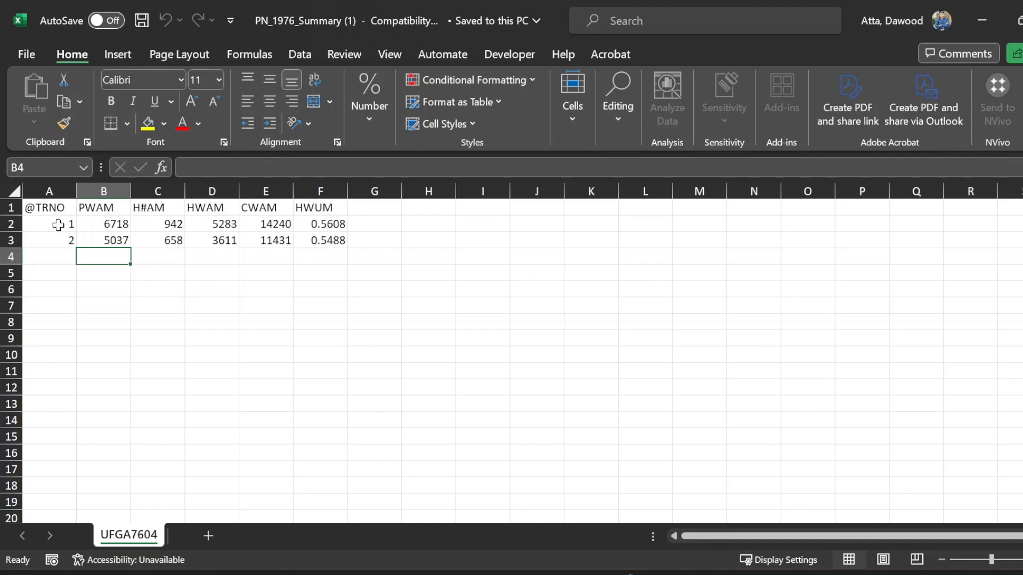
pyautogui.click(104, 208)
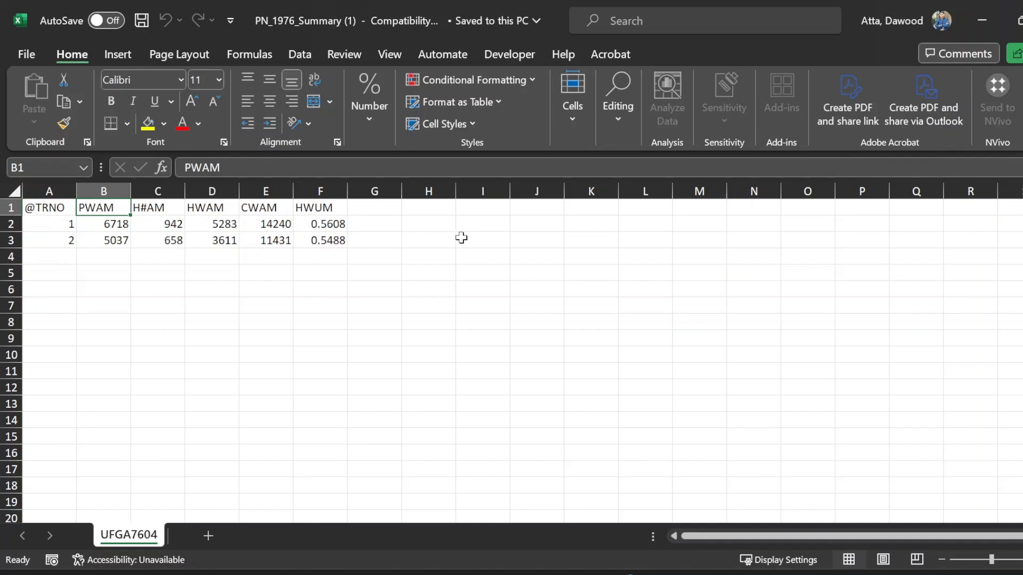
pyautogui.click(319, 209)
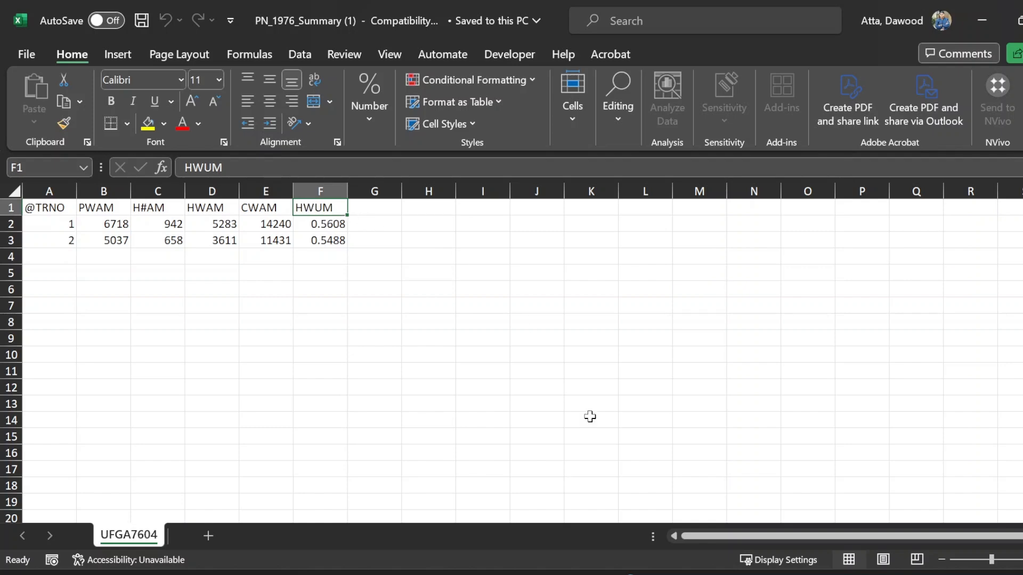
# Step: Switch back to DSSAT and look up the definition of the HWUM variable in the data.cde code list
pyautogui.click(735, 574)
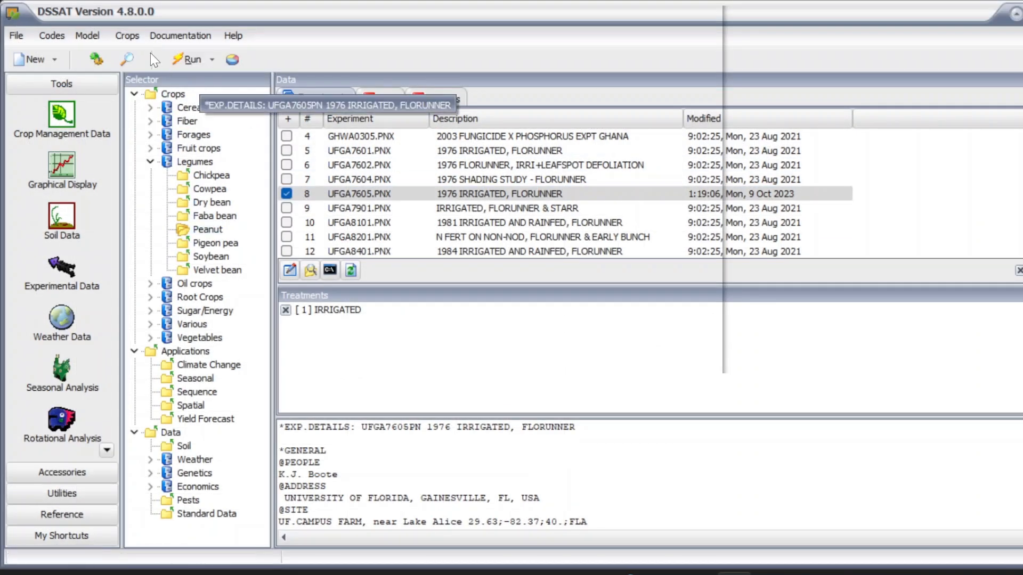
pyautogui.click(134, 38)
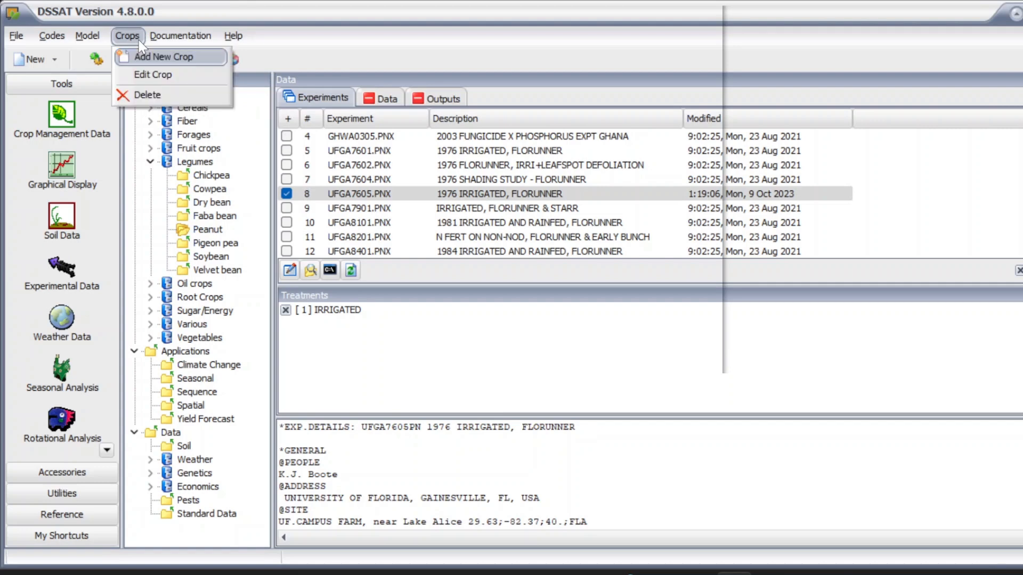
pyautogui.click(62, 44)
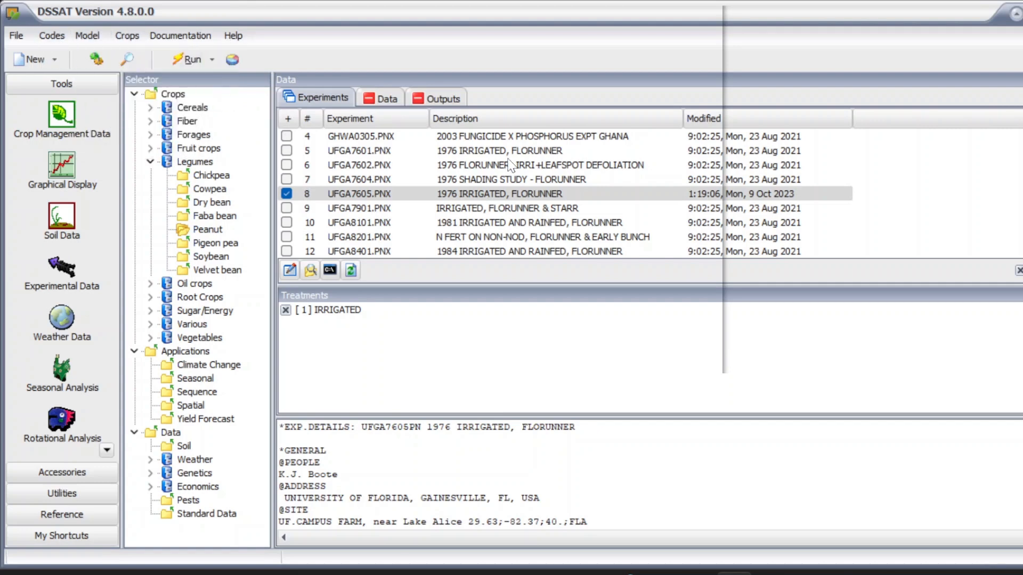
pyautogui.scroll(-2, 578, 249)
pyautogui.scroll(-10, 578, 249)
pyautogui.scroll(-11, 576, 351)
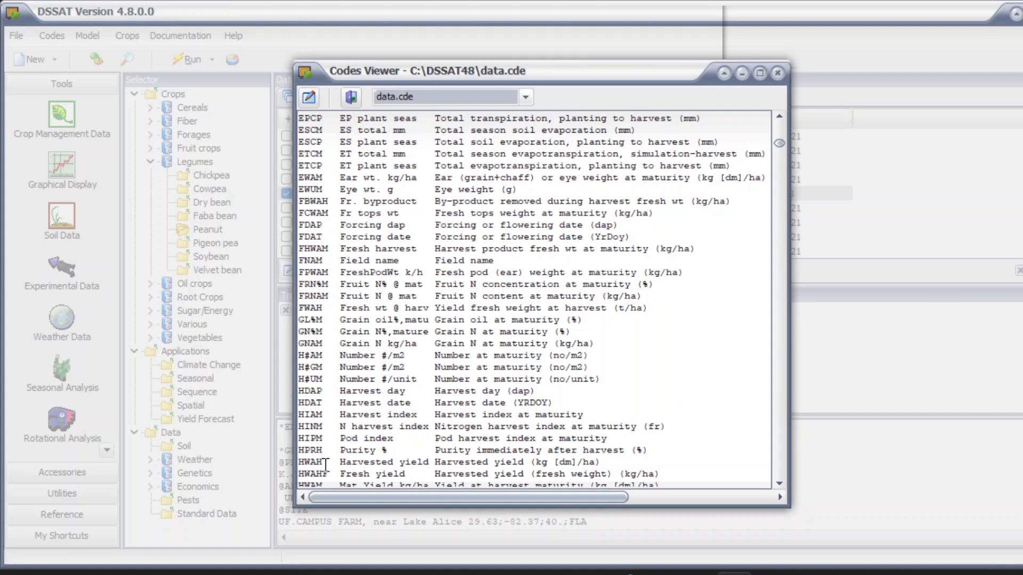
pyautogui.scroll(-1, 326, 463)
pyautogui.moveTo(316, 463); pyautogui.dragTo(638, 465)
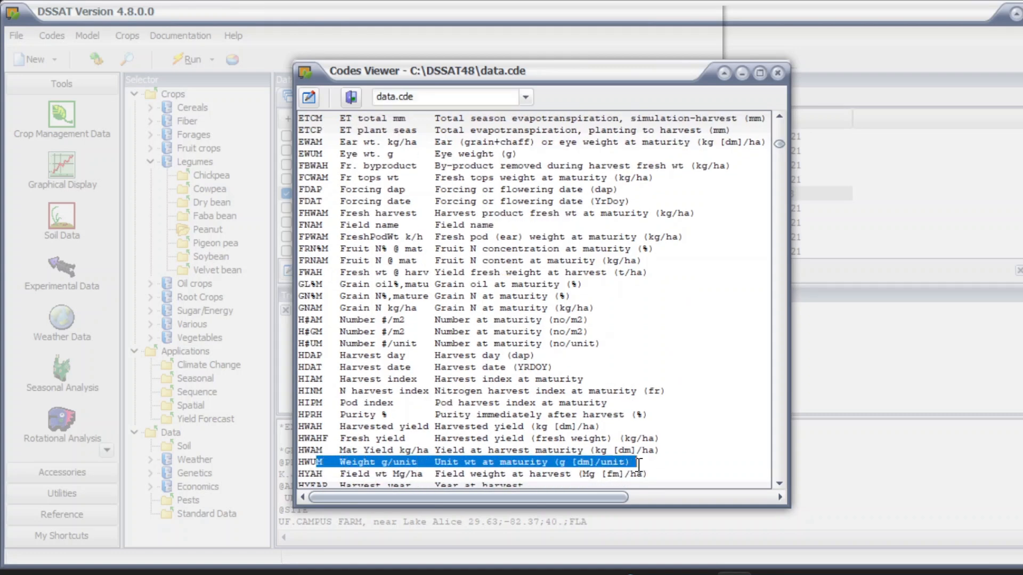
pyautogui.click(777, 74)
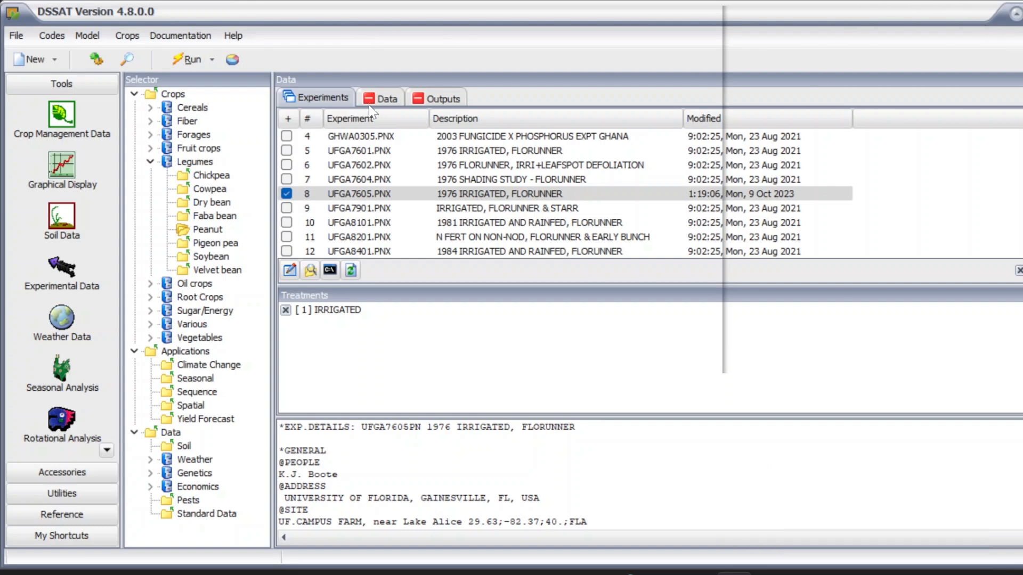
# Step: Select experiment UFGA7901.PNX instead of UFGA7605.PNX, and compare its experimental data file listing with the Excel summary data
pyautogui.click(389, 100)
pyautogui.click(322, 97)
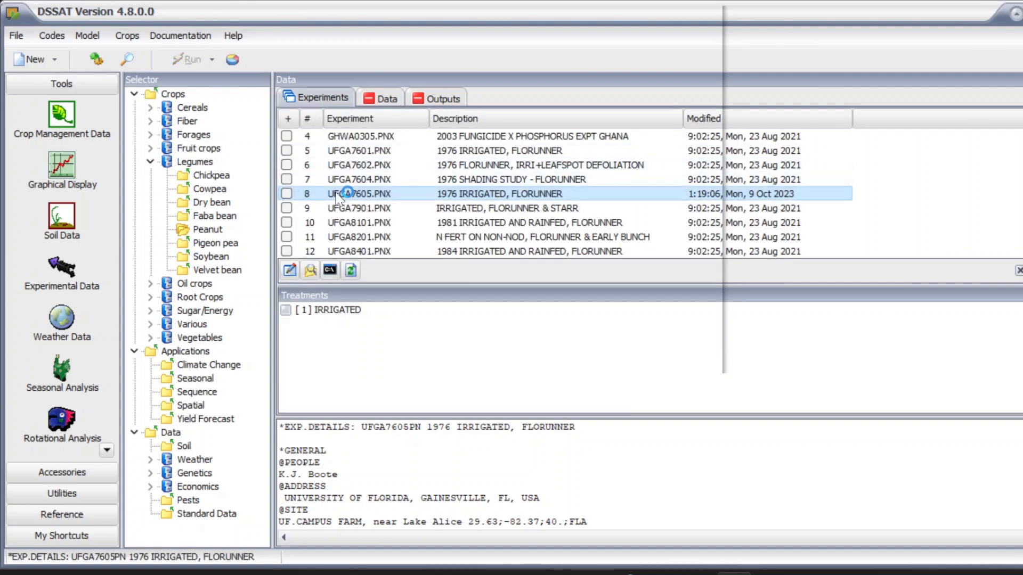
pyautogui.click(287, 209)
pyautogui.click(387, 101)
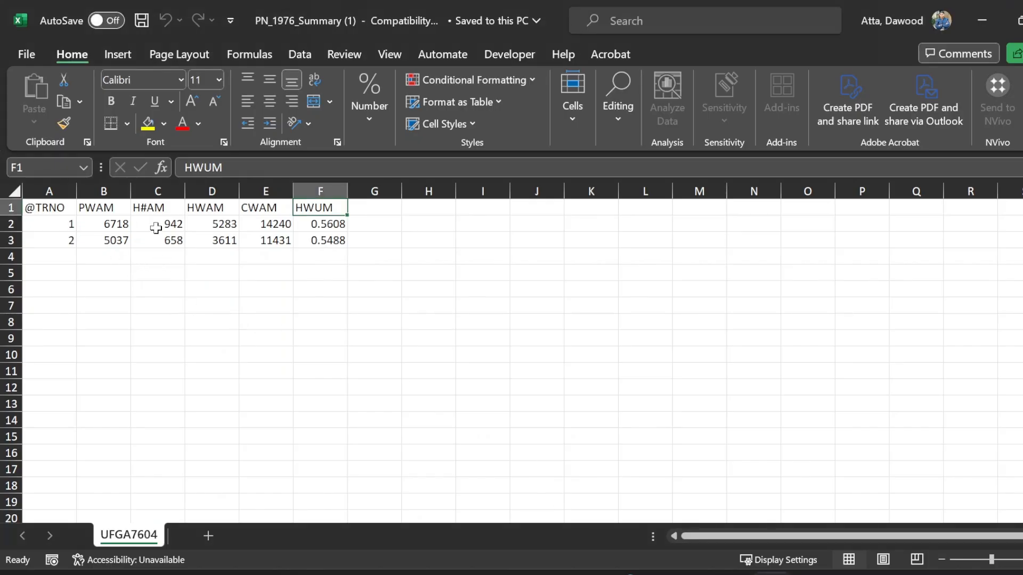
pyautogui.click(980, 22)
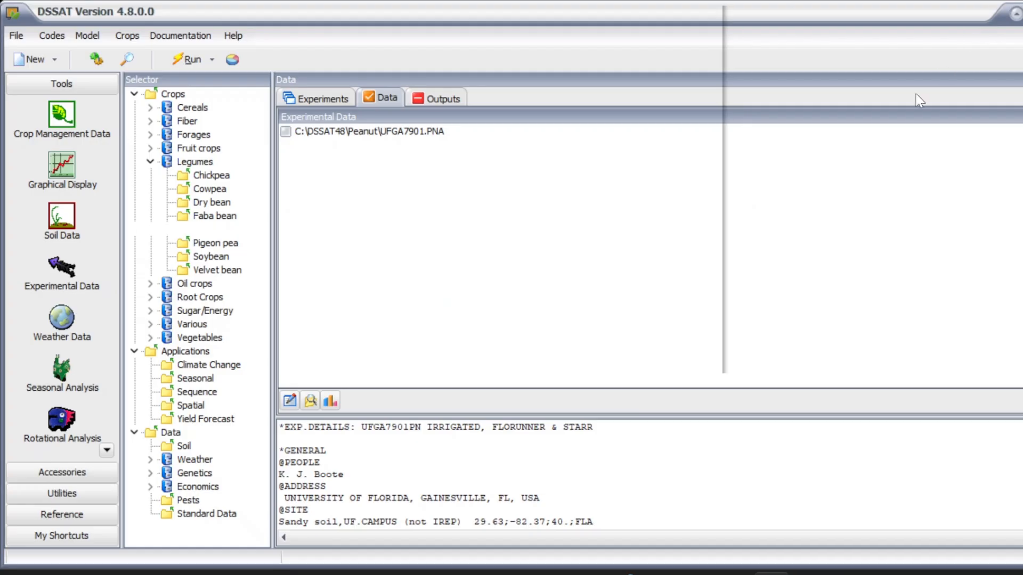
# Step: Start the ATCreate tool for experimental data
pyautogui.click(96, 280)
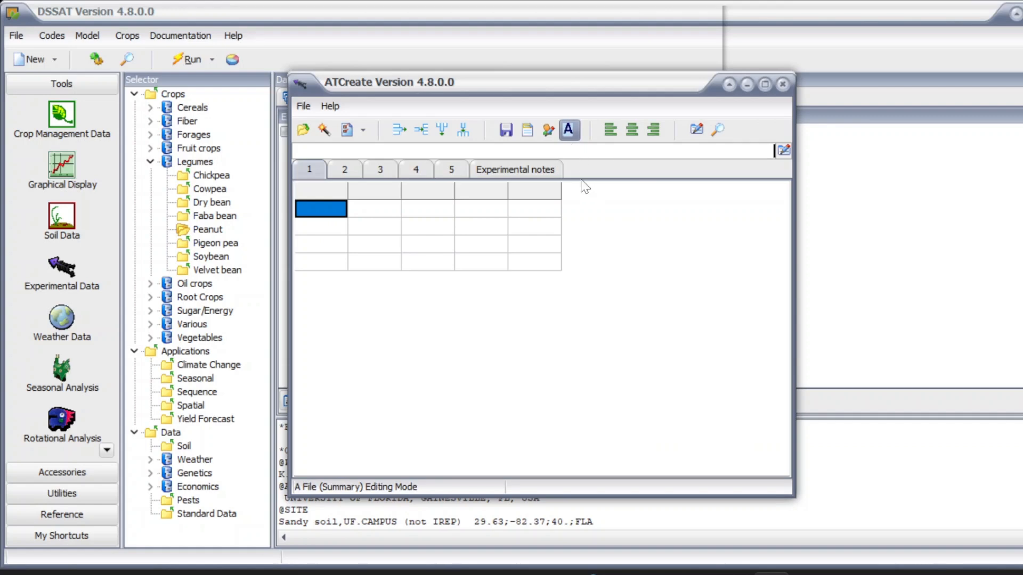
pyautogui.click(225, 103)
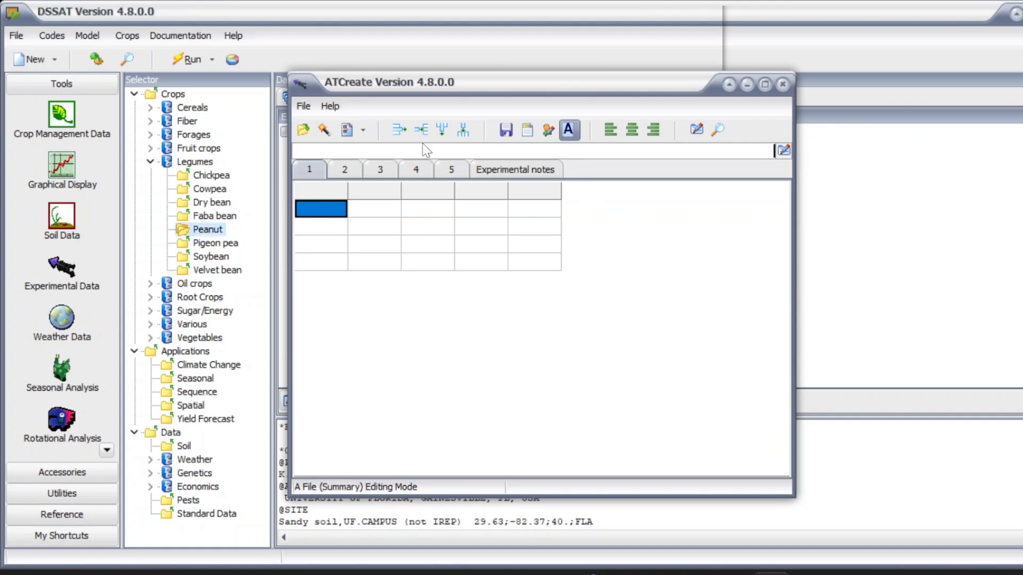
pyautogui.click(311, 109)
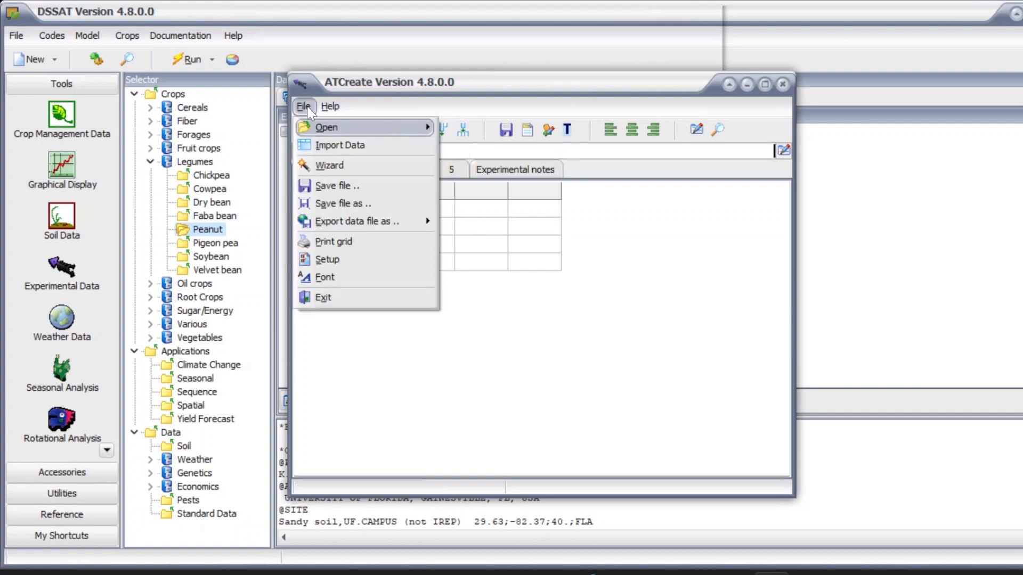
pyautogui.moveTo(332, 134)
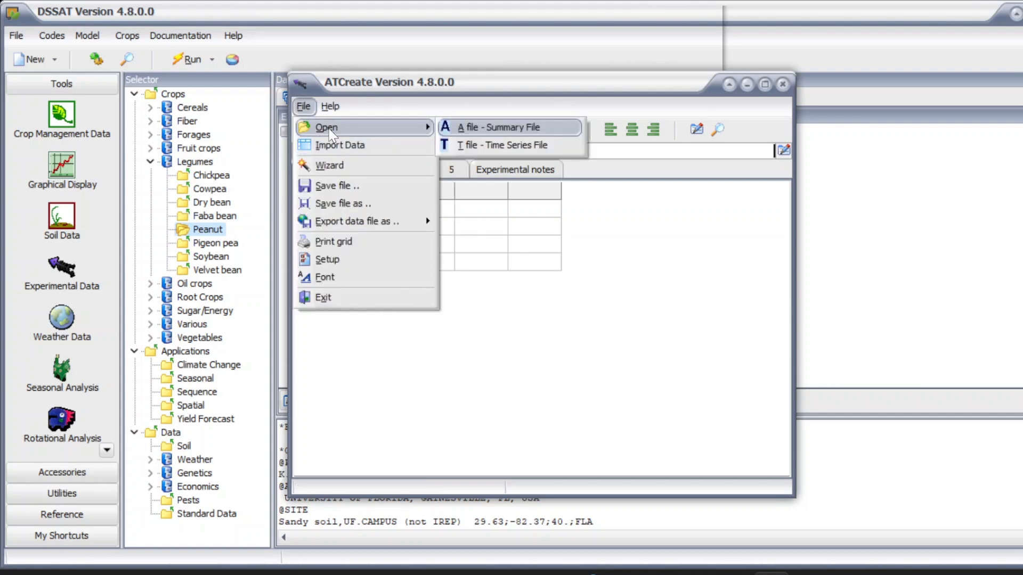
pyautogui.click(475, 127)
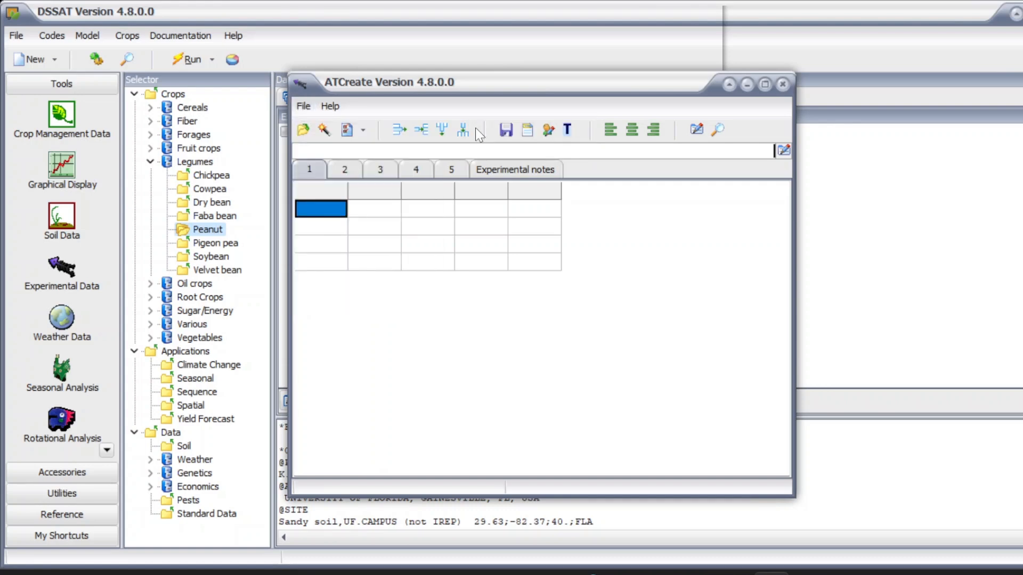
pyautogui.click(303, 129)
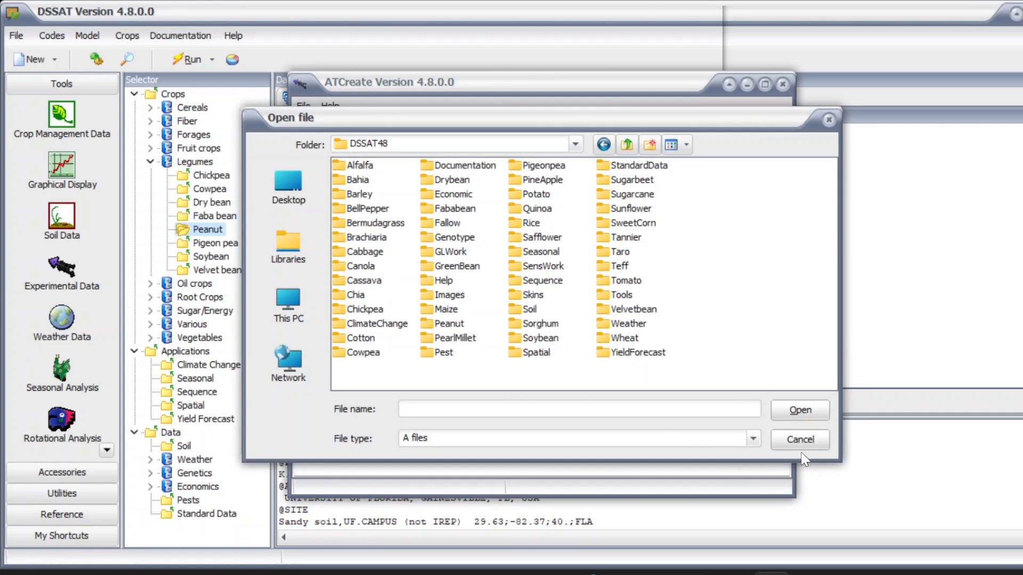
pyautogui.click(801, 443)
# Step: Import the PN_1976_Summary (1).xls workbook from the desktop into ATCreate, clearing all existing data before loading
pyautogui.click(296, 108)
pyautogui.click(302, 106)
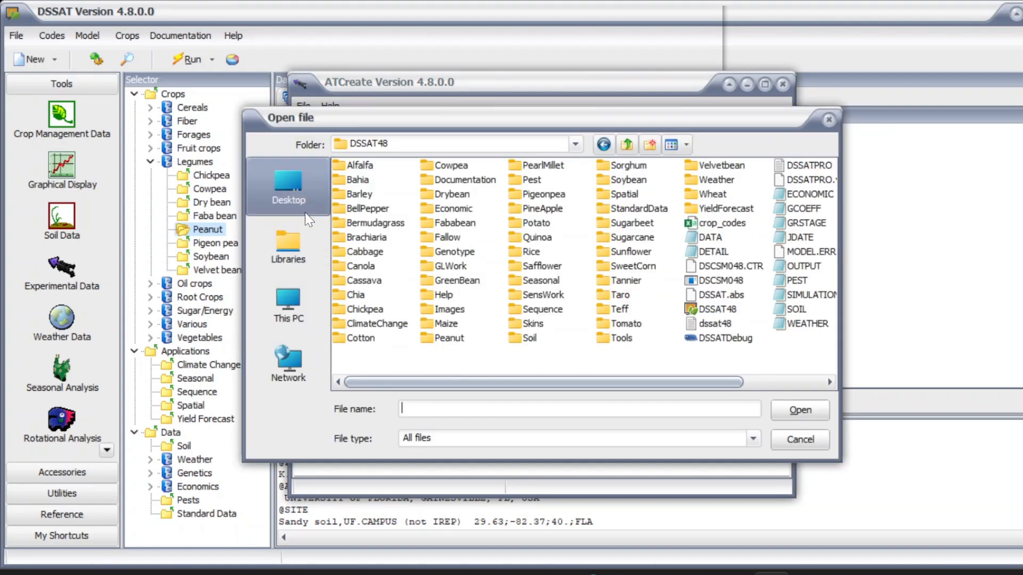
pyautogui.click(298, 197)
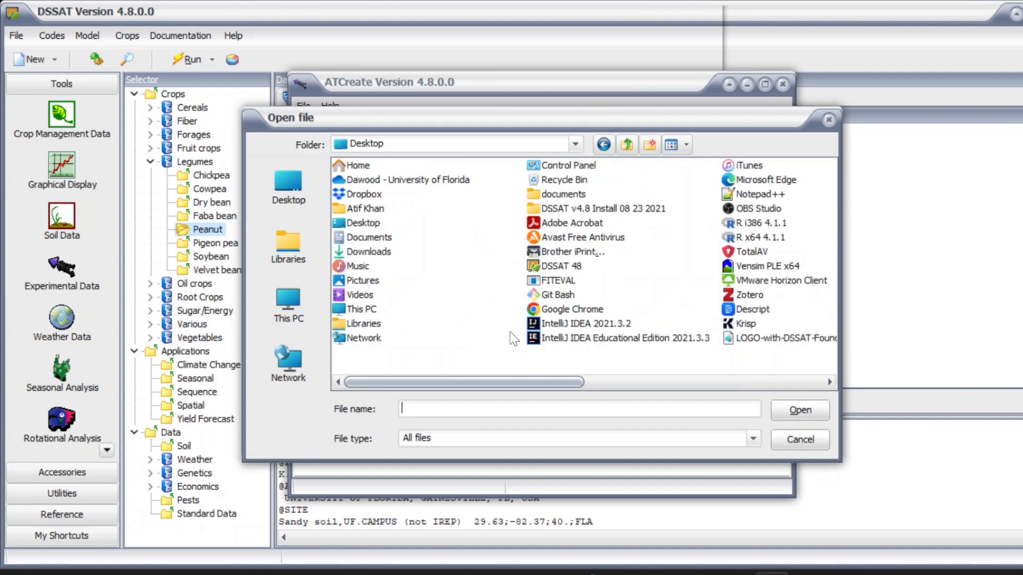
pyautogui.moveTo(462, 381); pyautogui.dragTo(711, 386)
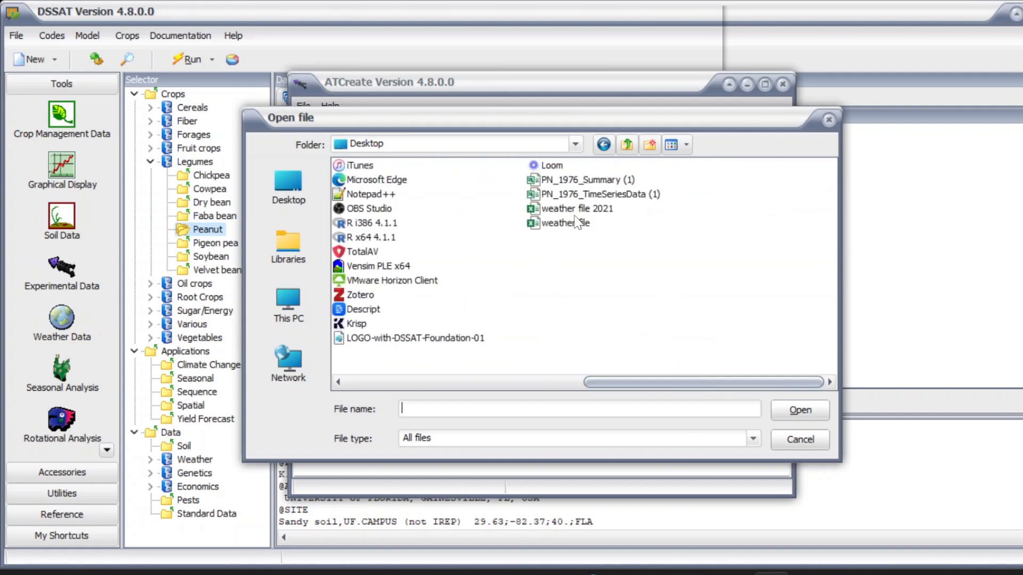
pyautogui.click(613, 181)
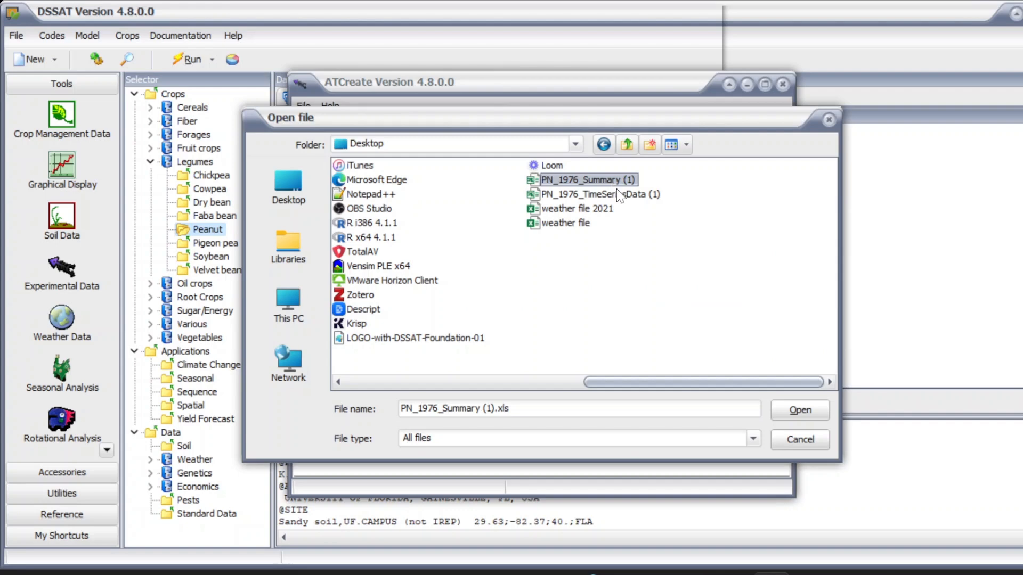
pyautogui.click(790, 416)
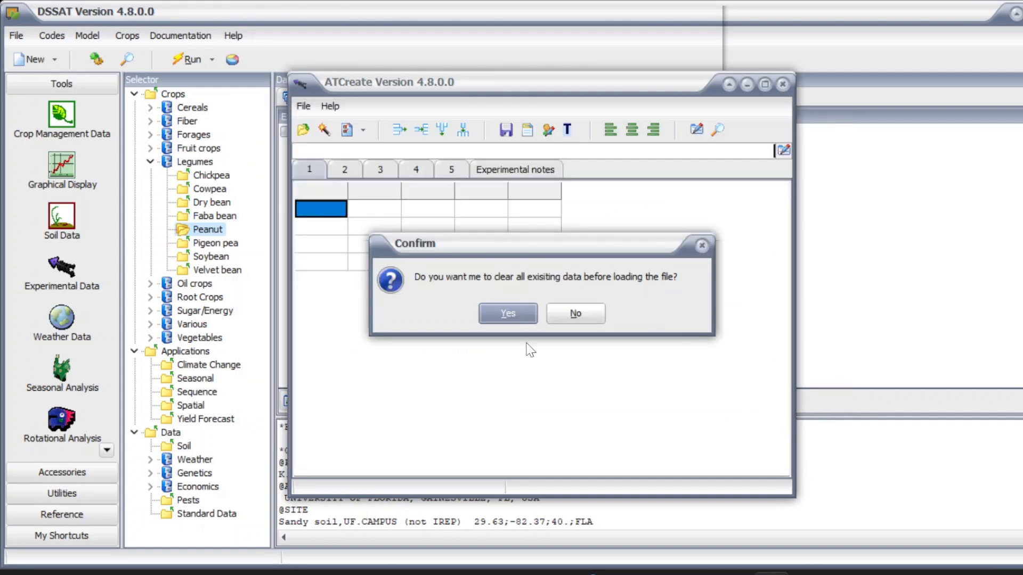
pyautogui.click(511, 320)
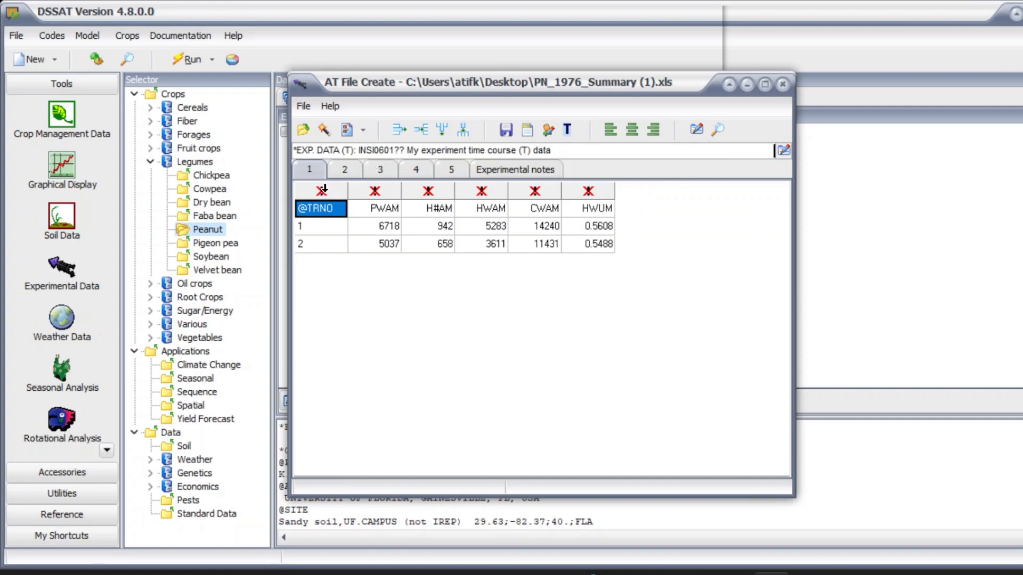
# Step: In the file header properties, set the experiment to UFGA7605, the file type to A File and the crop to Peanut
pyautogui.click(696, 131)
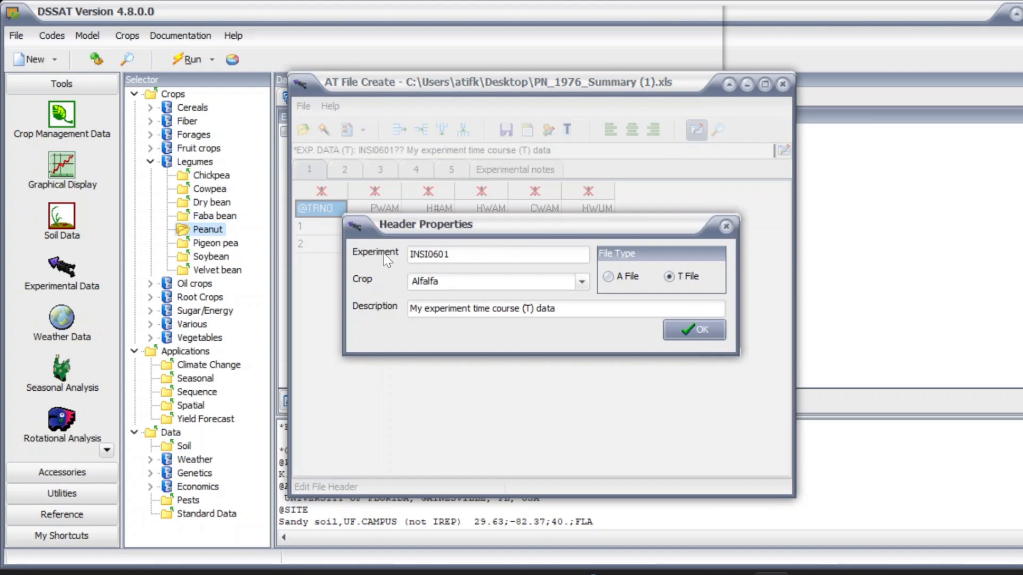
pyautogui.moveTo(411, 256); pyautogui.dragTo(469, 258)
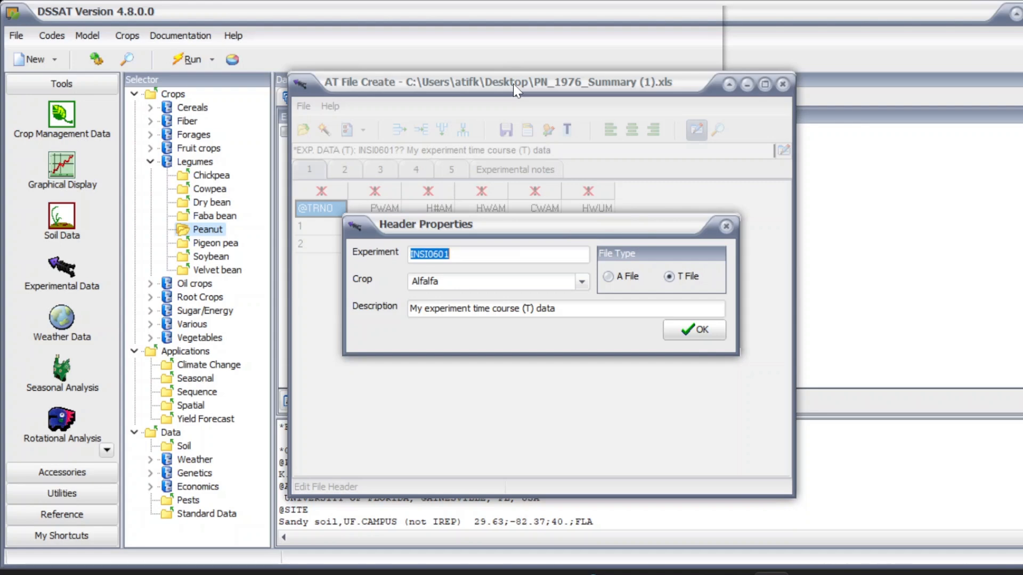
pyautogui.write('UFGA7605')
pyautogui.click(607, 277)
pyautogui.click(568, 281)
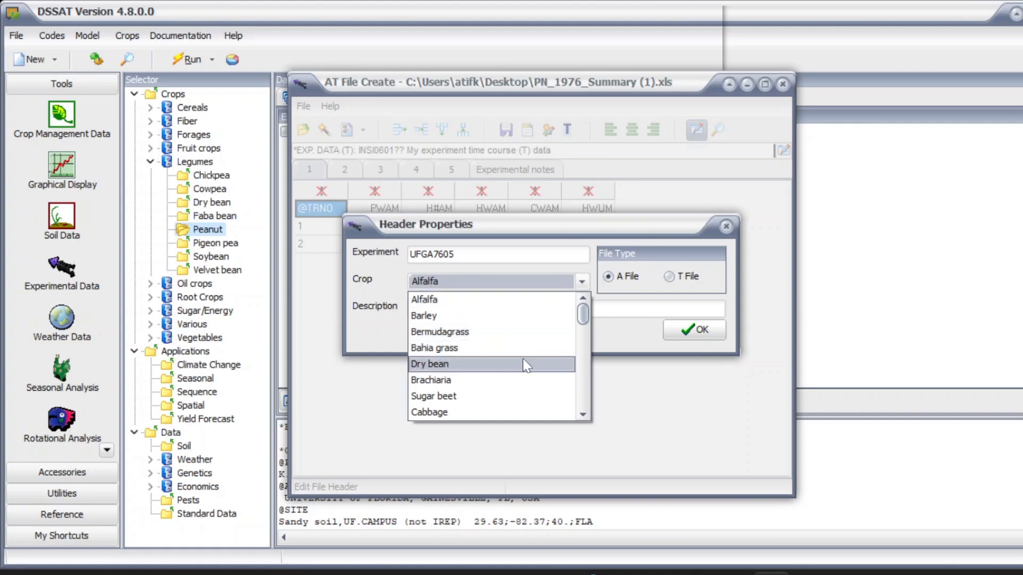
pyautogui.scroll(-5, 525, 373)
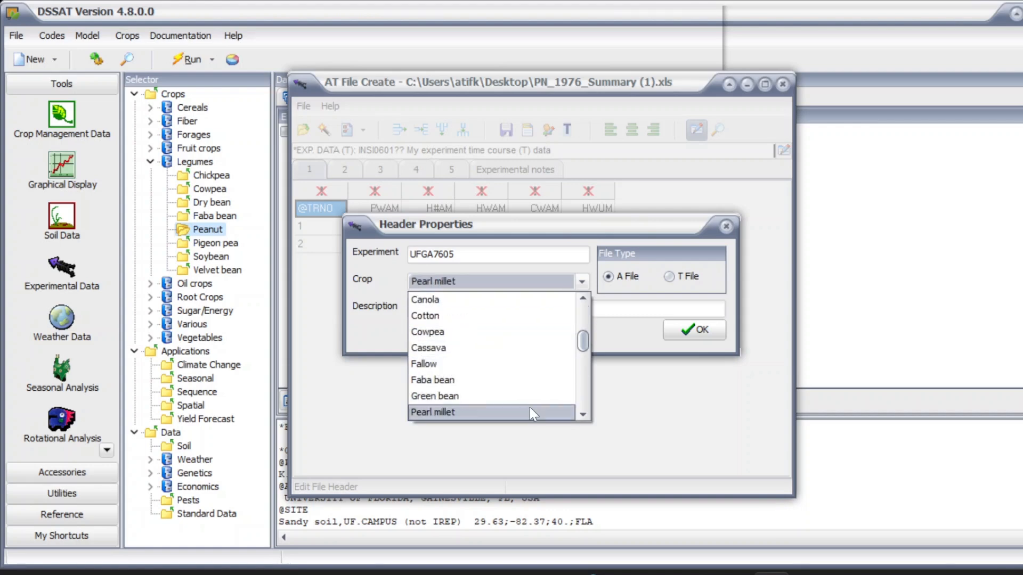
pyautogui.scroll(-5, 586, 417)
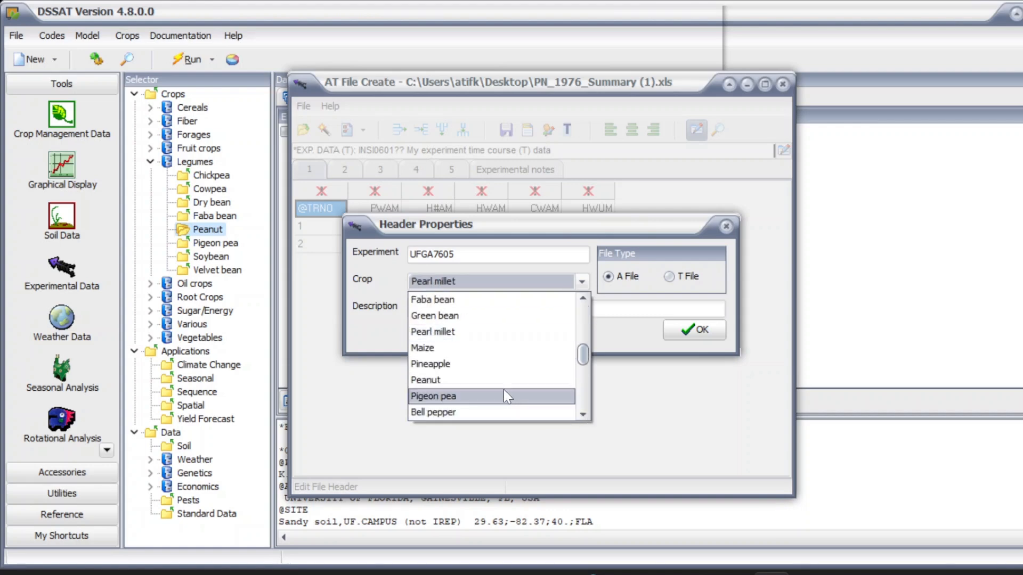
pyautogui.click(508, 380)
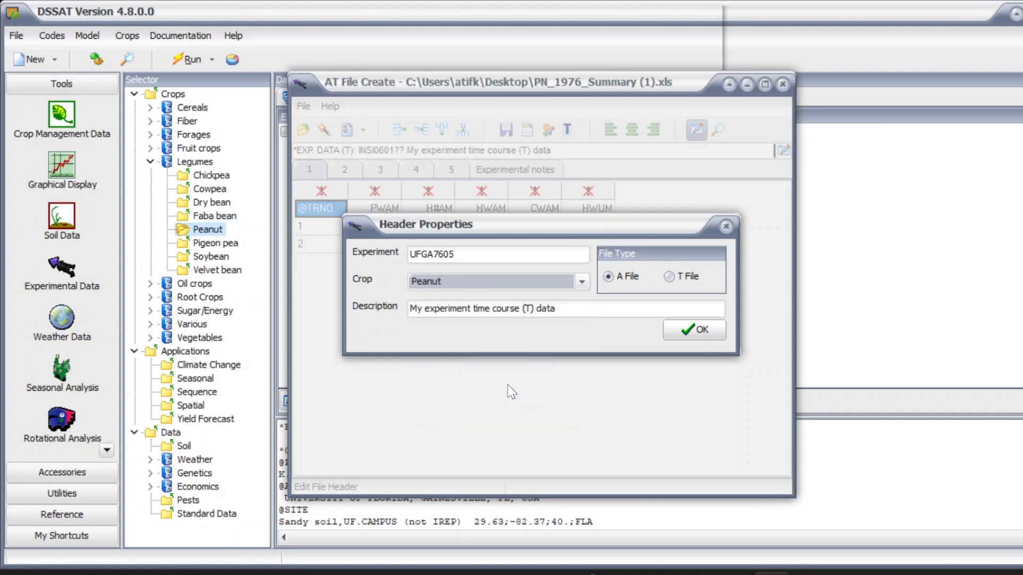
# Step: Change the header description to "My experiment summary (A) data", accept the header properties and check the experiment code and file type in the header line
pyautogui.click(534, 314)
pyautogui.click(533, 311)
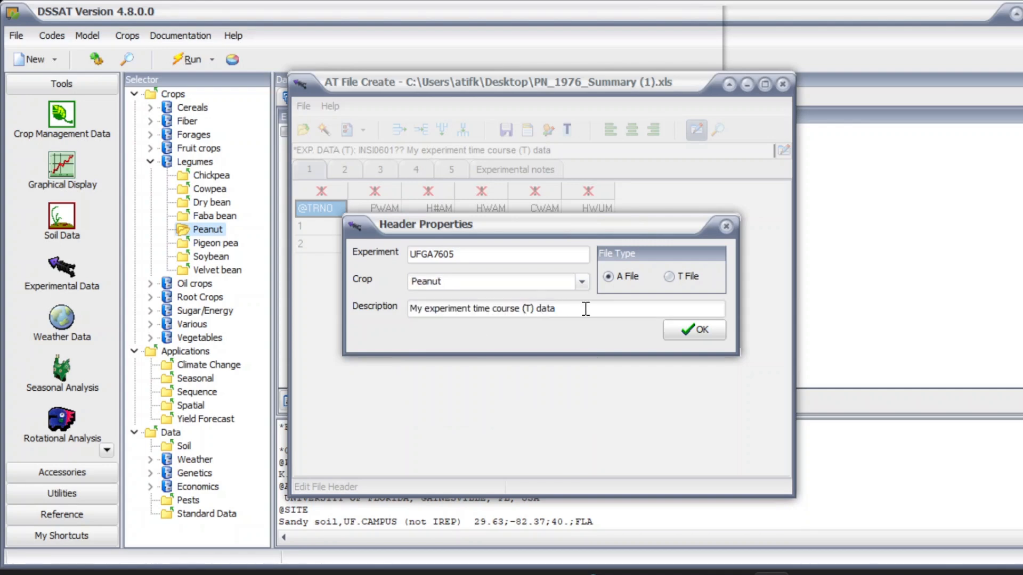
pyautogui.moveTo(586, 309); pyautogui.dragTo(479, 307)
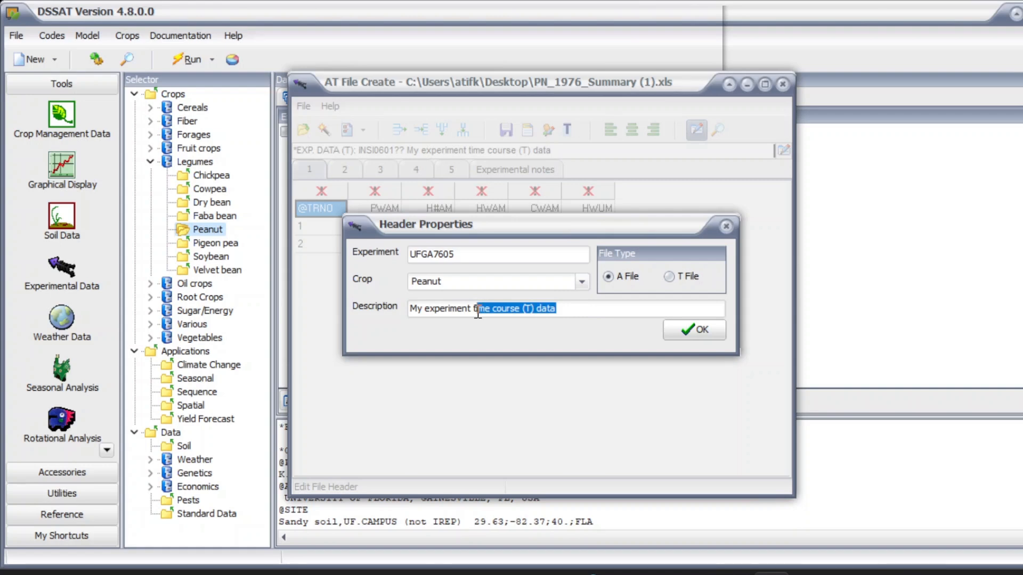
pyautogui.click(531, 309)
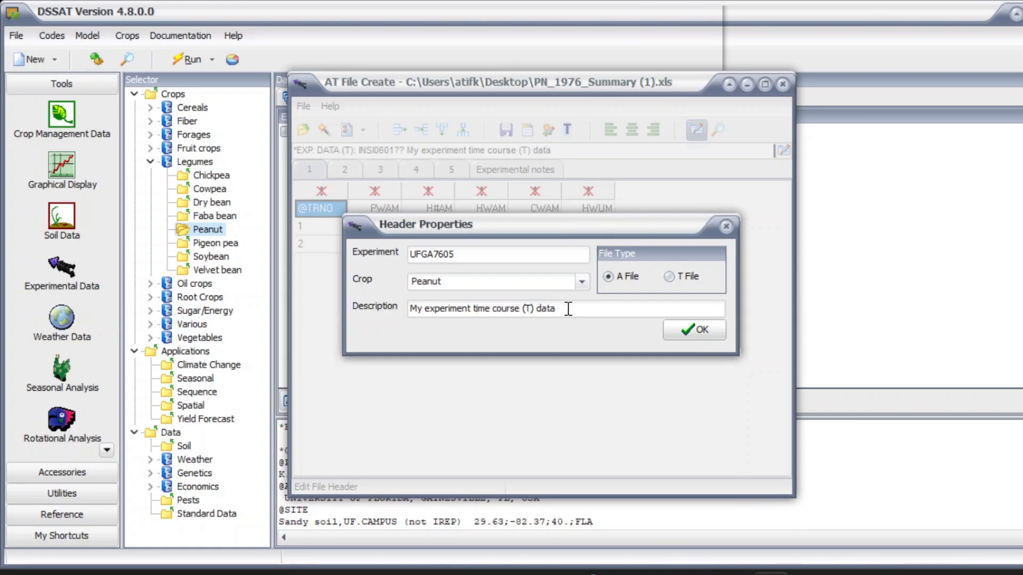
pyautogui.press('BackSpace')
pyautogui.write('A')
pyautogui.moveTo(520, 309); pyautogui.dragTo(475, 315)
pyautogui.press('BackSpace')
pyautogui.write('summary')
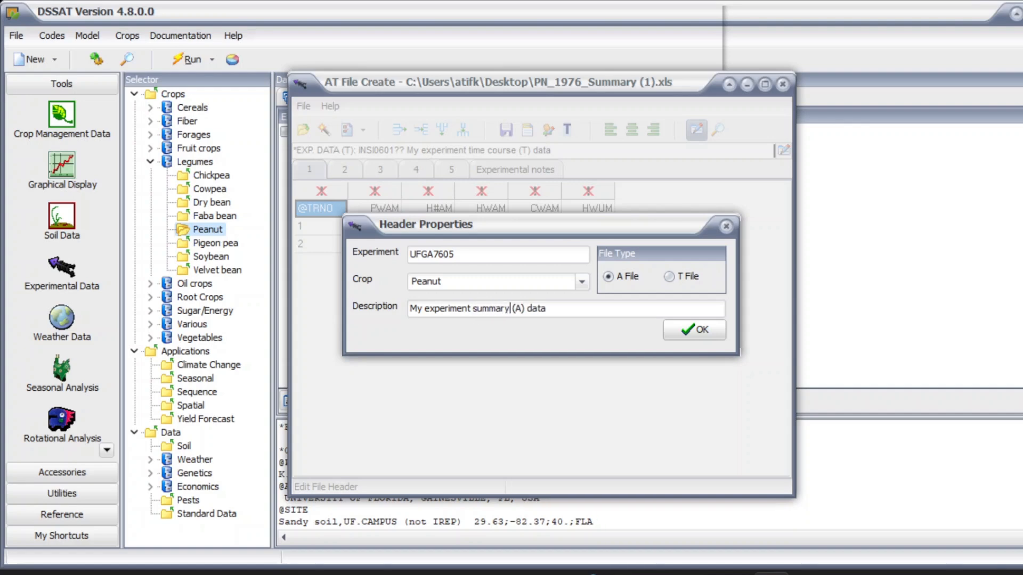
pyautogui.click(685, 338)
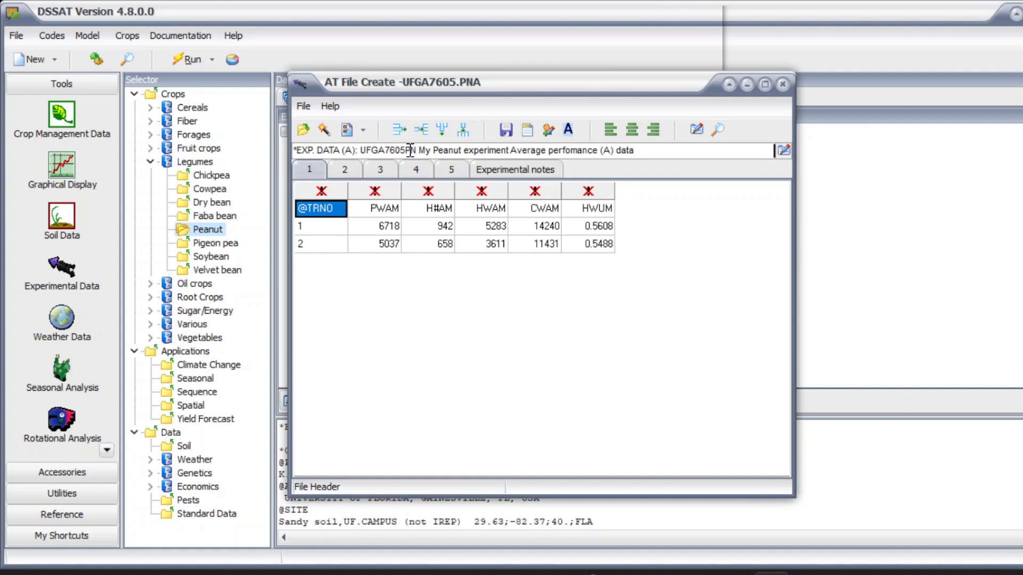
pyautogui.moveTo(392, 153); pyautogui.dragTo(410, 152)
pyautogui.moveTo(353, 151); pyautogui.dragTo(344, 152)
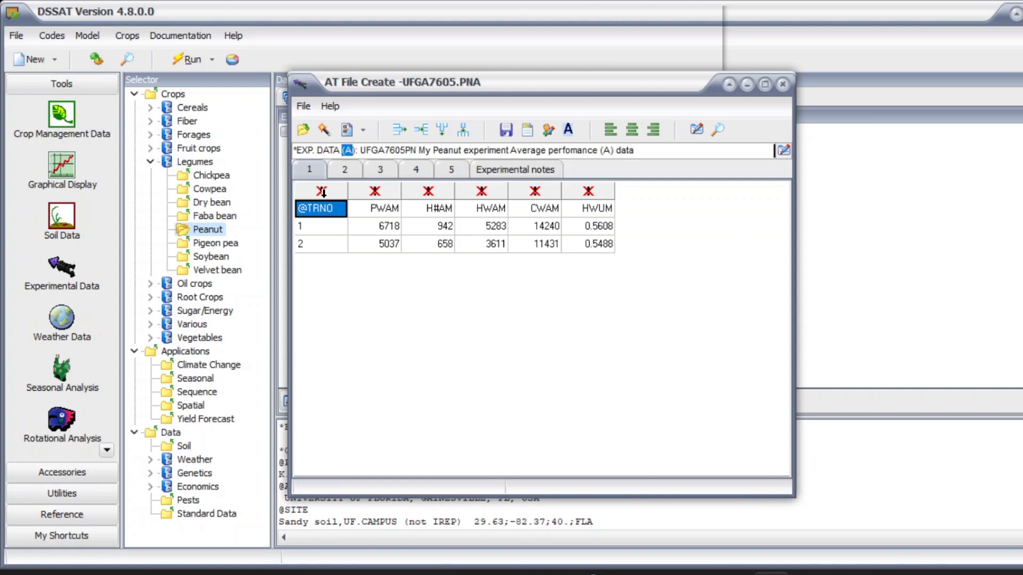
# Step: Assign the variable TRNO to the first data column and PWAM (pod/ear/panicle weight at maturity) to the second
pyautogui.click(327, 189)
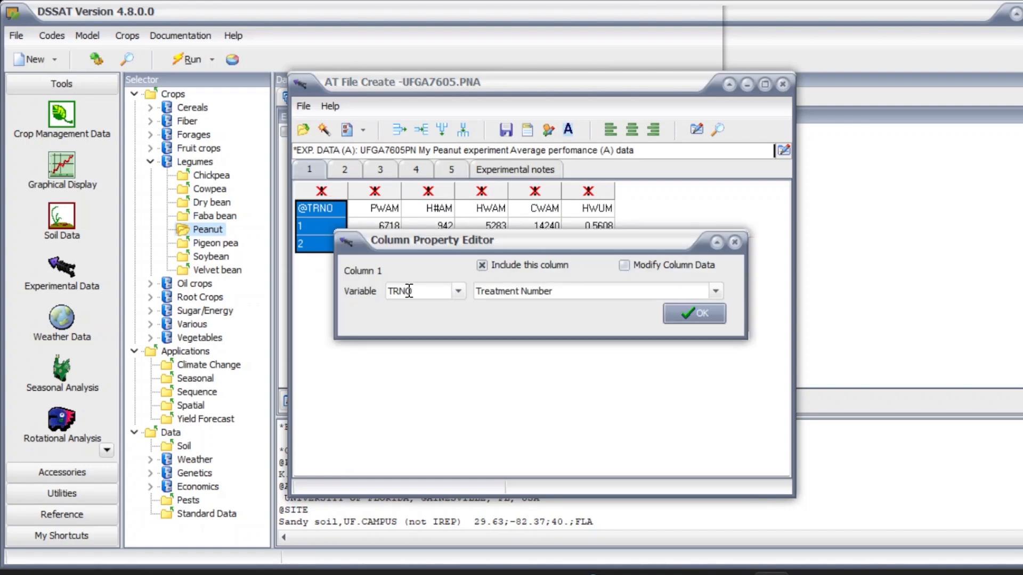
pyautogui.click(688, 315)
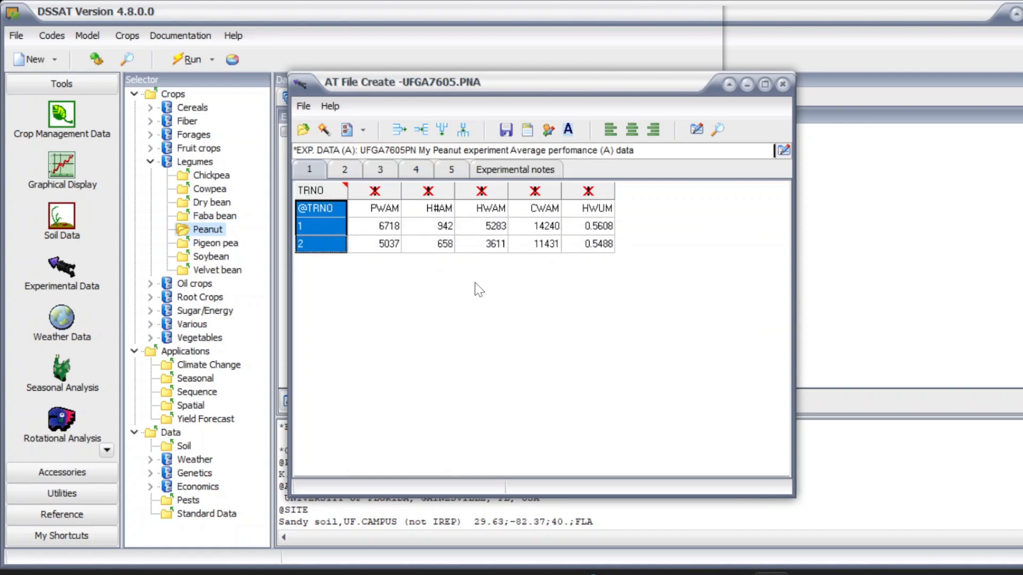
pyautogui.click(372, 187)
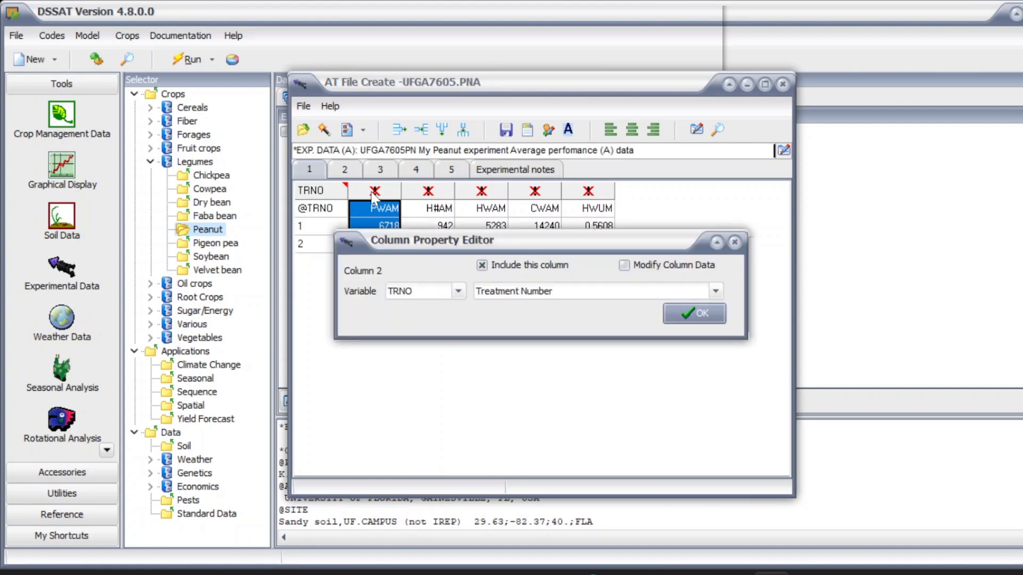
pyautogui.click(458, 291)
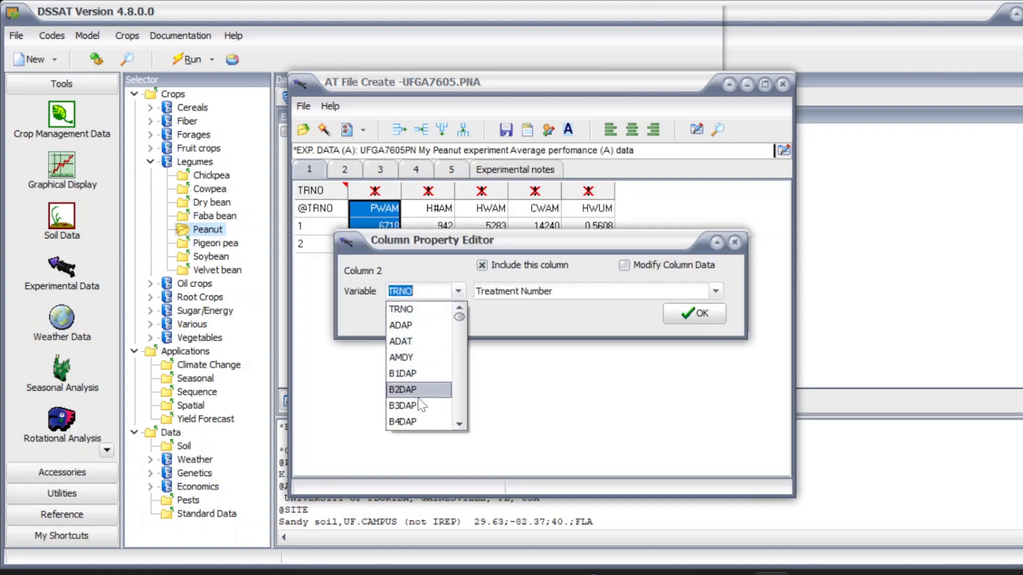
pyautogui.write('p')
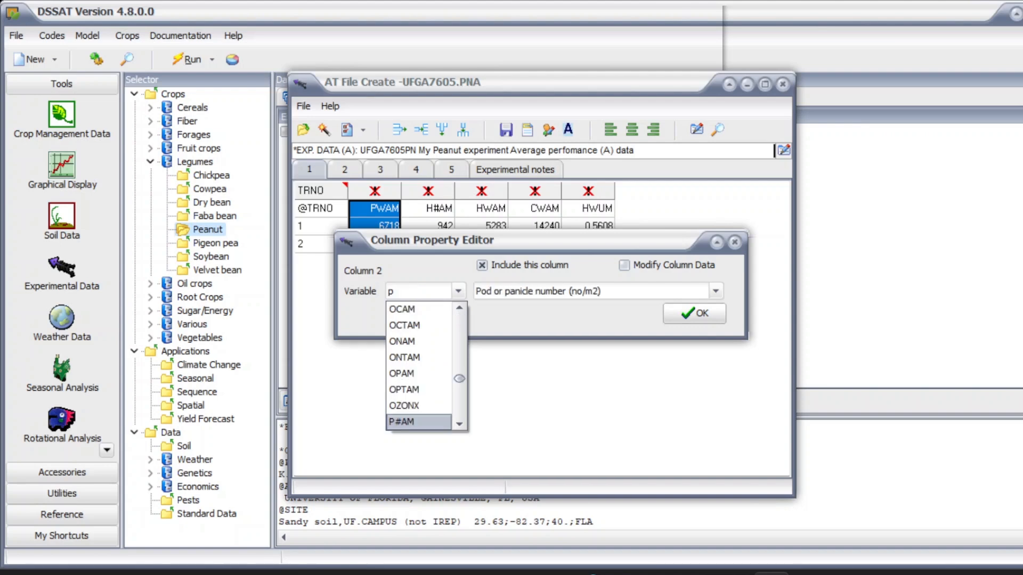
pyautogui.write('wa')
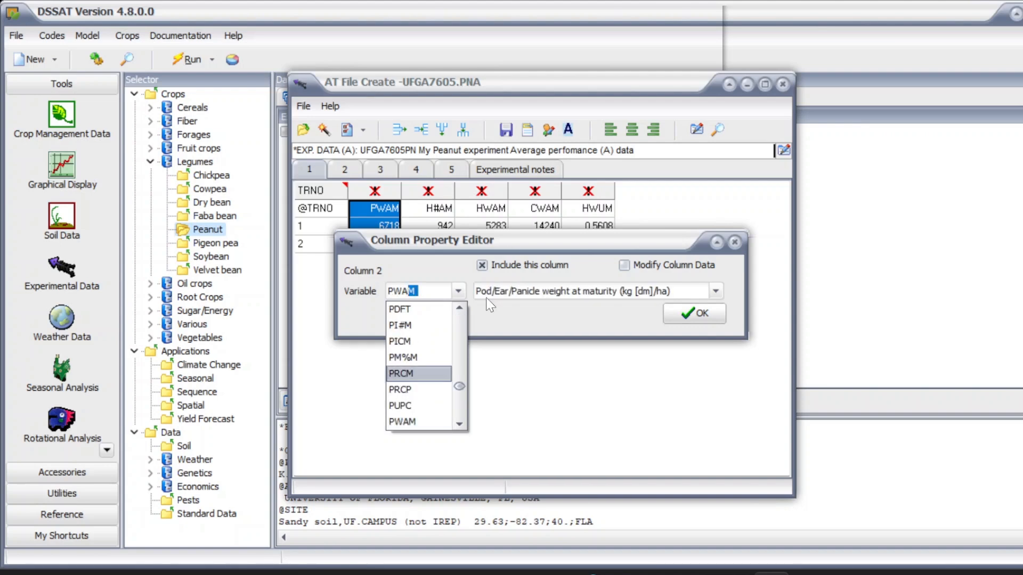
pyautogui.click(415, 422)
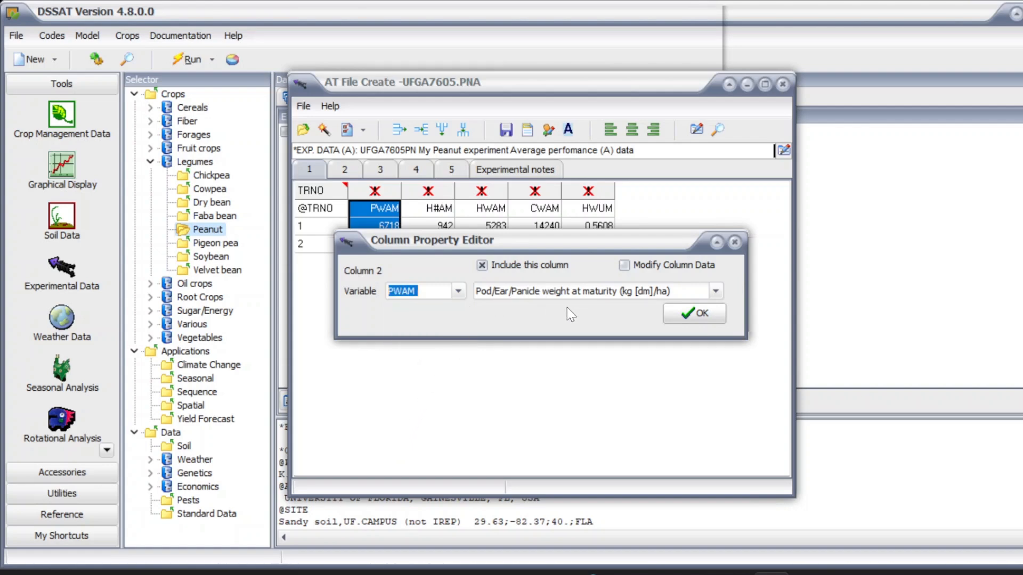
pyautogui.click(693, 313)
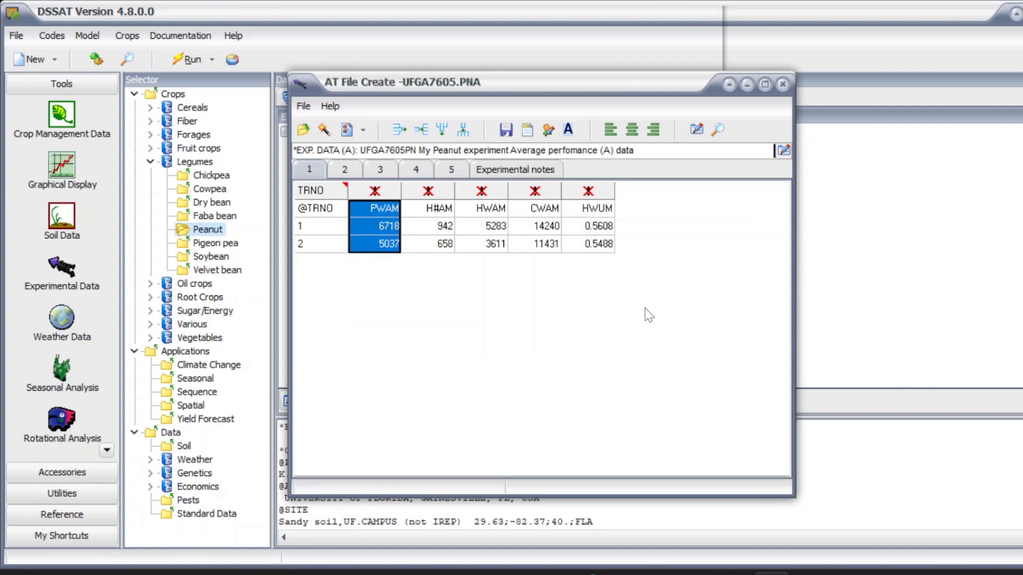
# Step: Assign the variable H#AM (number at maturity) to the third data column
pyautogui.click(434, 191)
pyautogui.doubleClick(419, 290)
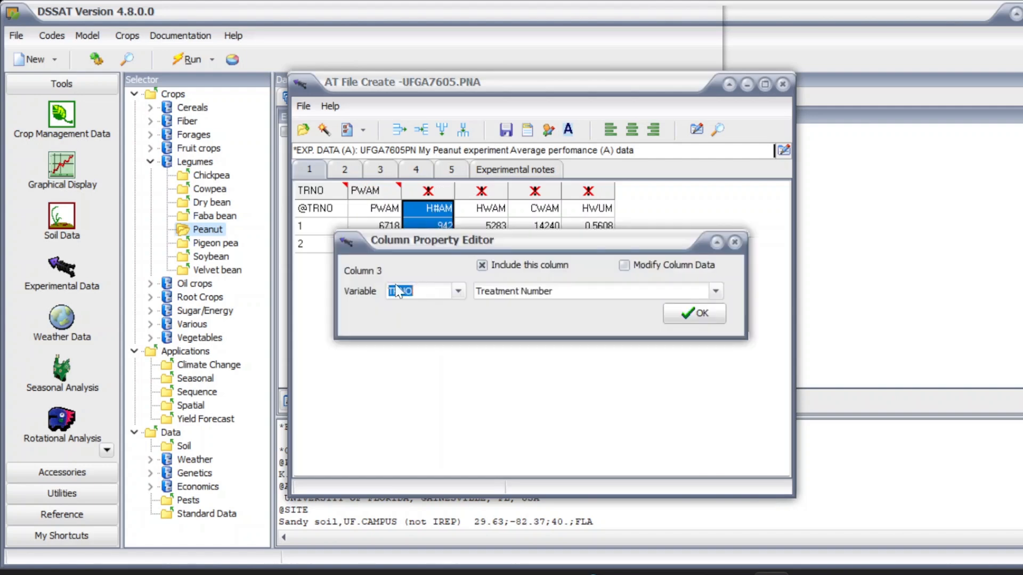
pyautogui.write('H')
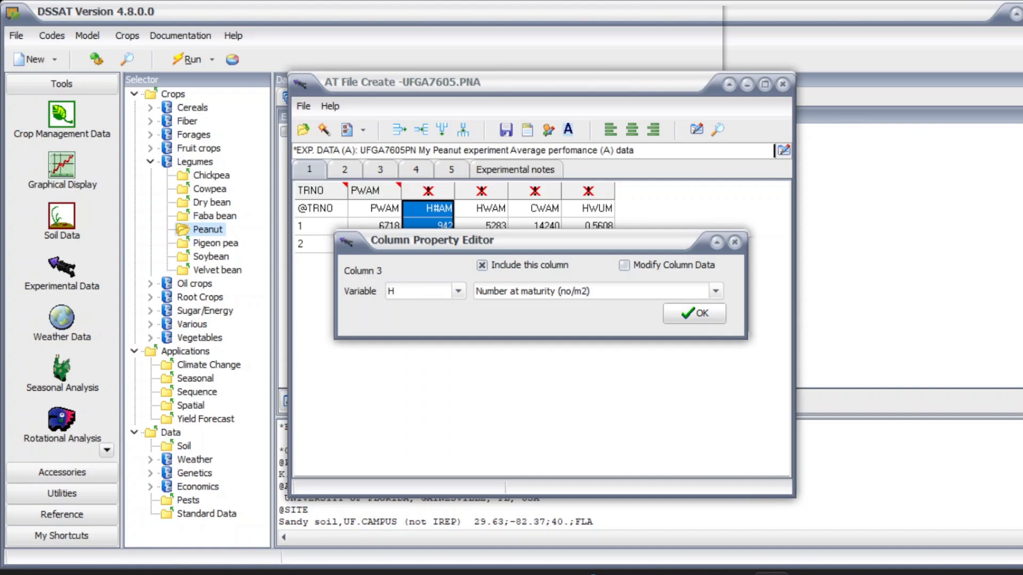
pyautogui.write('#AM')
pyautogui.click(696, 320)
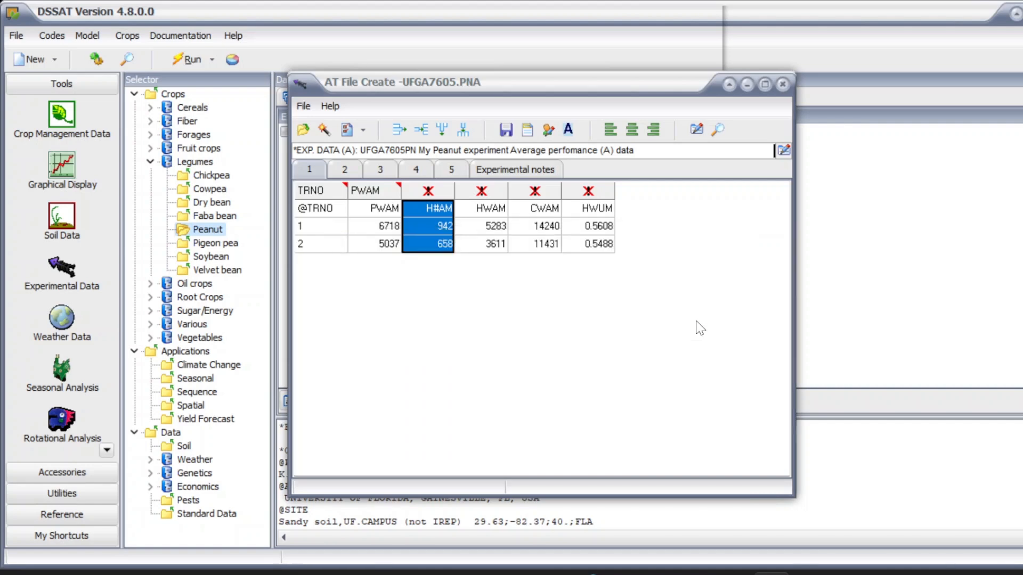
# Step: Assign the variable HWAM (yield at harvest maturity) to the fourth data column and CWAM (tops weight at maturity) to the fifth
pyautogui.click(486, 196)
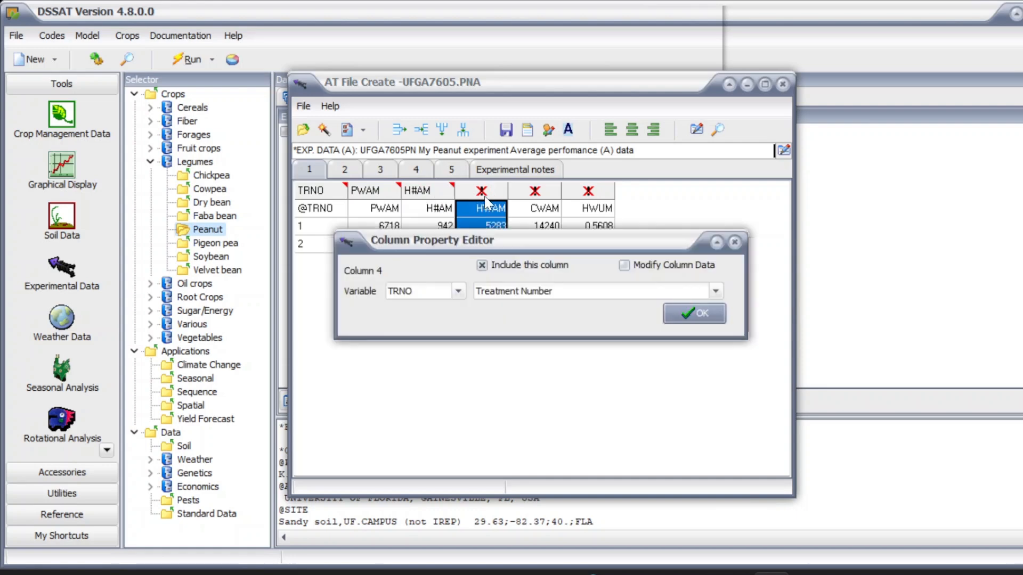
pyautogui.doubleClick(426, 291)
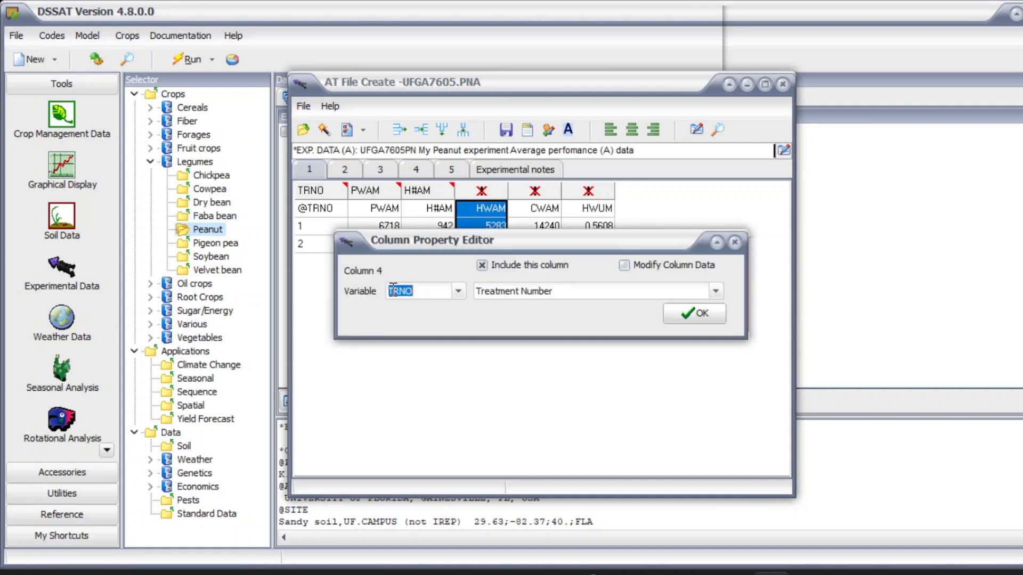
pyautogui.write('HWAM')
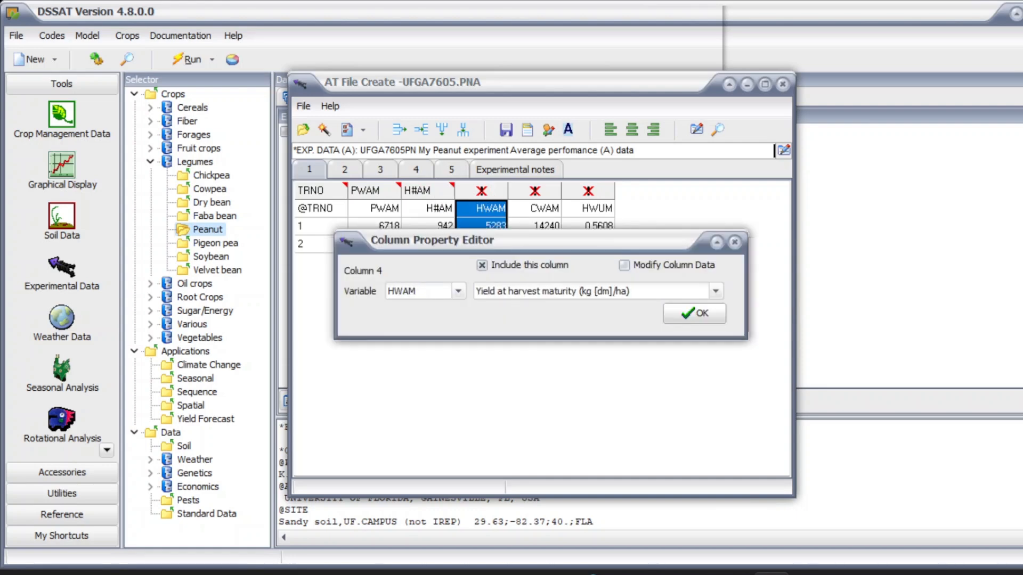
pyautogui.click(679, 318)
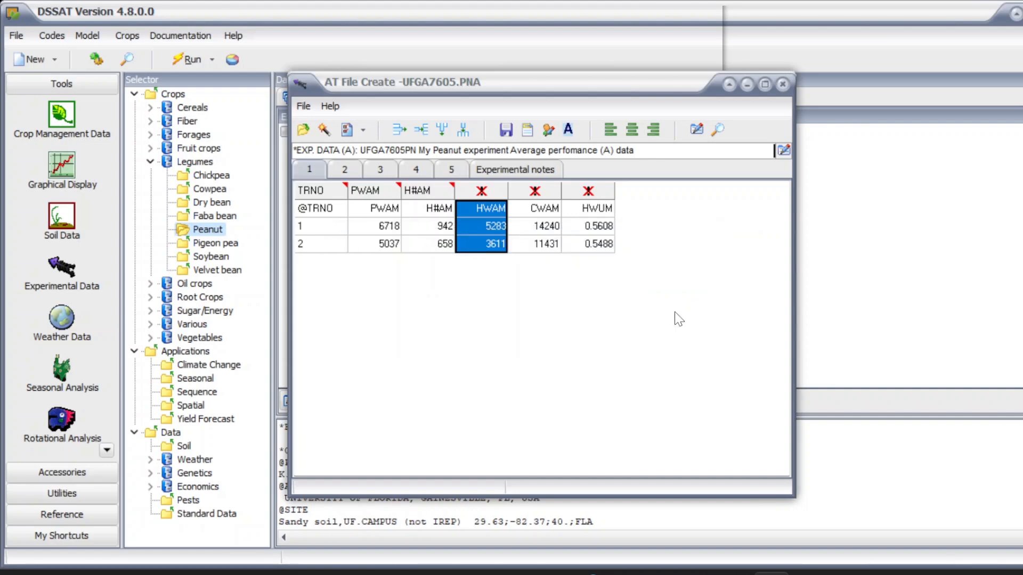
pyautogui.doubleClick(542, 202)
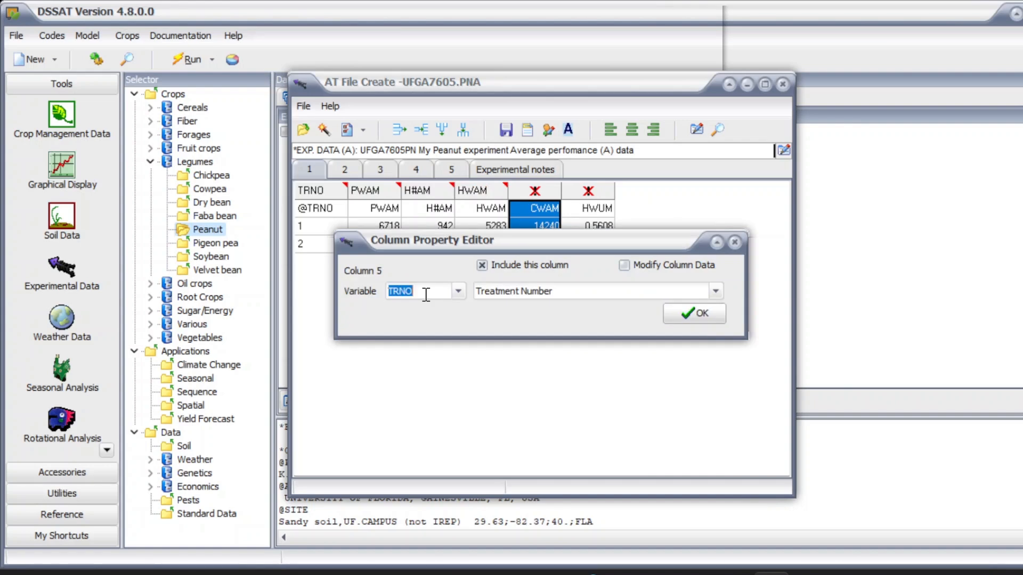
pyautogui.write('CWAM')
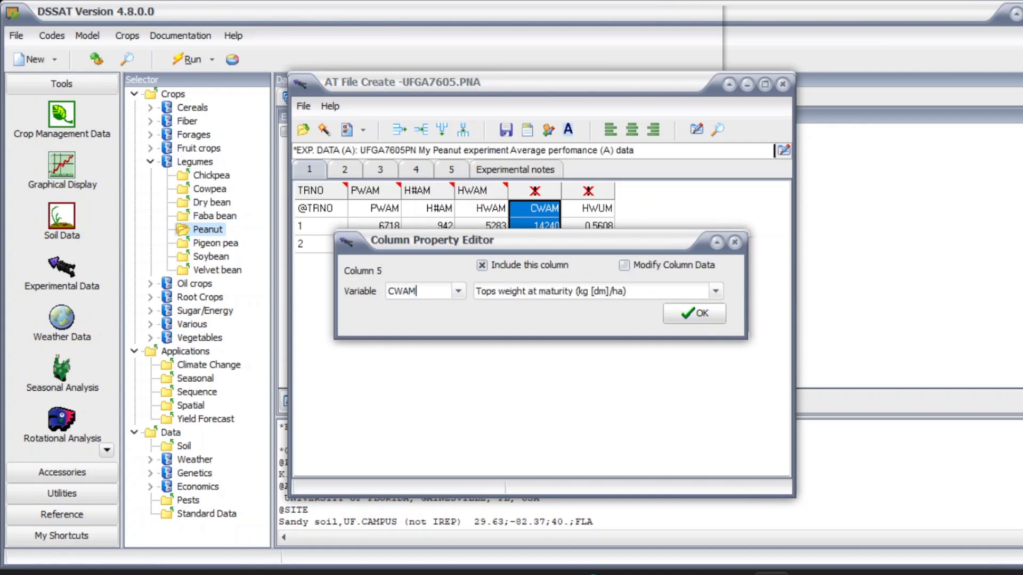
pyautogui.click(692, 314)
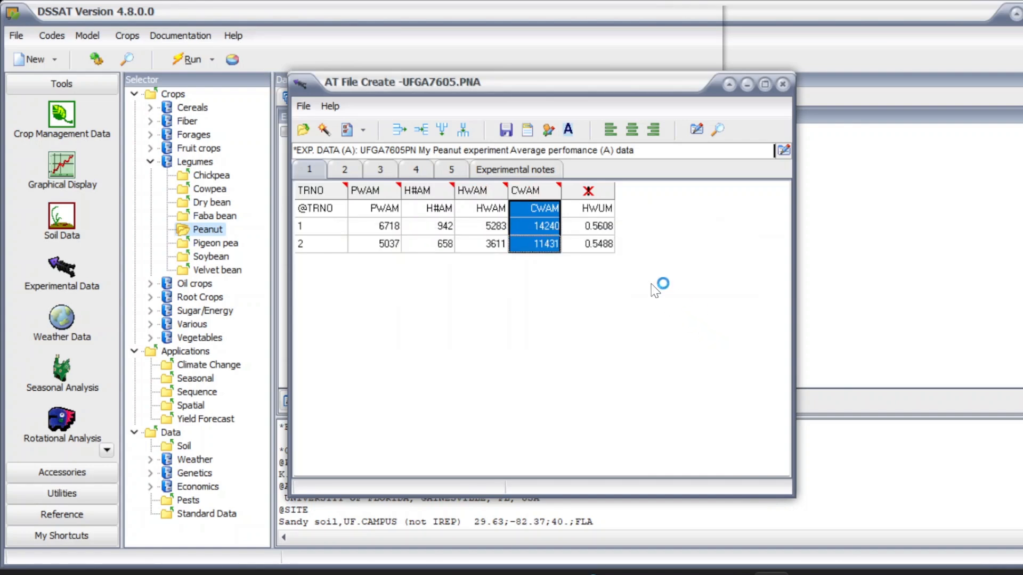
# Step: Assign the variable HWUM (unit weight at maturity) to the sixth data column
pyautogui.doubleClick(589, 206)
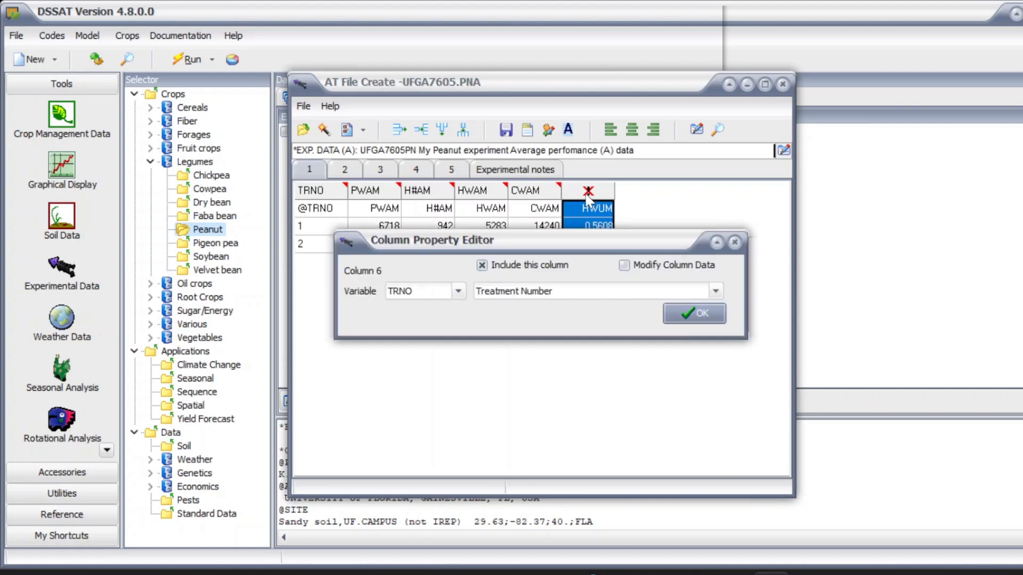
pyautogui.write('HWUM')
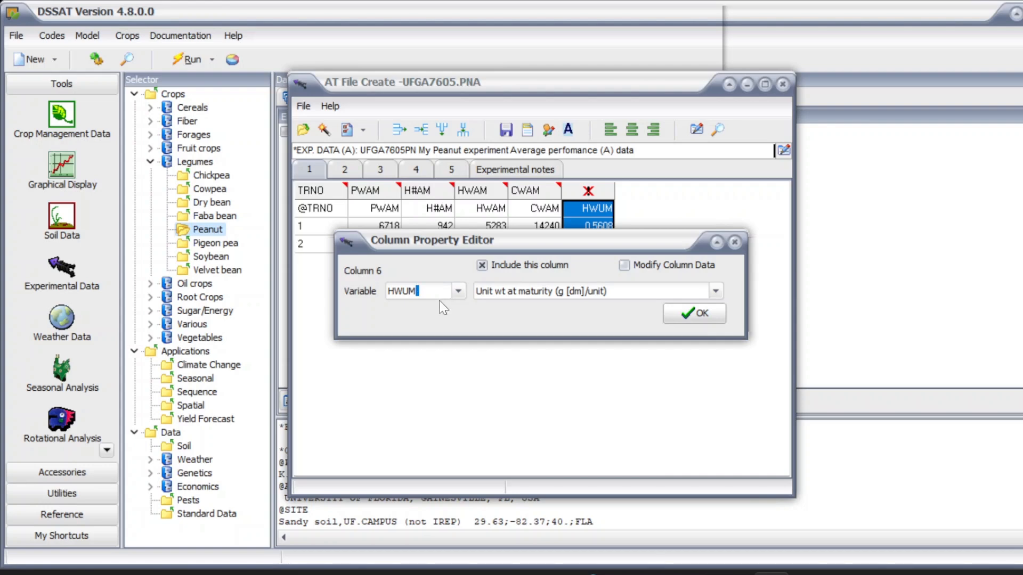
pyautogui.click(709, 316)
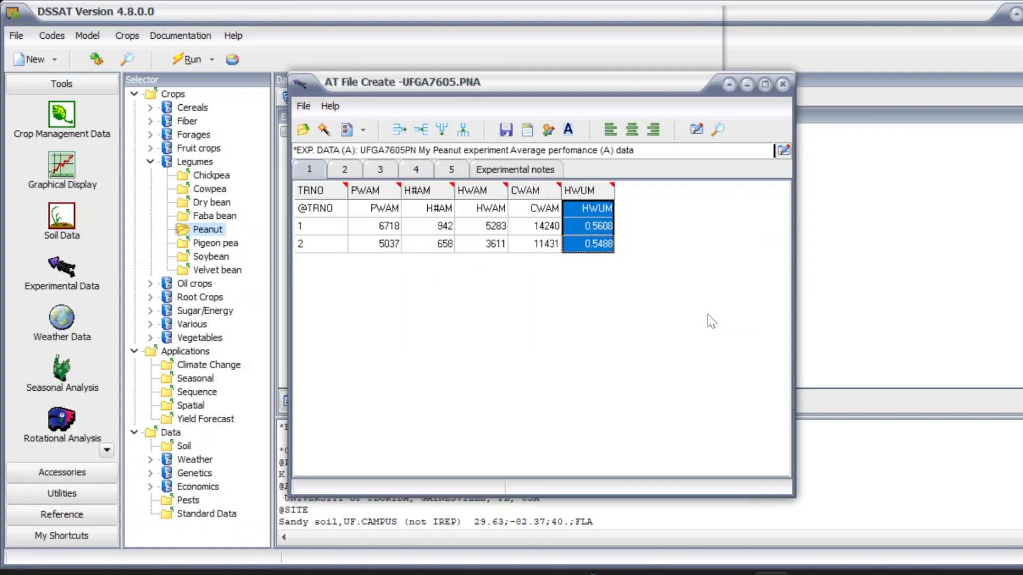
pyautogui.click(336, 212)
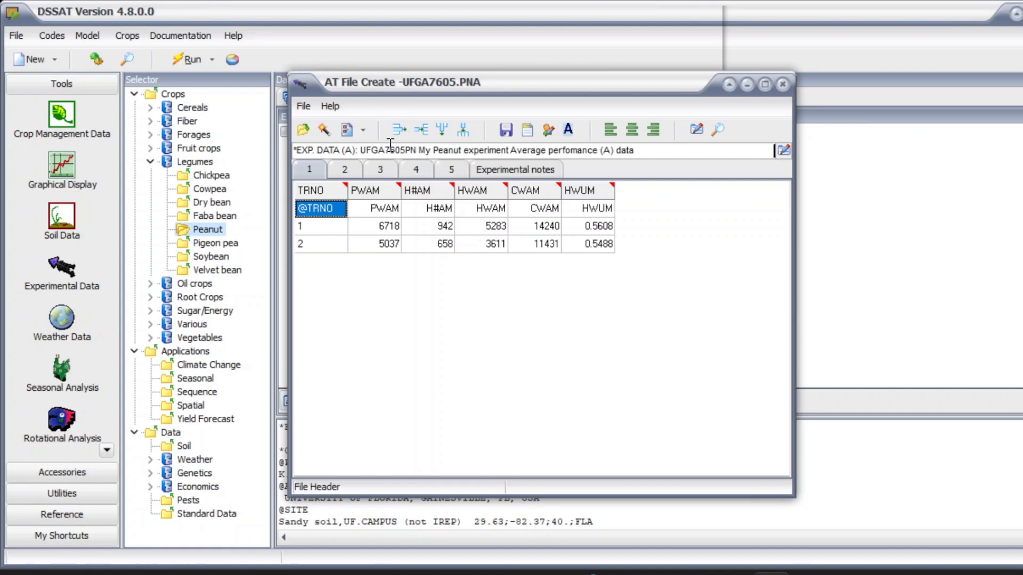
pyautogui.click(398, 129)
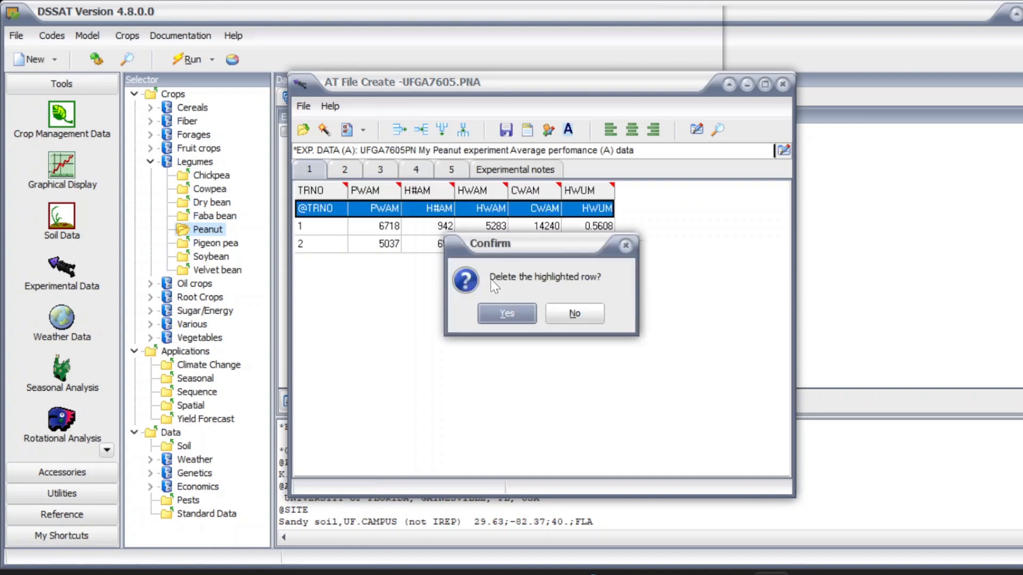
pyautogui.click(518, 317)
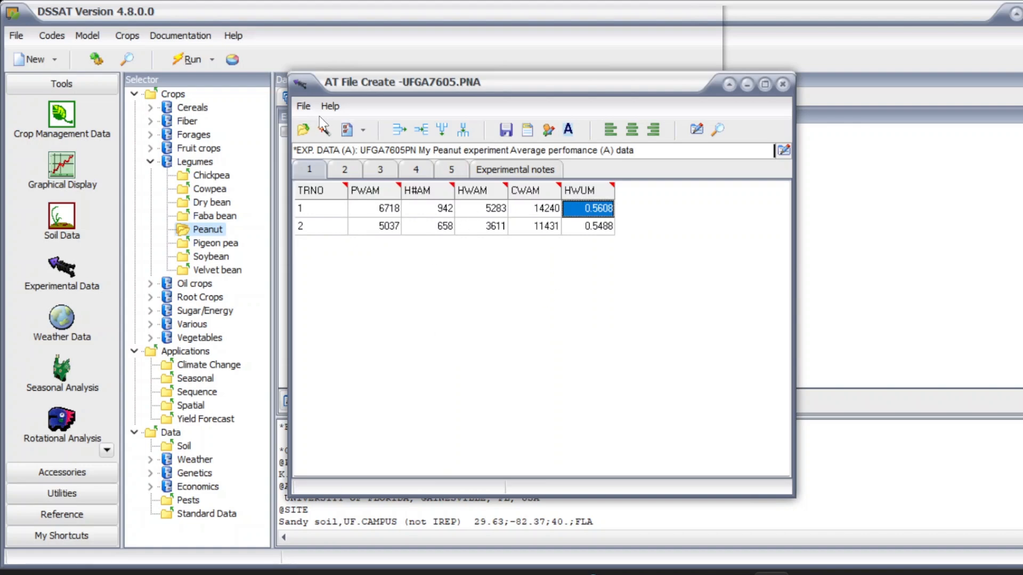
# Step: Save the A file as UFGA7605 of type PNA in the Peanut folder, and exit AT File Create with the file saved
pyautogui.click(303, 106)
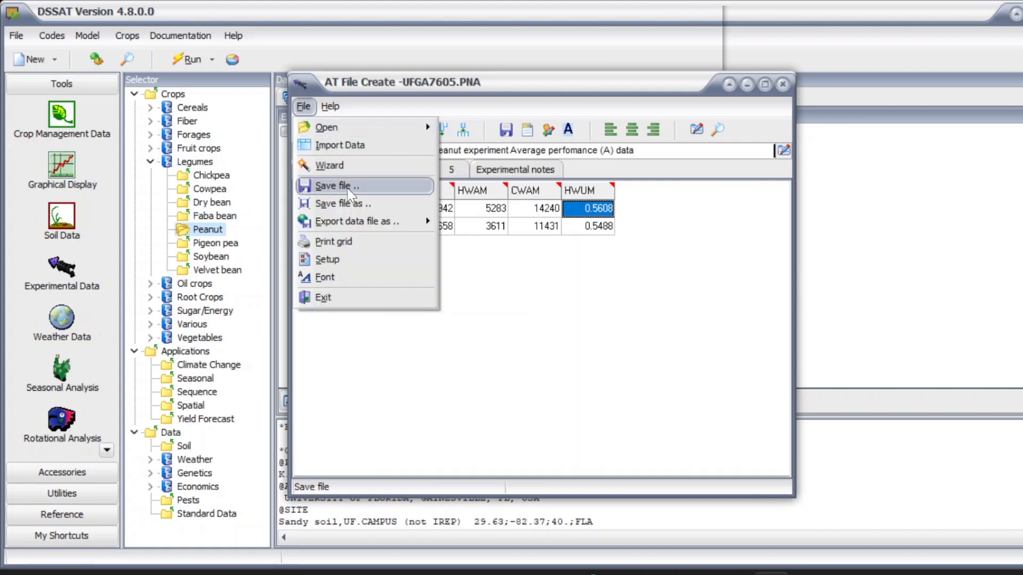
pyautogui.click(349, 190)
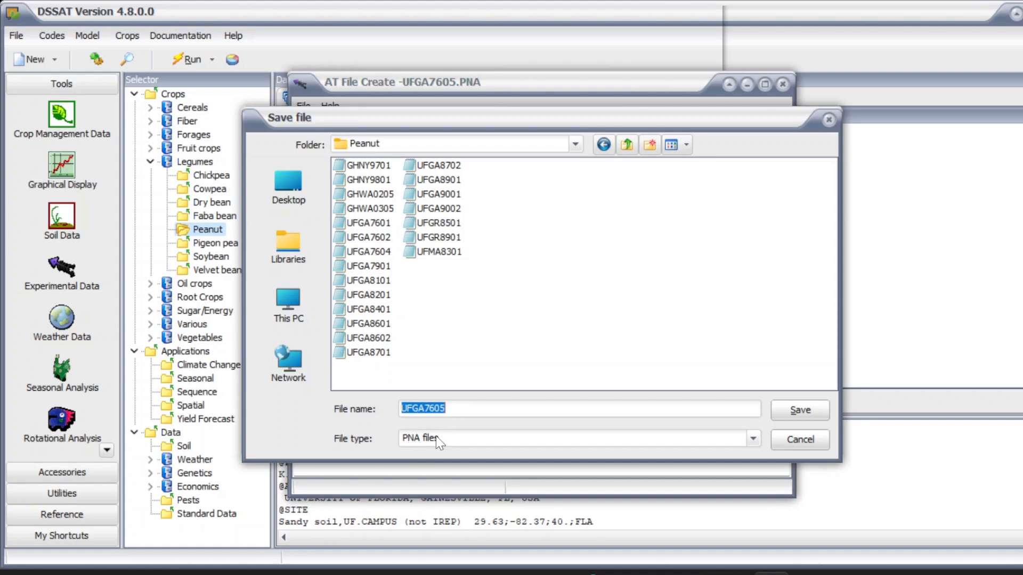
pyautogui.click(802, 402)
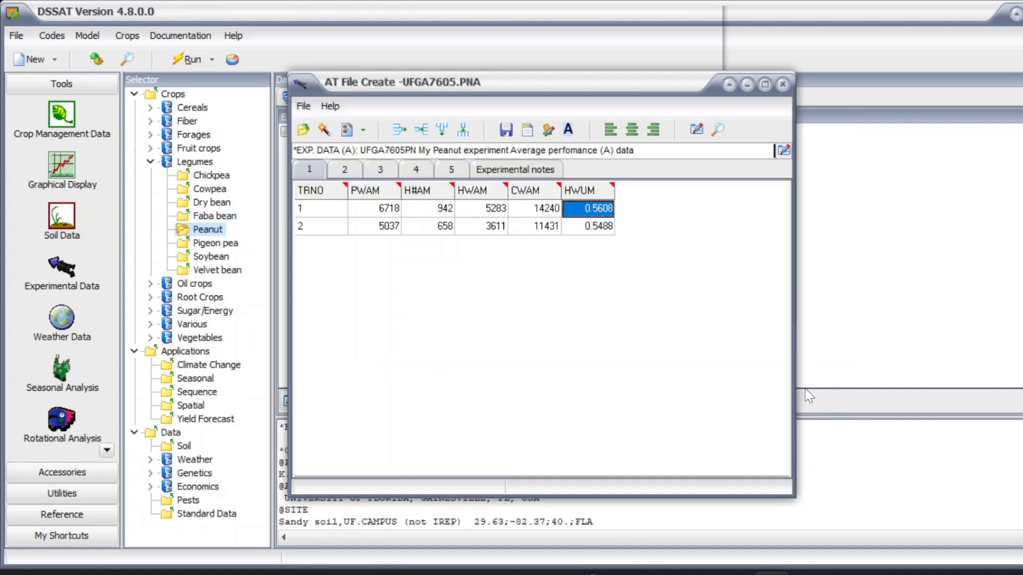
pyautogui.click(303, 106)
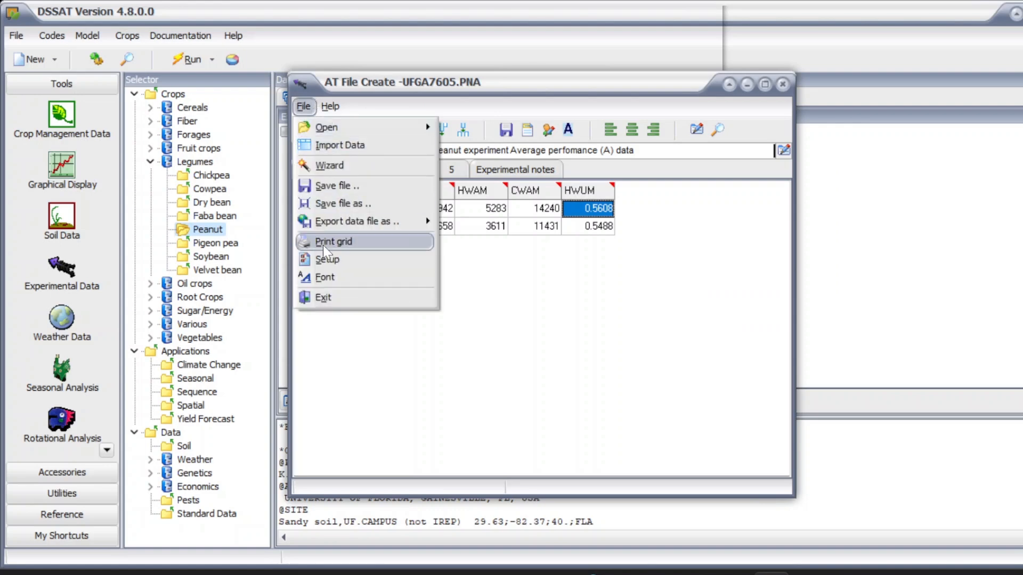
pyautogui.click(326, 358)
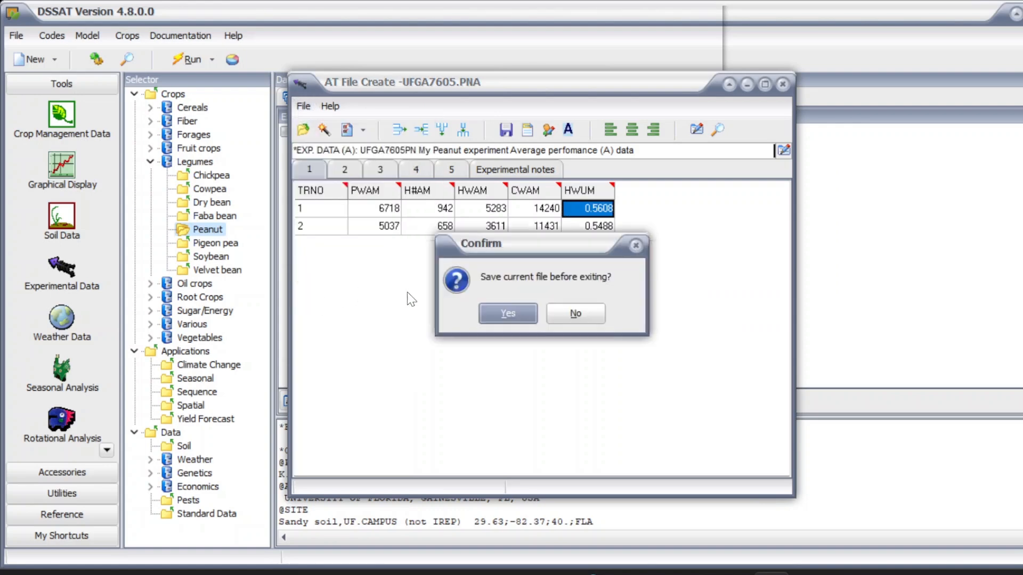
pyautogui.click(509, 314)
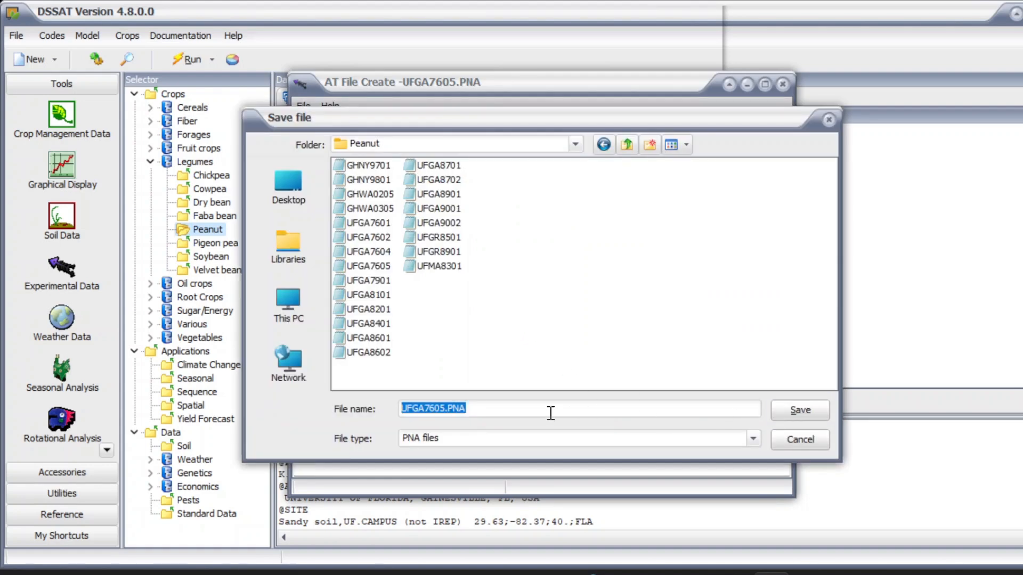
pyautogui.click(806, 411)
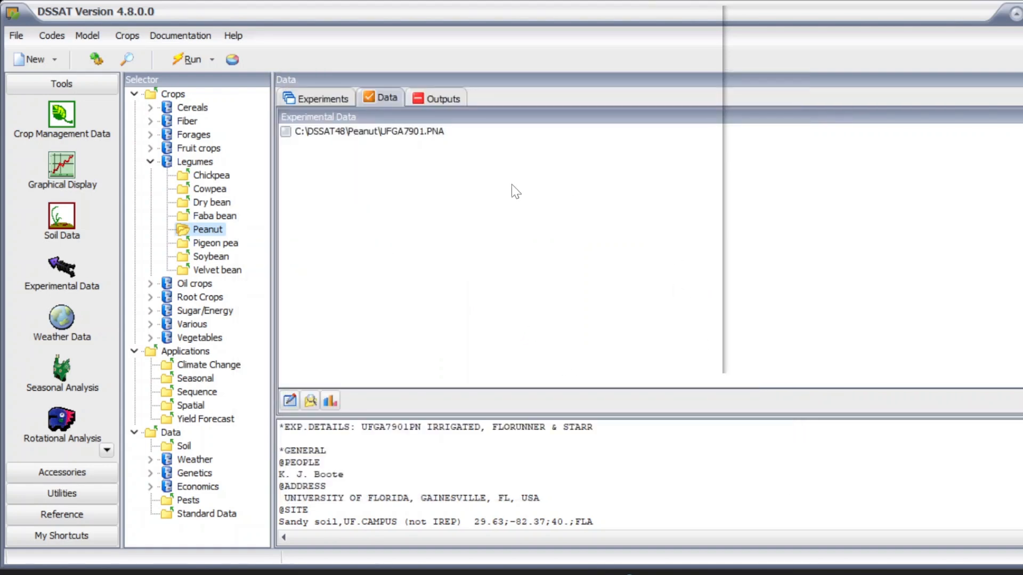
# Step: Refresh the peanut experiment list, select UFGA7605.PNX and check its experimental data file
pyautogui.click(315, 99)
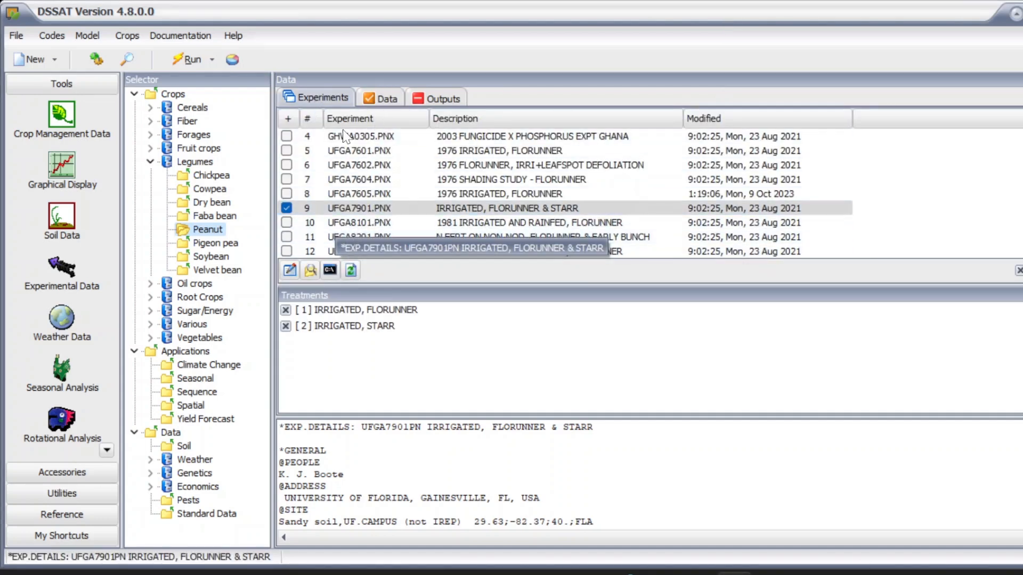
pyautogui.click(350, 270)
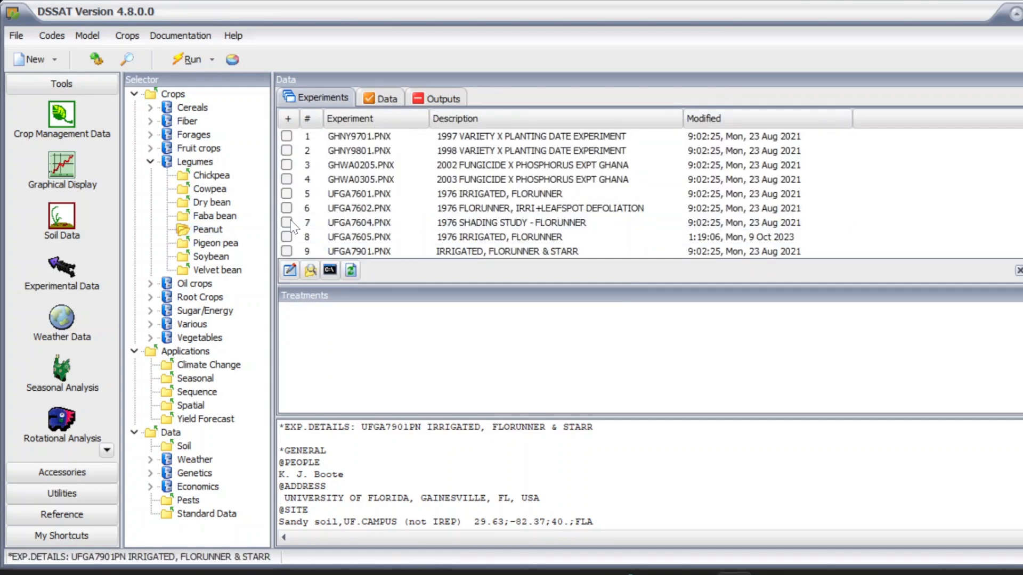
pyautogui.click(286, 236)
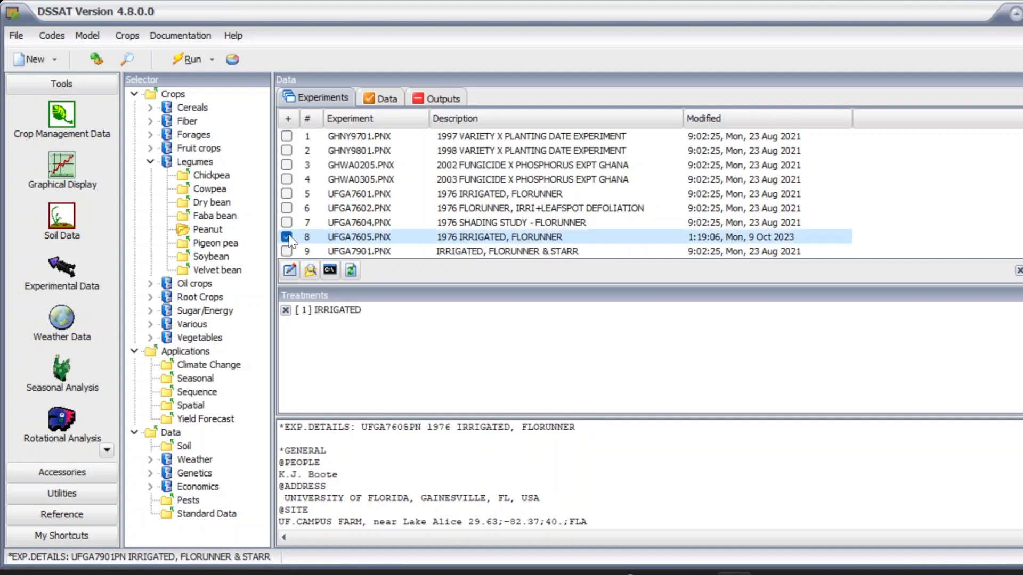
pyautogui.click(388, 98)
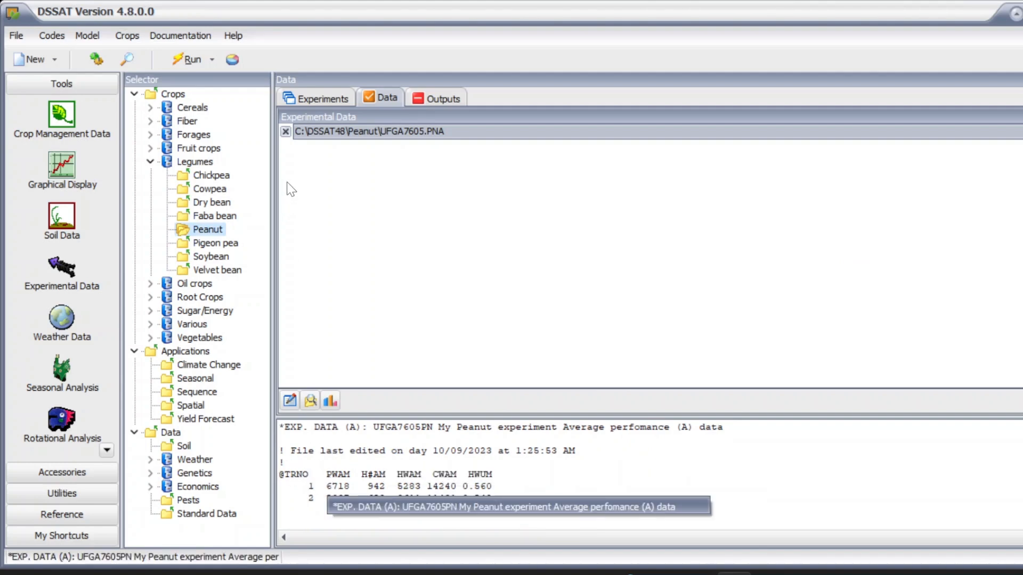
# Step: Reselect experiment UFGA7605.PNX and run the crop model simulation for its IRRIGATED treatment
pyautogui.click(317, 98)
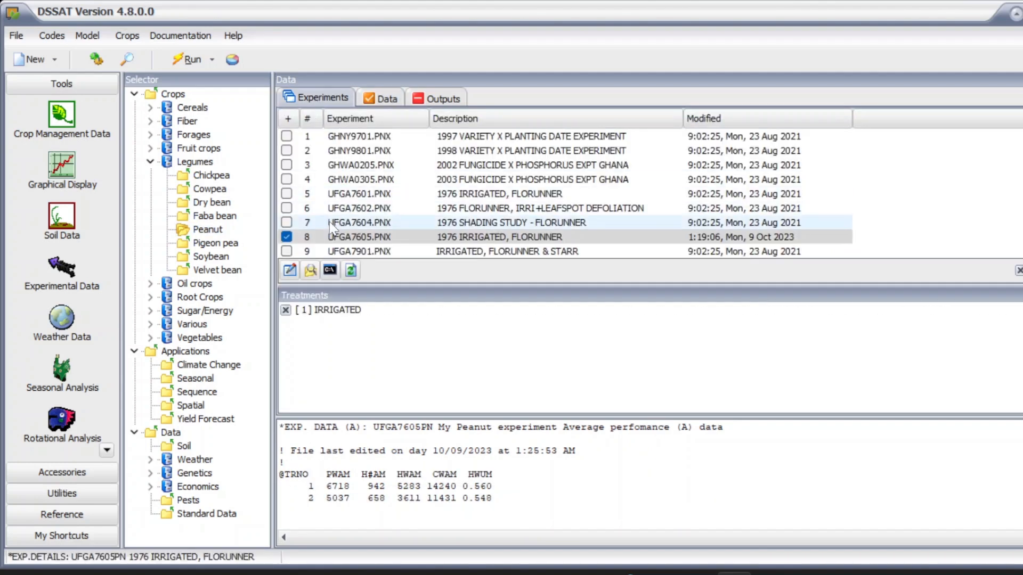
pyautogui.click(287, 237)
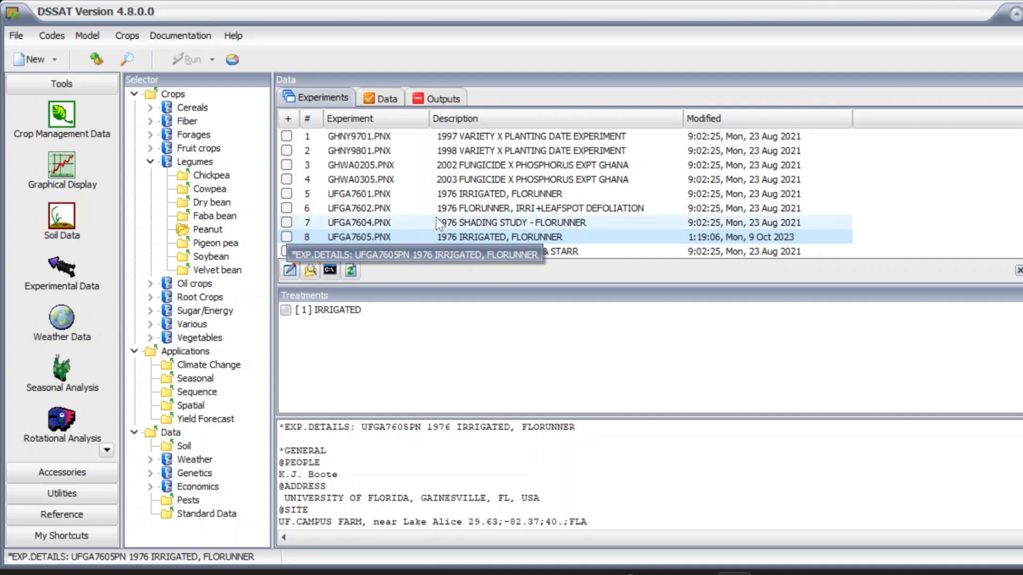
pyautogui.click(288, 237)
pyautogui.click(287, 237)
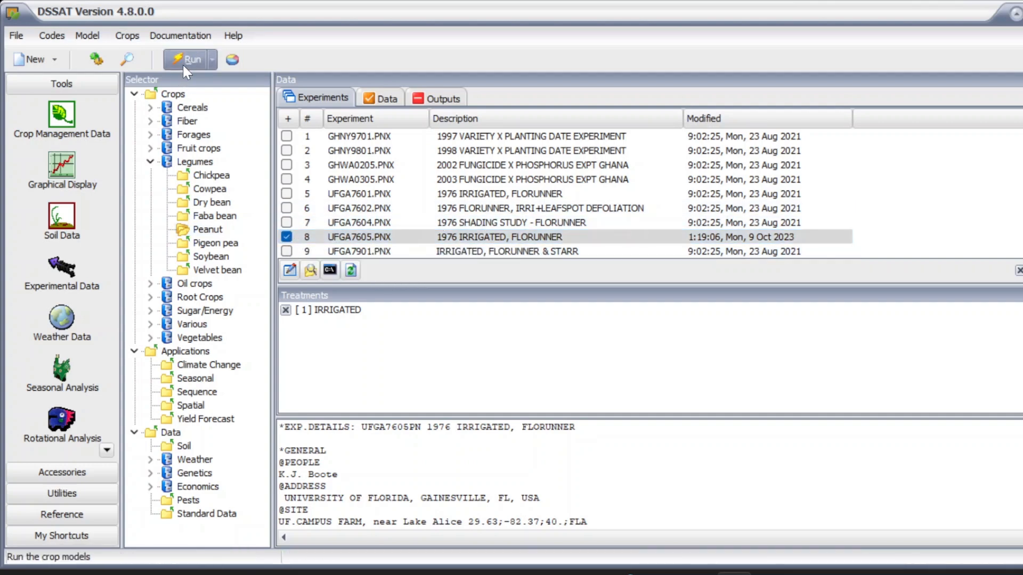
pyautogui.click(182, 62)
pyautogui.click(700, 216)
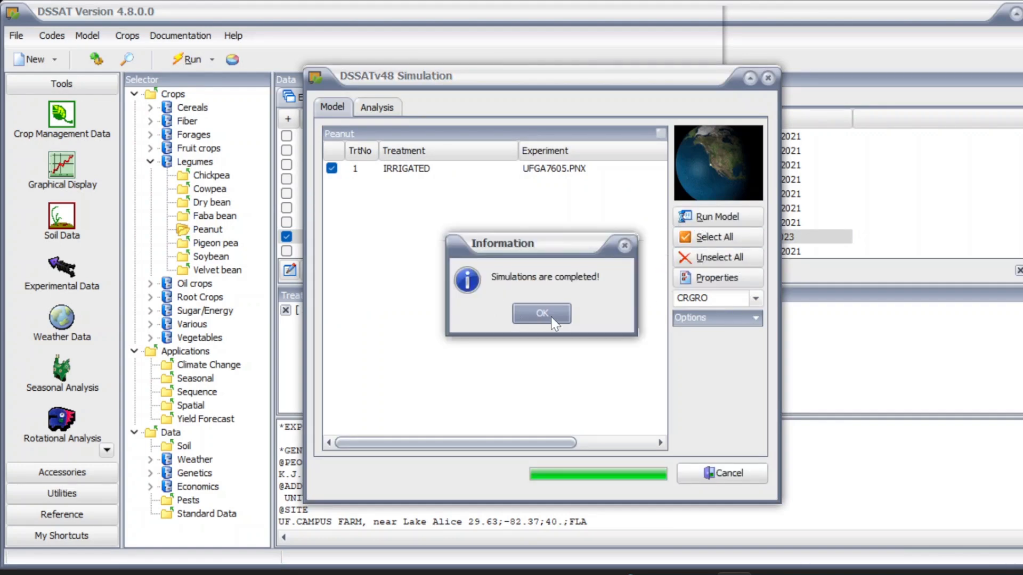
pyautogui.click(551, 316)
# Step: Open the simulation output file OVERVIEW.OUT from the available analysis files and maximize its window
pyautogui.click(378, 108)
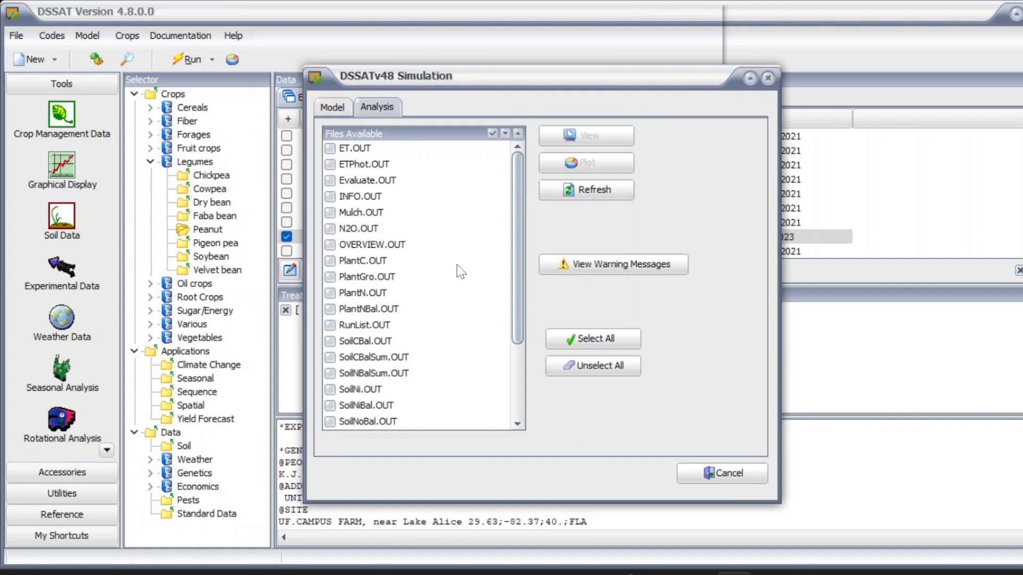
pyautogui.scroll(-3, 373, 245)
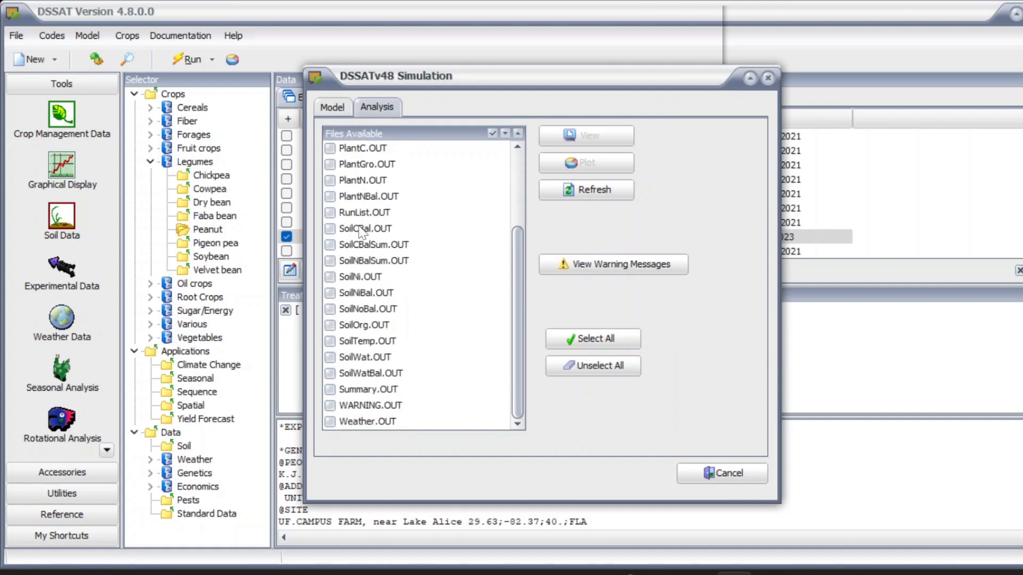
pyautogui.scroll(3, 352, 245)
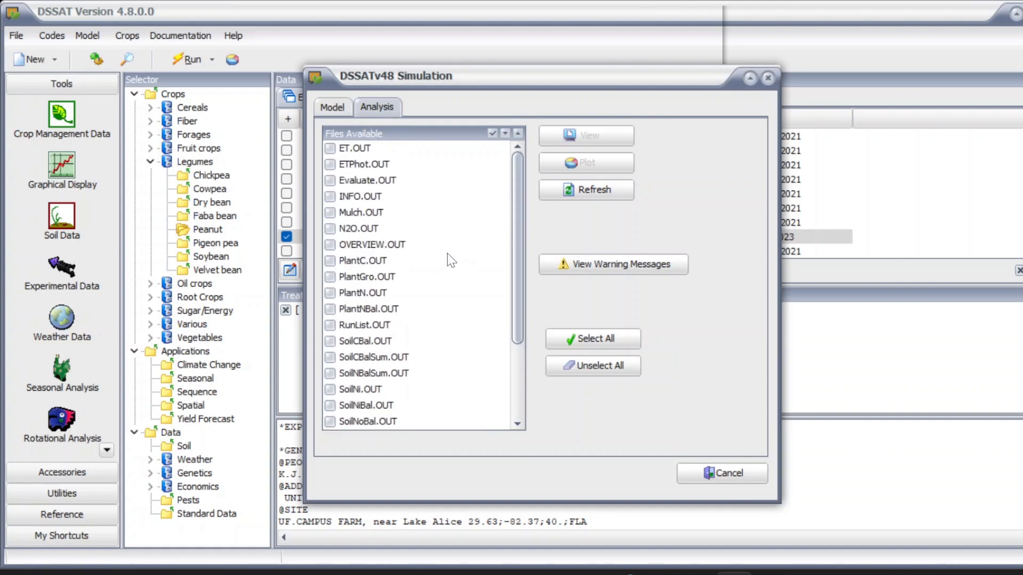
pyautogui.click(331, 246)
pyautogui.click(586, 135)
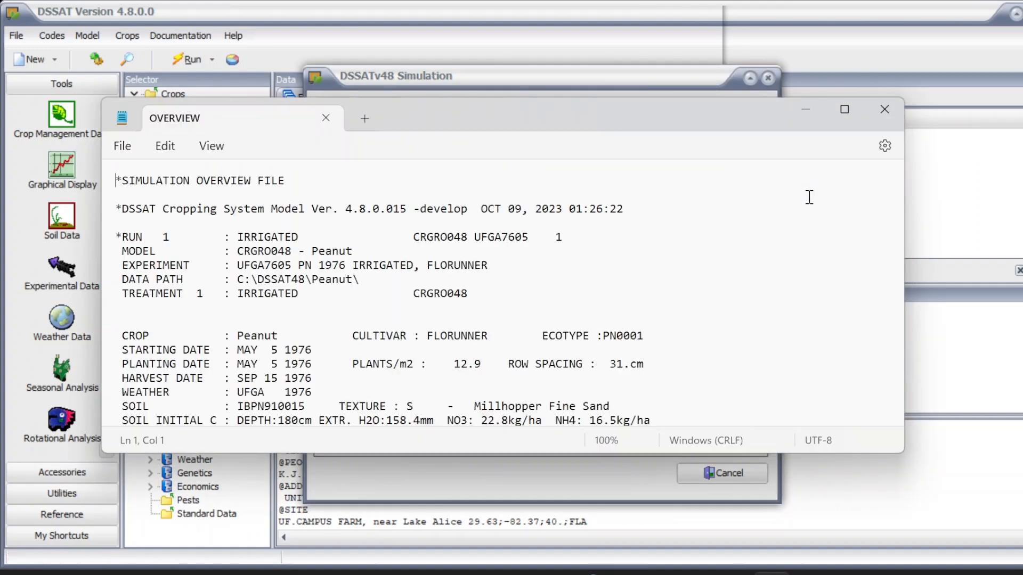
pyautogui.click(834, 118)
# Step: Examine the overview's simulated and measured values at maturity, and highlight the peanut yield at the end of the report
pyautogui.scroll(-10, 766, 276)
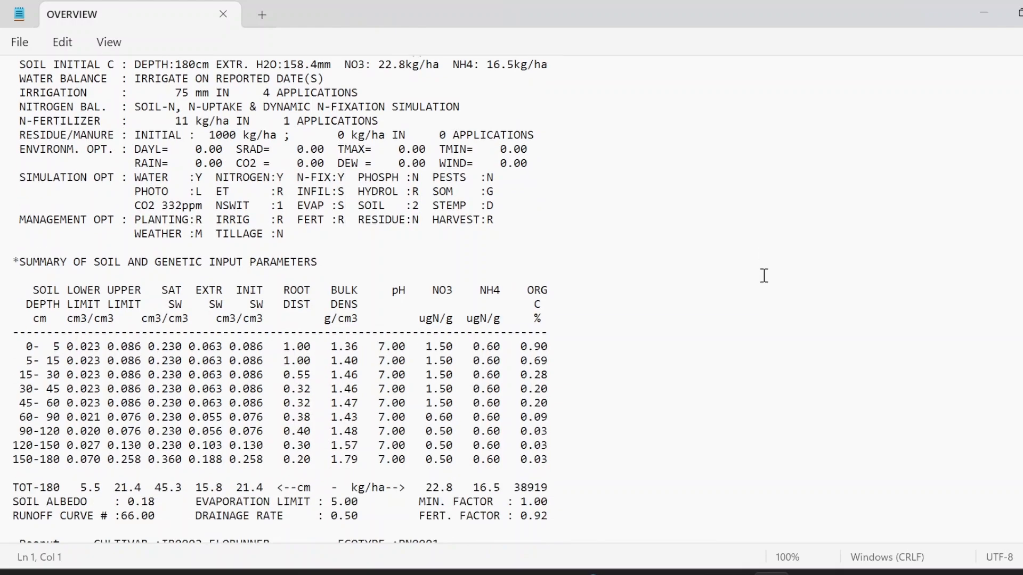
pyautogui.scroll(-20, 766, 277)
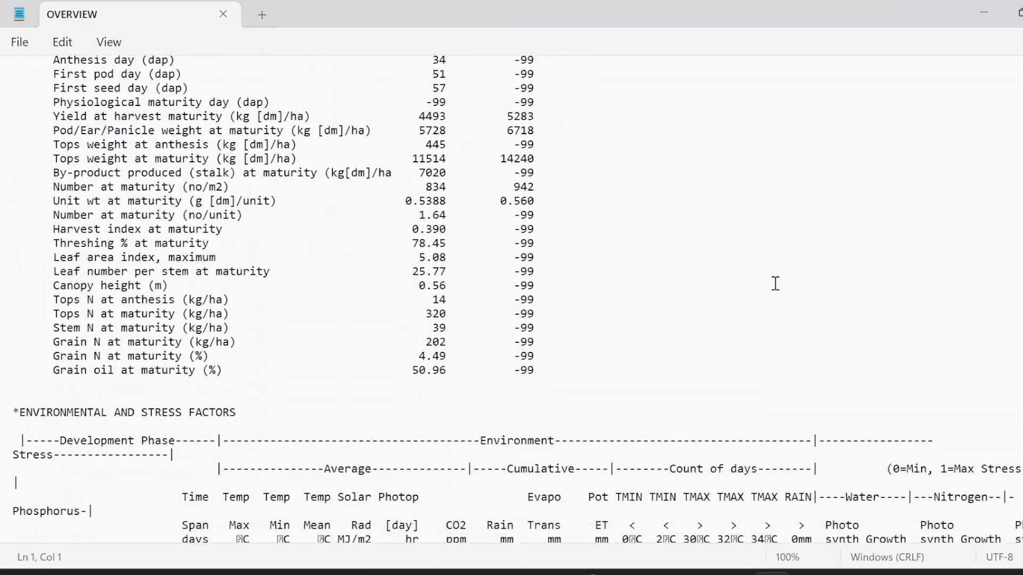
pyautogui.scroll(-6, 775, 285)
pyautogui.scroll(7, 769, 286)
pyautogui.scroll(-7, 760, 299)
pyautogui.moveTo(285, 490); pyautogui.dragTo(343, 493)
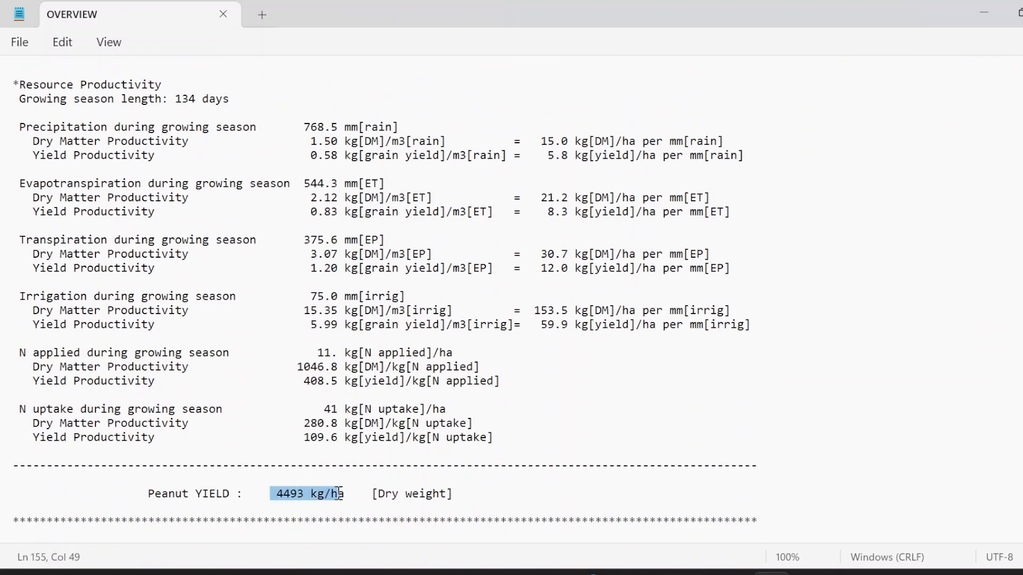
# Step: Compare the simulated and measured yield, pod weight and tops weight at maturity in the overview's main growth variables
pyautogui.scroll(20, 494, 374)
pyautogui.scroll(-13, 494, 374)
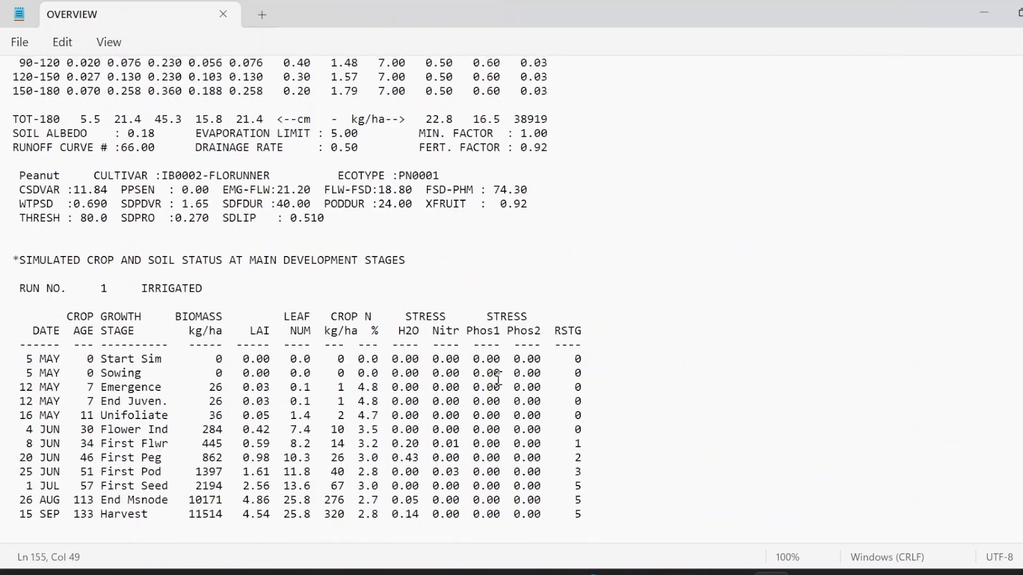
pyautogui.moveTo(88, 270); pyautogui.dragTo(419, 270)
pyautogui.click(450, 268)
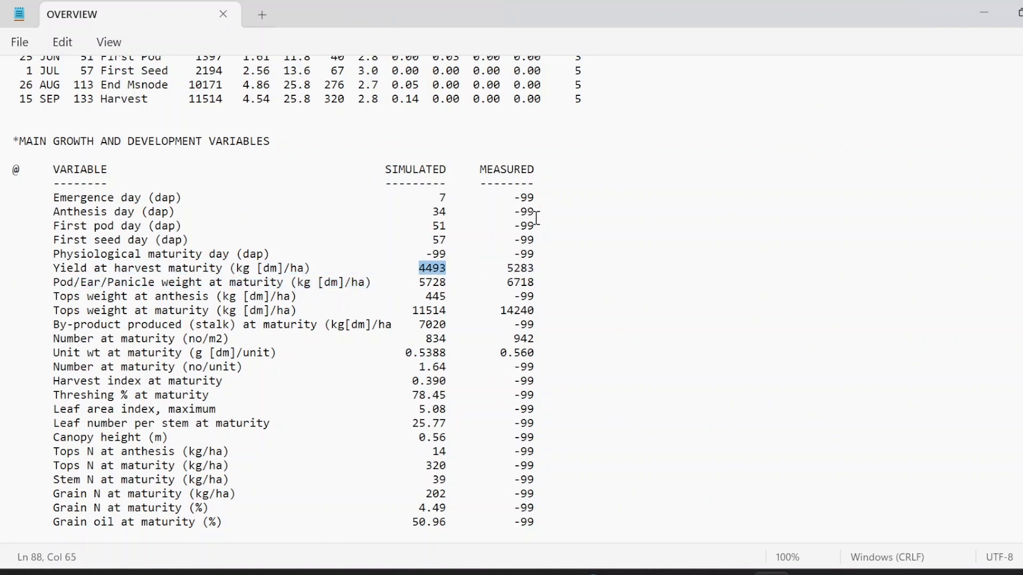
pyautogui.moveTo(506, 268); pyautogui.dragTo(549, 268)
pyautogui.moveTo(156, 281); pyautogui.dragTo(419, 282)
pyautogui.moveTo(506, 282); pyautogui.dragTo(541, 282)
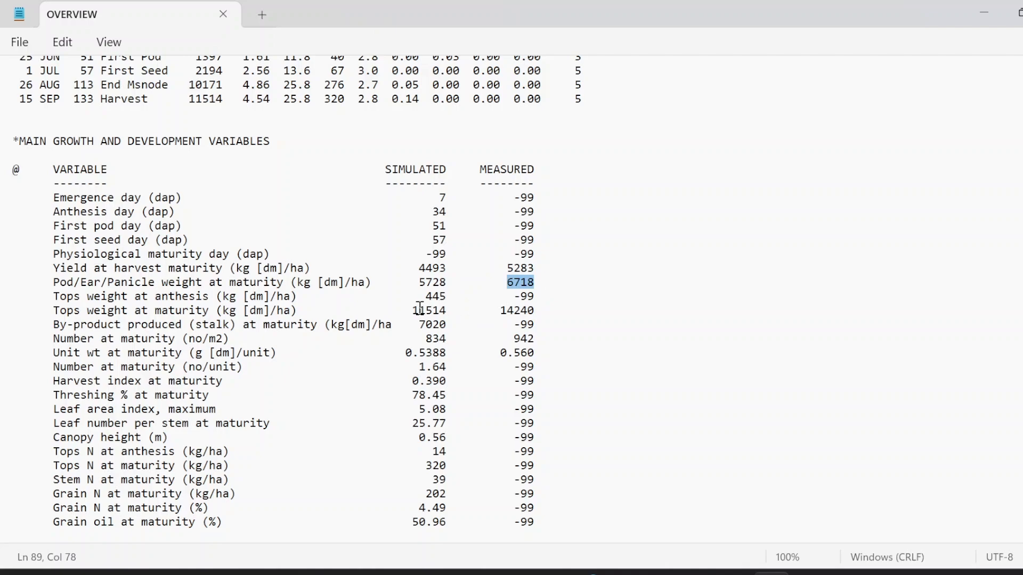
pyautogui.moveTo(322, 311); pyautogui.dragTo(535, 311)
# Step: Look back over the overview report up to its start, then leave it and close the simulation window
pyautogui.scroll(-4, 603, 312)
pyautogui.scroll(9, 602, 312)
pyautogui.scroll(15, 603, 311)
pyautogui.scroll(3, 603, 311)
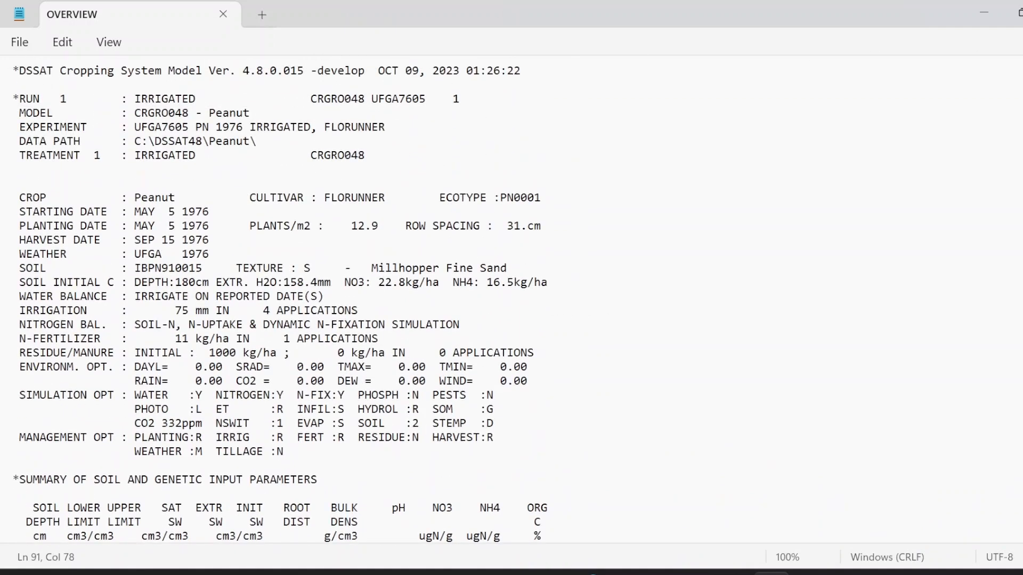
pyautogui.click(1021, 13)
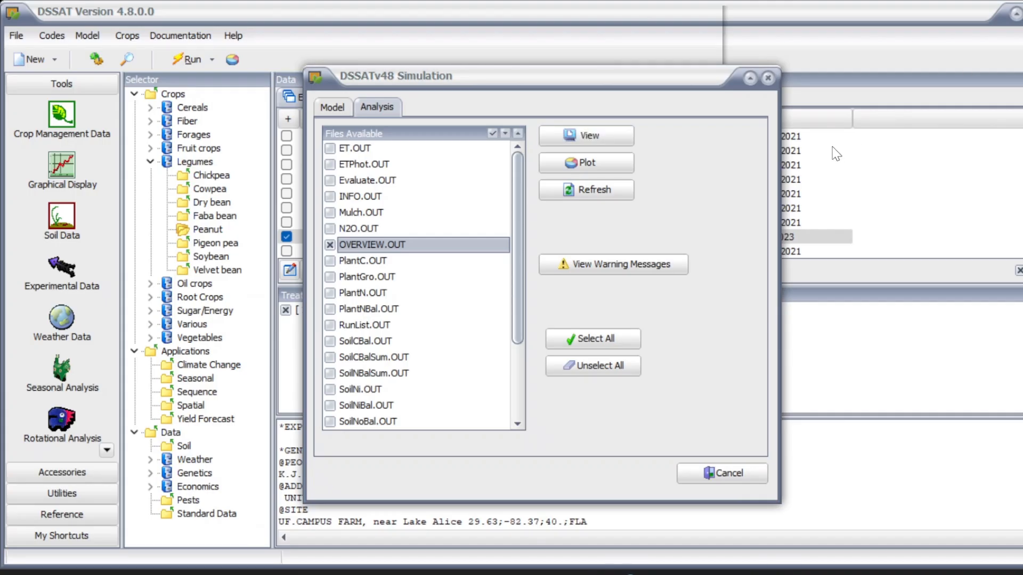
pyautogui.click(768, 78)
# Step: Refresh the peanut experiment list and open the experimental data file UFGA7605.PNA of experiment UFGA7605.PNX in ATCreate
pyautogui.click(380, 98)
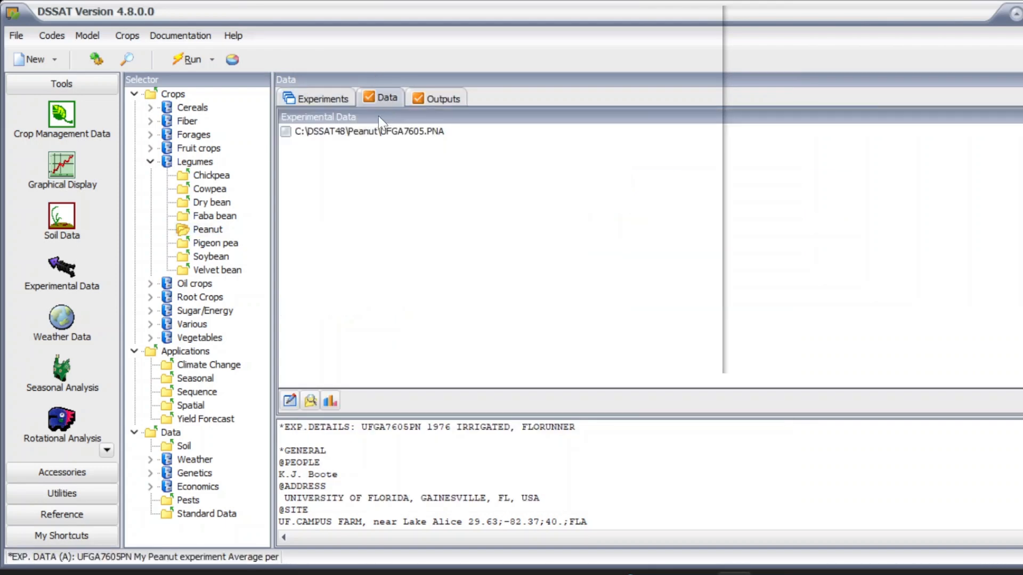
pyautogui.click(330, 97)
pyautogui.click(345, 266)
pyautogui.click(298, 237)
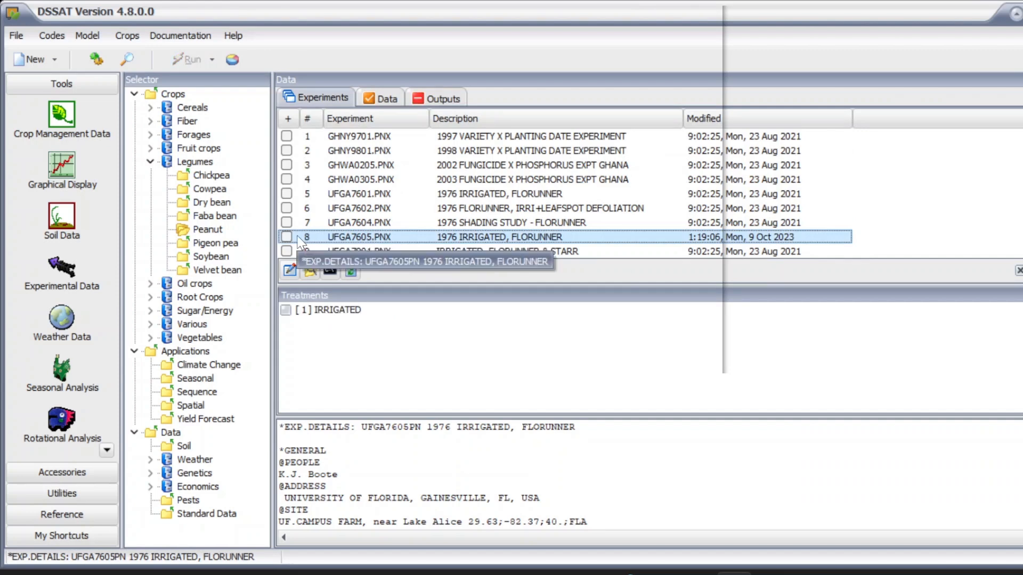
pyautogui.click(383, 100)
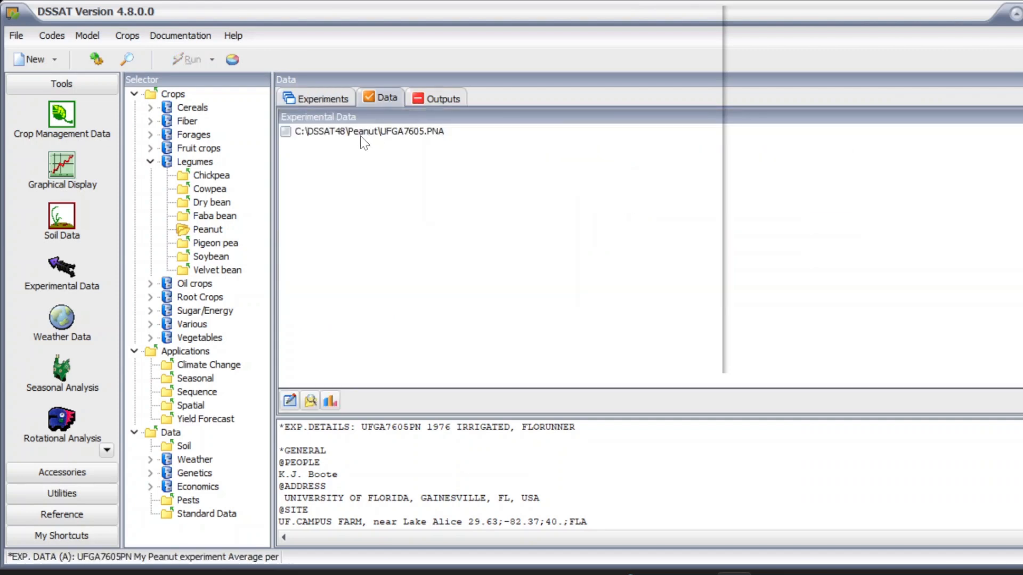
pyautogui.click(361, 137)
pyautogui.rightClick(317, 137)
pyautogui.click(345, 150)
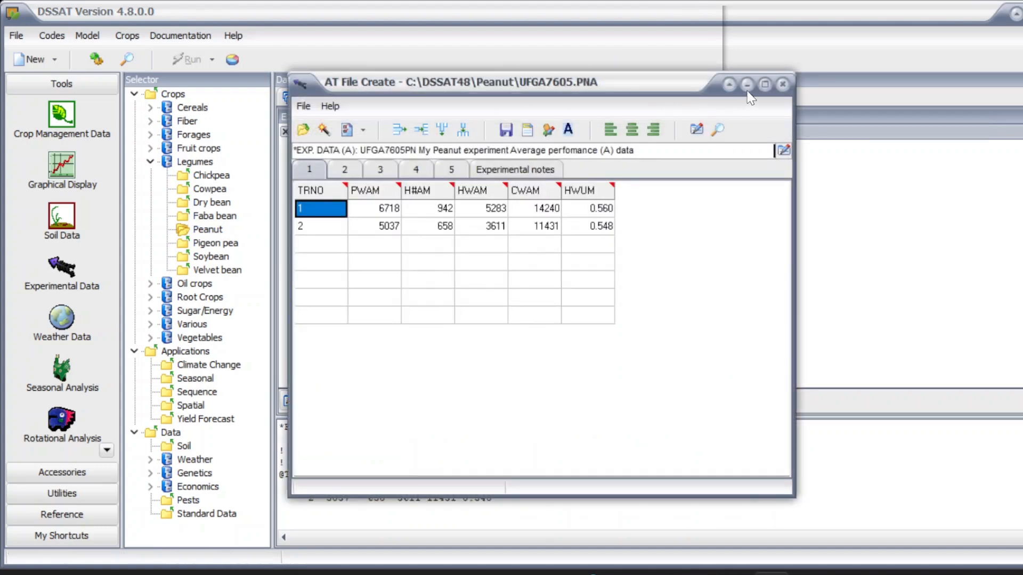
# Step: Close the UFGA7605.PNA grid in ATCreate and open the same file as plain text
pyautogui.click(782, 84)
pyautogui.click(592, 314)
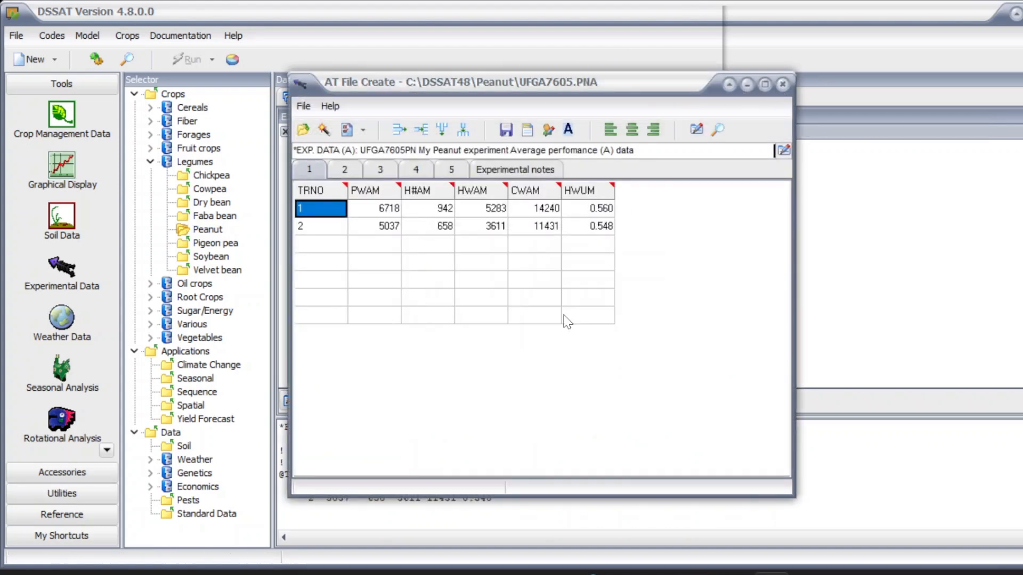
pyautogui.rightClick(350, 130)
pyautogui.click(381, 158)
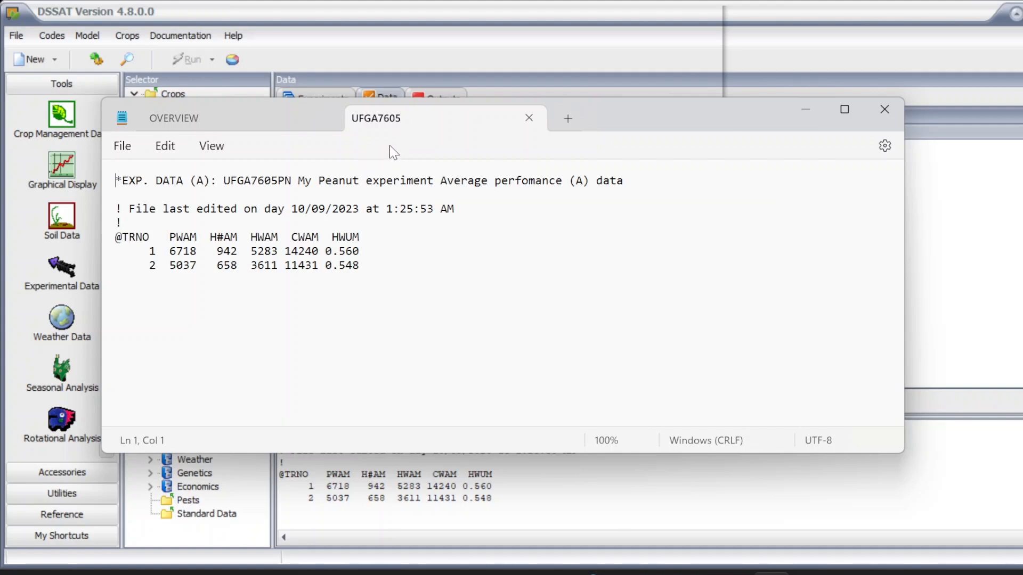
# Step: Examine the A file's title line, the @ marker and the variable codes PWAM to HWUM in the header row
pyautogui.moveTo(119, 180); pyautogui.dragTo(460, 181)
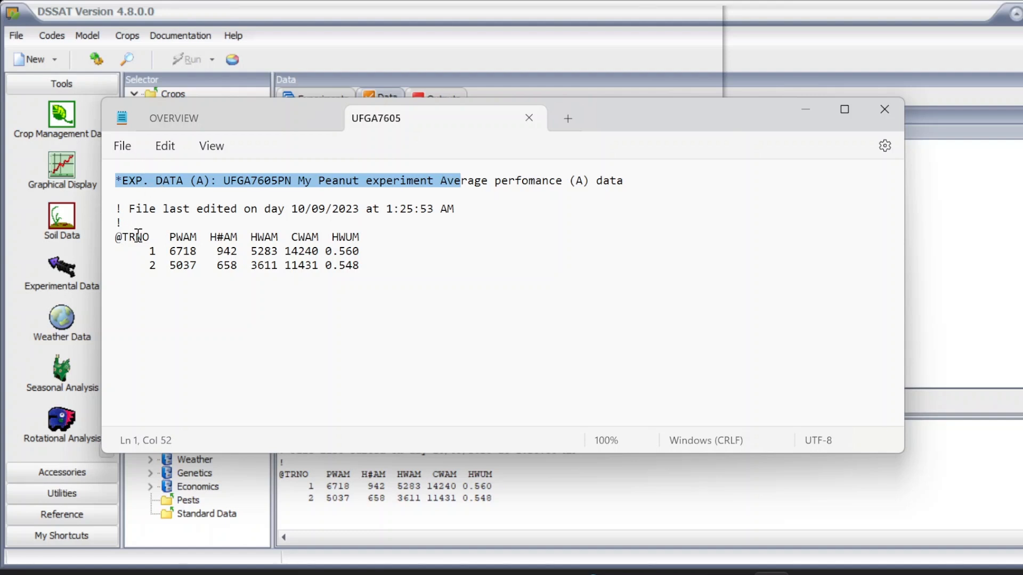
pyautogui.click(124, 243)
pyautogui.moveTo(97, 244); pyautogui.dragTo(126, 243)
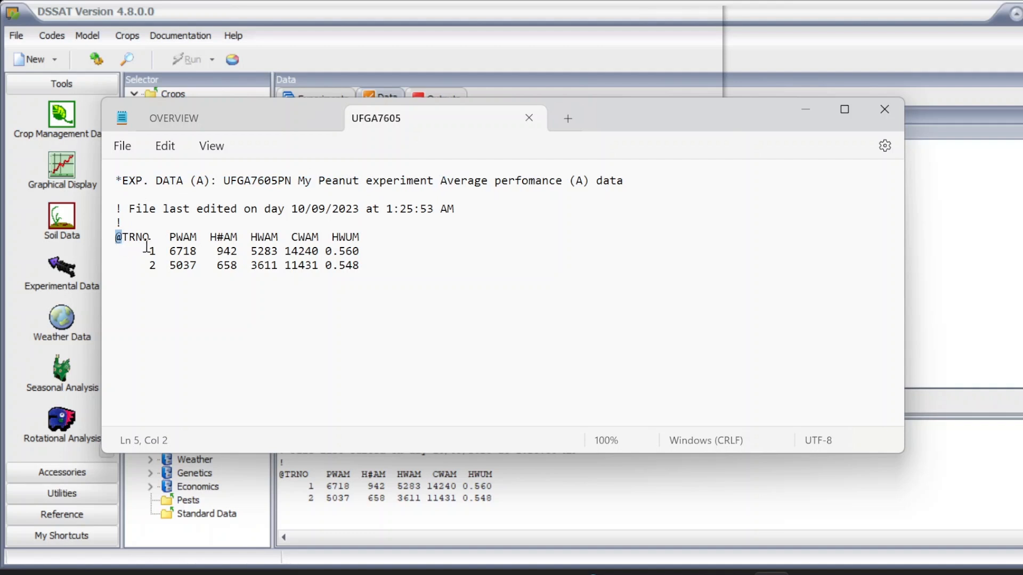
pyautogui.click(191, 251)
pyautogui.moveTo(155, 241); pyautogui.dragTo(364, 244)
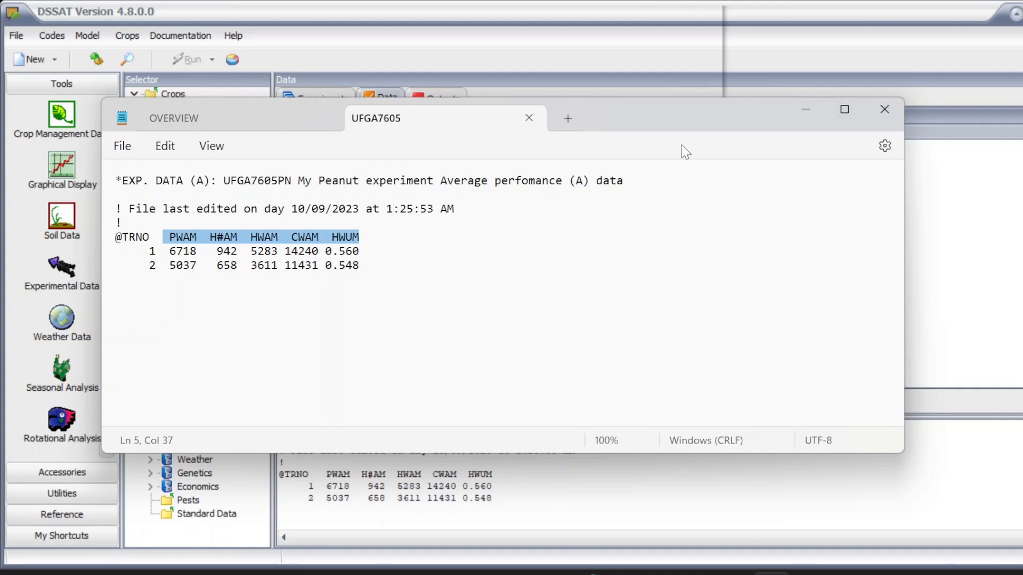
# Step: Show the desktop and bring up the PN_1976_TimeSeriesData (1) workbook in Excel
pyautogui.press('super+d')
pyautogui.doubleClick(281, 390)
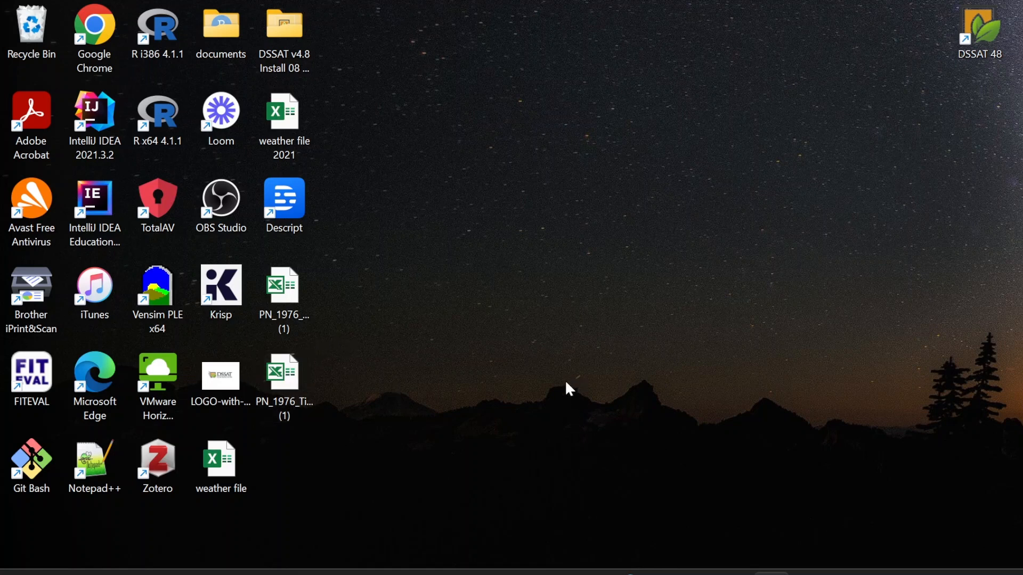
pyautogui.doubleClick(303, 389)
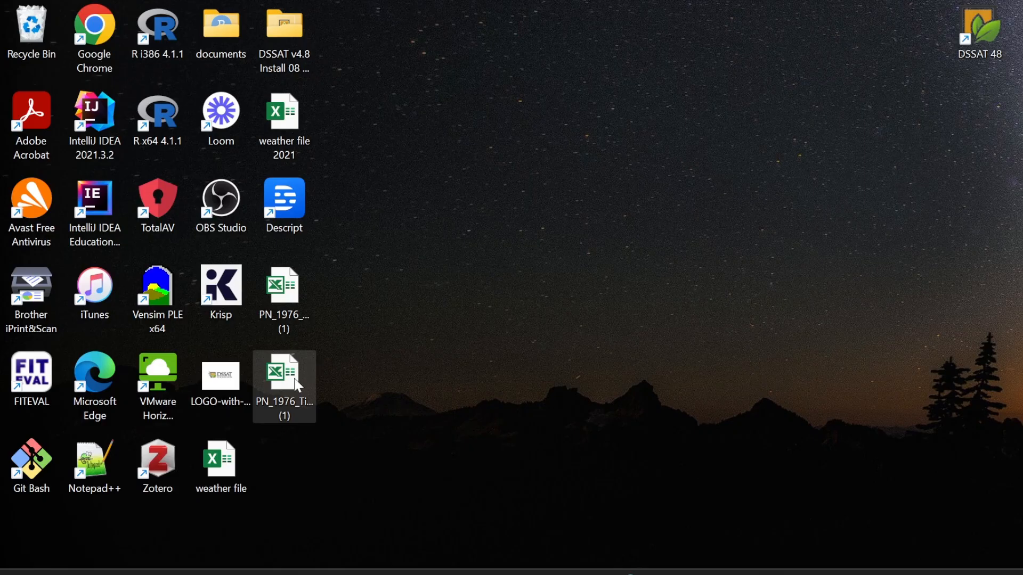
pyautogui.doubleClick(276, 389)
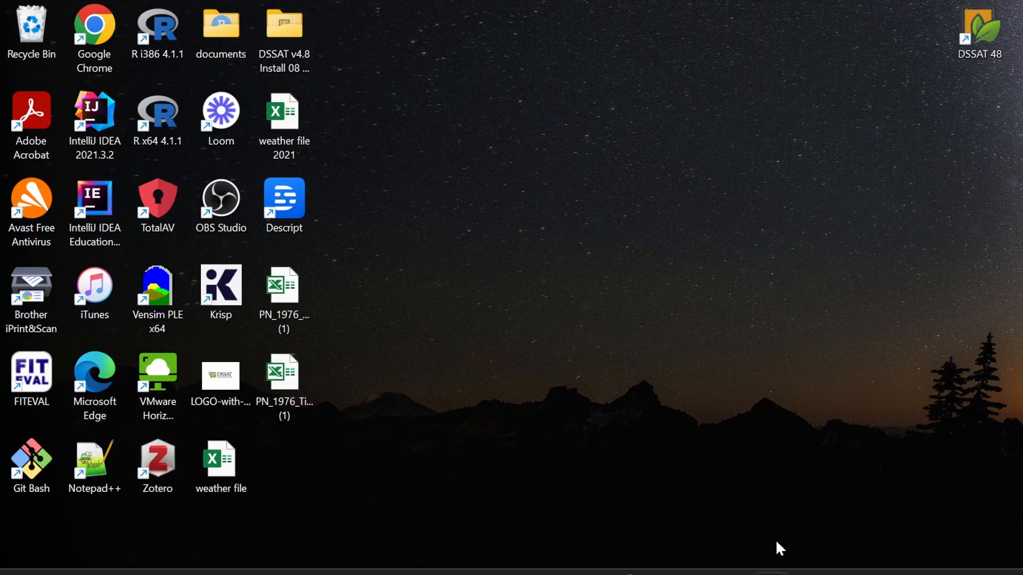
pyautogui.moveTo(785, 572)
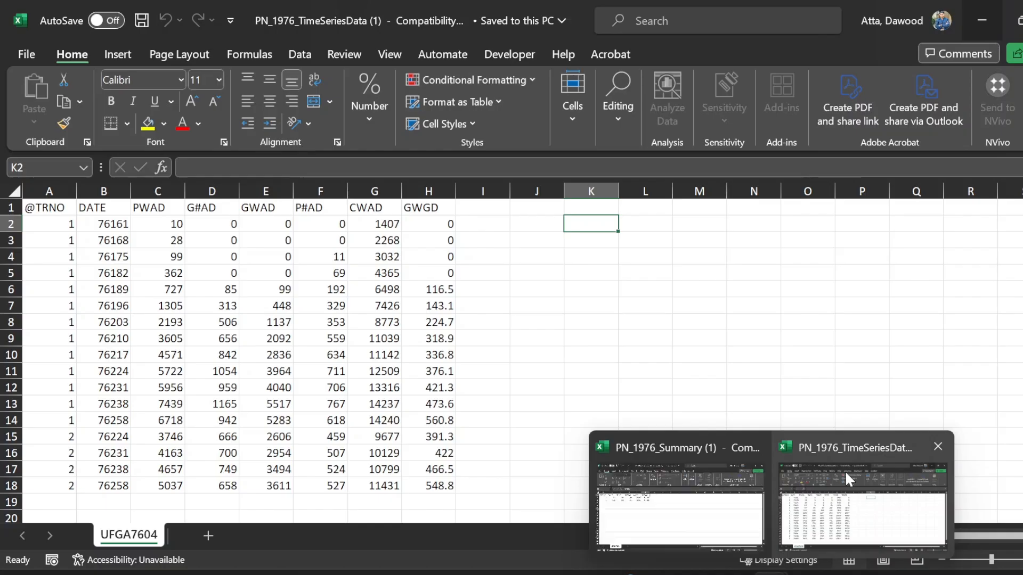
pyautogui.click(845, 471)
# Step: Examine the time series sheet's treatment numbers, the date column and the variable columns PWAD to GWGD
pyautogui.click(560, 291)
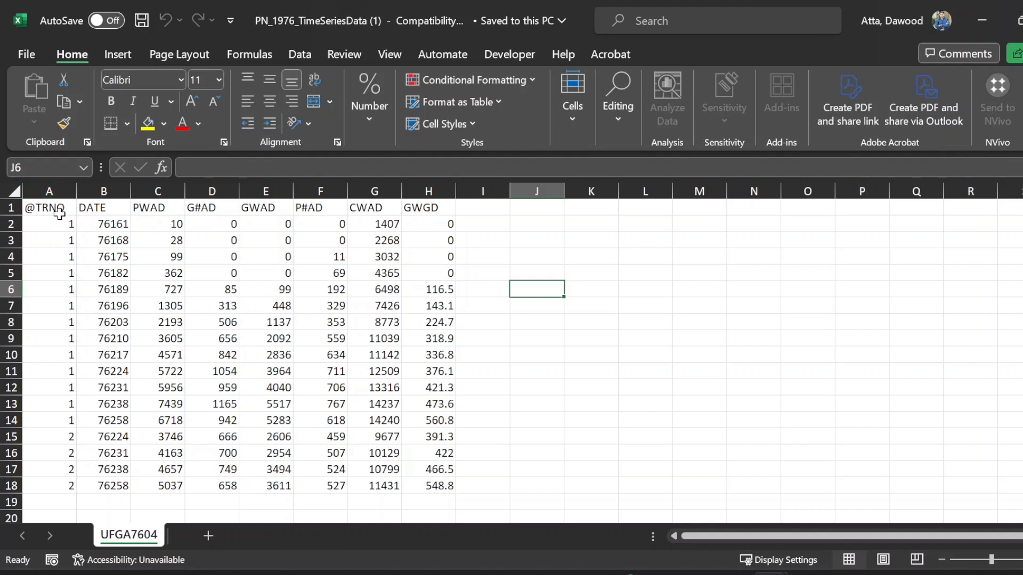
pyautogui.moveTo(64, 224); pyautogui.dragTo(64, 486)
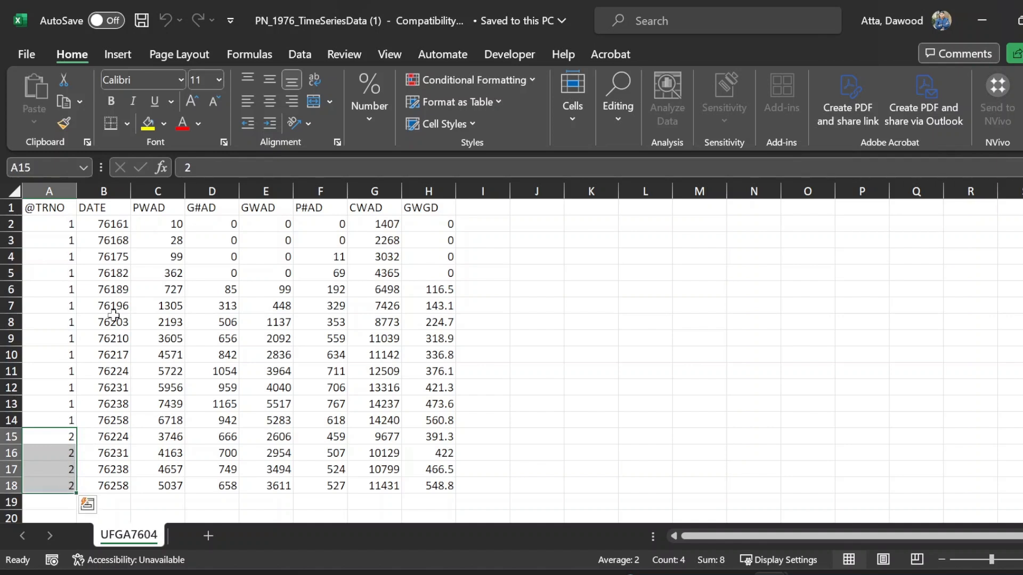
pyautogui.click(99, 224)
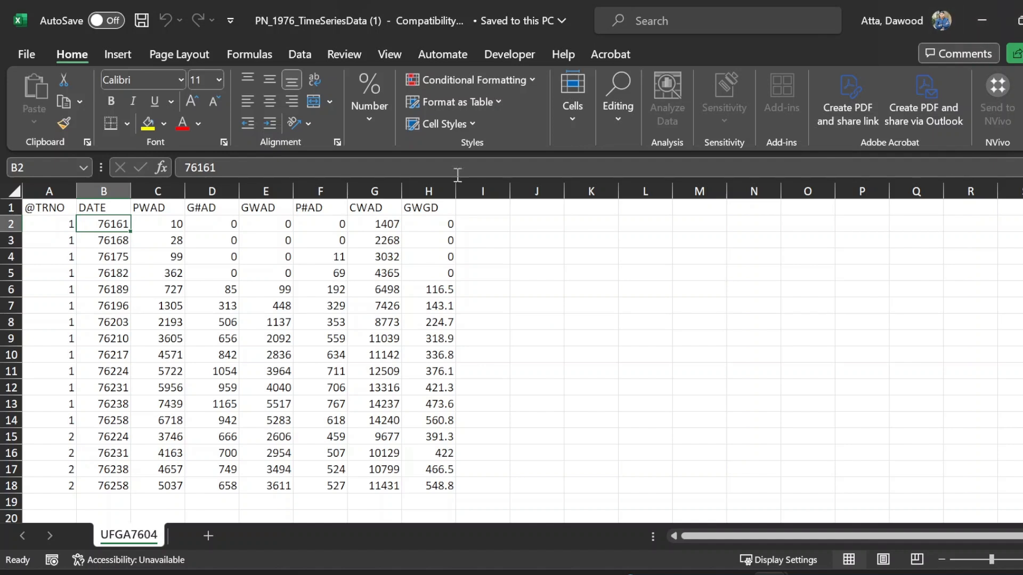
pyautogui.moveTo(160, 190); pyautogui.dragTo(487, 225)
pyautogui.click(521, 237)
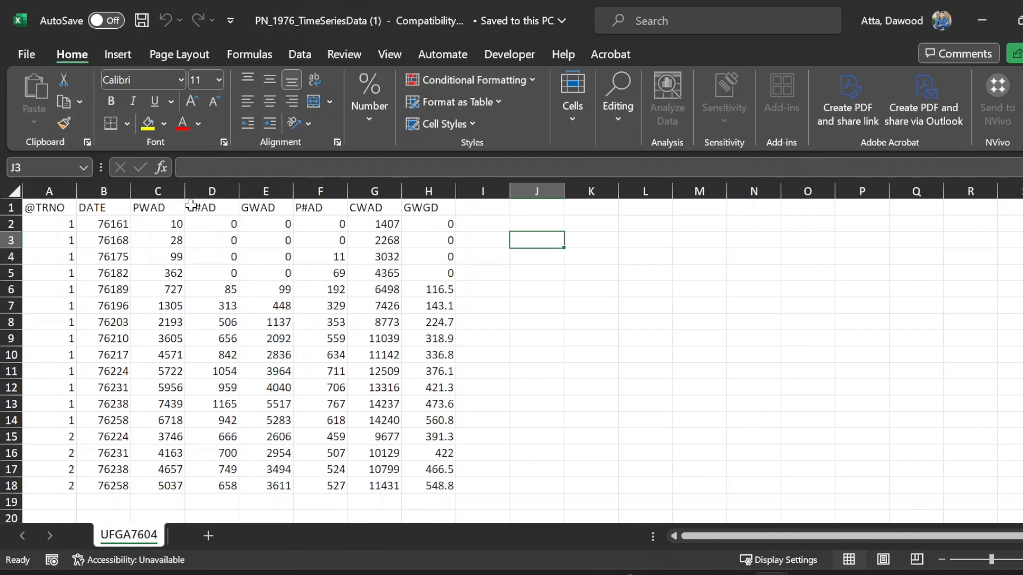
# Step: Minimize the workbook, switch to an empty ATCreate window and open its Grid Wizard
pyautogui.click(984, 16)
pyautogui.click(983, 15)
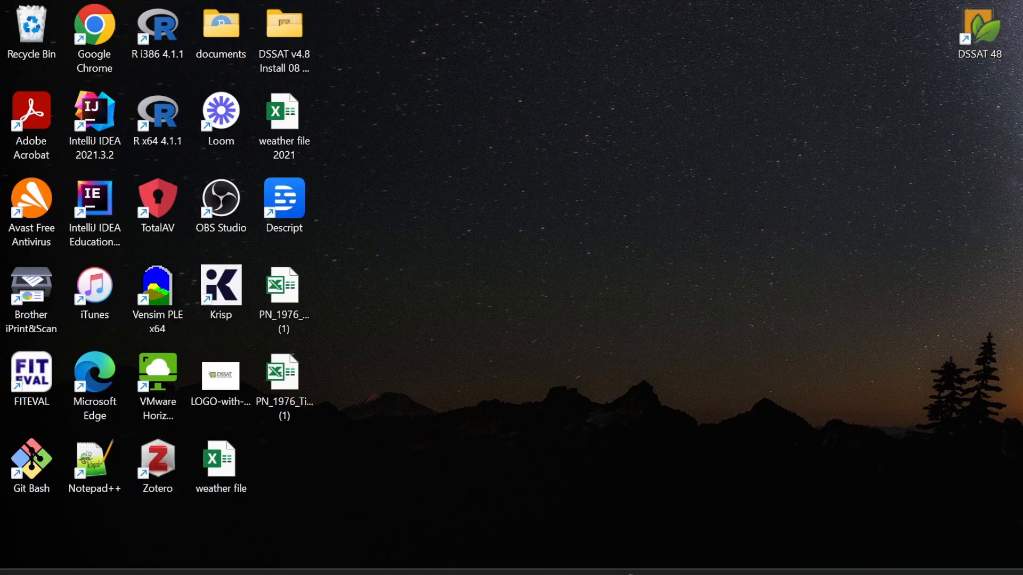
pyautogui.moveTo(697, 573)
pyautogui.click(746, 573)
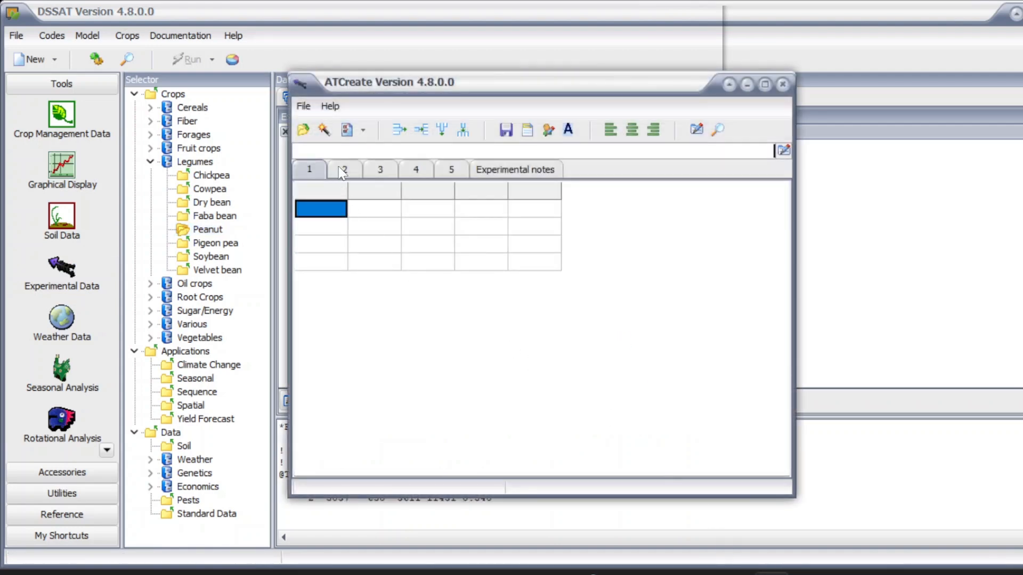
pyautogui.click(305, 107)
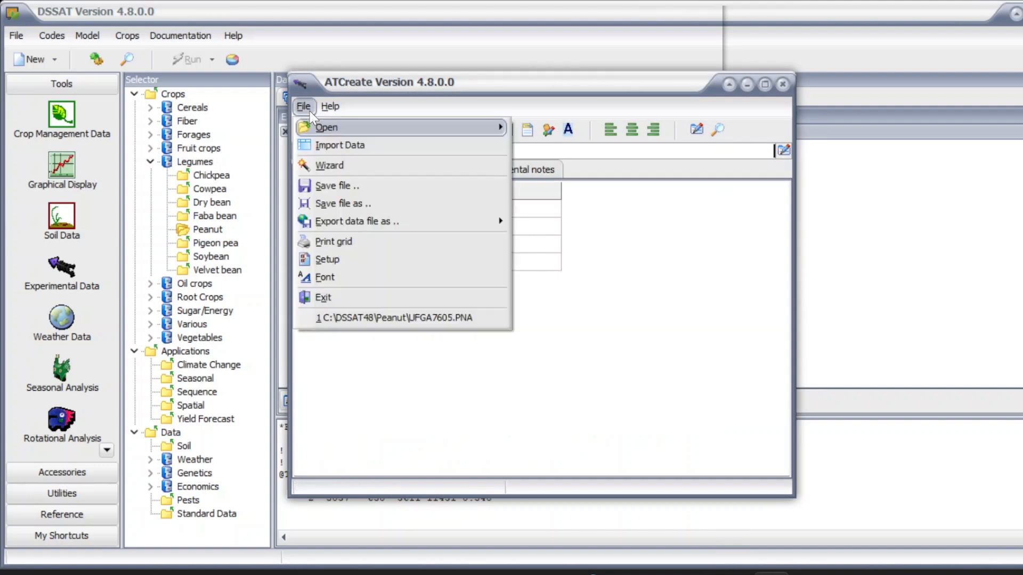
pyautogui.click(326, 165)
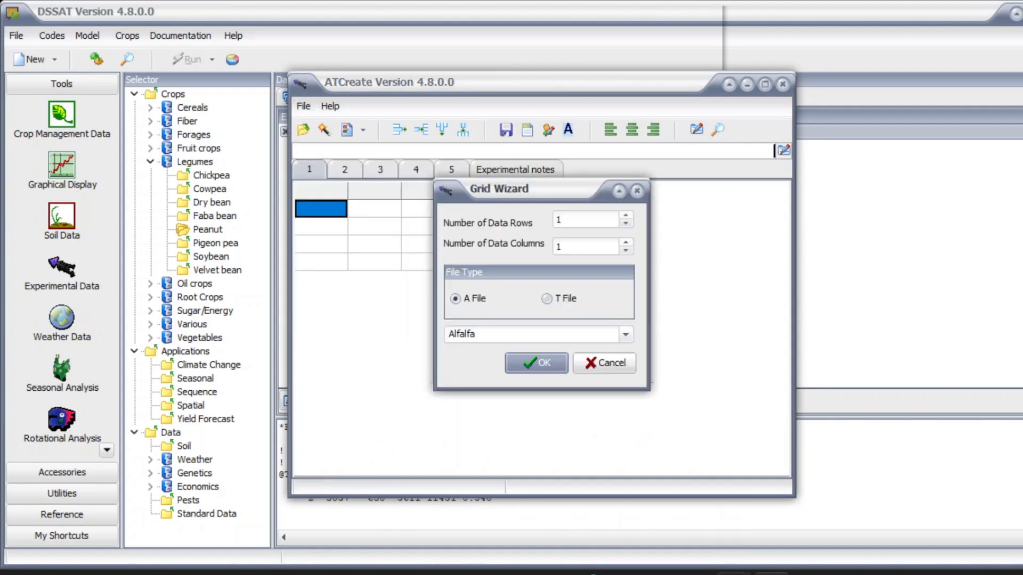
# Step: Check the extent of the time series sheet, and set the new grid to 18 data rows and 8 data columns
pyautogui.click(847, 479)
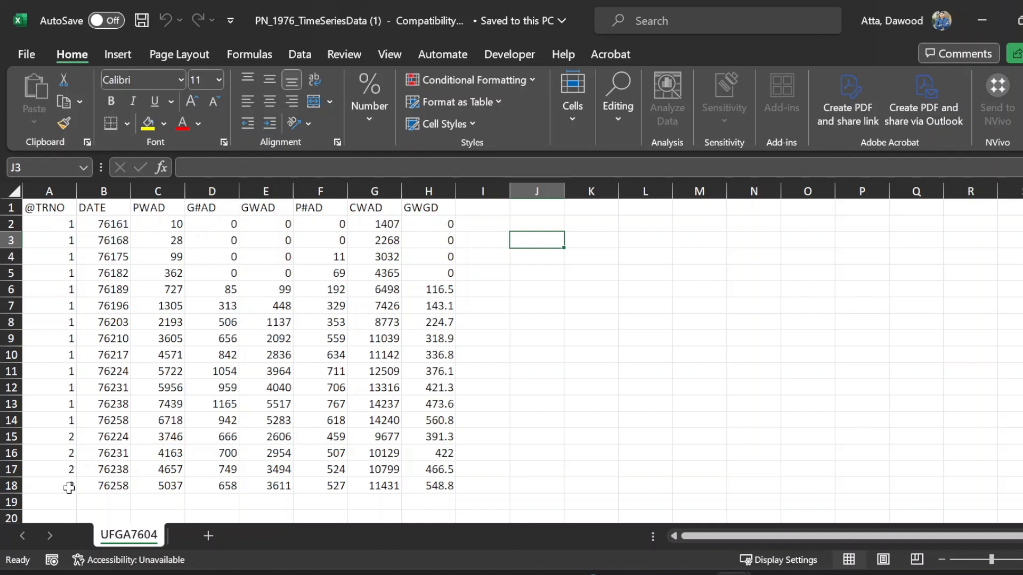
pyautogui.moveTo(772, 574)
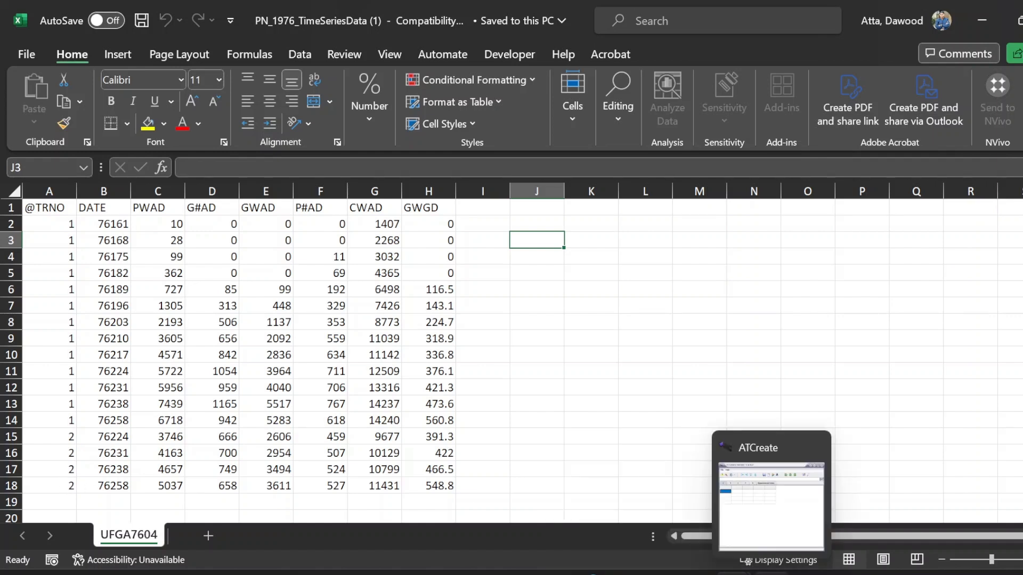
pyautogui.click(751, 504)
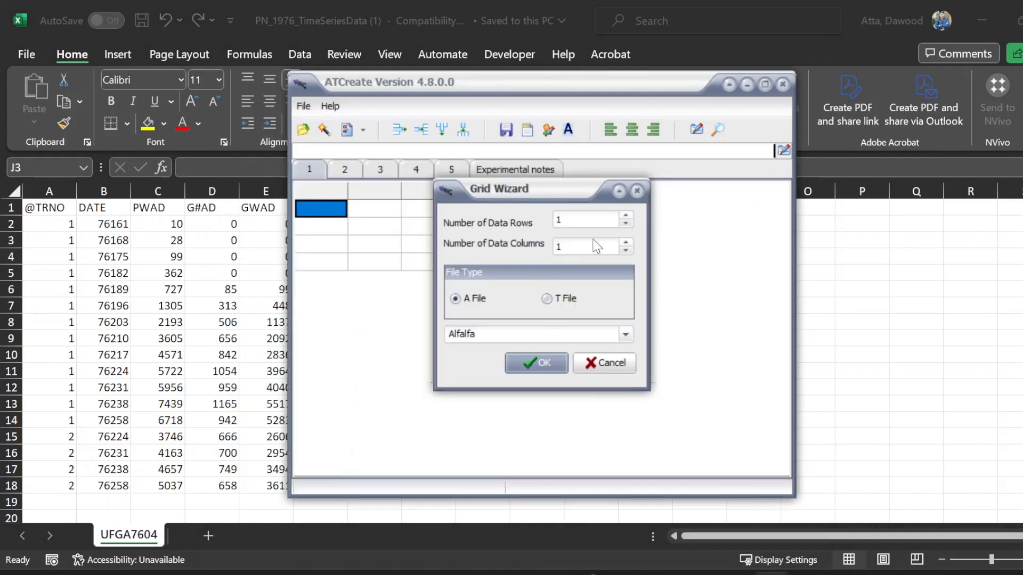
pyautogui.click(592, 223)
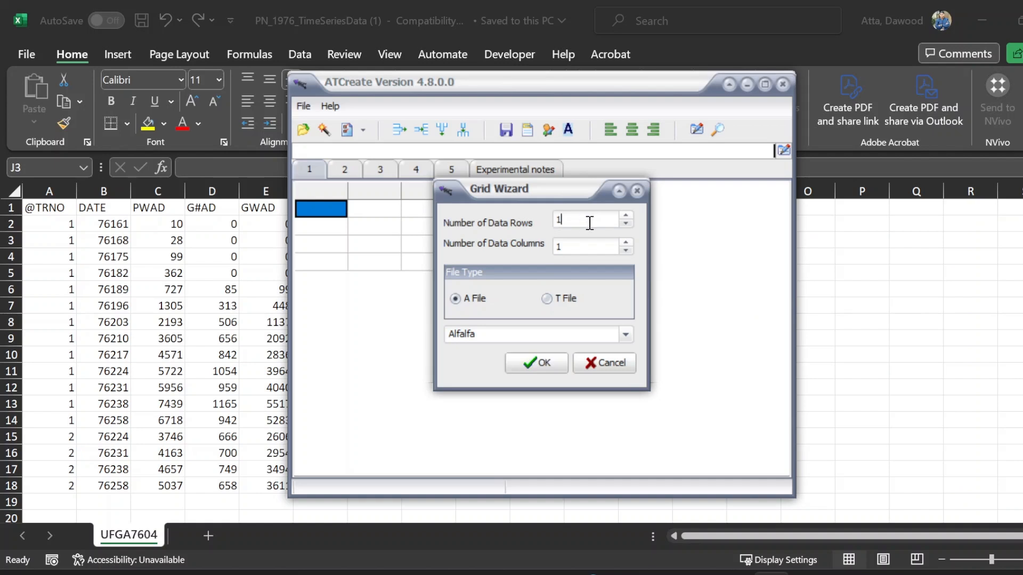
pyautogui.write('88')
# Step: Set the file type to T File and the crop to Peanut, and create the grid
pyautogui.click(548, 298)
pyautogui.click(527, 335)
pyautogui.scroll(-7, 559, 410)
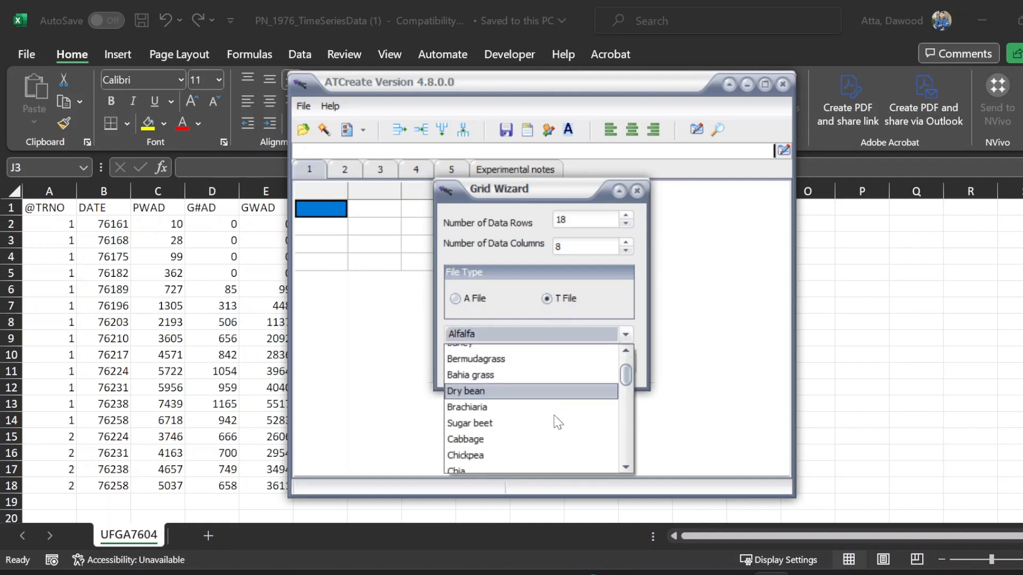
pyautogui.scroll(-5, 558, 420)
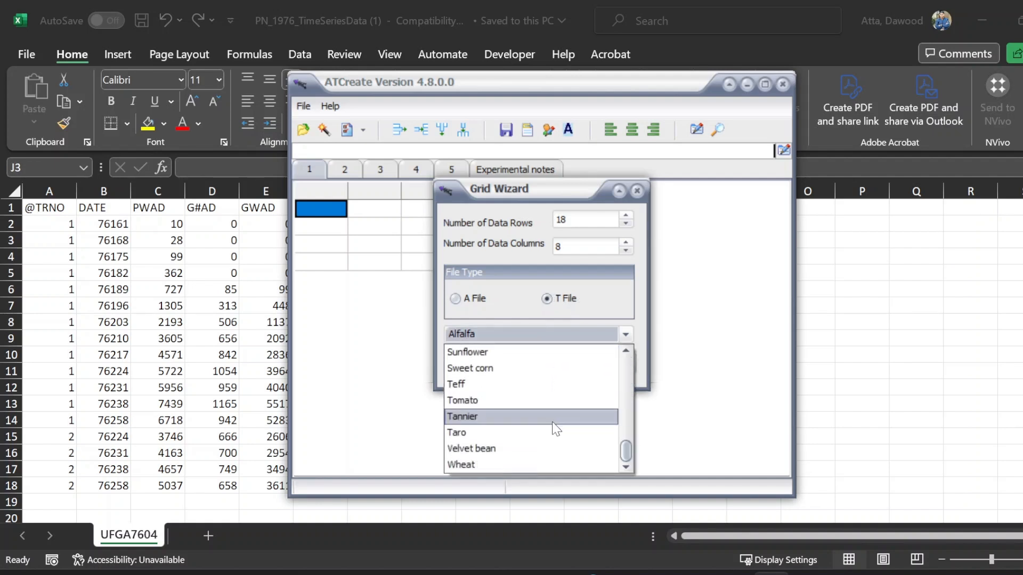
pyautogui.moveTo(627, 450); pyautogui.dragTo(627, 418)
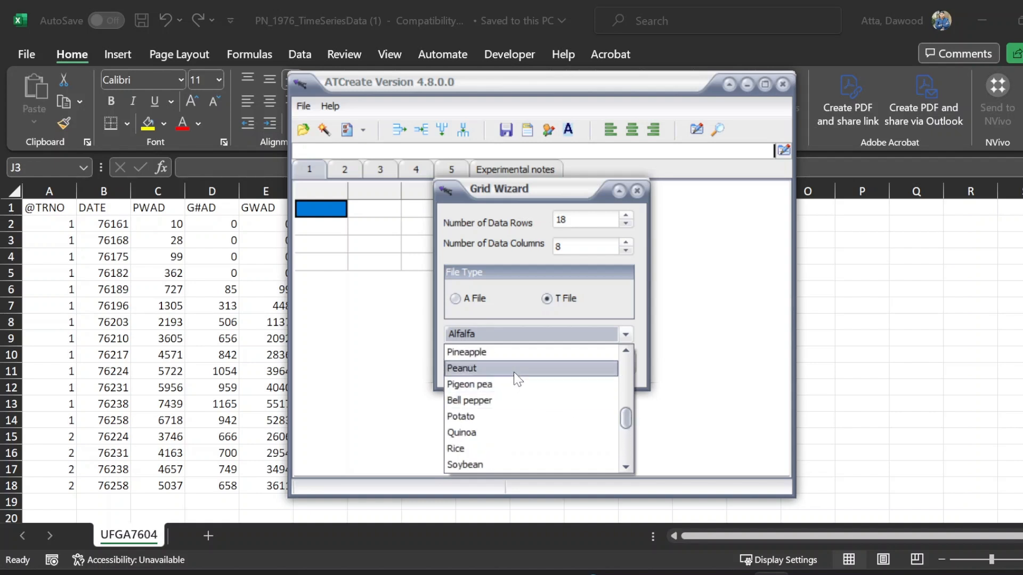
pyautogui.click(513, 372)
pyautogui.click(530, 367)
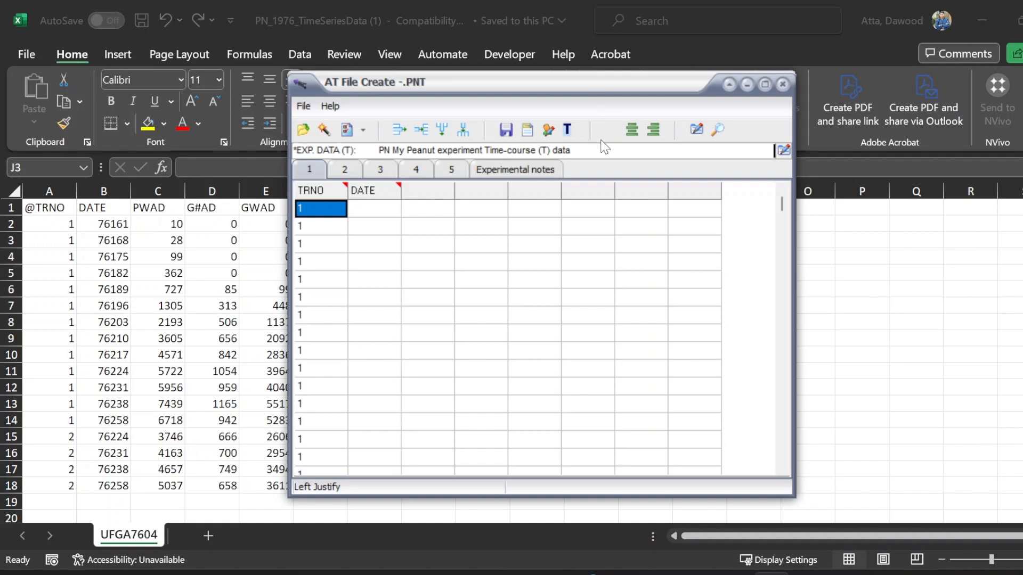
# Step: Set the experiment code in the empty time series grid's file header to UFGA7605
pyautogui.click(696, 130)
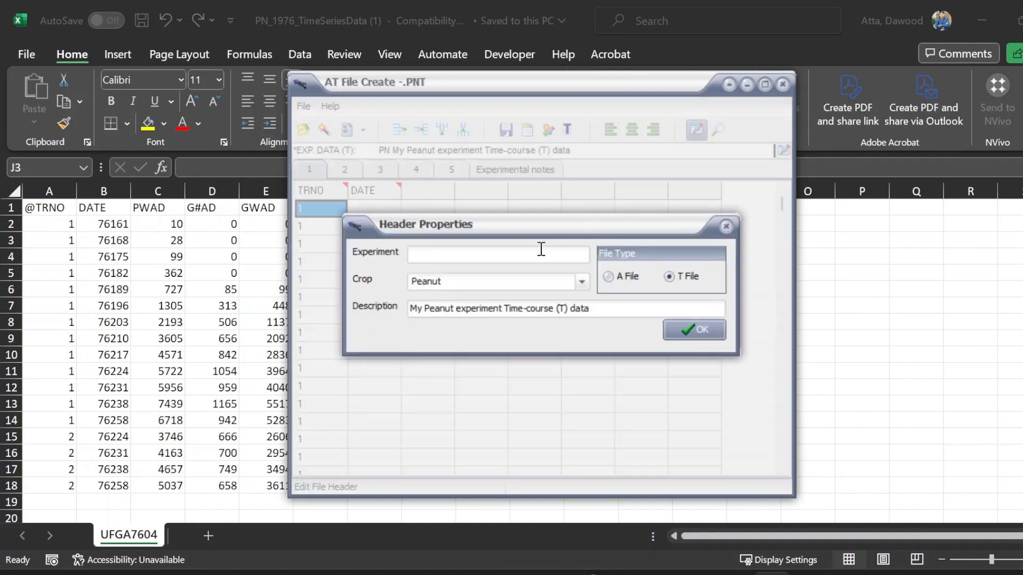
pyautogui.write('UFGA7605')
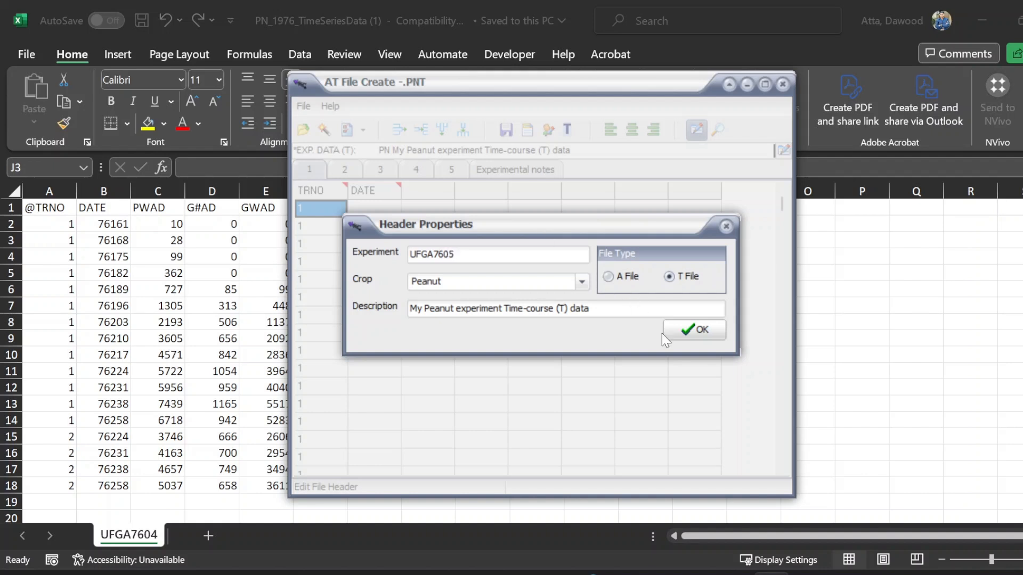
pyautogui.click(685, 337)
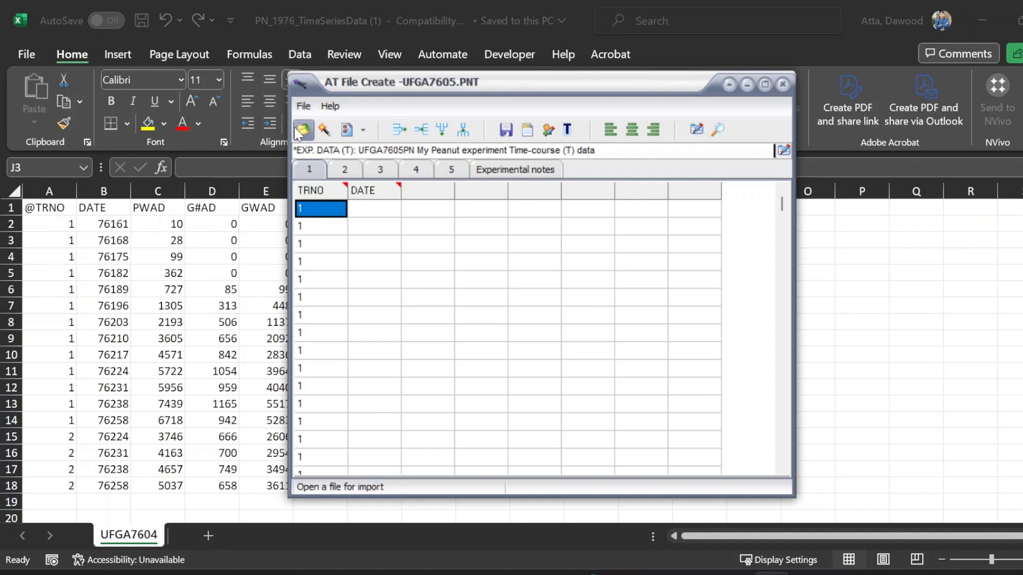
# Step: Import PN_1976_TimeSeriesData (1) from the Desktop into the grid, clearing all existing data before loading
pyautogui.click(304, 106)
pyautogui.click(525, 243)
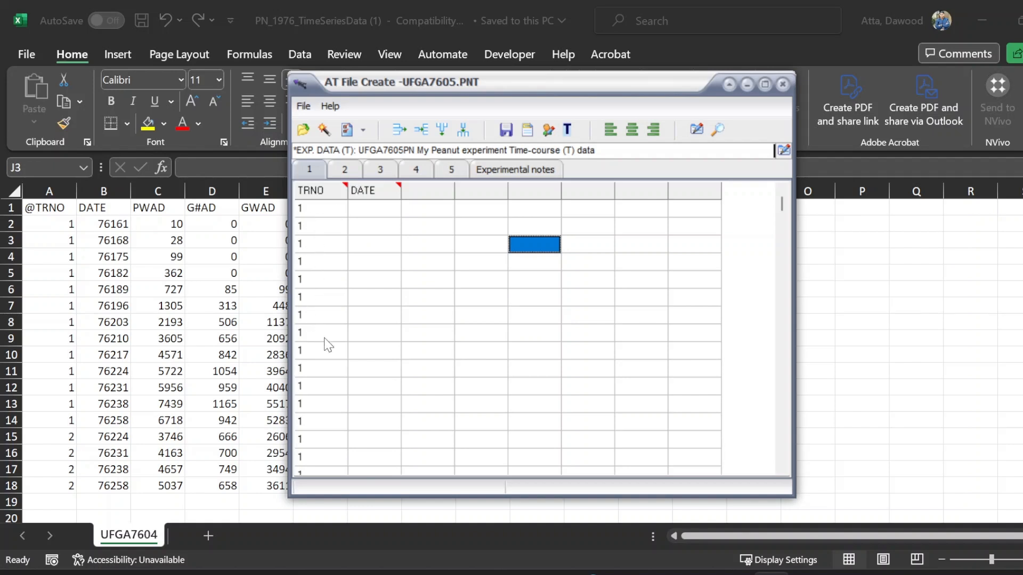
pyautogui.scroll(-8, 322, 342)
pyautogui.scroll(5, 330, 353)
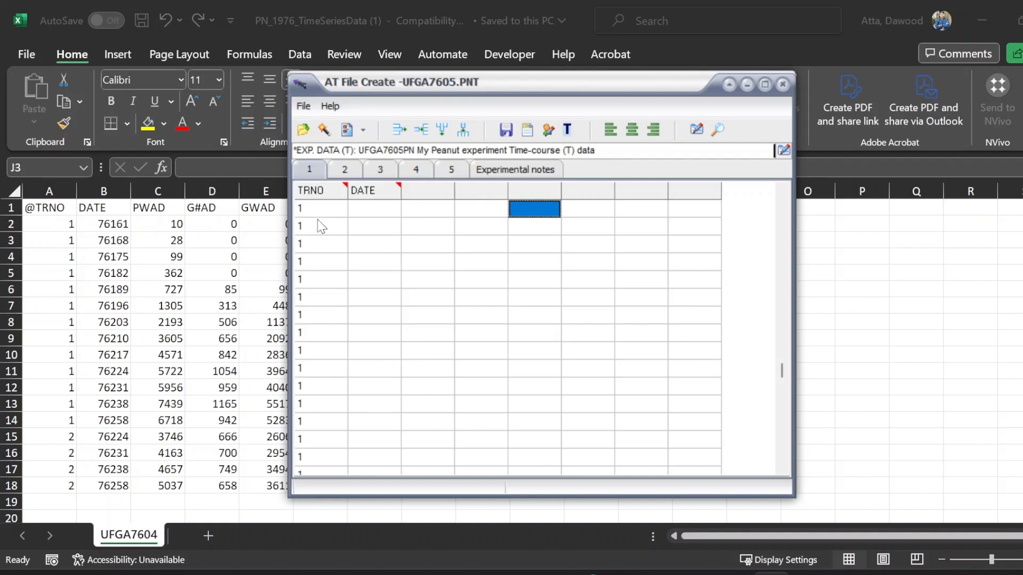
pyautogui.click(303, 106)
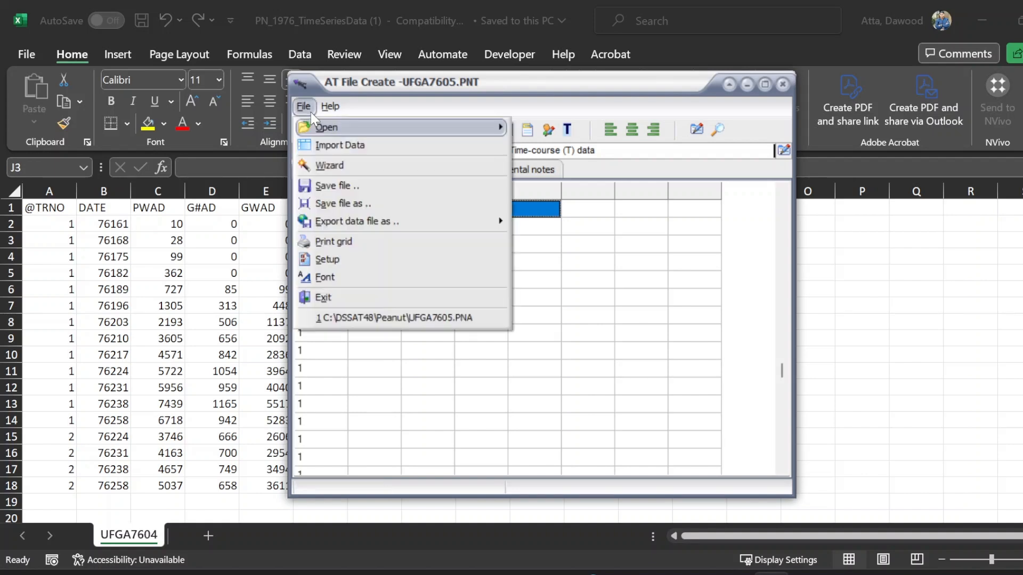
pyautogui.click(335, 146)
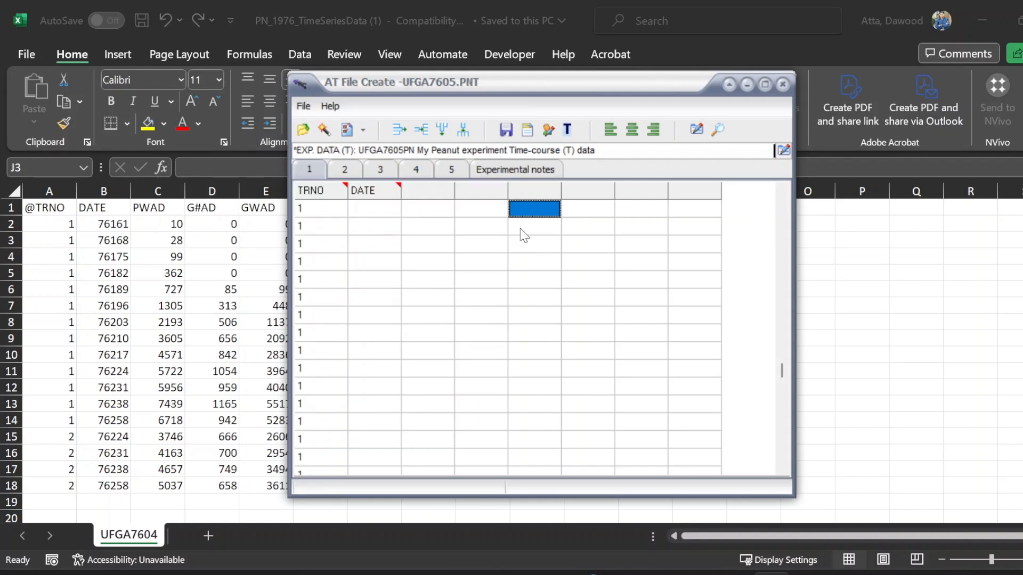
pyautogui.click(309, 194)
pyautogui.moveTo(485, 380); pyautogui.dragTo(884, 391)
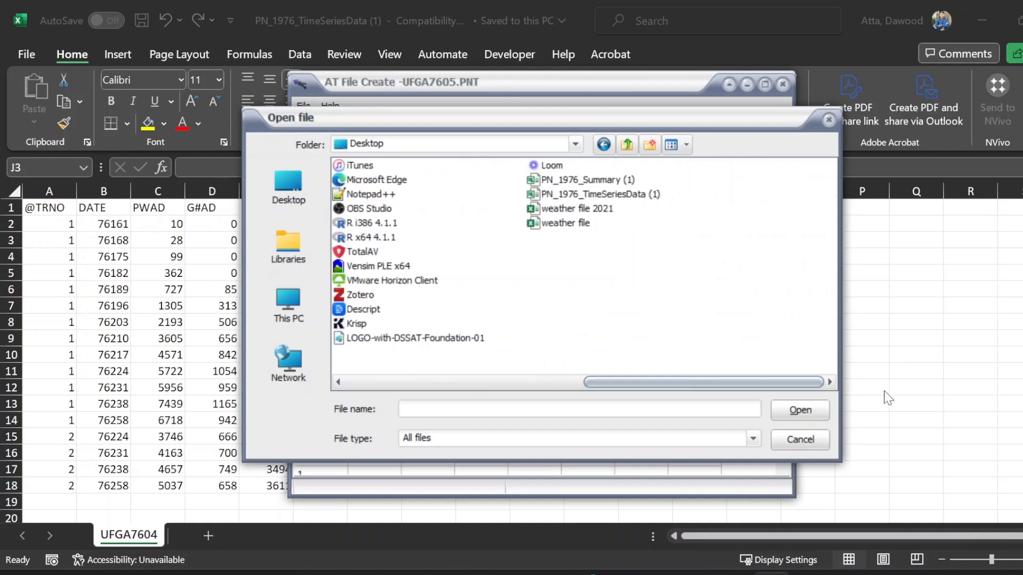
pyautogui.click(617, 195)
pyautogui.click(788, 411)
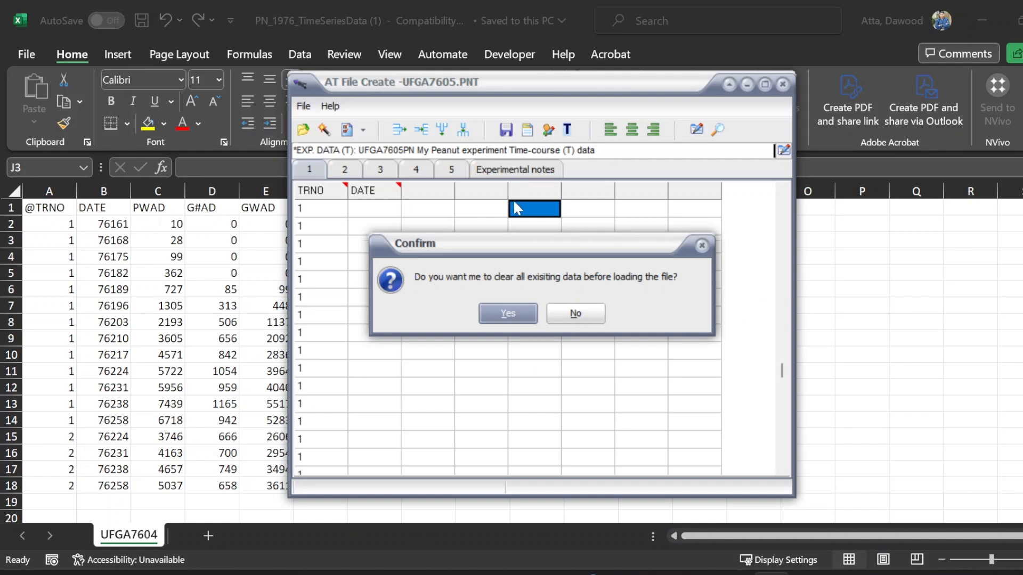
pyautogui.click(516, 303)
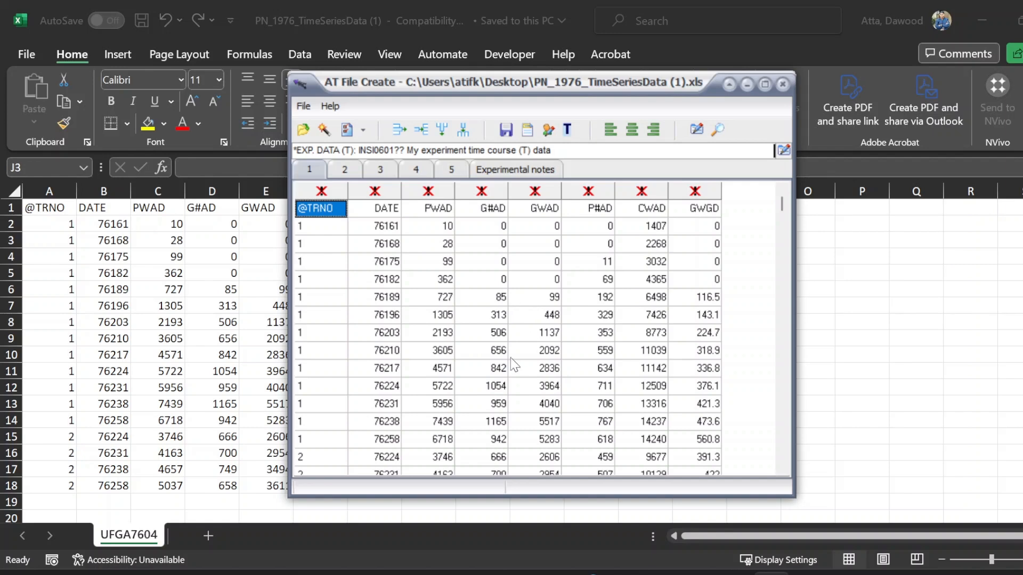
# Step: Delete the four treatment 2 rows at the end of the imported data, dated 76224, 76231, 76238 and 76258
pyautogui.press('Down')
pyautogui.press('Down')
pyautogui.press('Down')
pyautogui.press('Down')
pyautogui.press('Down')
pyautogui.press('Down')
pyautogui.press('Down')
pyautogui.press('Down')
pyautogui.press('Down')
pyautogui.press('Down')
pyautogui.press('Down')
pyautogui.press('Down')
pyautogui.press('Down')
pyautogui.press('Down')
pyautogui.press('Down')
pyautogui.press('Down')
pyautogui.press('Down')
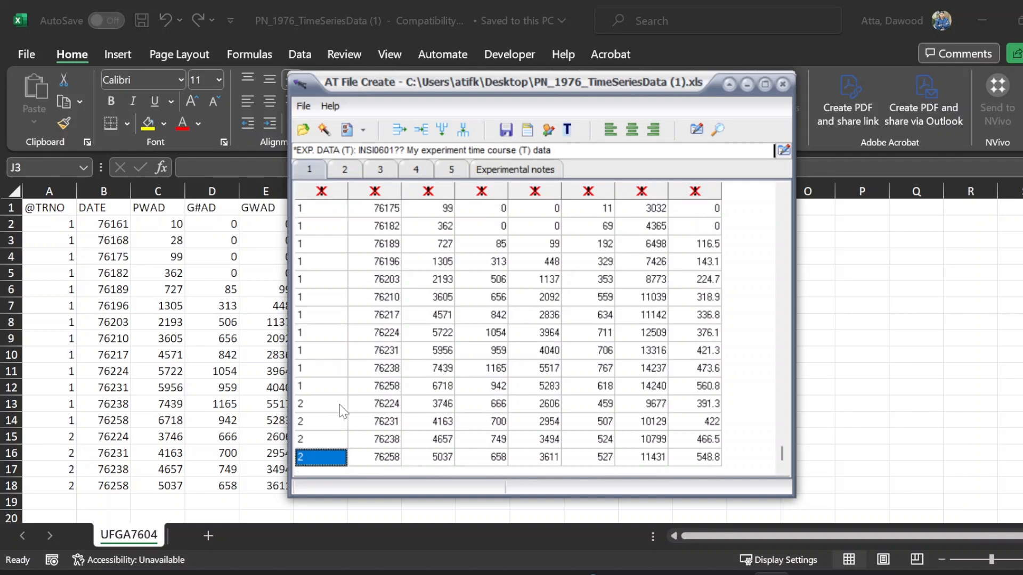
pyautogui.click(309, 408)
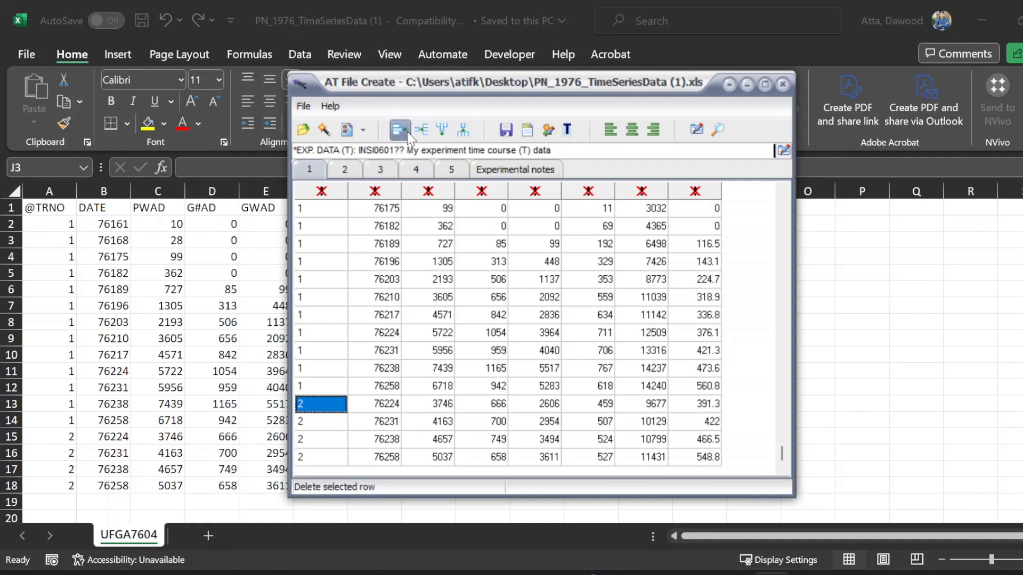
pyautogui.click(527, 312)
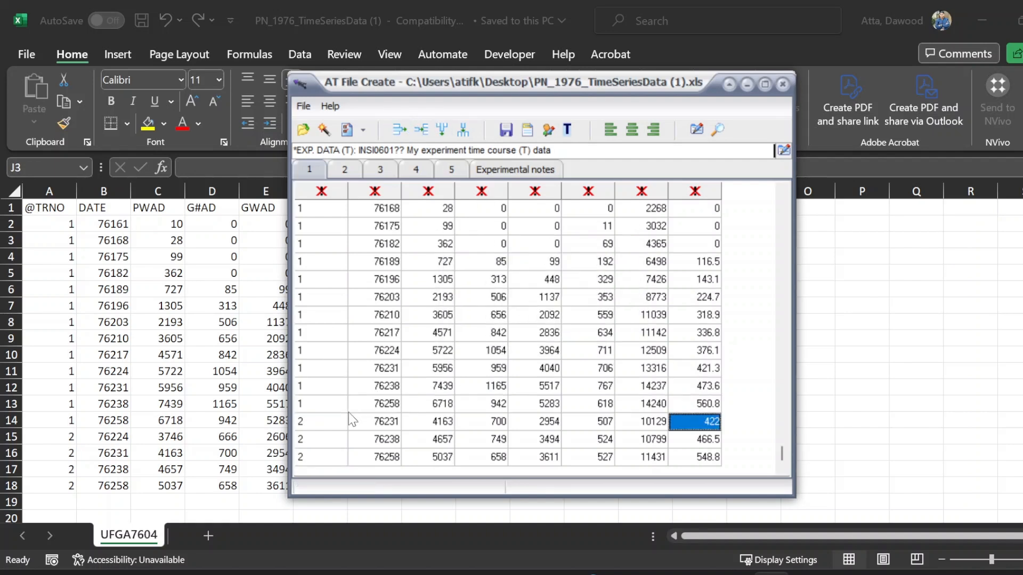
pyautogui.click(311, 421)
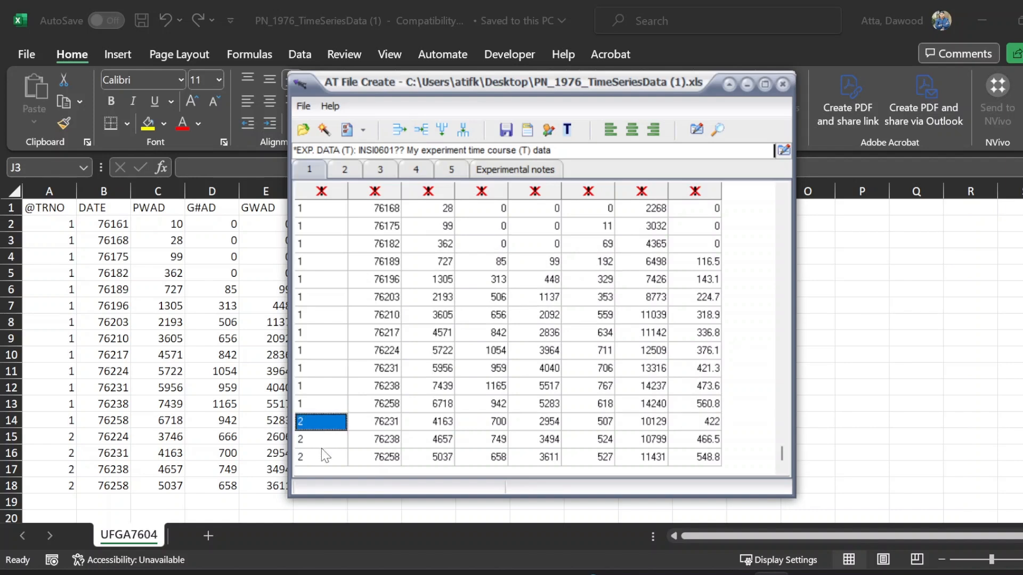
pyautogui.click(400, 130)
pyautogui.click(493, 316)
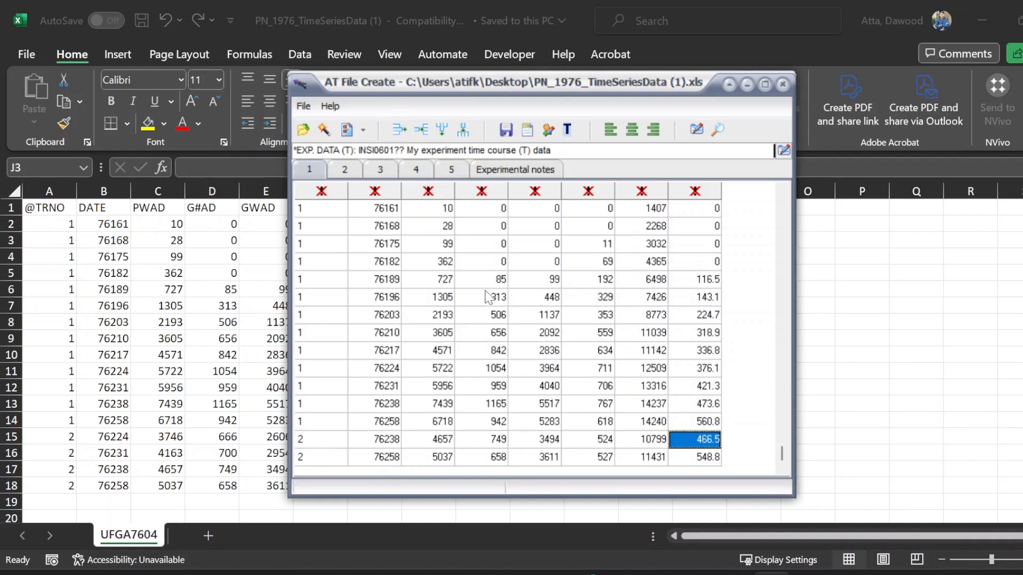
pyautogui.click(310, 439)
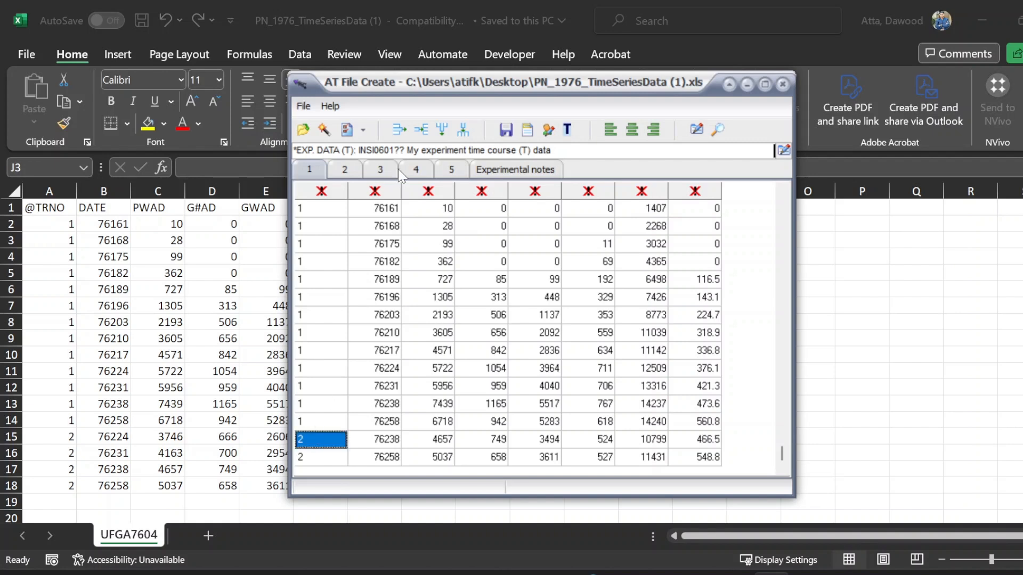
pyautogui.click(400, 130)
pyautogui.click(505, 314)
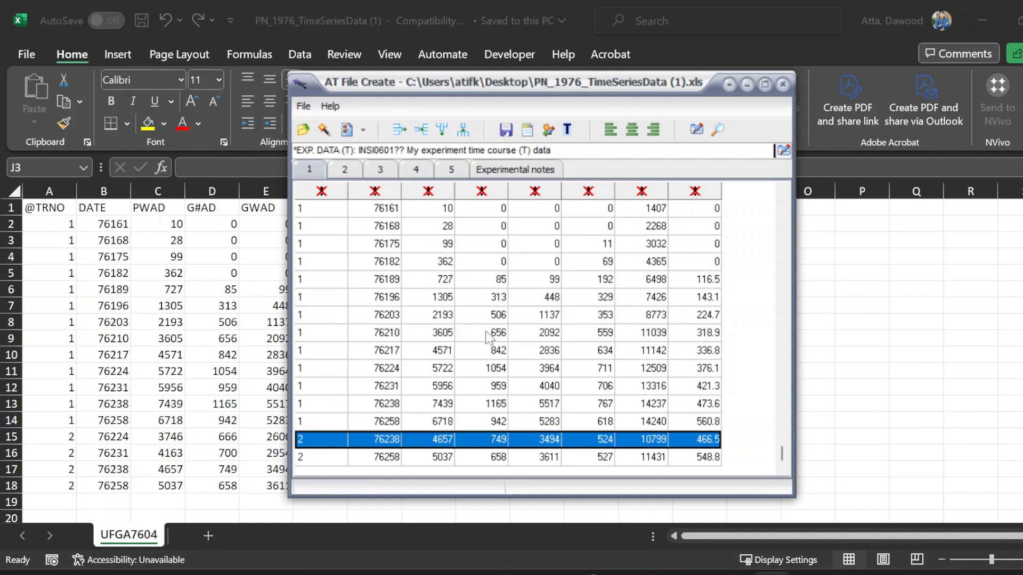
pyautogui.click(334, 458)
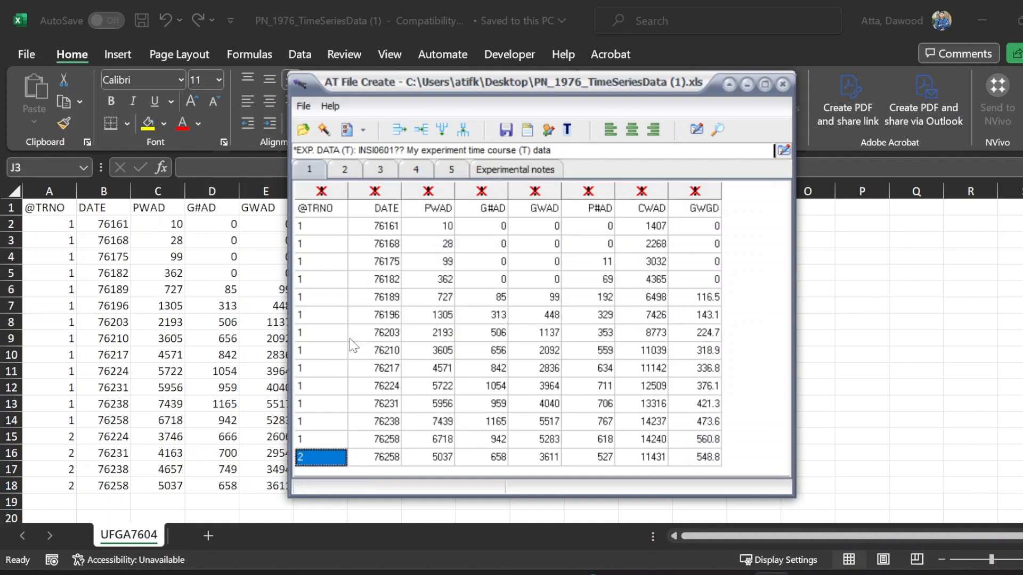
pyautogui.click(411, 128)
pyautogui.click(503, 313)
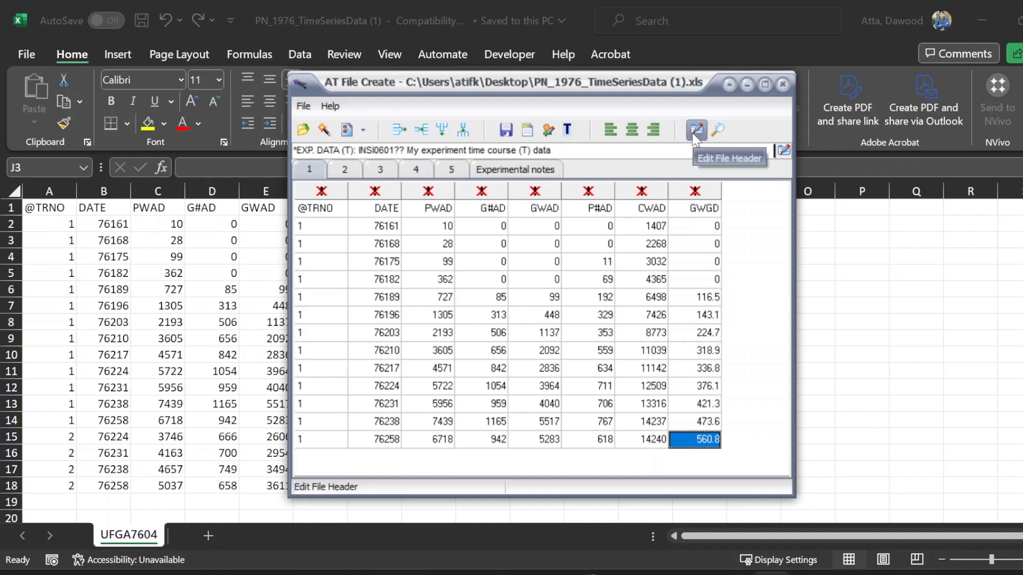
# Step: Replace the imported header's experiment code with UFGA7605, keeping Peanut as the crop and T File as the file type
pyautogui.moveTo(294, 149); pyautogui.dragTo(360, 149)
pyautogui.click(404, 149)
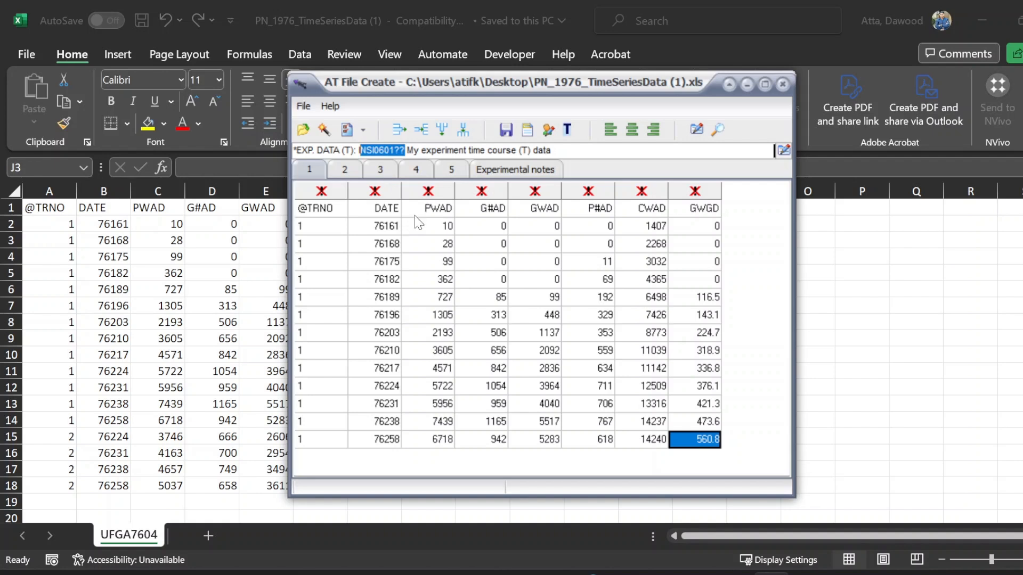
pyautogui.click(405, 150)
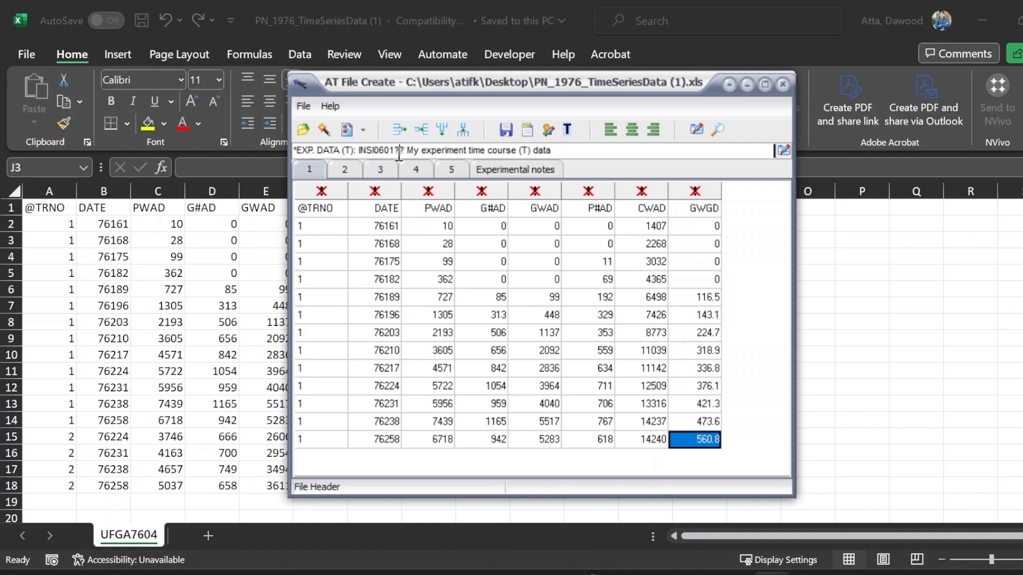
pyautogui.moveTo(404, 150); pyautogui.dragTo(360, 151)
pyautogui.click(696, 130)
pyautogui.moveTo(400, 254); pyautogui.dragTo(510, 258)
pyautogui.write('UF')
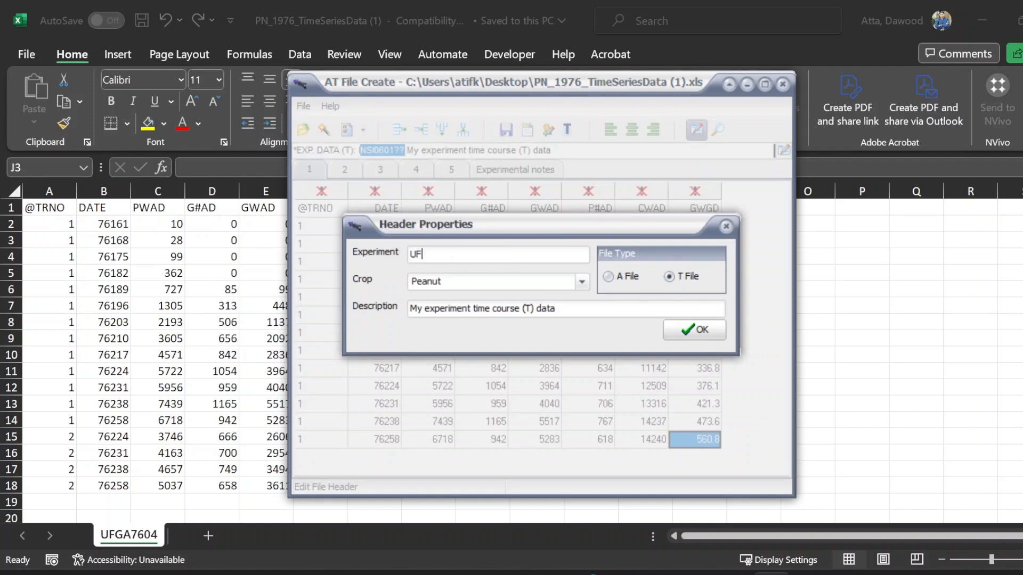
pyautogui.write('GA7605')
pyautogui.click(697, 328)
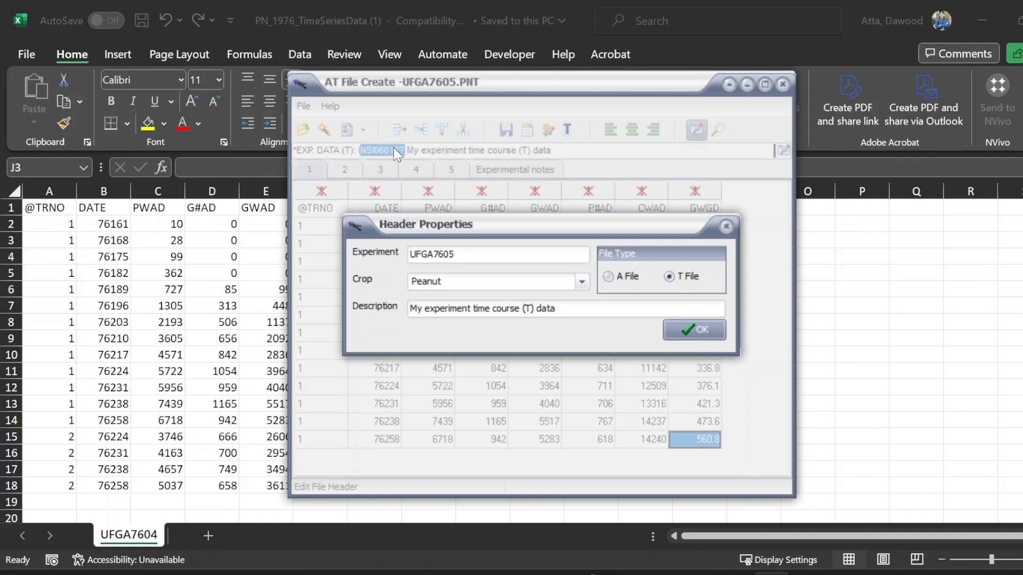
pyautogui.click(692, 327)
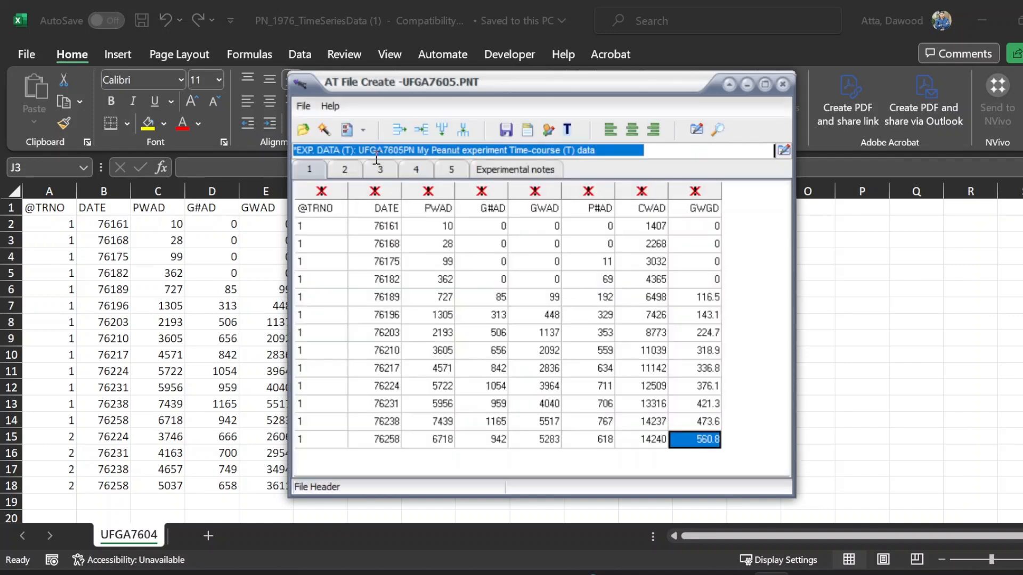
# Step: Assign the variable TRNO (Treatment Number) to the first column of the grid
pyautogui.click(320, 187)
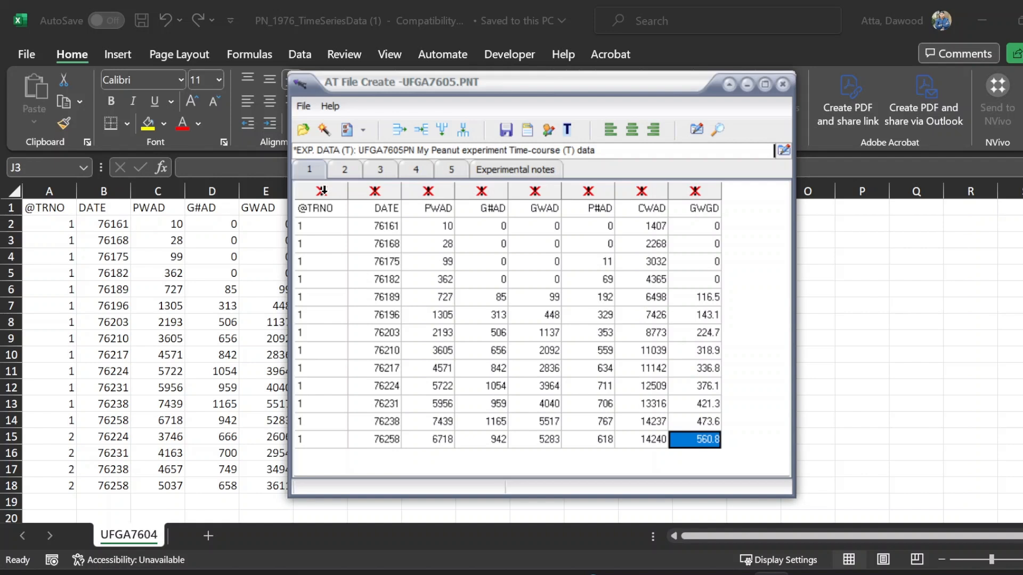
pyautogui.doubleClick(368, 213)
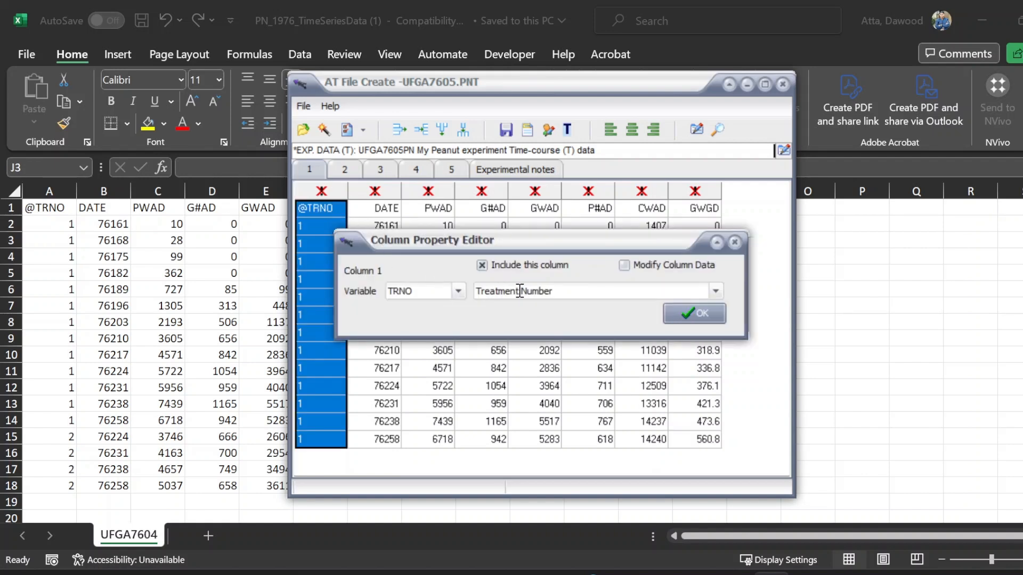
pyautogui.click(668, 320)
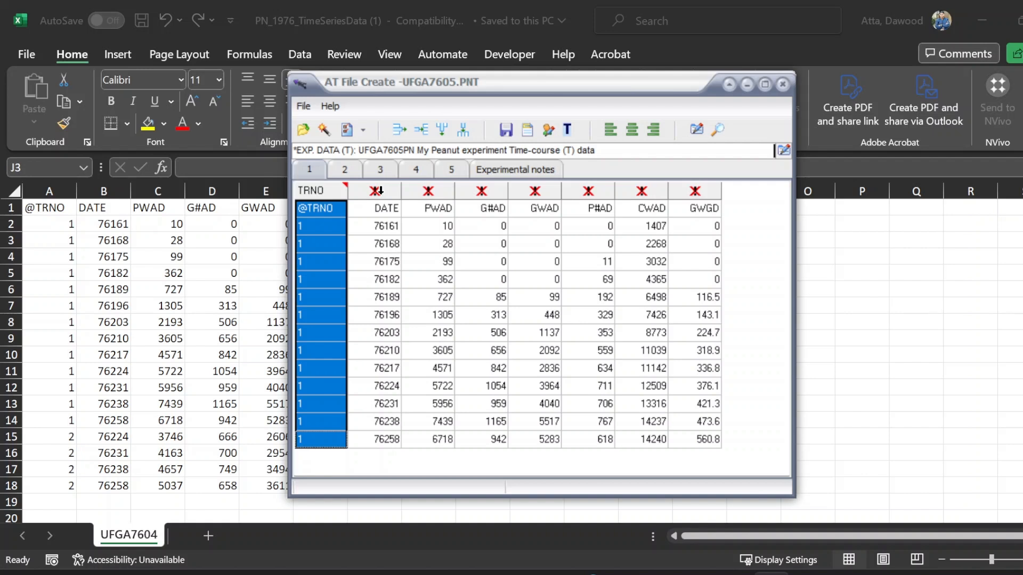
# Step: Assign the variable DATE (YrDoy) to the second column of the grid
pyautogui.doubleClick(380, 193)
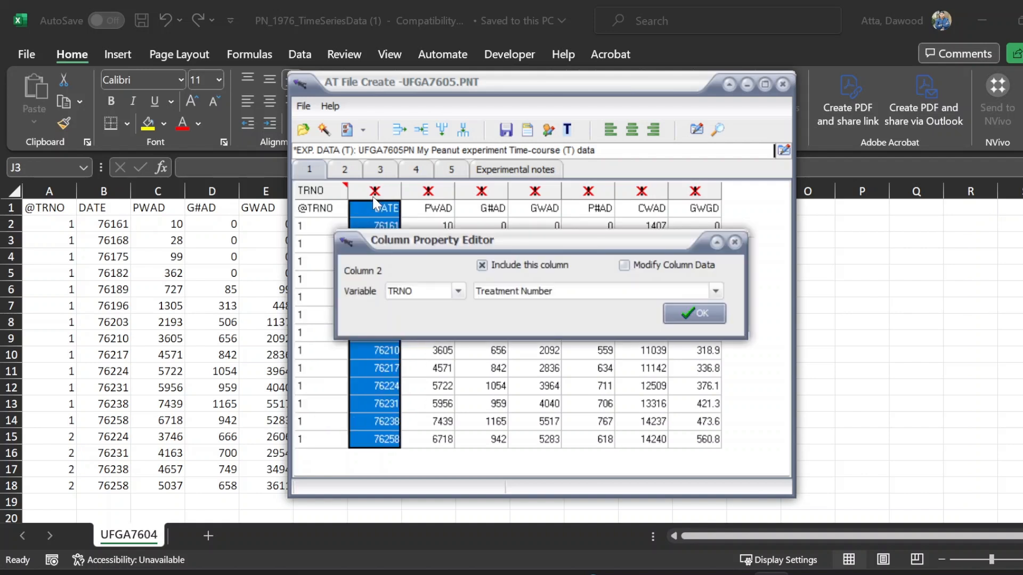
pyautogui.click(459, 291)
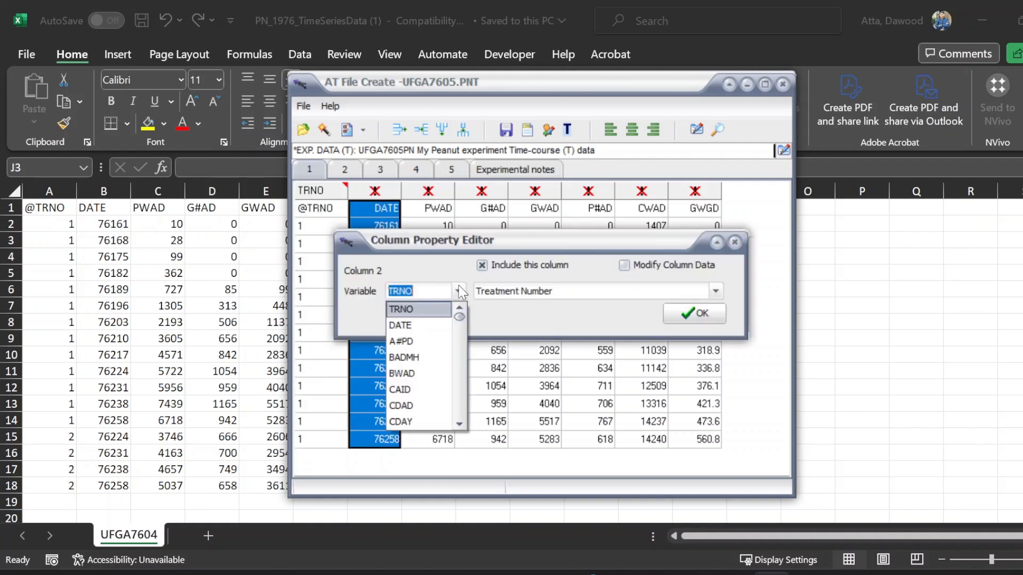
pyautogui.click(429, 326)
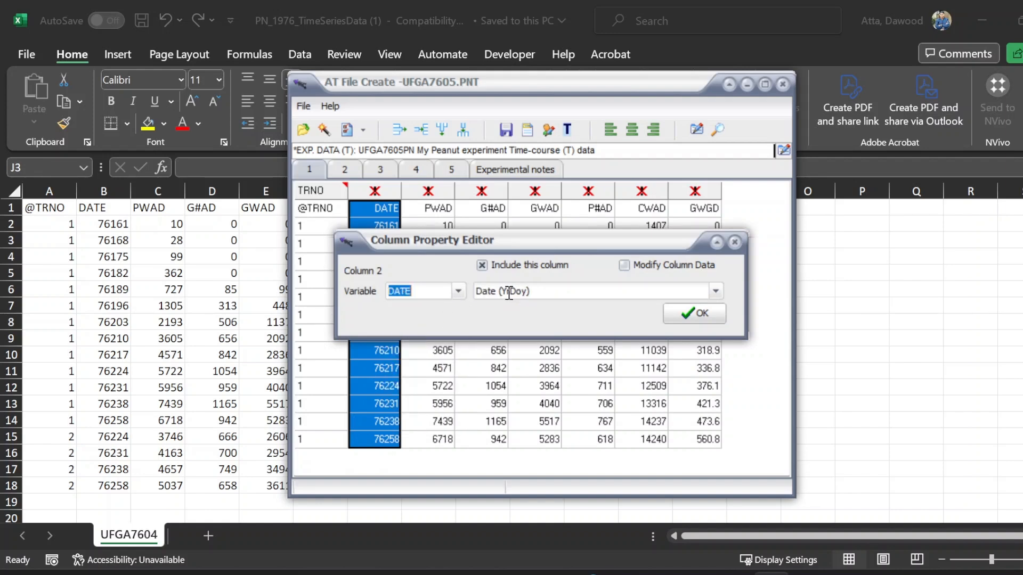
pyautogui.moveTo(511, 293); pyautogui.dragTo(513, 295)
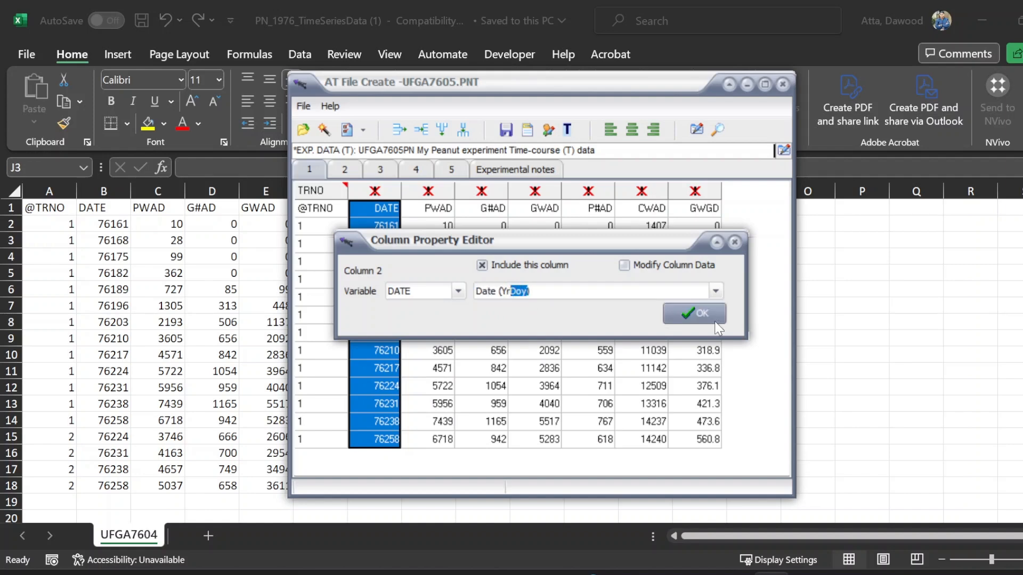
pyautogui.click(694, 313)
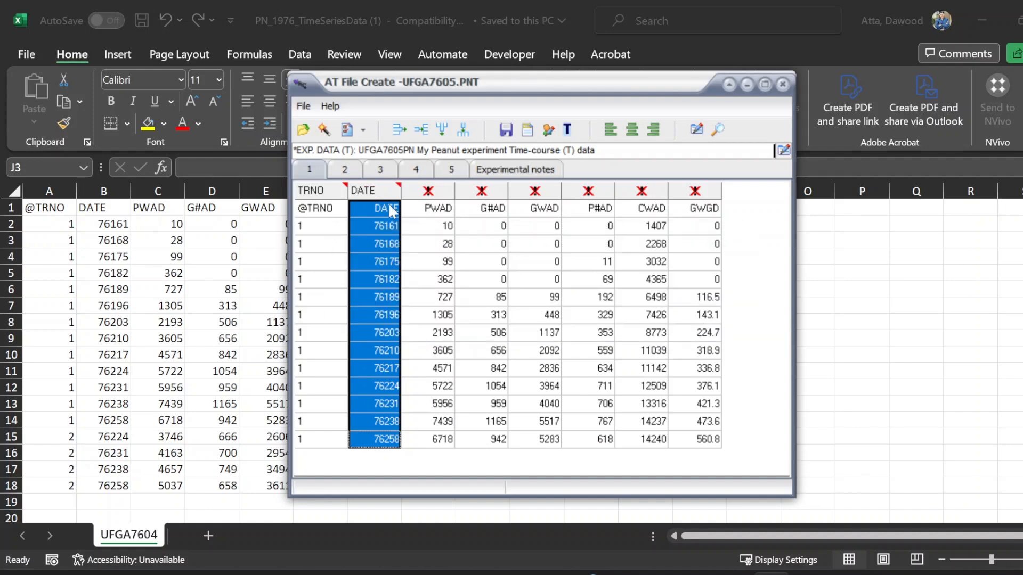
# Step: Assign the variable PWAD (Pod weight, kg [dm]/ha) to the third column of the grid
pyautogui.click(429, 191)
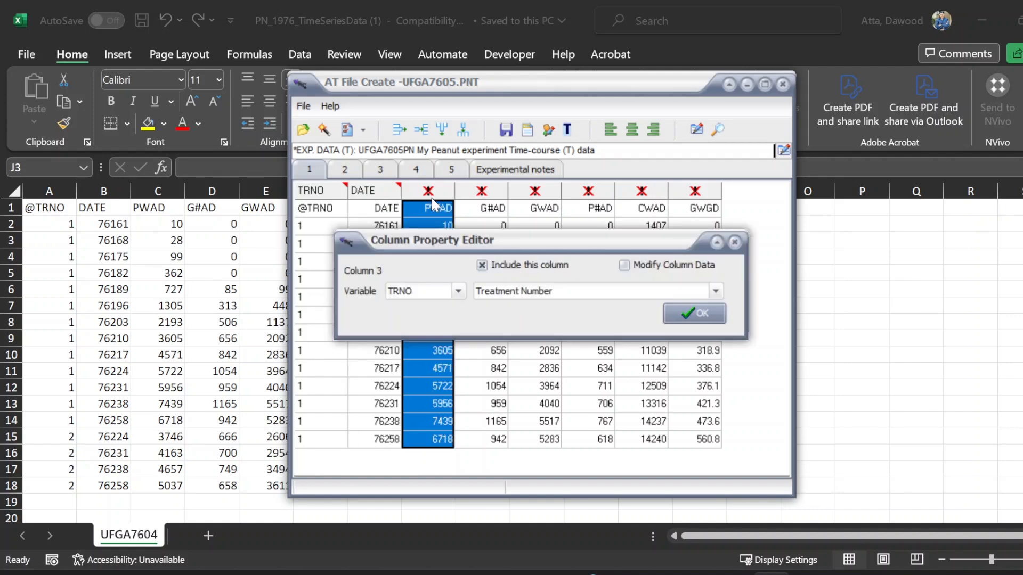
pyautogui.doubleClick(435, 290)
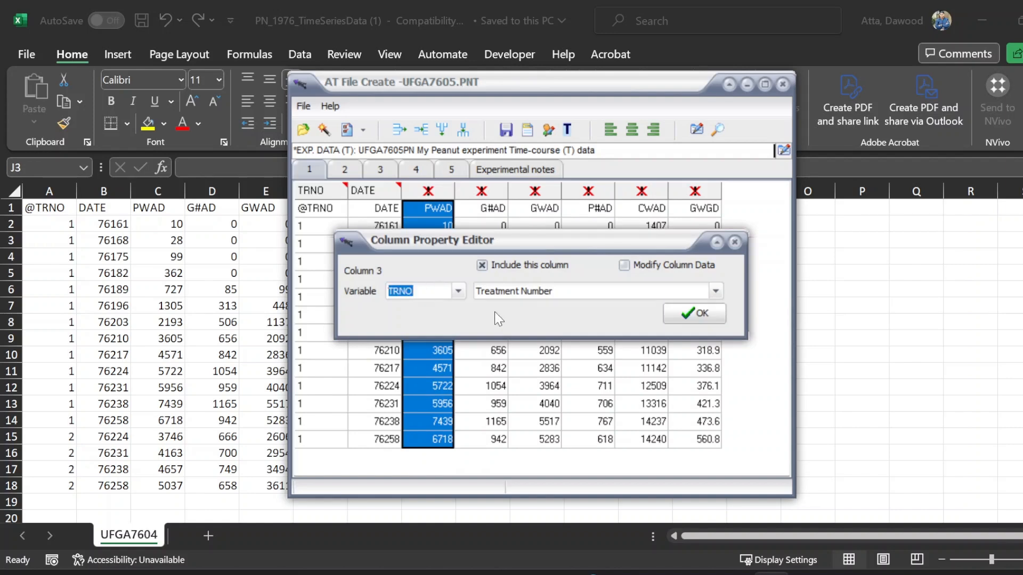
pyautogui.write('PWAD')
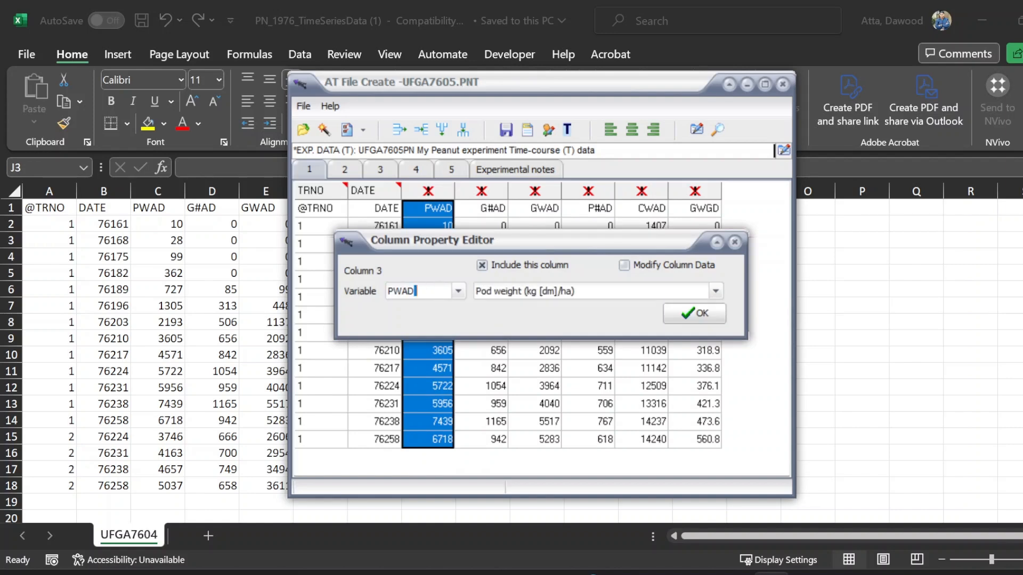
pyautogui.click(681, 320)
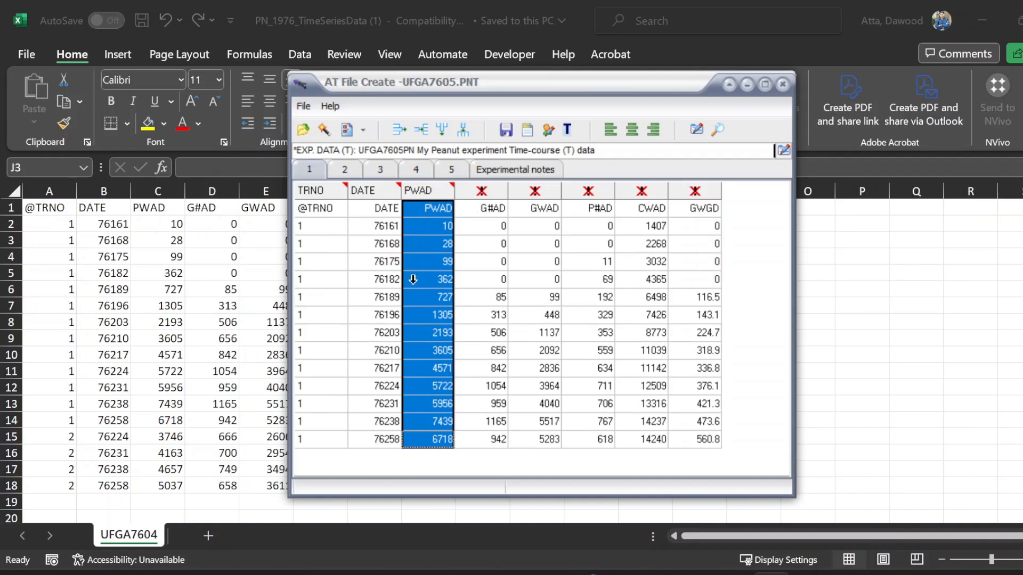
# Step: Assign the variable G#AD (Grain number, no/m2) to the fourth column of the grid
pyautogui.click(484, 208)
pyautogui.doubleClick(416, 292)
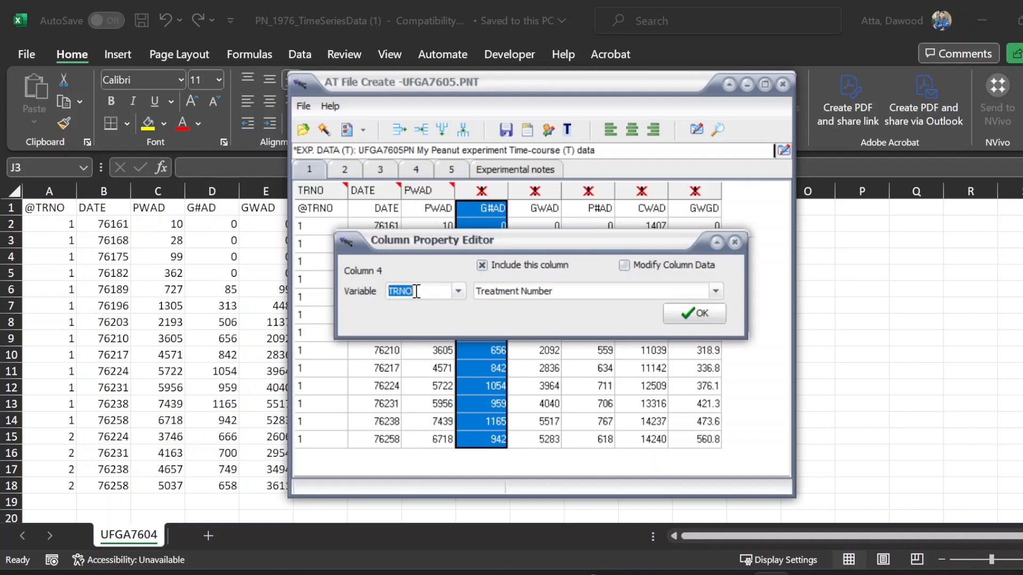
pyautogui.write('G')
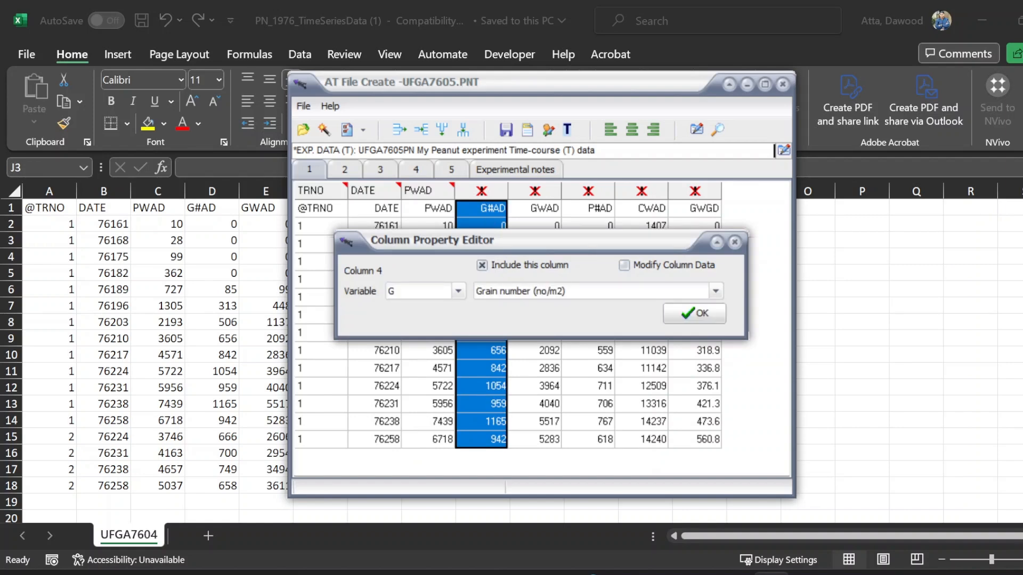
pyautogui.write('#AD')
pyautogui.click(425, 295)
pyautogui.click(695, 314)
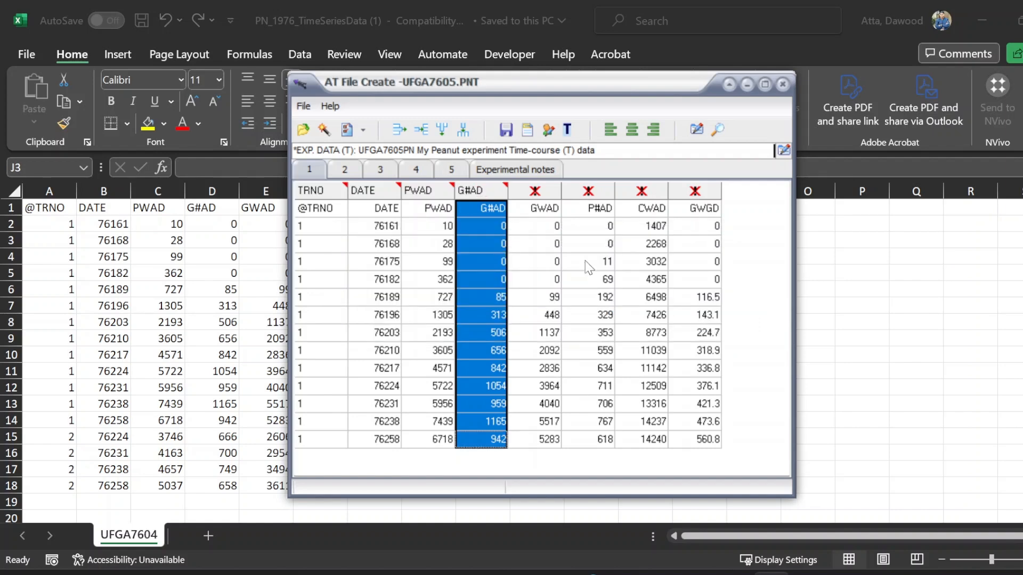
# Step: Assign the variable GWAD (Grain weight, kg [dm]/ha) to the fifth column of the grid
pyautogui.click(535, 190)
pyautogui.doubleClick(415, 295)
pyautogui.write('GWAD')
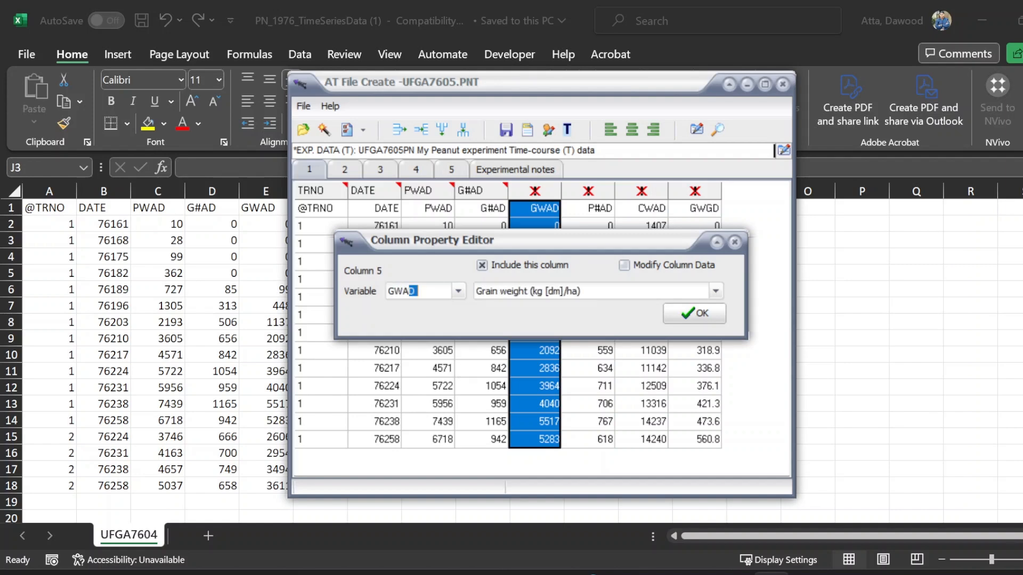
pyautogui.click(672, 309)
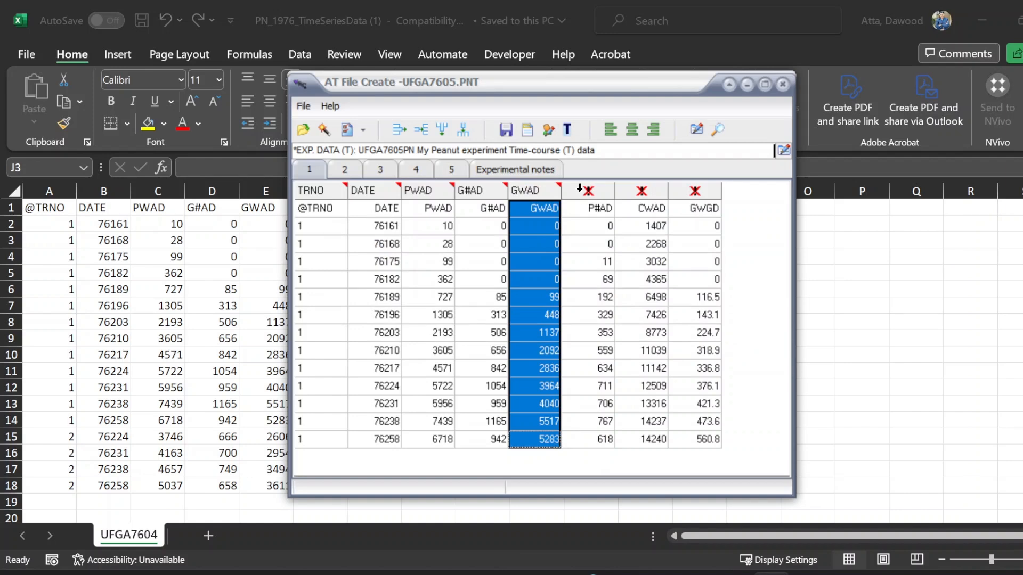
# Step: Assign the variable P#AD (Pod number, no/m2) to the sixth column of the grid
pyautogui.doubleClick(588, 190)
pyautogui.doubleClick(432, 290)
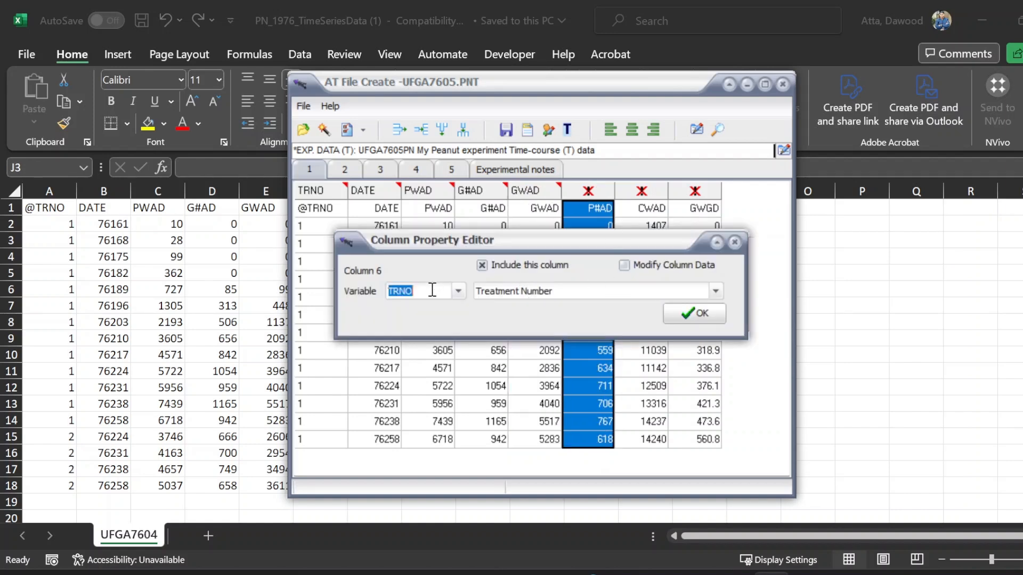
pyautogui.write('P#AD')
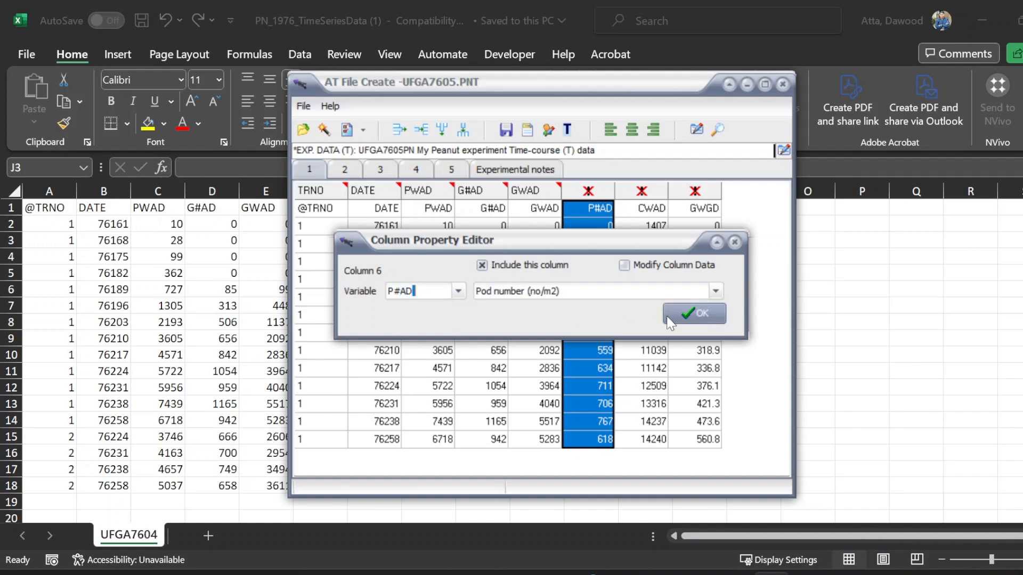
pyautogui.click(692, 314)
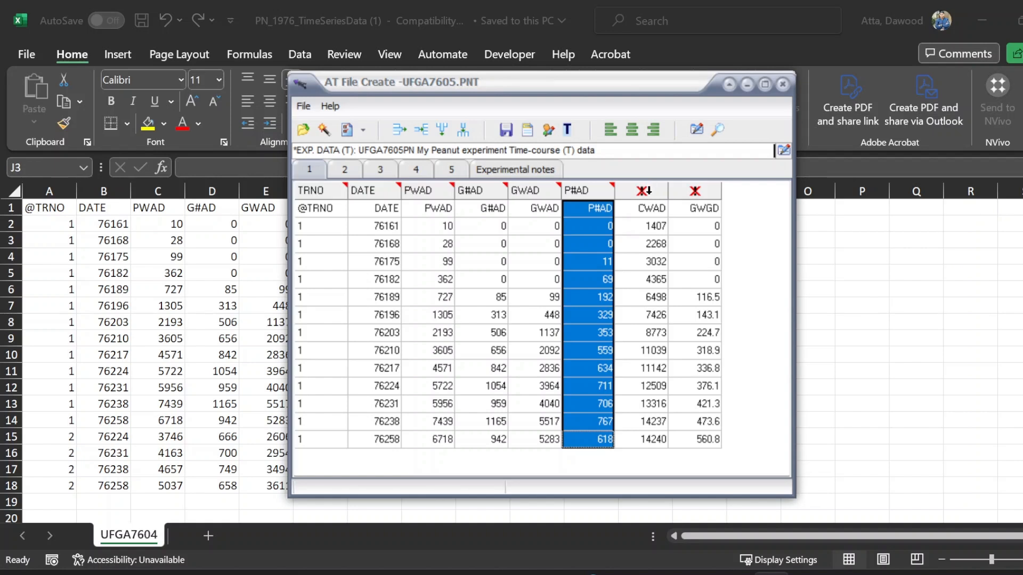
# Step: Assign the variable CWAD (Tops weight, kg [dm]/ha) to the seventh column of the grid
pyautogui.click(647, 191)
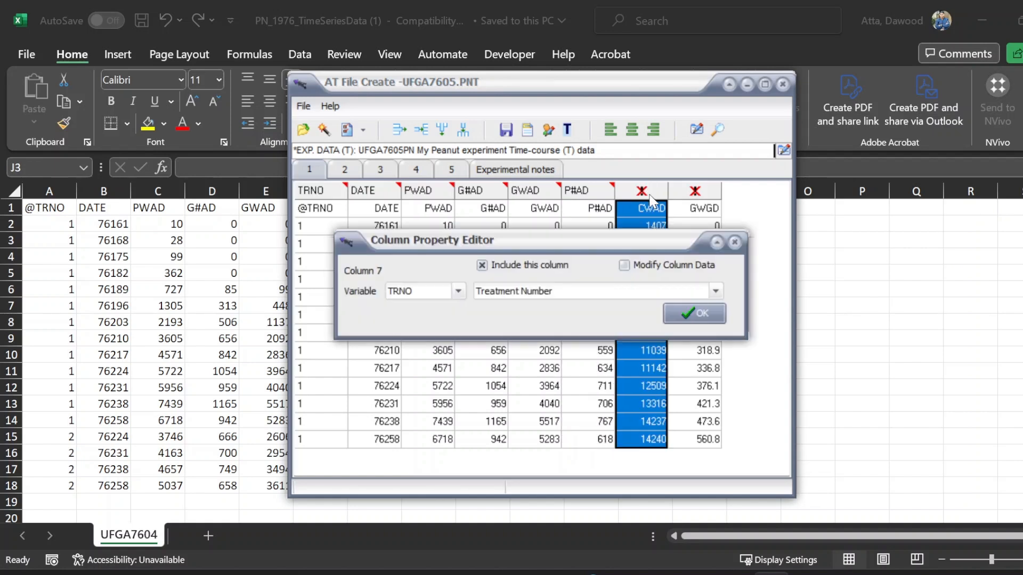
pyautogui.doubleClick(410, 290)
pyautogui.write('CWAD')
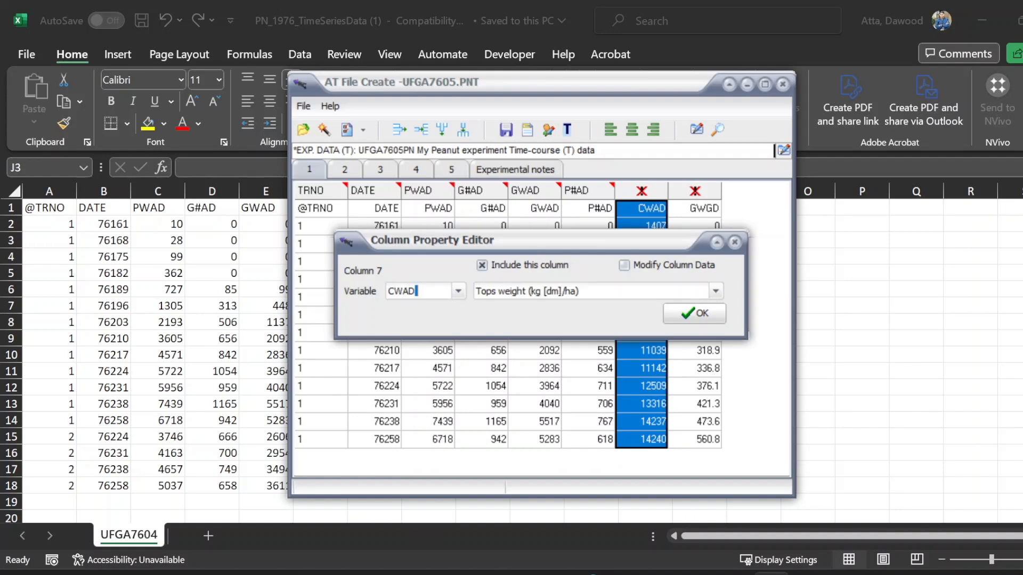
pyautogui.click(694, 313)
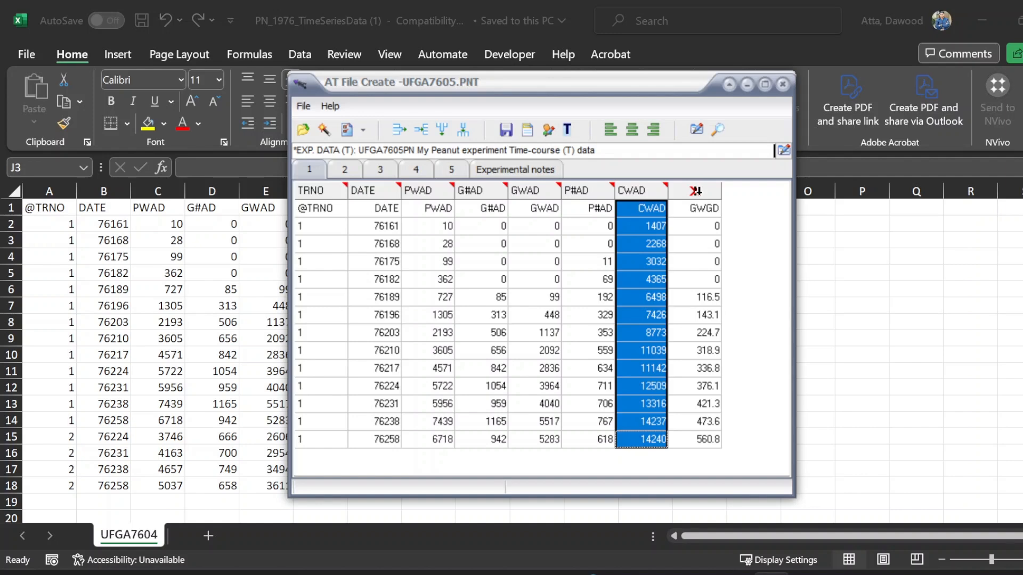
# Step: Assign the variable GWGD (Unit grain weight, mg [dm]/grain) to the eighth column of the grid
pyautogui.click(695, 190)
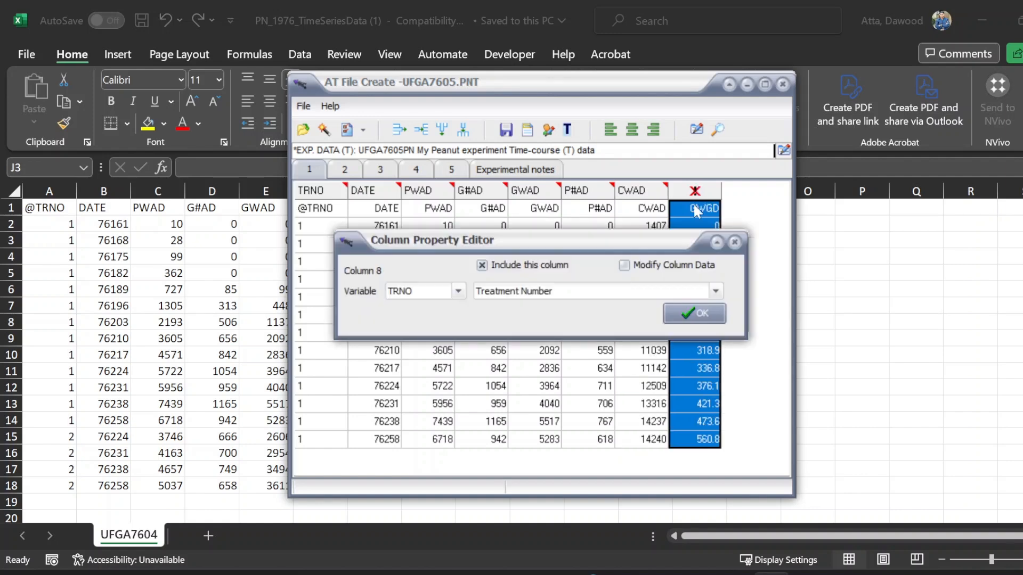
pyautogui.doubleClick(400, 292)
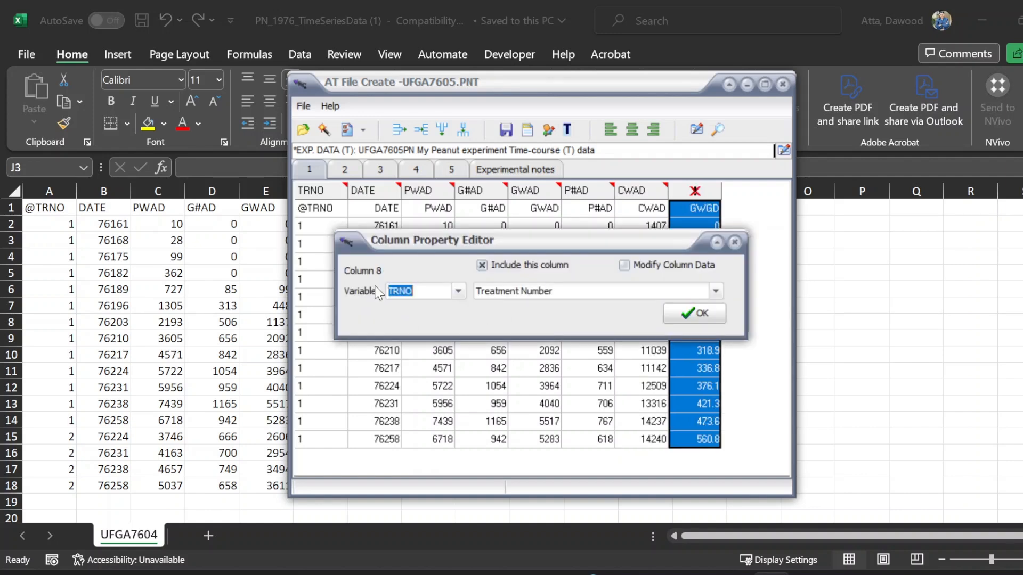
pyautogui.write('GW')
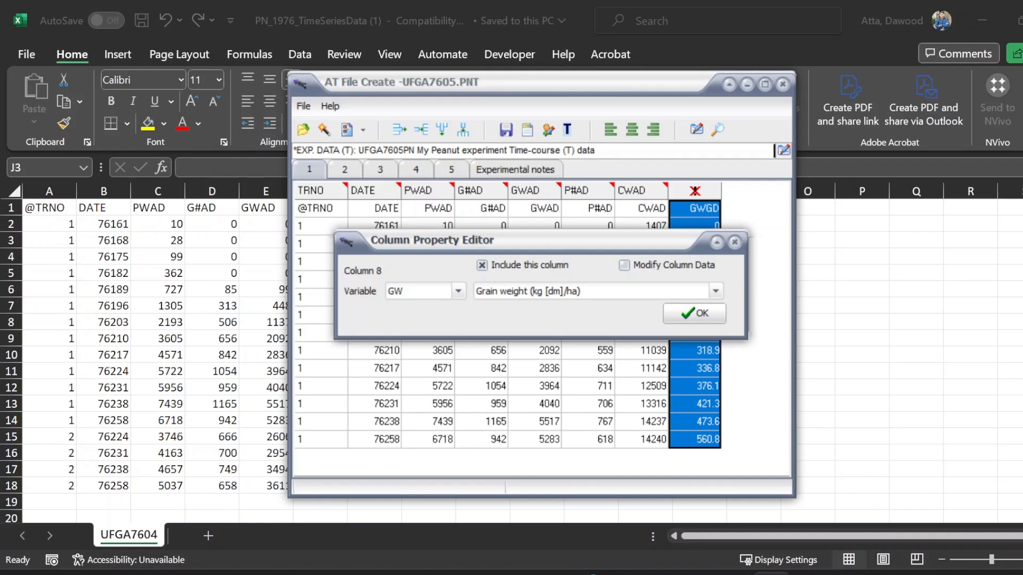
pyautogui.write('GD')
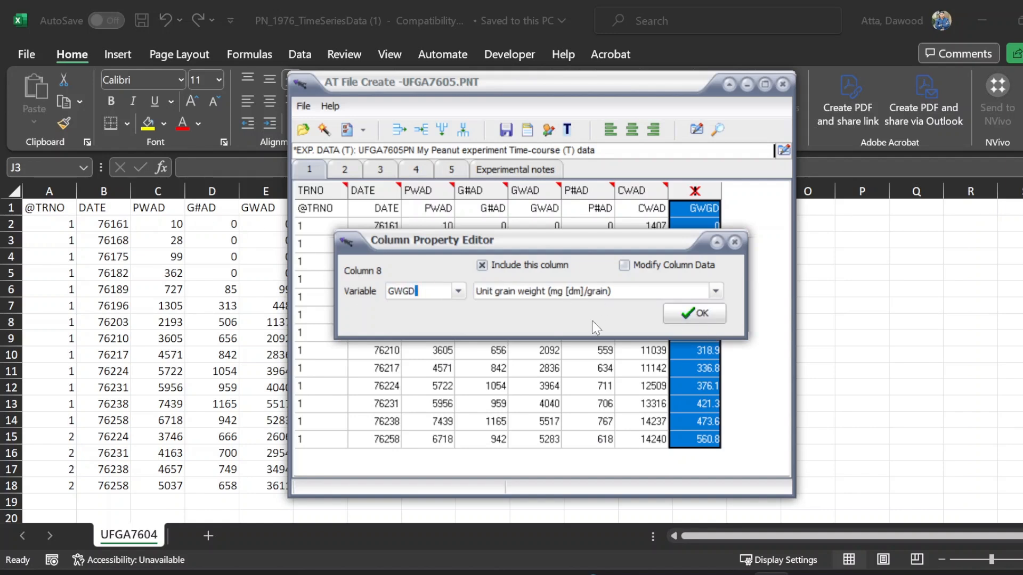
pyautogui.click(672, 311)
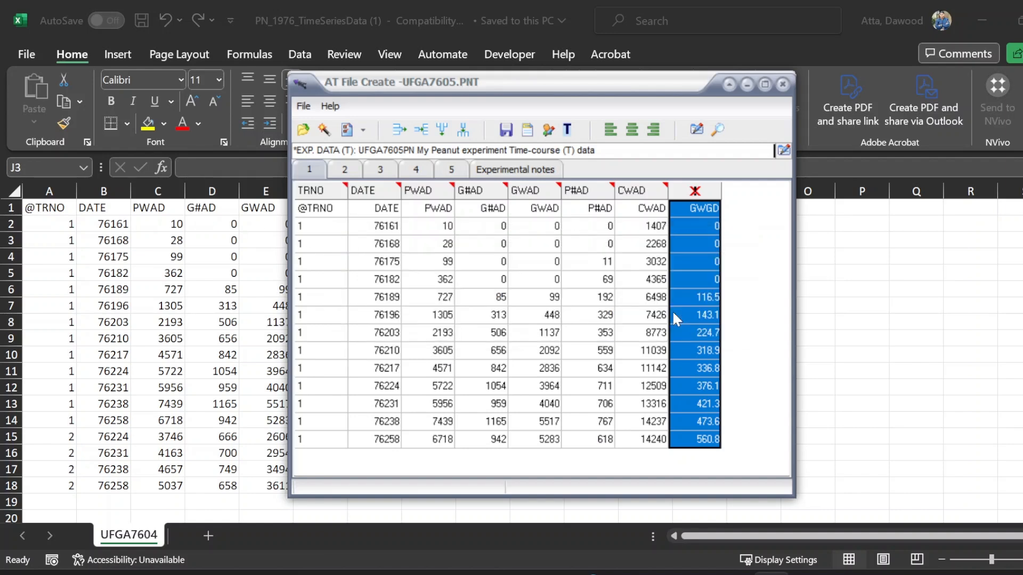
pyautogui.click(323, 211)
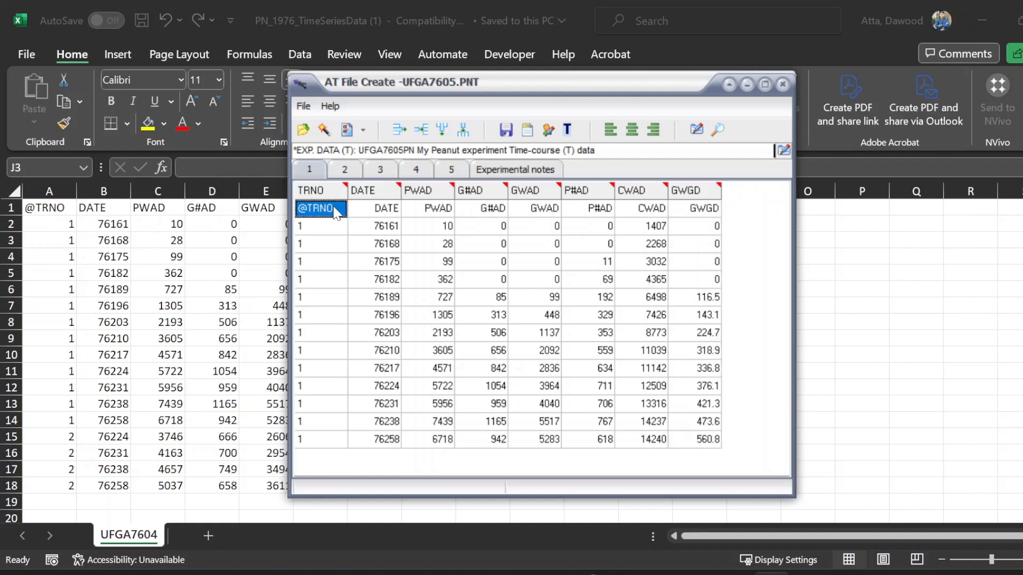
pyautogui.click(393, 129)
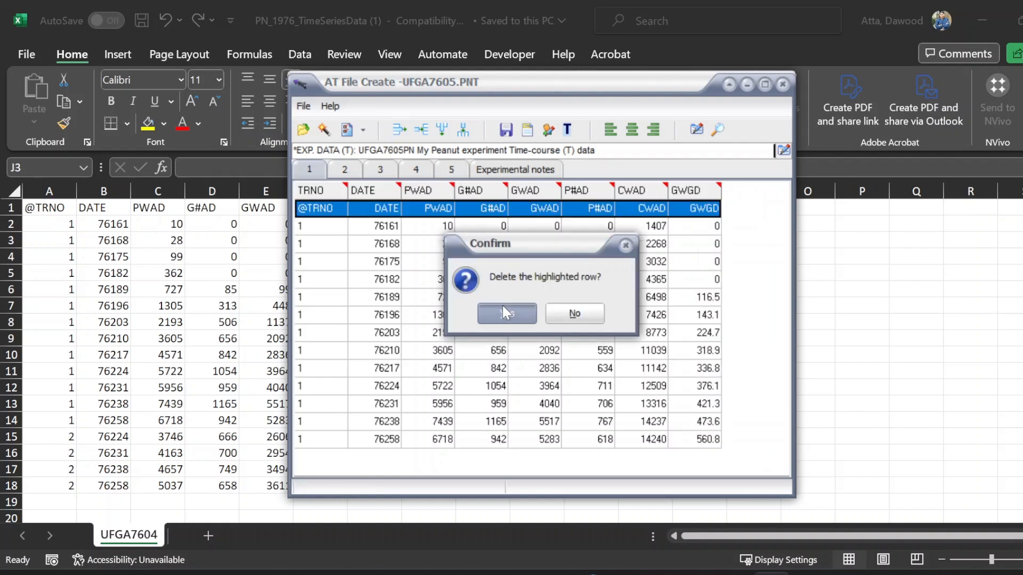
pyautogui.click(506, 313)
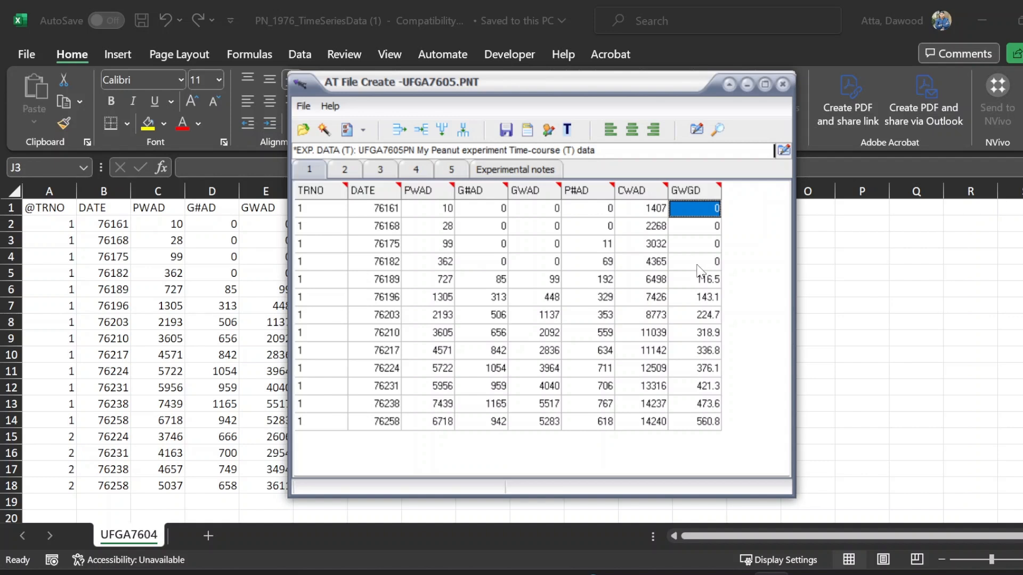
# Step: Save the time series data in the Peanut folder as UFGA7605 with the PNT file type
pyautogui.click(302, 107)
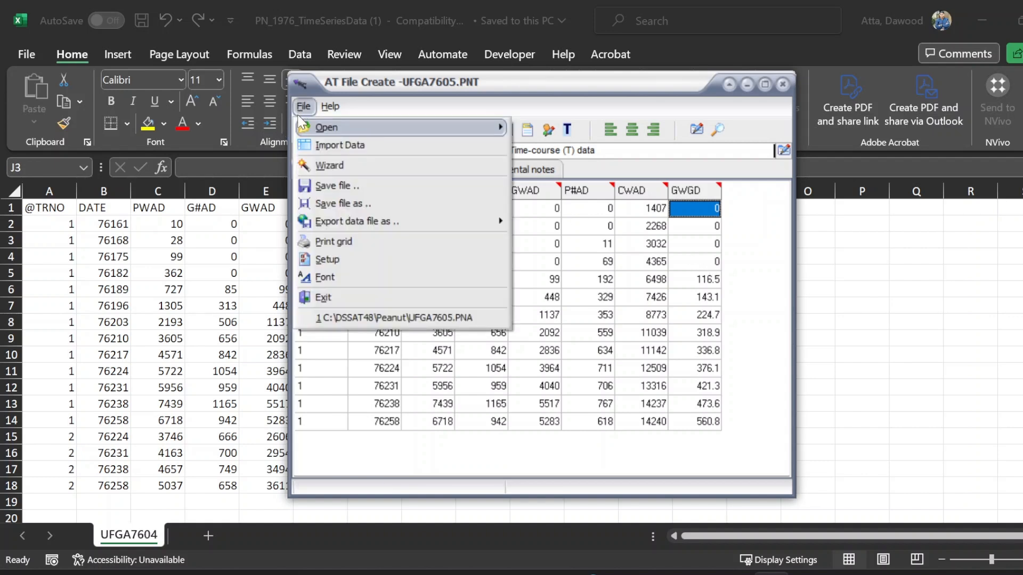
pyautogui.click(338, 186)
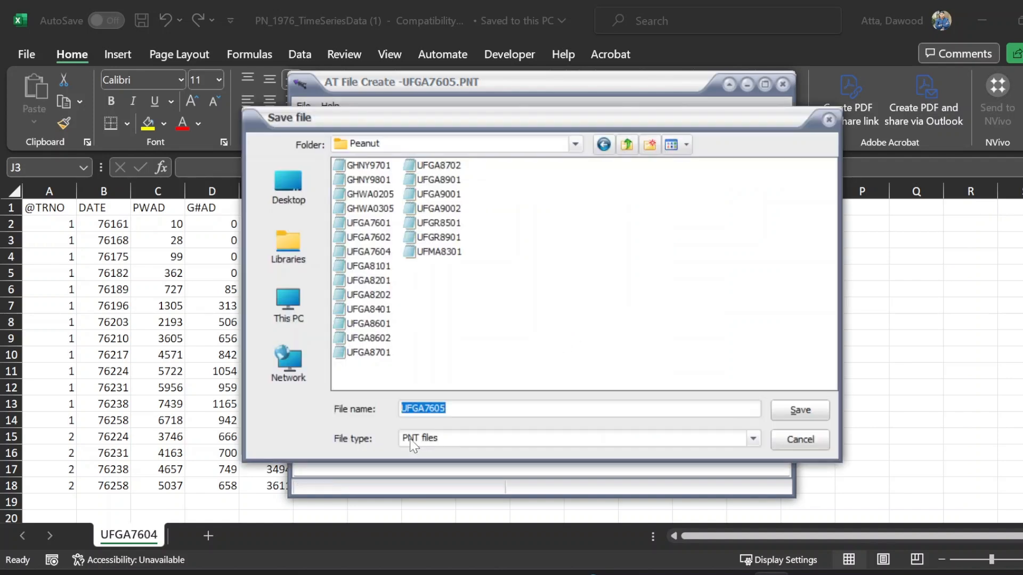
pyautogui.click(792, 419)
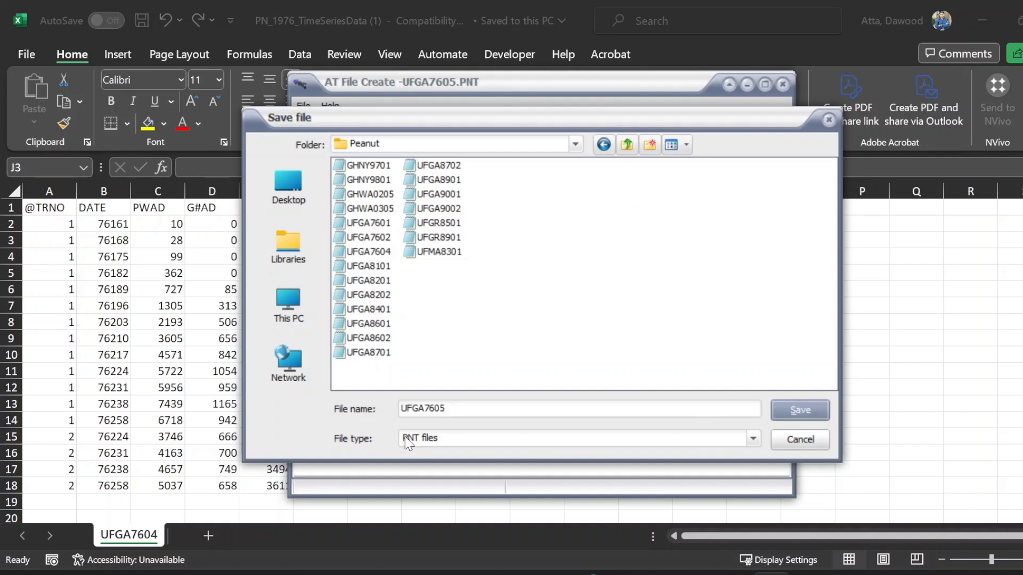
pyautogui.click(816, 411)
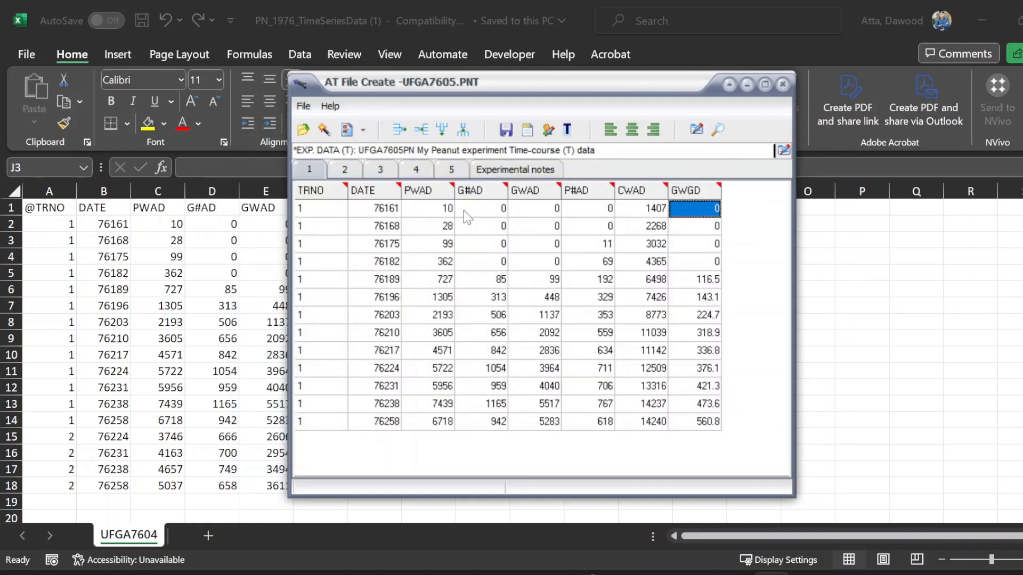
# Step: Exit AT File Create, saving the current UFGA7605 time series file on the way out
pyautogui.click(305, 114)
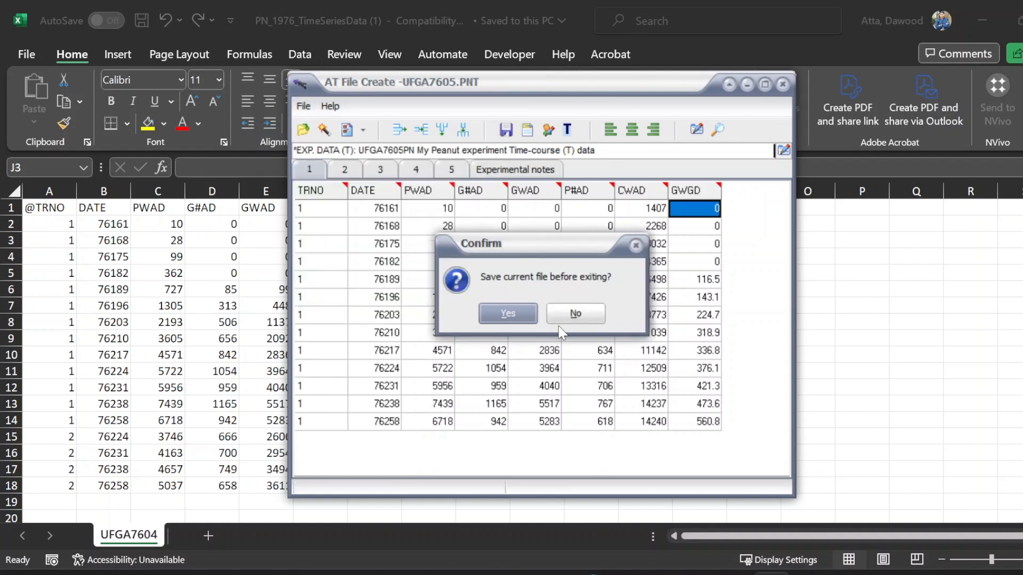
pyautogui.click(531, 319)
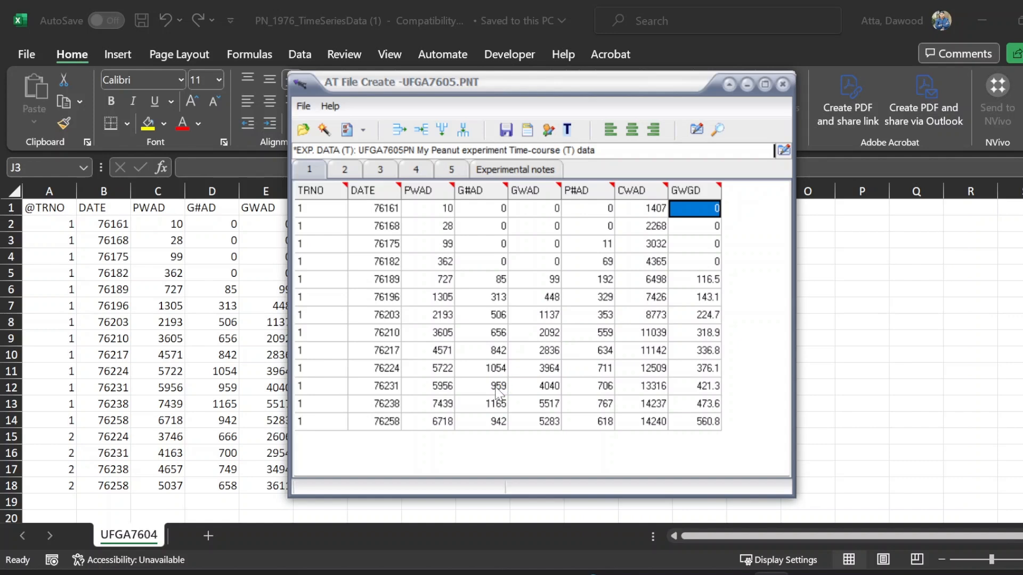
pyautogui.click(805, 411)
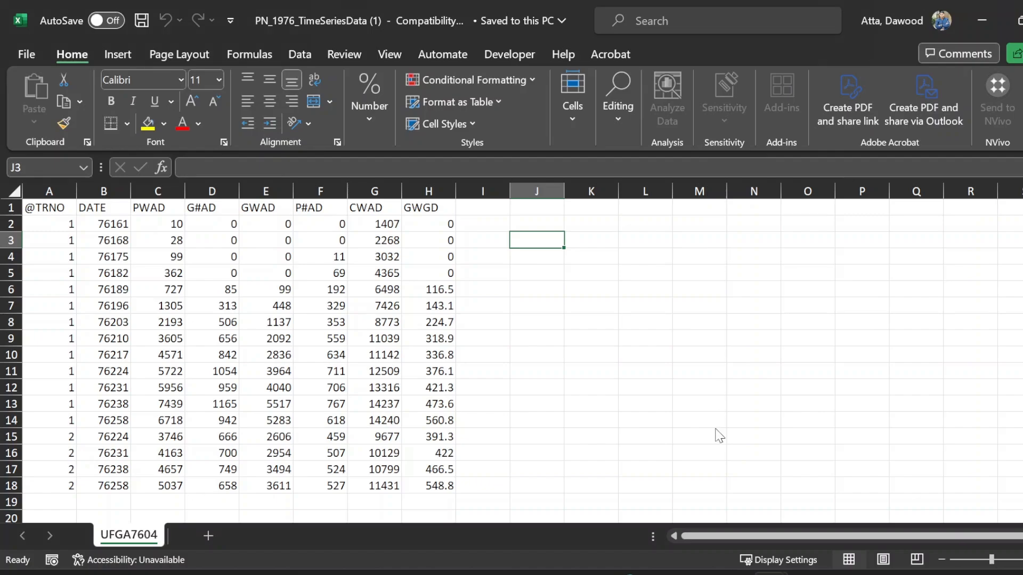
# Step: Switch to DSSAT, select experiment UFGA7605.PNX and view the contents of its observed summary file UFGA7605.PNA
pyautogui.click(732, 572)
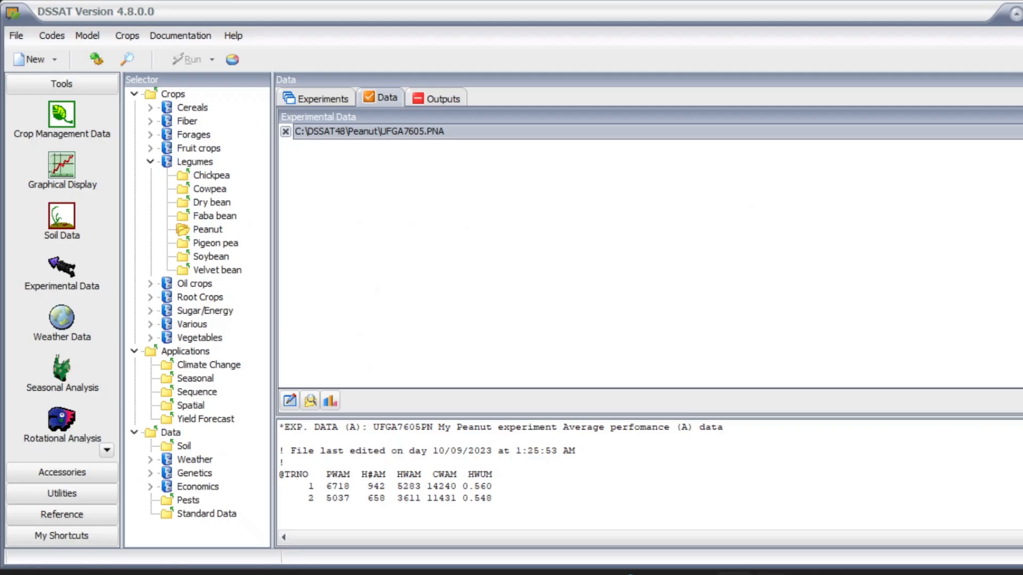
pyautogui.click(310, 102)
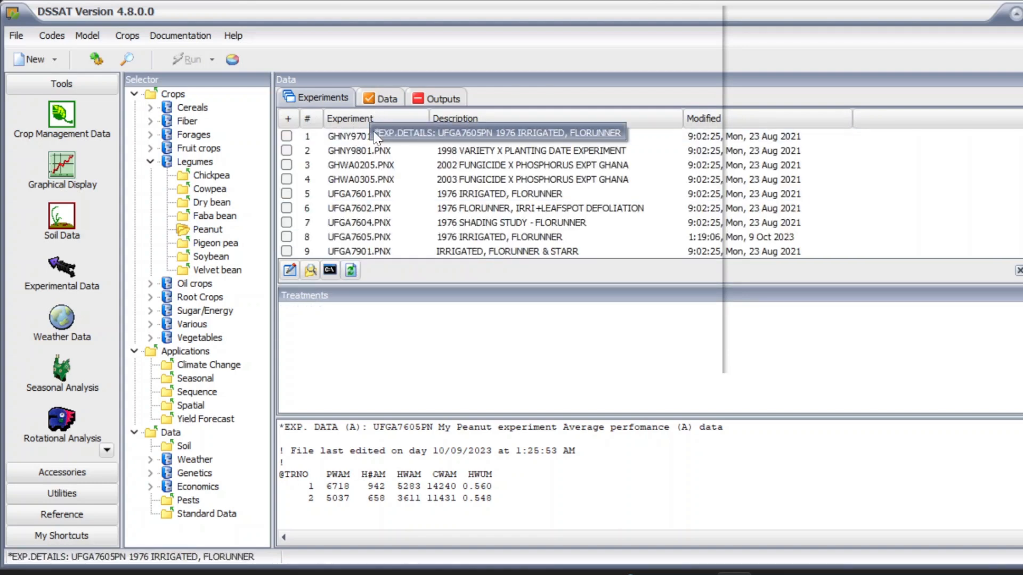
pyautogui.click(351, 236)
pyautogui.click(365, 98)
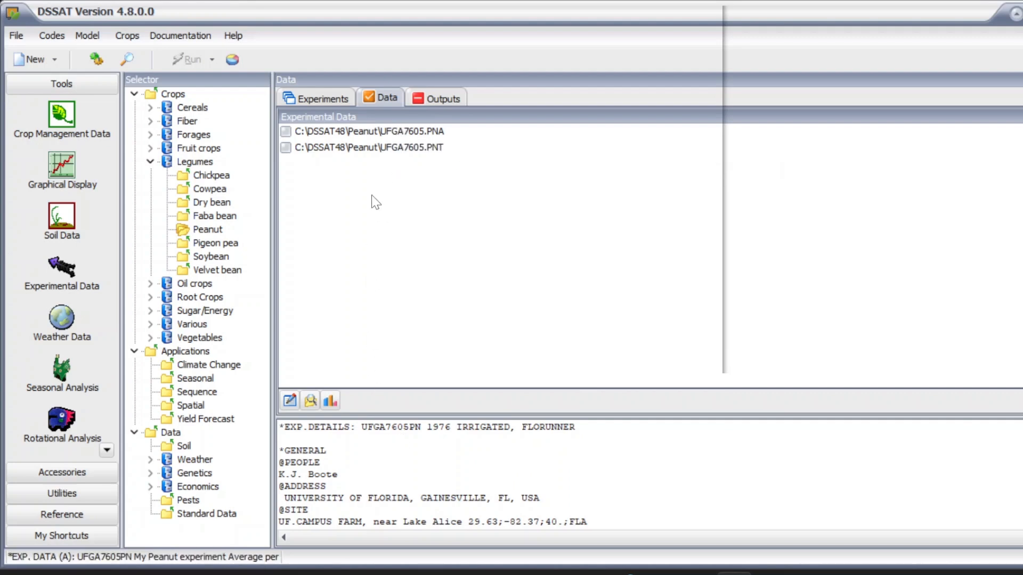
pyautogui.click(329, 98)
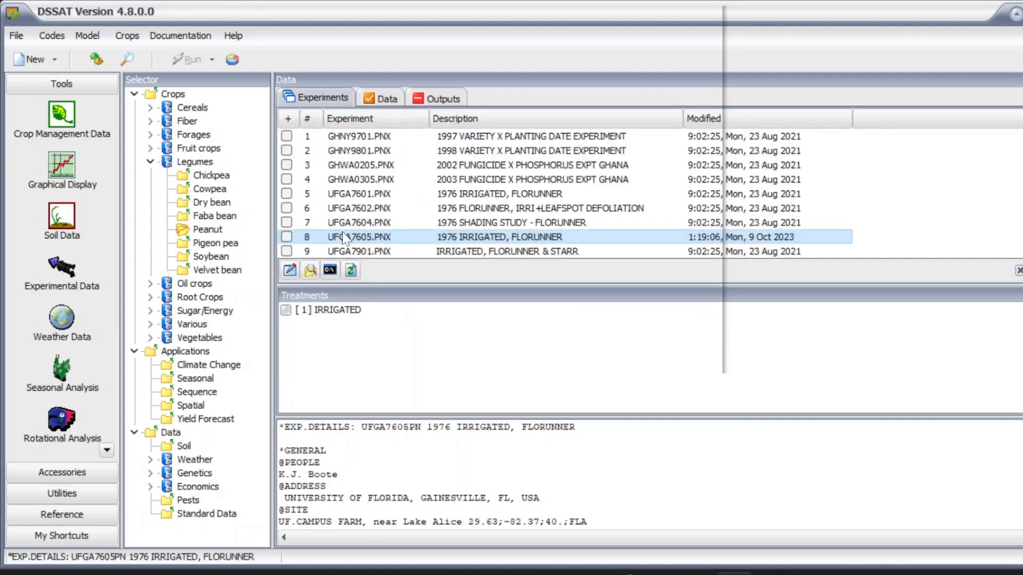
pyautogui.click(381, 98)
pyautogui.click(403, 135)
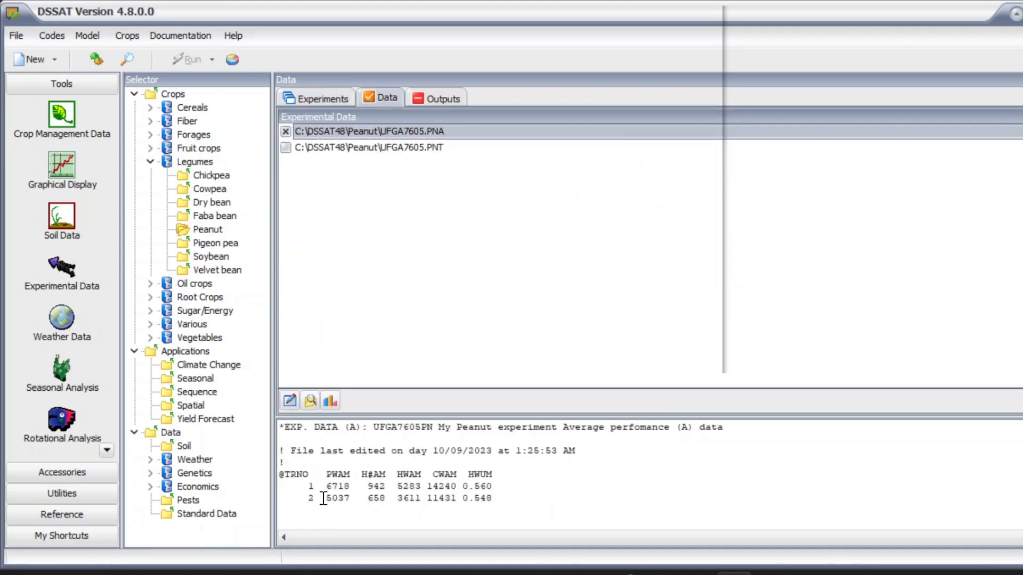
# Step: Open the observed summary file UFGA7605.PNA for editing in AT File Create, check its treatment rows, and exit without saving
pyautogui.moveTo(311, 498); pyautogui.dragTo(520, 523)
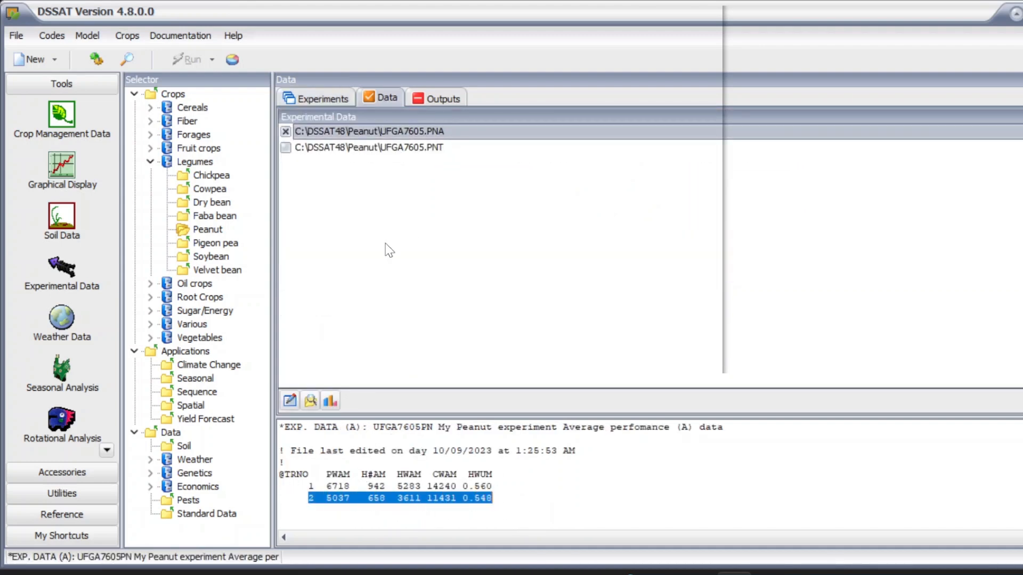
pyautogui.rightClick(338, 136)
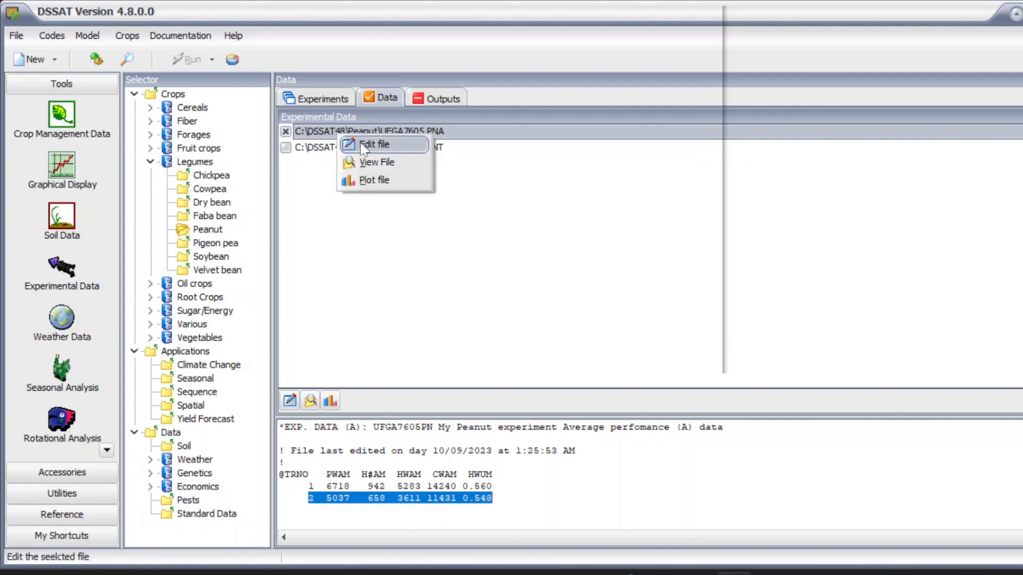
pyautogui.click(367, 144)
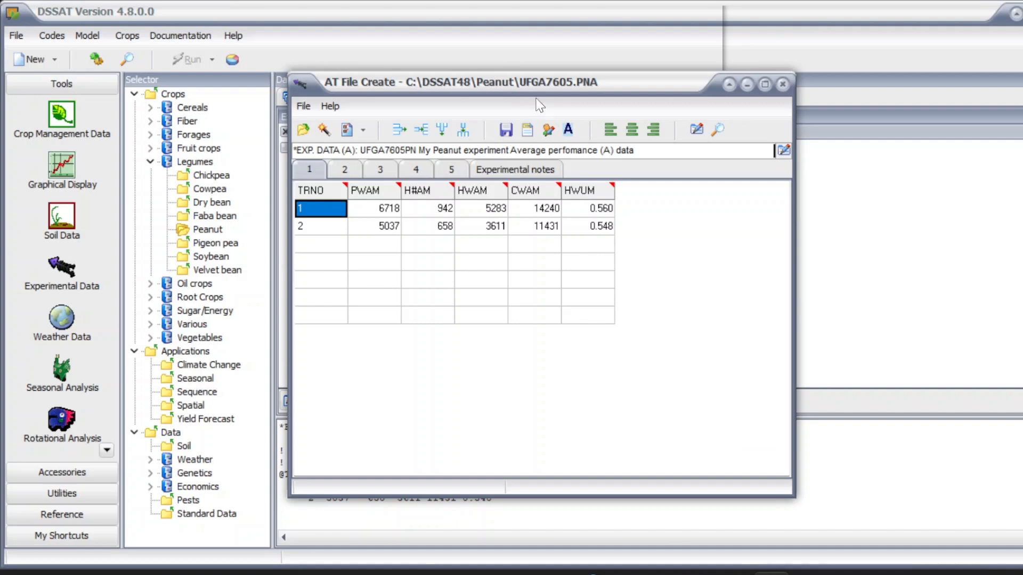
pyautogui.click(333, 228)
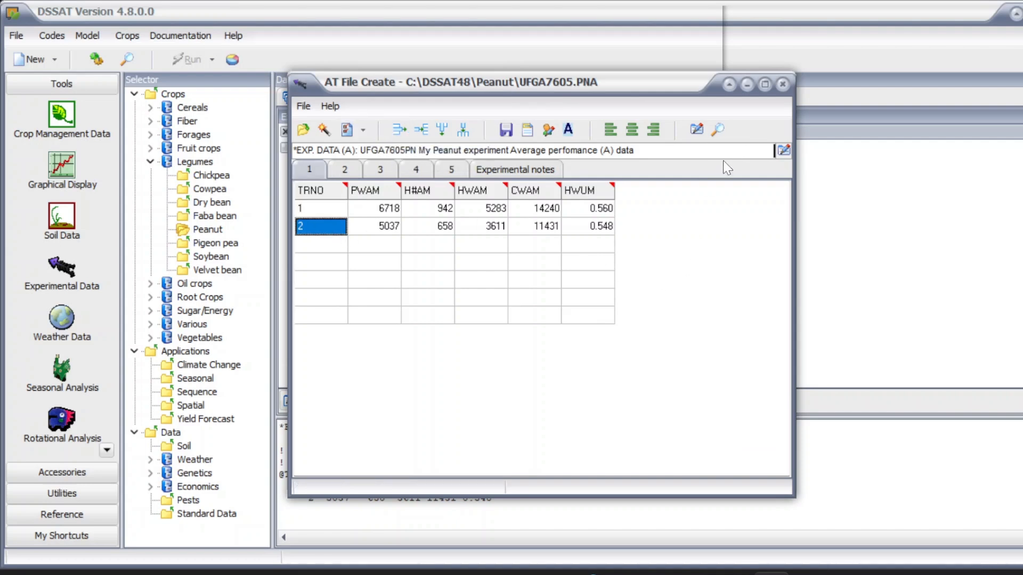
pyautogui.click(782, 84)
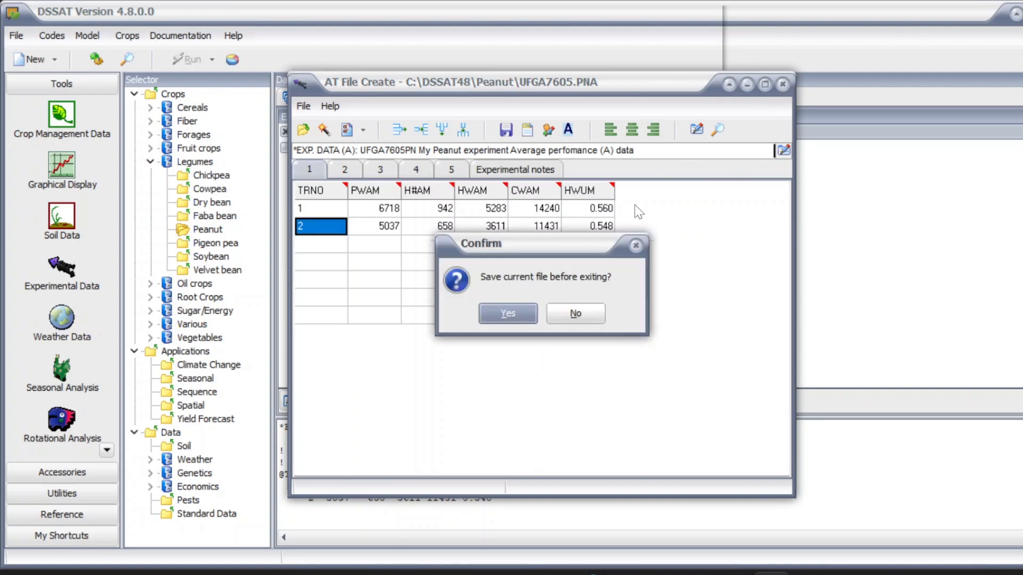
pyautogui.click(575, 313)
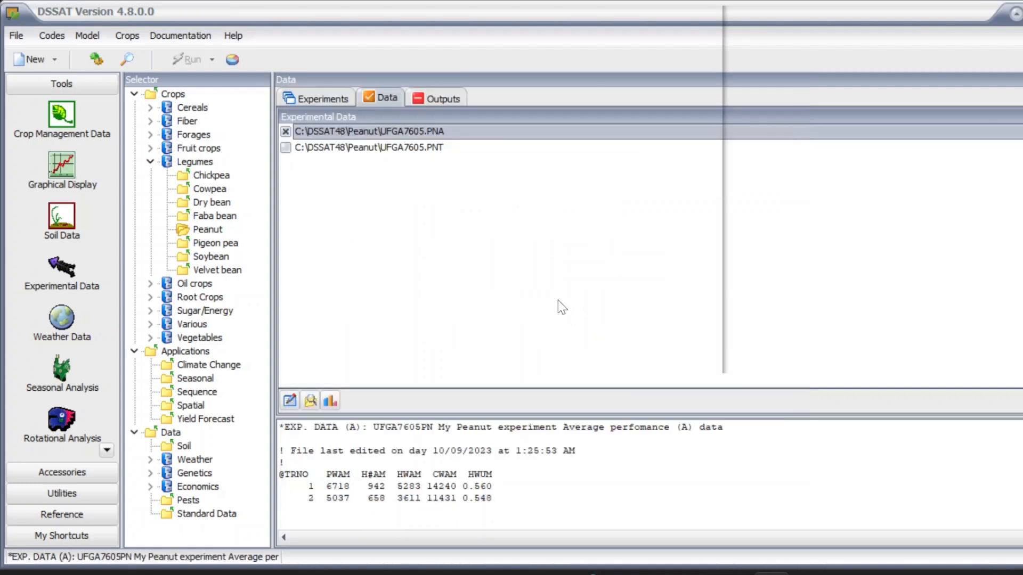
# Step: Open the UFGA7605.PNA data file for editing, delete the treatment 2 row, then save and close the file
pyautogui.rightClick(337, 131)
pyautogui.click(362, 152)
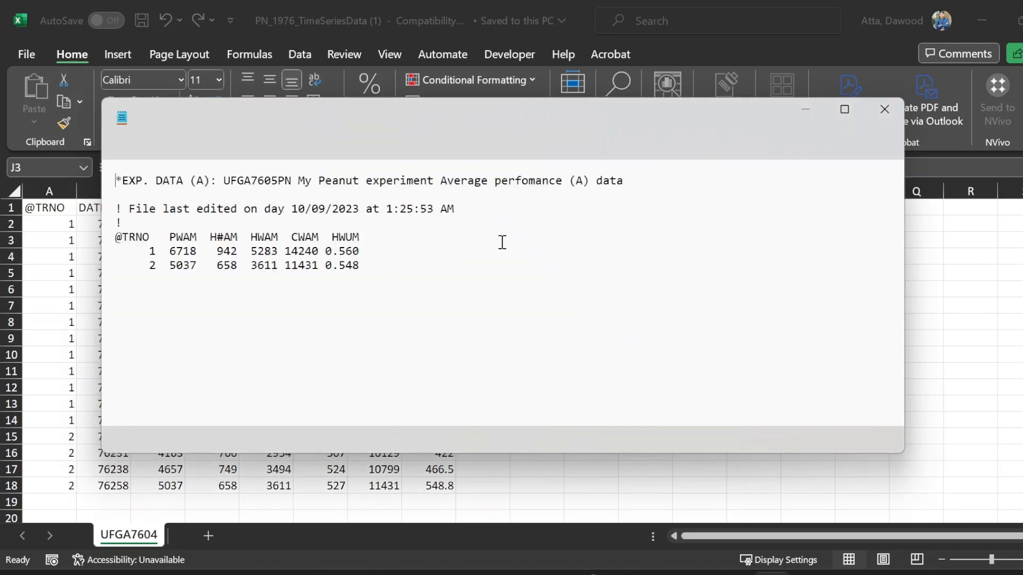
pyautogui.moveTo(373, 265); pyautogui.dragTo(105, 267)
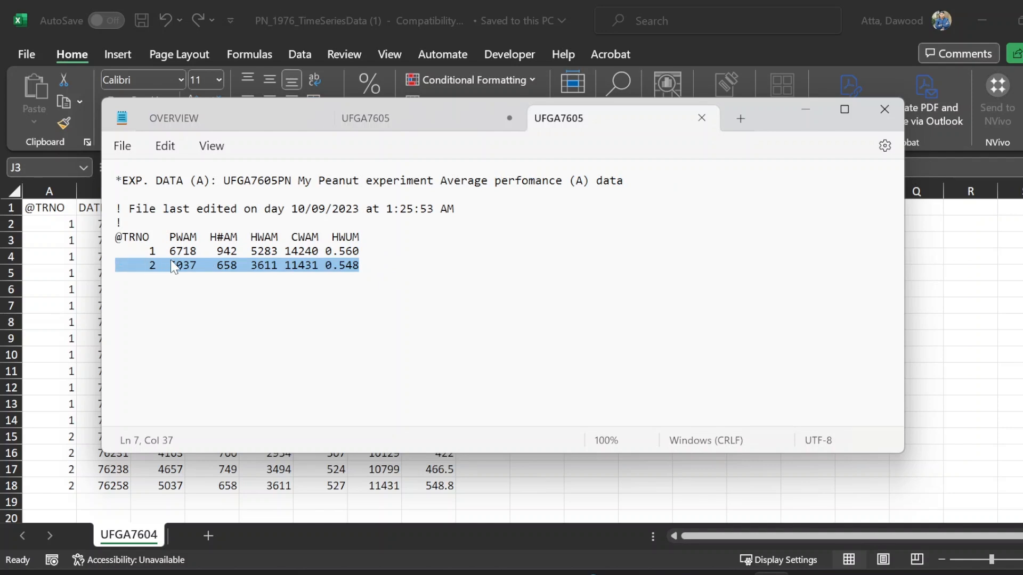
pyautogui.press('Delete')
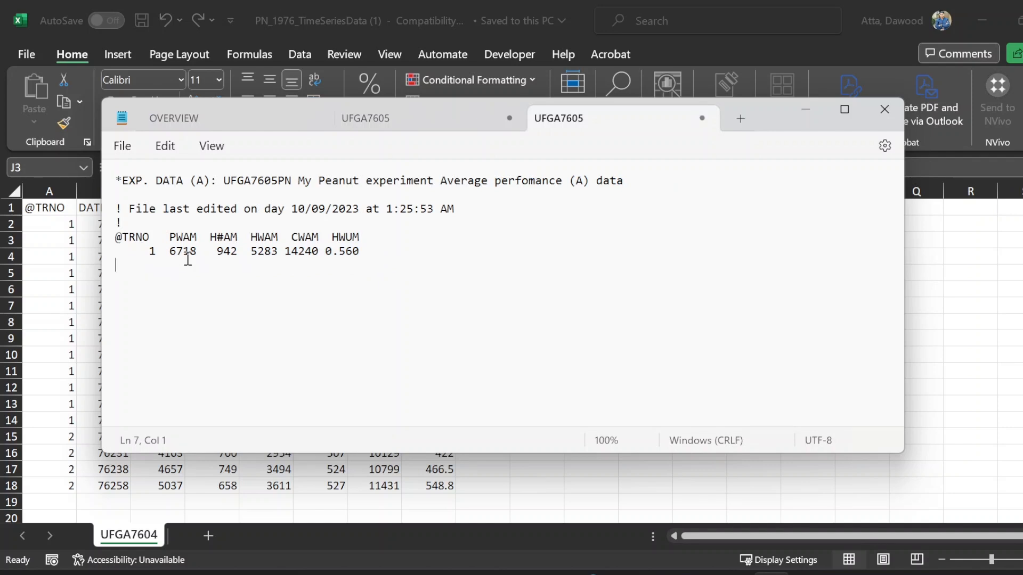
pyautogui.click(127, 153)
pyautogui.click(133, 260)
pyautogui.click(884, 109)
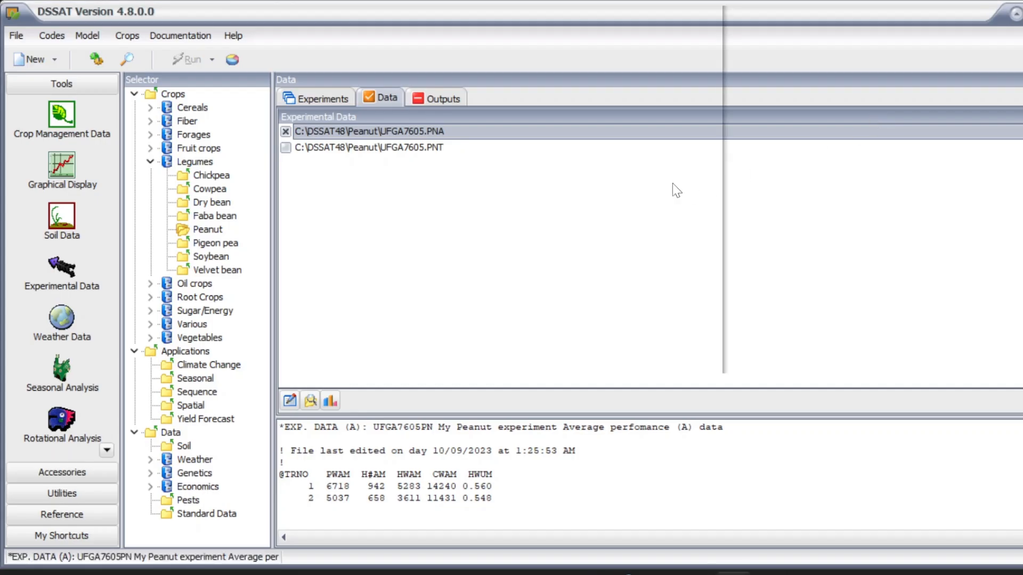
# Step: Refresh the peanut experiment list, select UFGA7605.PNX and check the treatment values in its UFGA7605.PNA data file
pyautogui.click(328, 99)
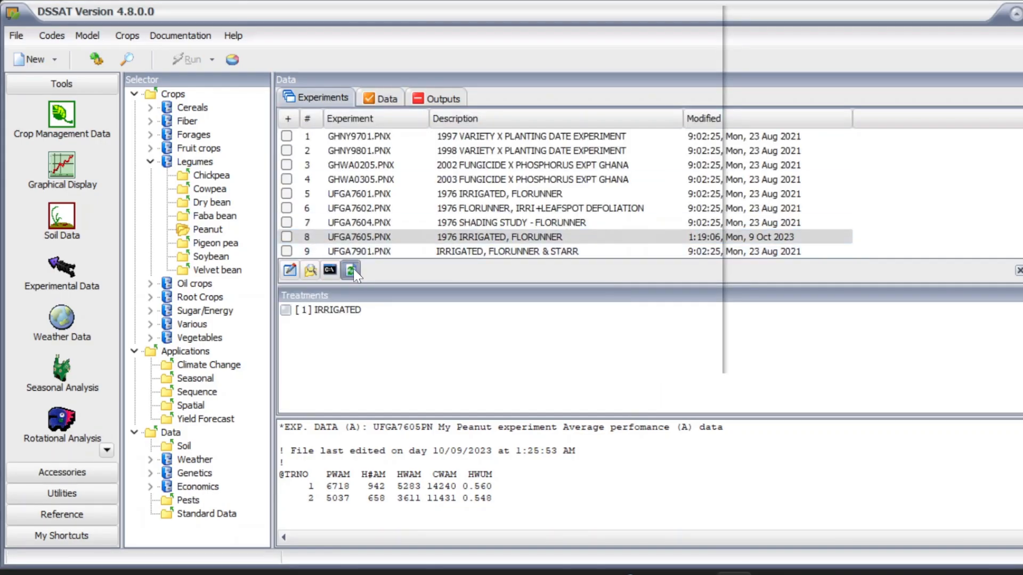
pyautogui.click(351, 270)
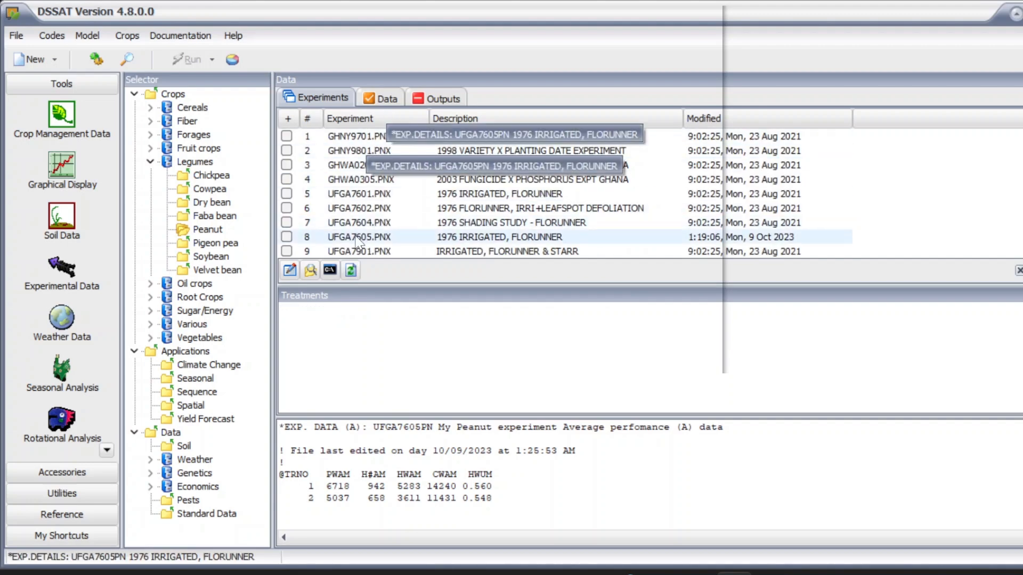
pyautogui.click(357, 241)
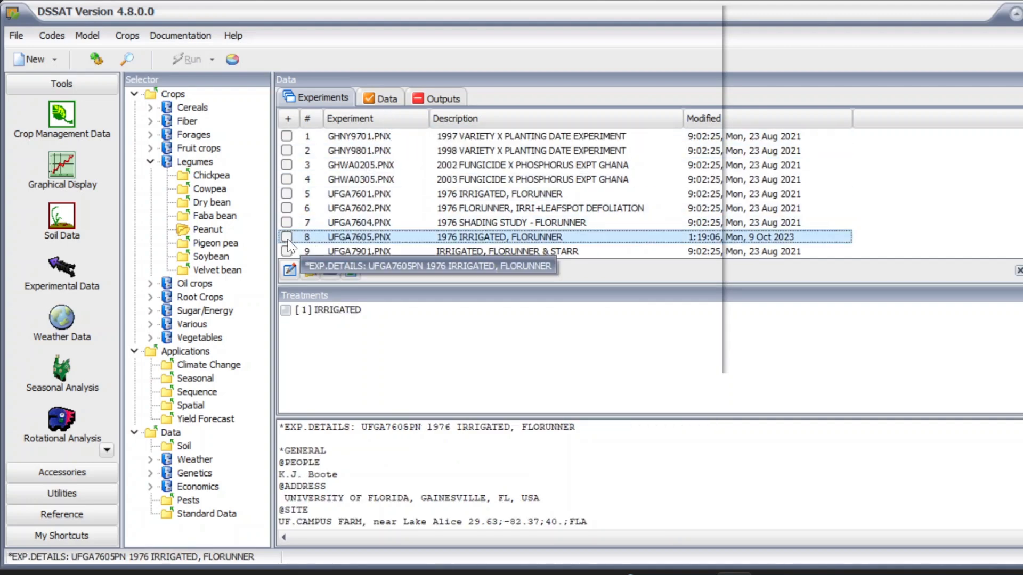
pyautogui.click(386, 99)
pyautogui.click(369, 134)
pyautogui.moveTo(314, 486); pyautogui.dragTo(516, 495)
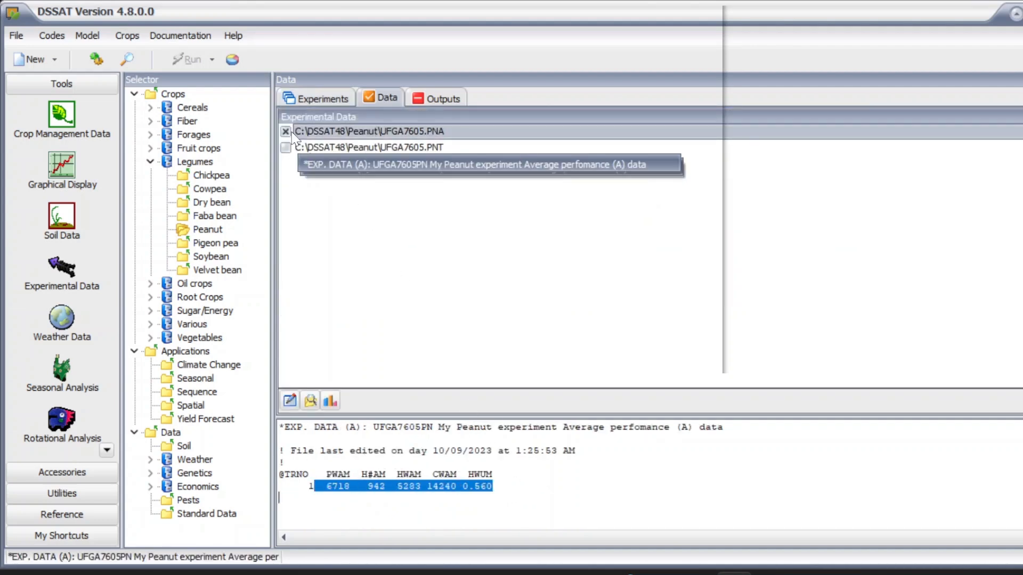
# Step: Select experiment UFGA7605.PNX with its IRRIGATED treatment and run the CRGRO model simulation
pyautogui.click(321, 99)
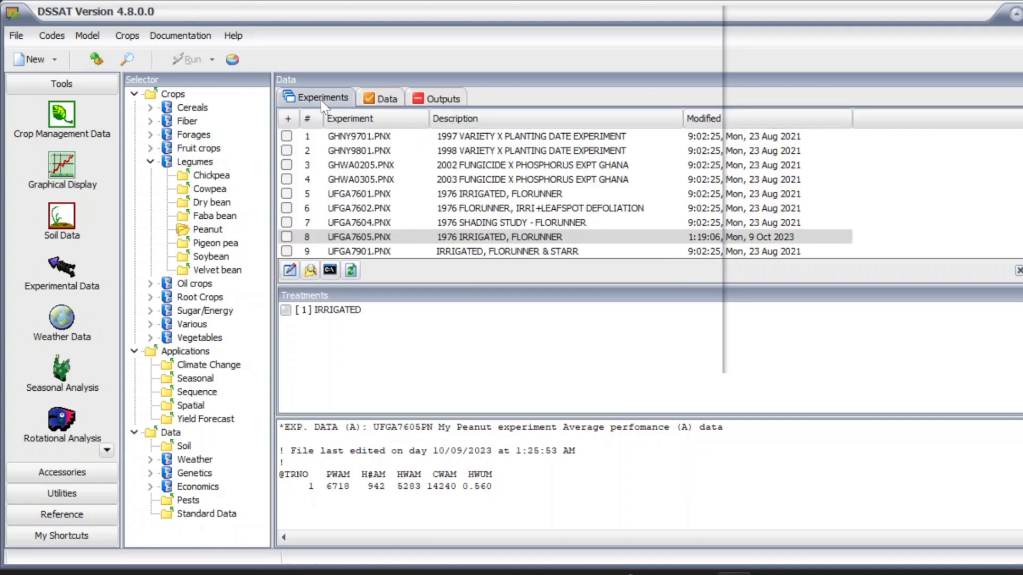
pyautogui.click(286, 236)
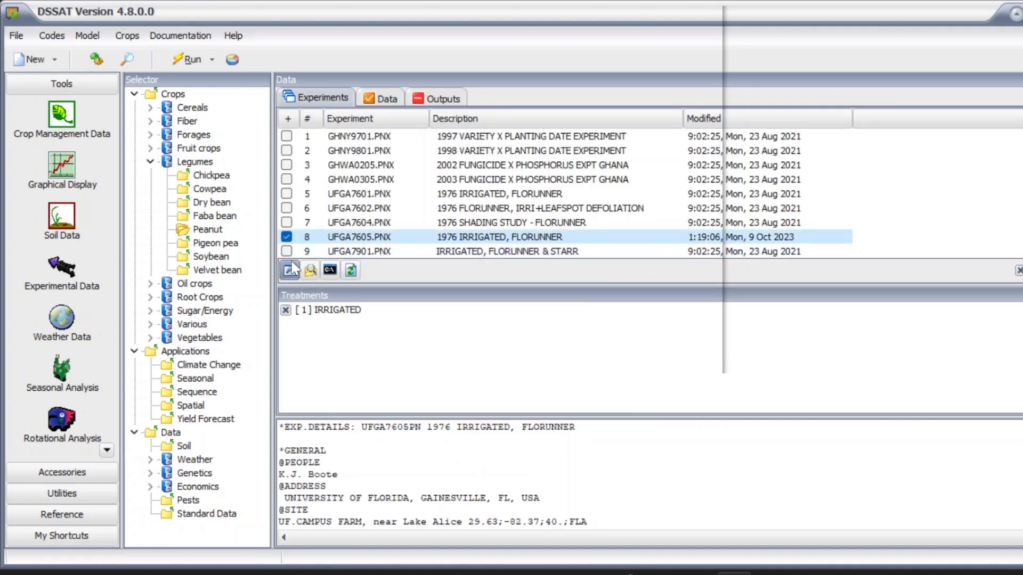
pyautogui.click(184, 59)
pyautogui.click(694, 218)
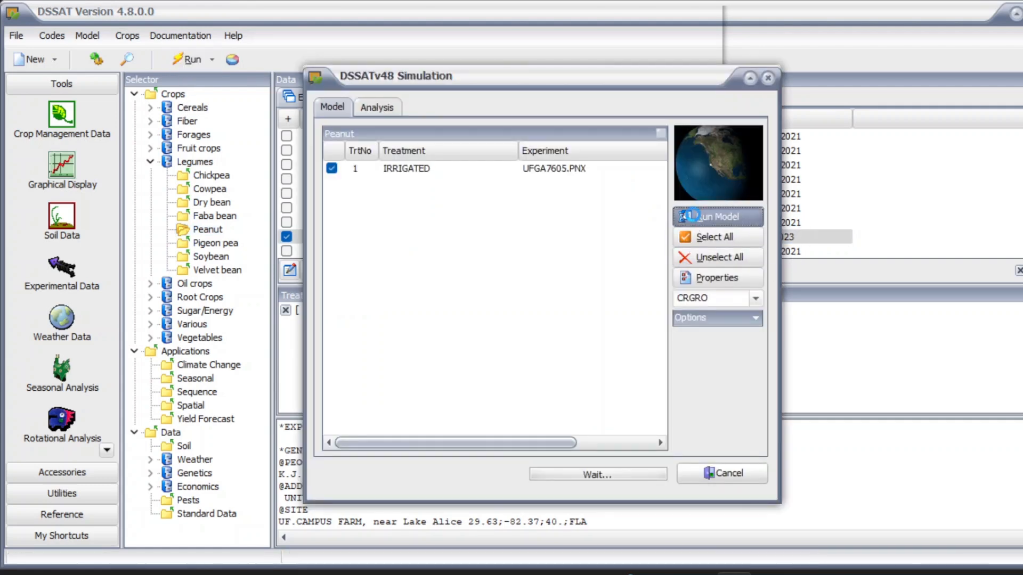
pyautogui.click(480, 312)
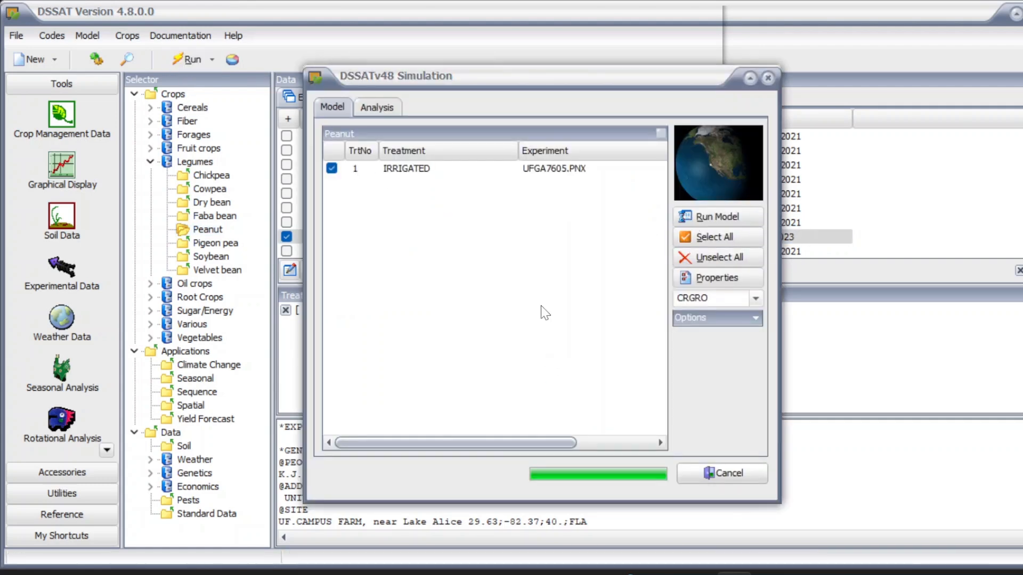
# Step: Choose only PlantGro.OUT among the simulation's output files and open it for plotting
pyautogui.click(384, 114)
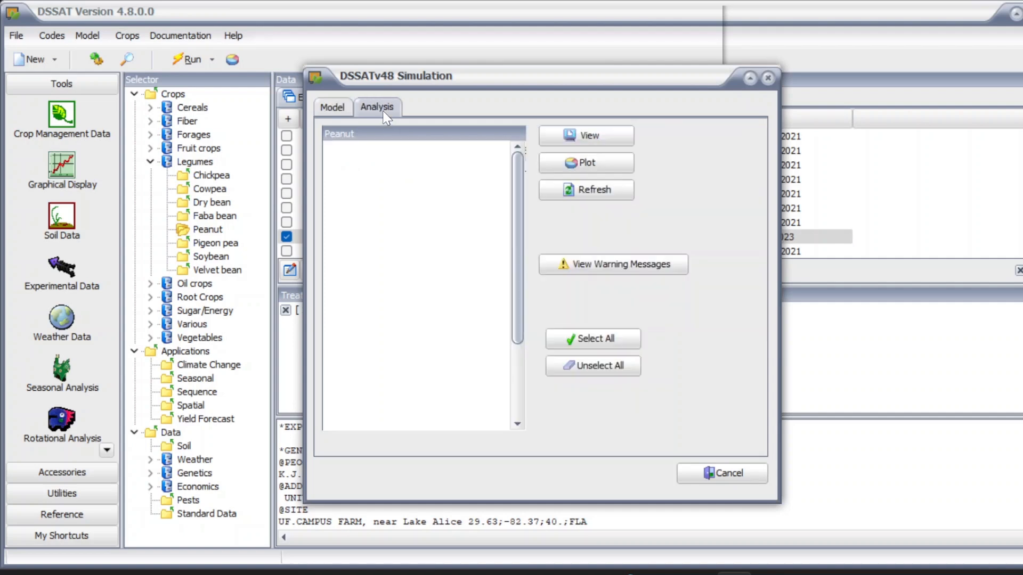
pyautogui.click(331, 260)
pyautogui.click(331, 276)
pyautogui.click(331, 259)
pyautogui.click(583, 162)
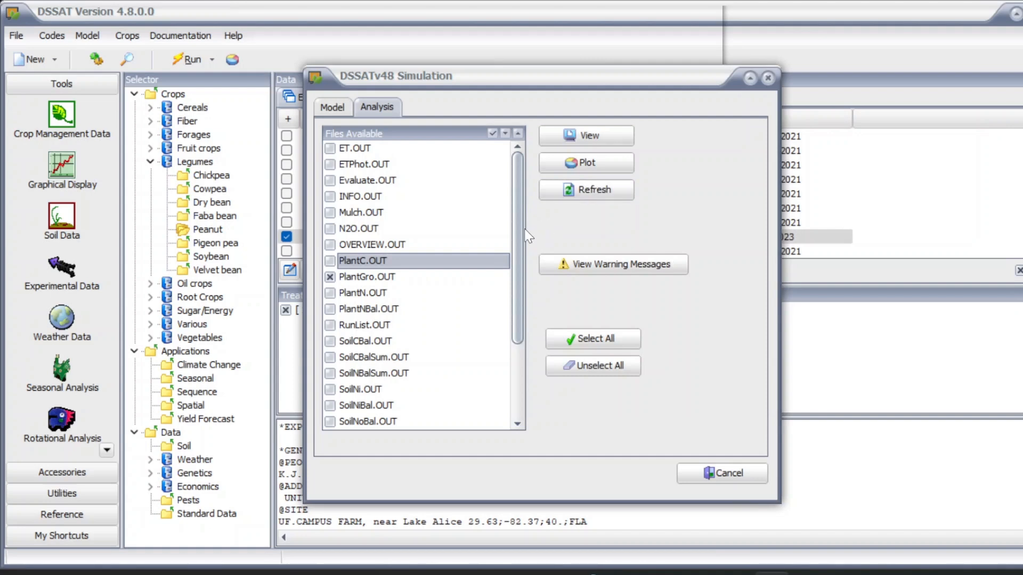
pyautogui.click(584, 270)
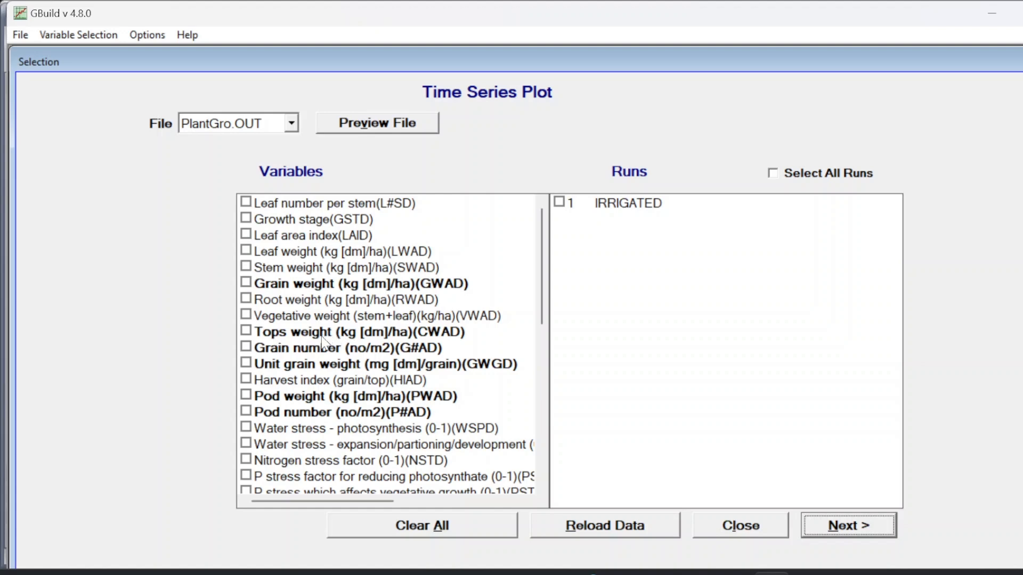
# Step: Plot grain weight (GWAD) and tops weight (CWAD) as a time series for the IRRIGATED run
pyautogui.click(247, 284)
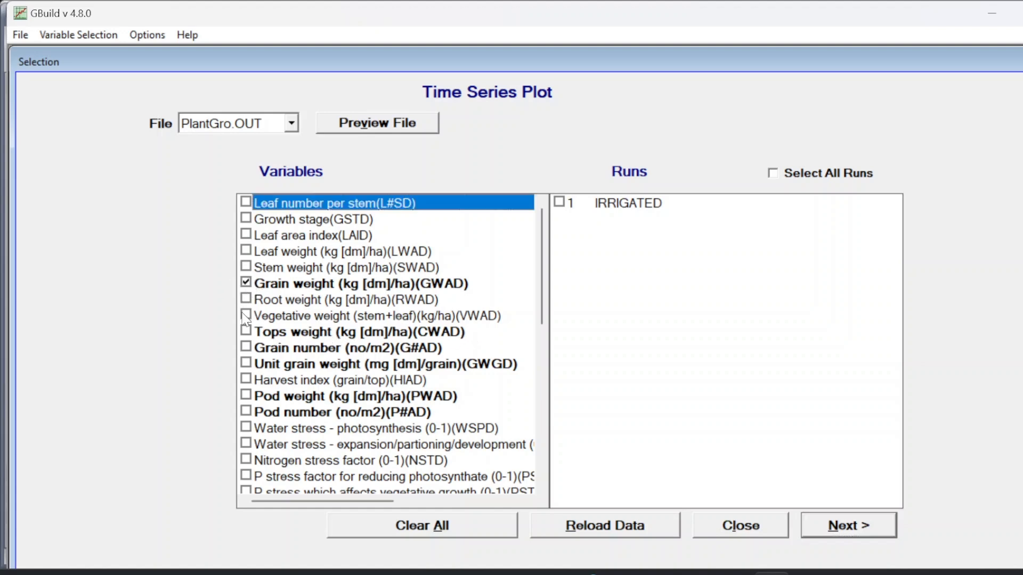
pyautogui.click(592, 207)
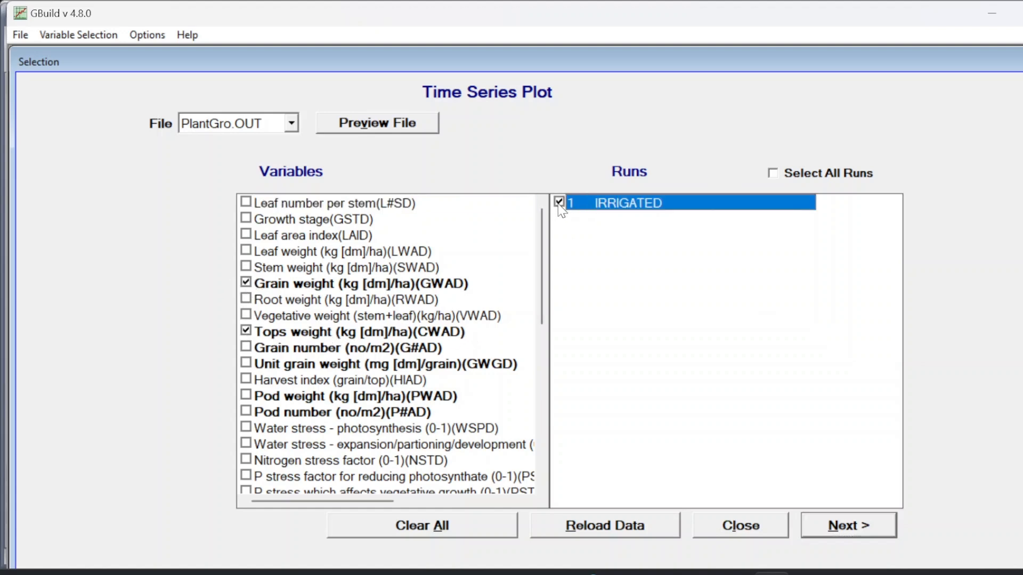
pyautogui.click(850, 527)
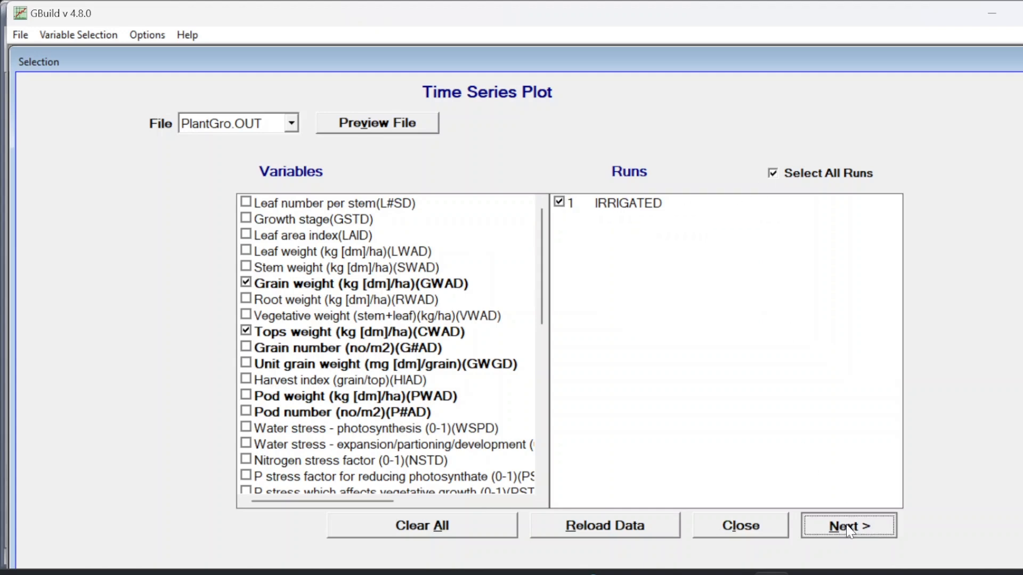
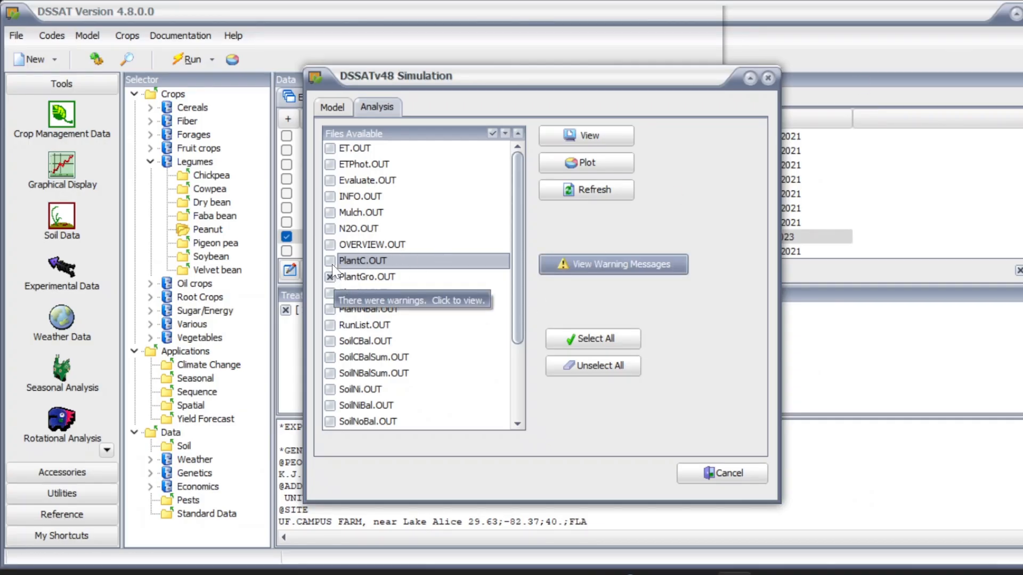
# Step: Add PlantN.OUT to the files for plotting, graph pod weight (PWAD) for all runs, and close the graph and simulation windows
pyautogui.click(331, 294)
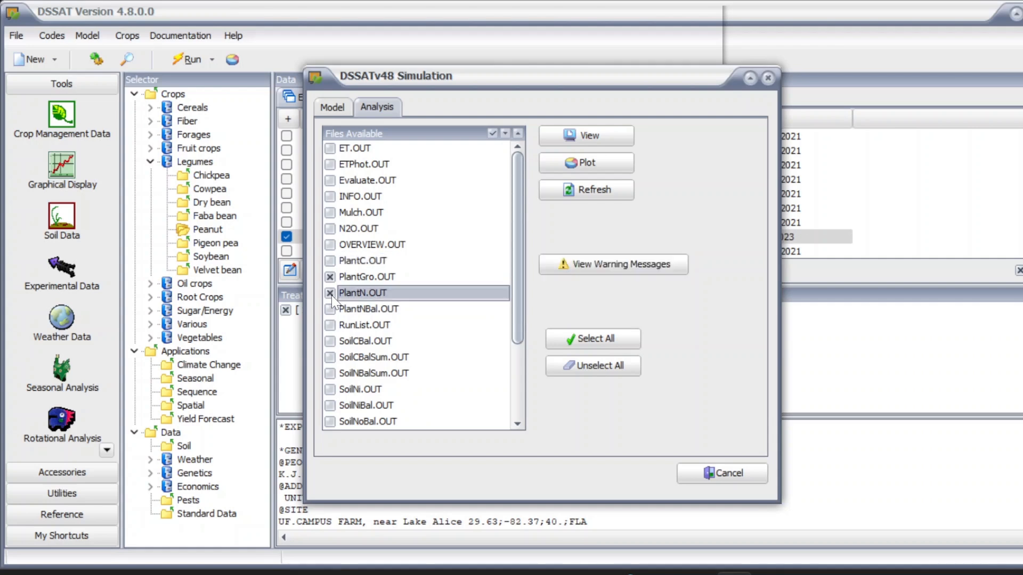
pyautogui.click(613, 159)
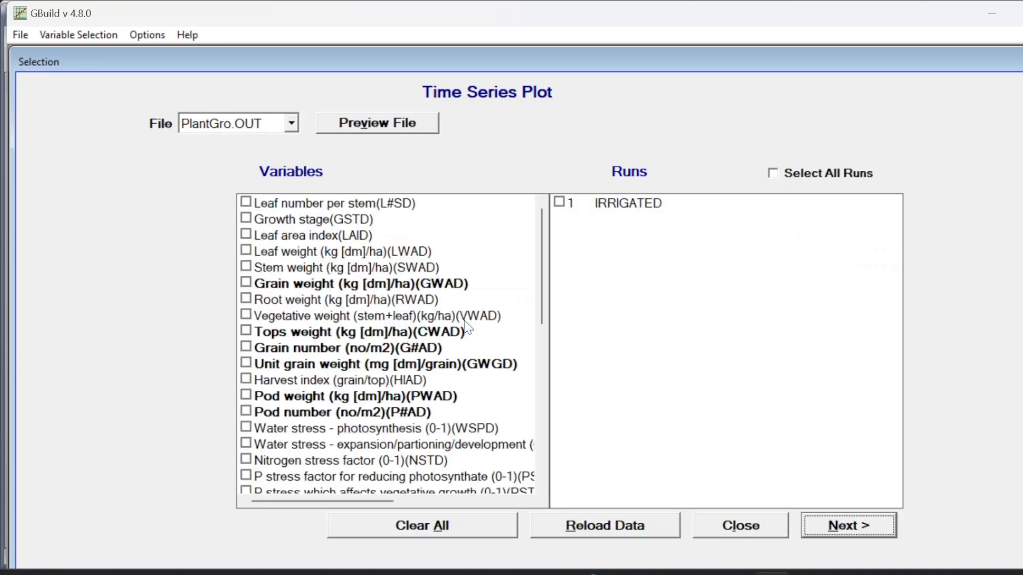
pyautogui.moveTo(542, 298)
pyautogui.mouseDown()
pyautogui.moveTo(544, 446)
pyautogui.moveTo(543, 290)
pyautogui.mouseUp()
pyautogui.click(245, 332)
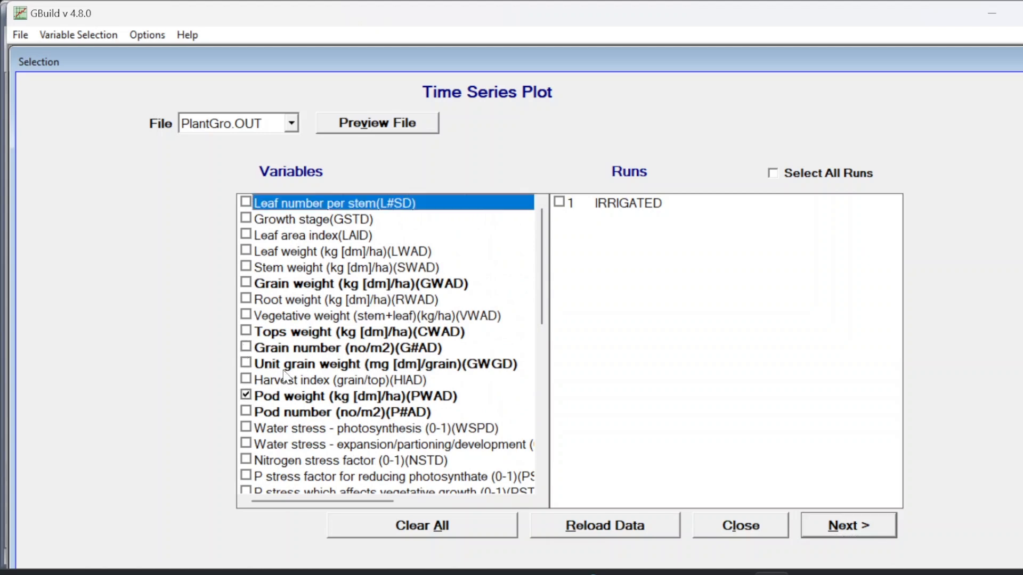
pyautogui.click(803, 176)
pyautogui.click(830, 526)
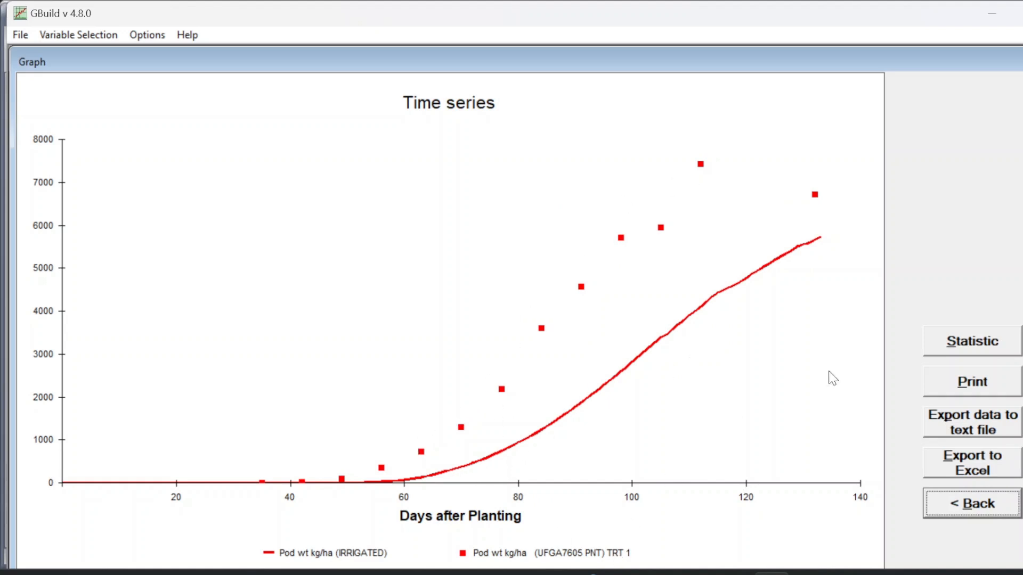
pyautogui.click(1022, 13)
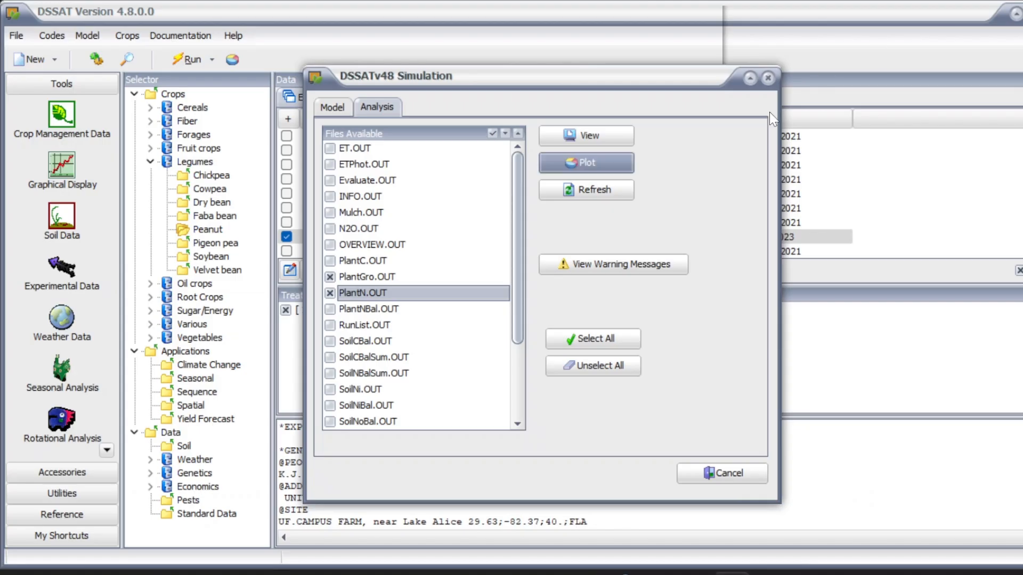
pyautogui.click(768, 78)
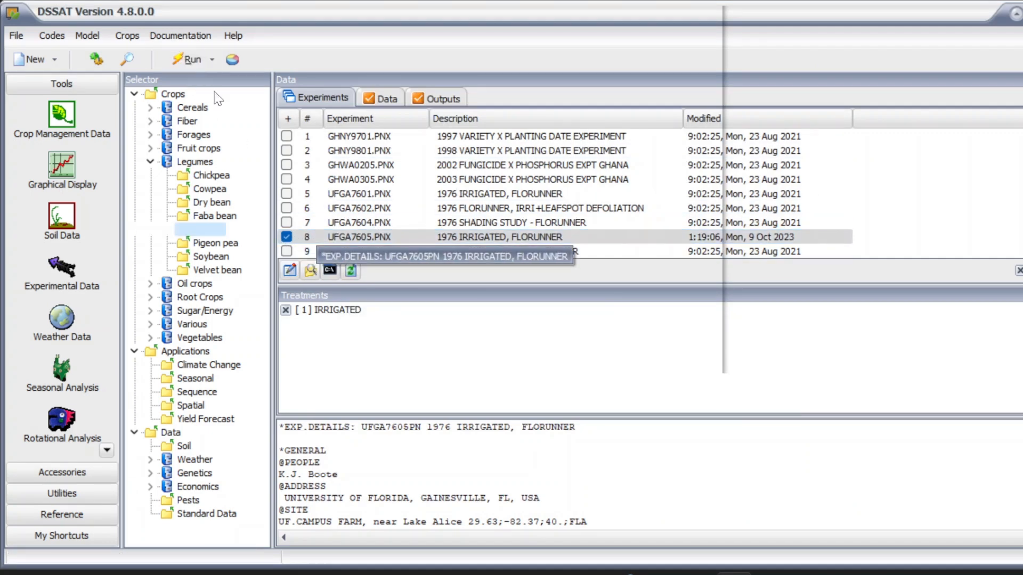
# Step: Open experiment UFGA7605.PNX for editing, check its cultivar settings, and close it without saving
pyautogui.click(291, 272)
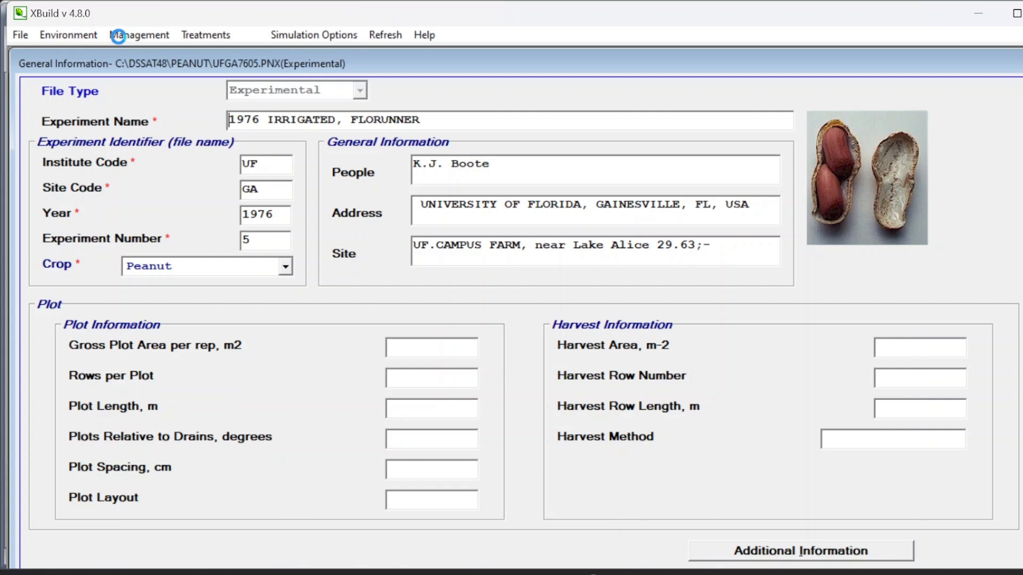
pyautogui.click(118, 44)
pyautogui.click(135, 53)
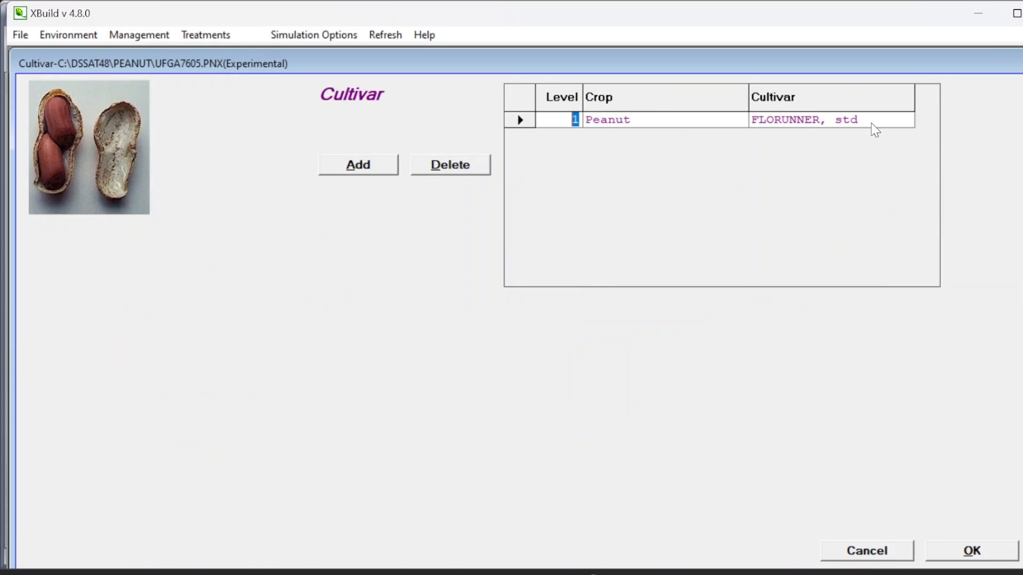
pyautogui.click(1022, 14)
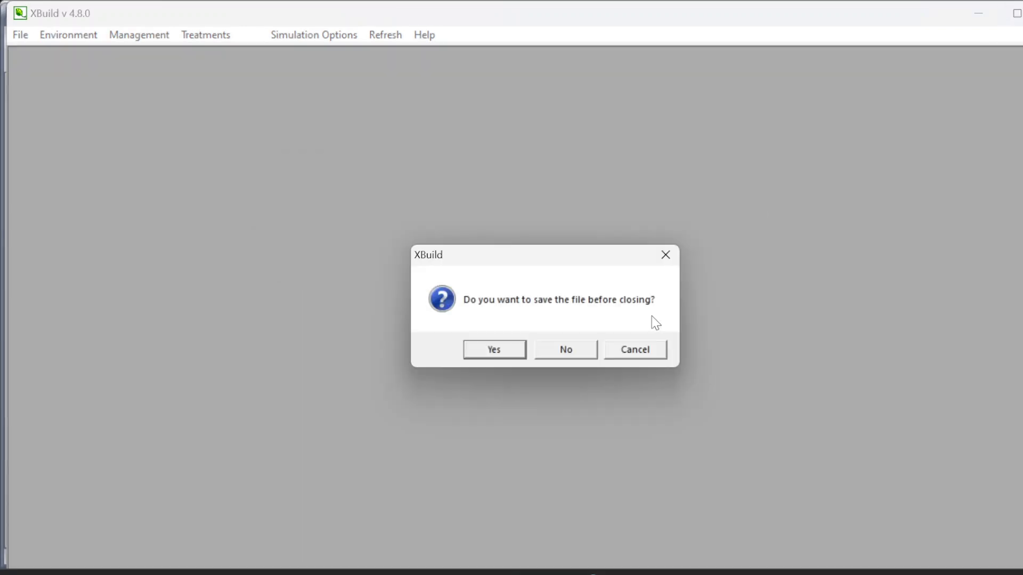
pyautogui.click(587, 352)
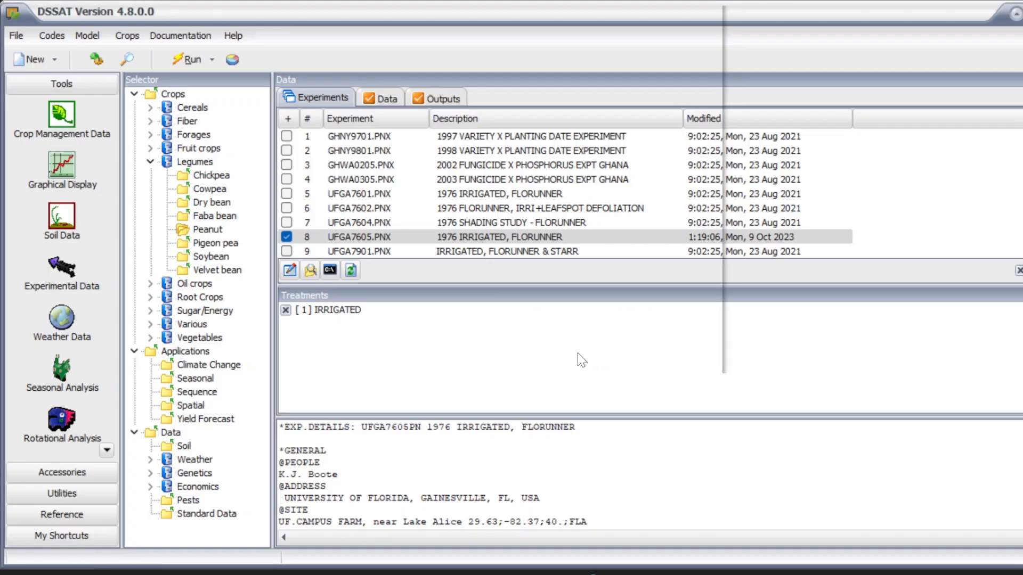
# Step: Refresh the experiment list and rerun the model for the IRRIGATED treatment of UFGA7605.PNX
pyautogui.click(347, 270)
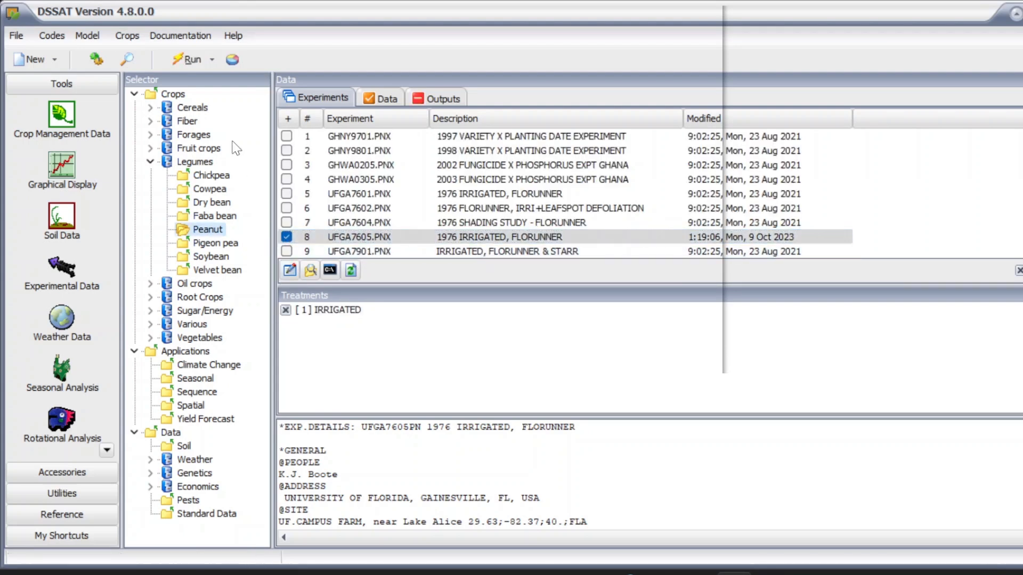
pyautogui.click(188, 59)
pyautogui.click(717, 219)
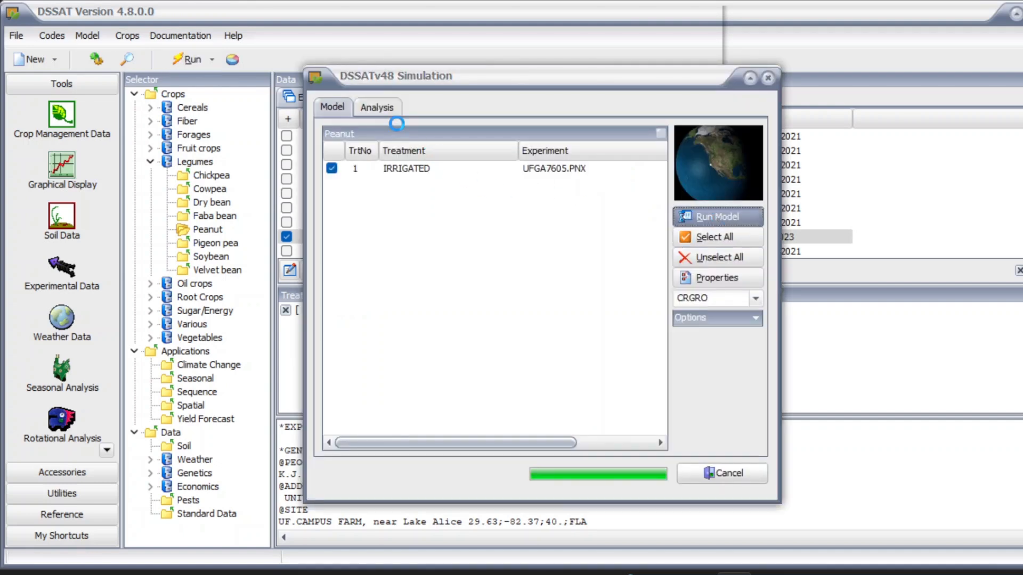
pyautogui.click(564, 314)
# Step: Open OVERVIEW.OUT from the simulation outputs in a maximized window and examine the crop and soil status by development stage
pyautogui.click(394, 109)
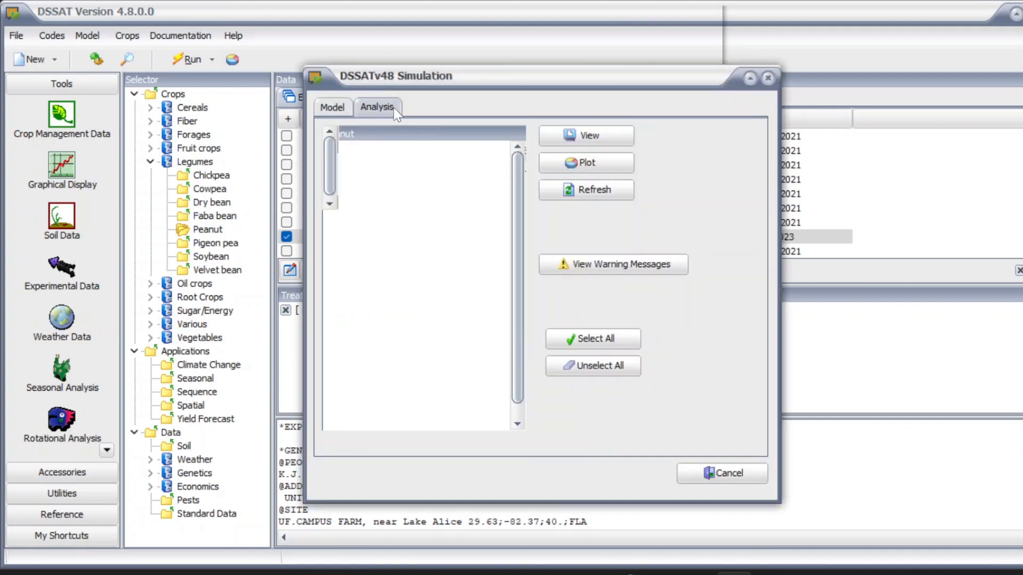
pyautogui.click(330, 245)
pyautogui.click(586, 135)
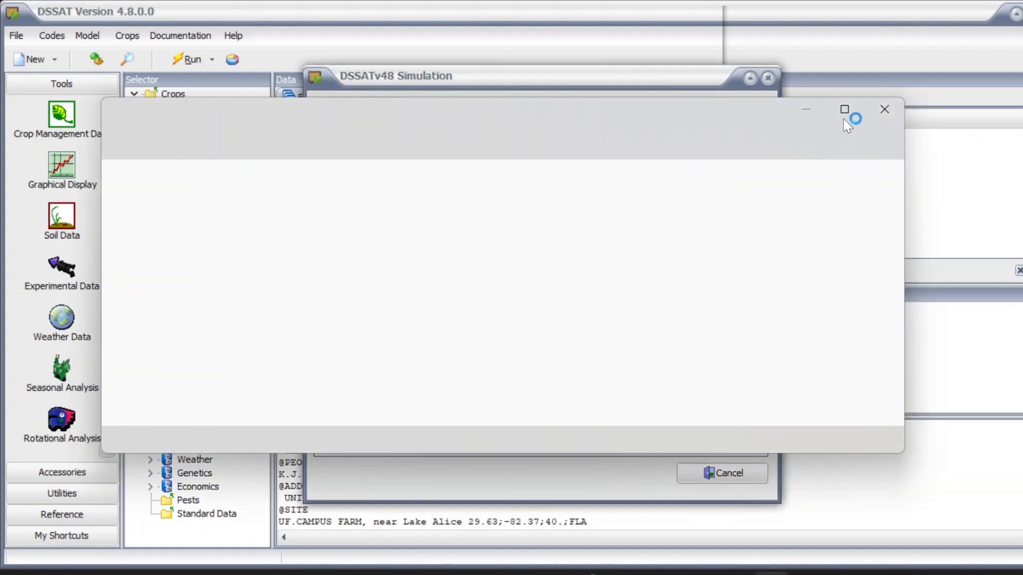
pyautogui.click(845, 111)
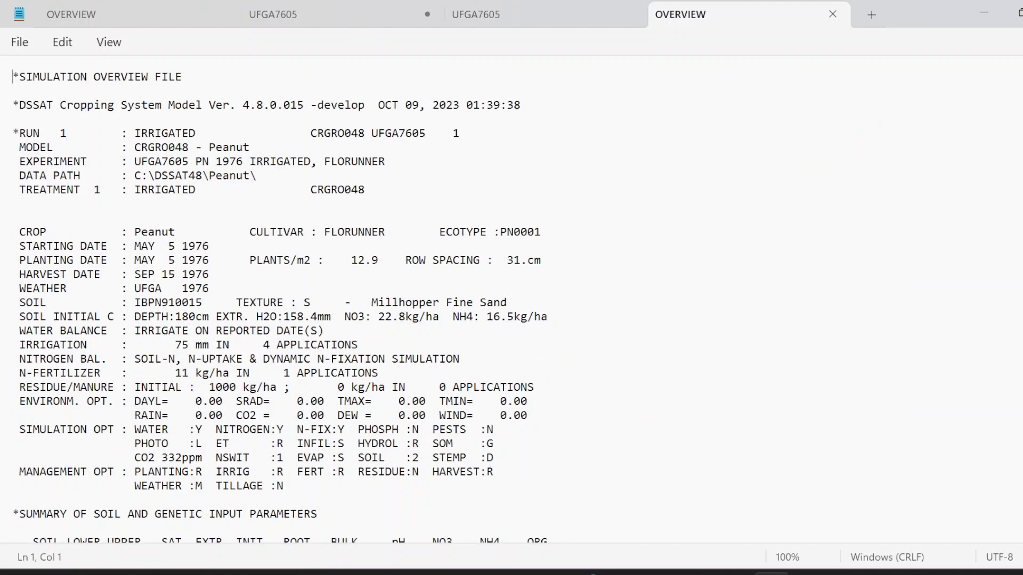
pyautogui.scroll(-20, 512, 298)
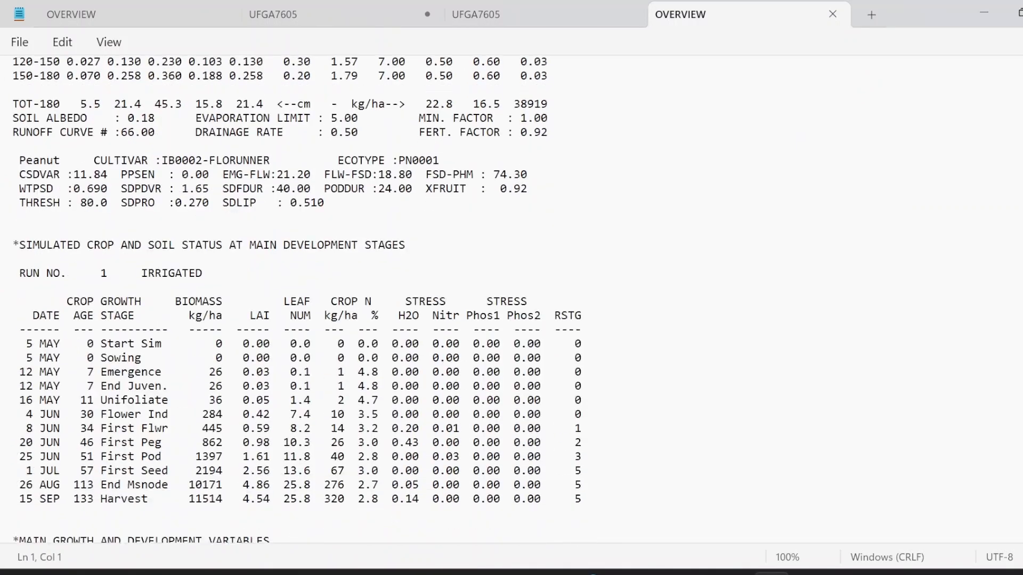
# Step: Compare the simulated and measured yield at harvest maturity among the main growth and development variables, and leave the overview and simulation windows
pyautogui.scroll(-2, 420, 202)
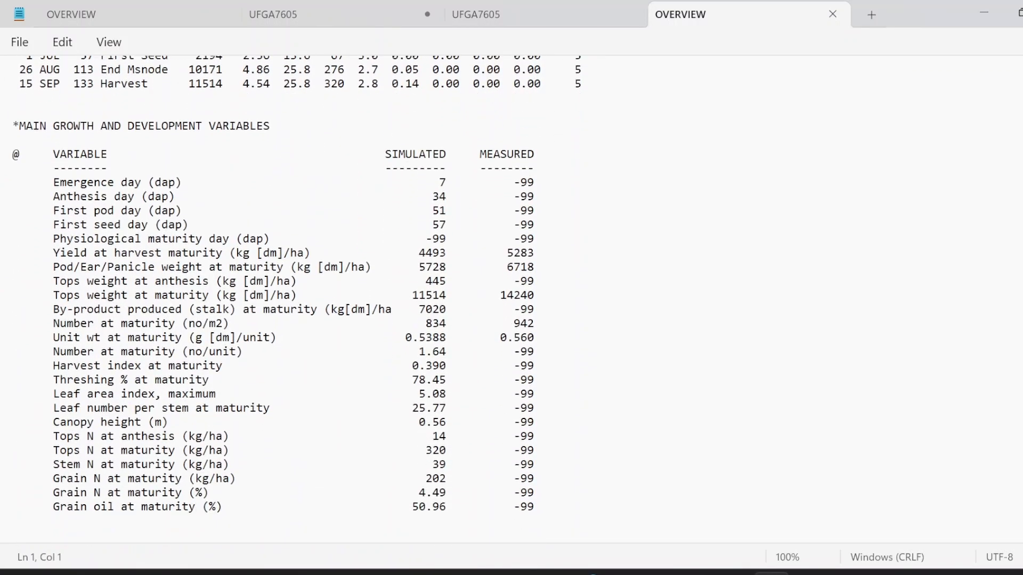
pyautogui.moveTo(91, 259); pyautogui.dragTo(371, 259)
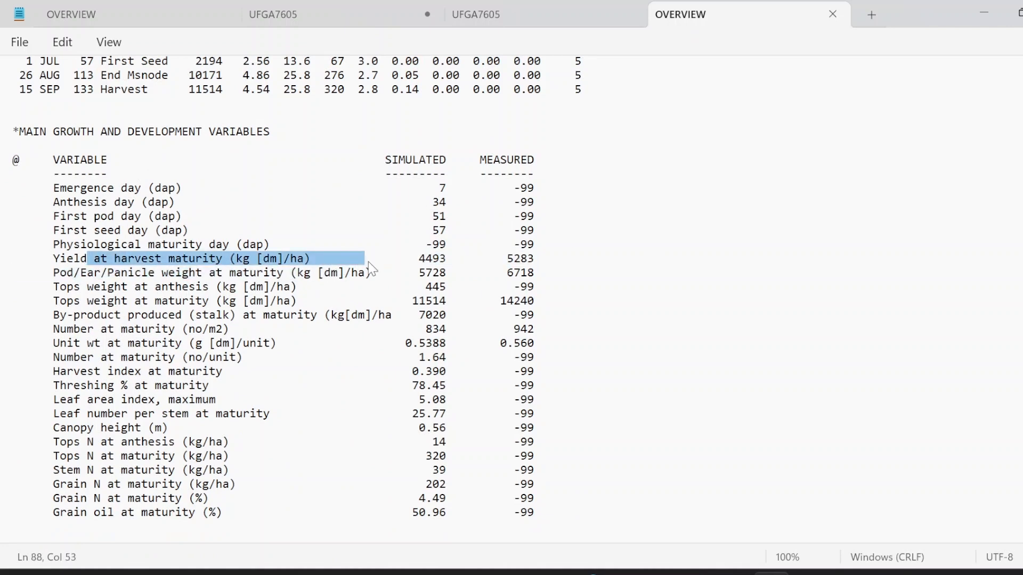
pyautogui.click(449, 260)
pyautogui.moveTo(448, 260); pyautogui.dragTo(419, 261)
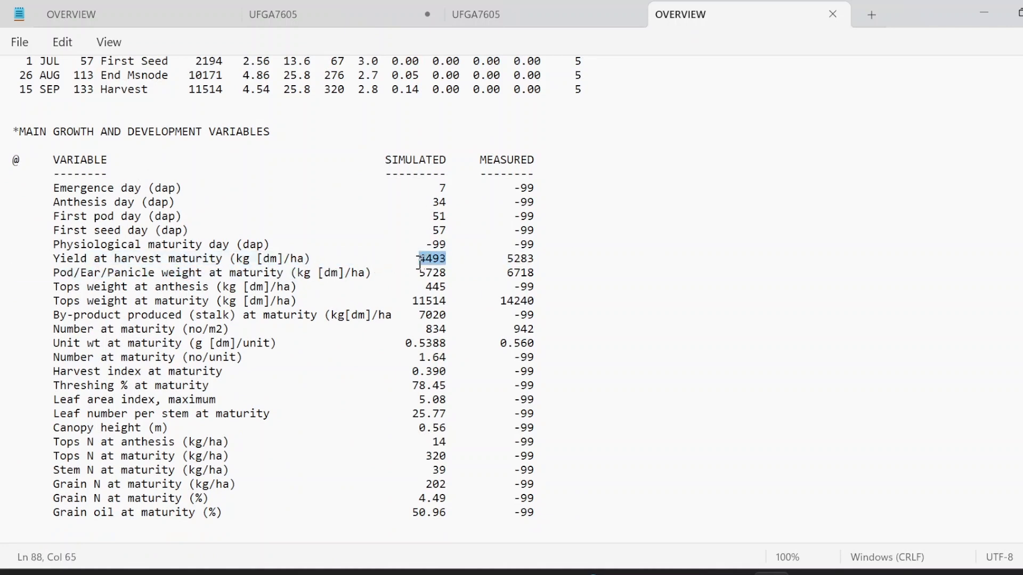
pyautogui.doubleClick(509, 261)
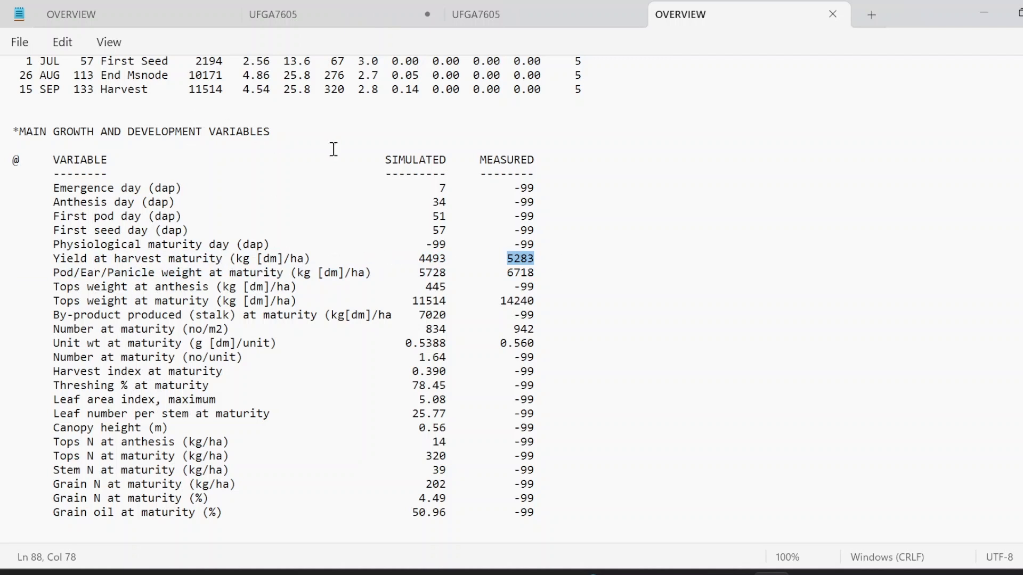
pyautogui.moveTo(419, 259); pyautogui.dragTo(537, 260)
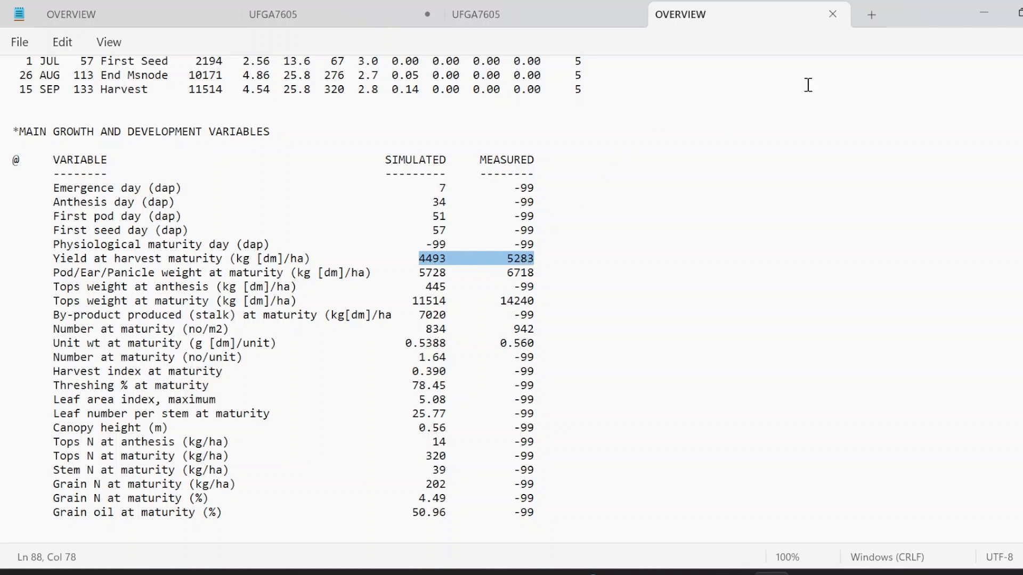
pyautogui.click(970, 2)
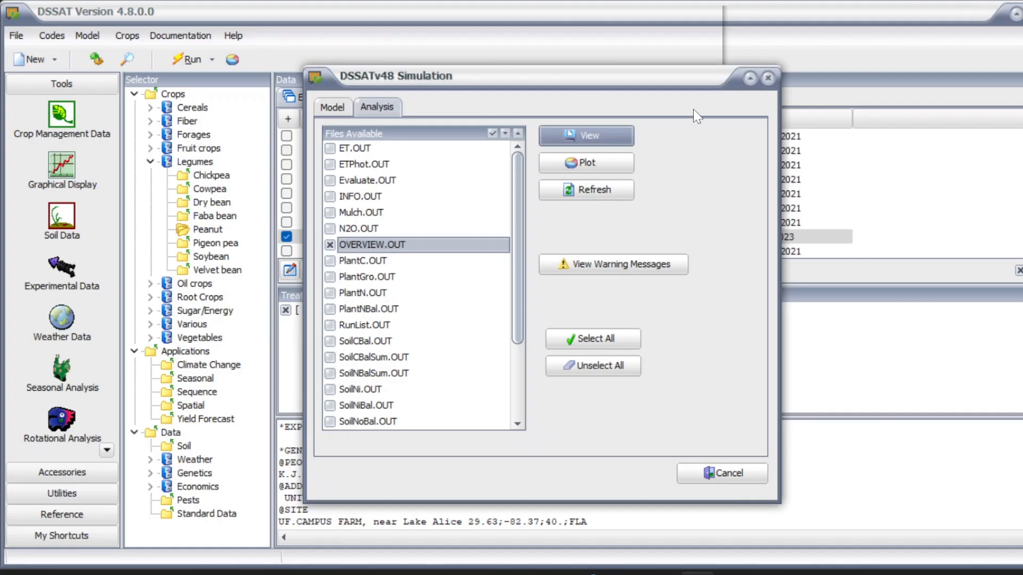
pyautogui.click(768, 79)
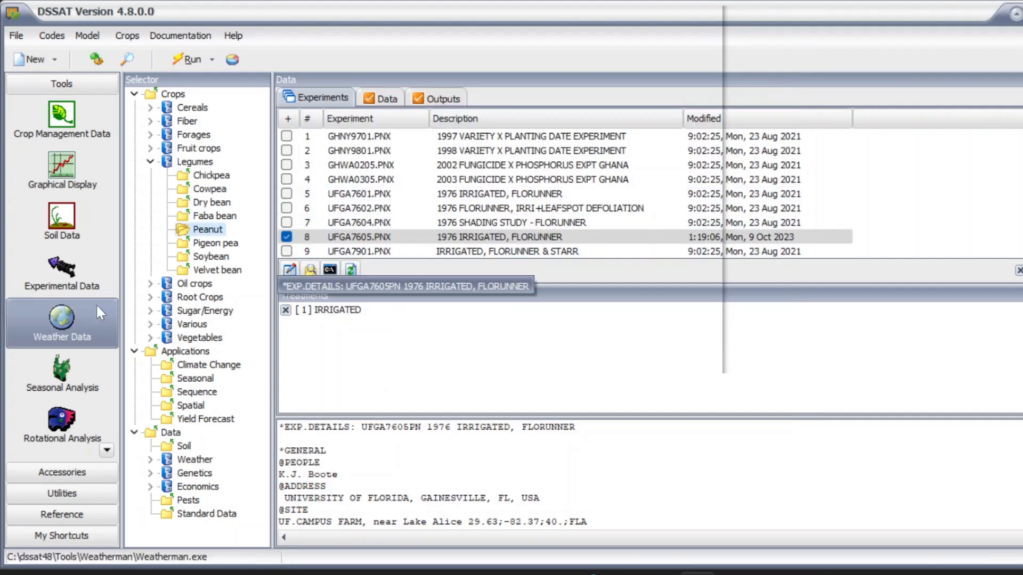
# Step: Start the GLUE Coefficient Estimator and choose the Peanut cultivar IB0002 FLORUNNER, std for calibration
pyautogui.click(84, 469)
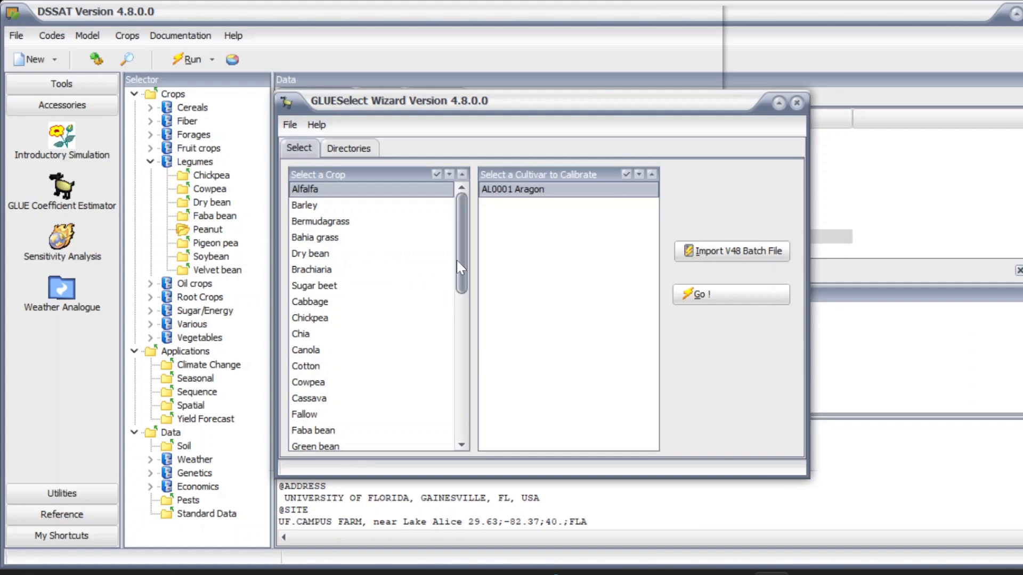
pyautogui.moveTo(456, 259); pyautogui.dragTo(467, 327)
pyautogui.click(307, 334)
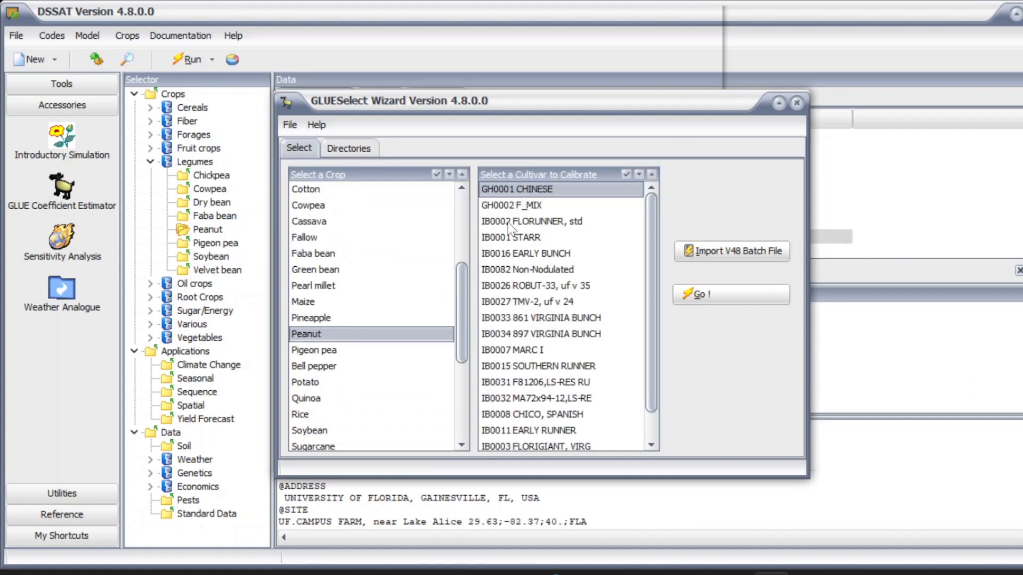
pyautogui.moveTo(646, 229); pyautogui.dragTo(648, 263)
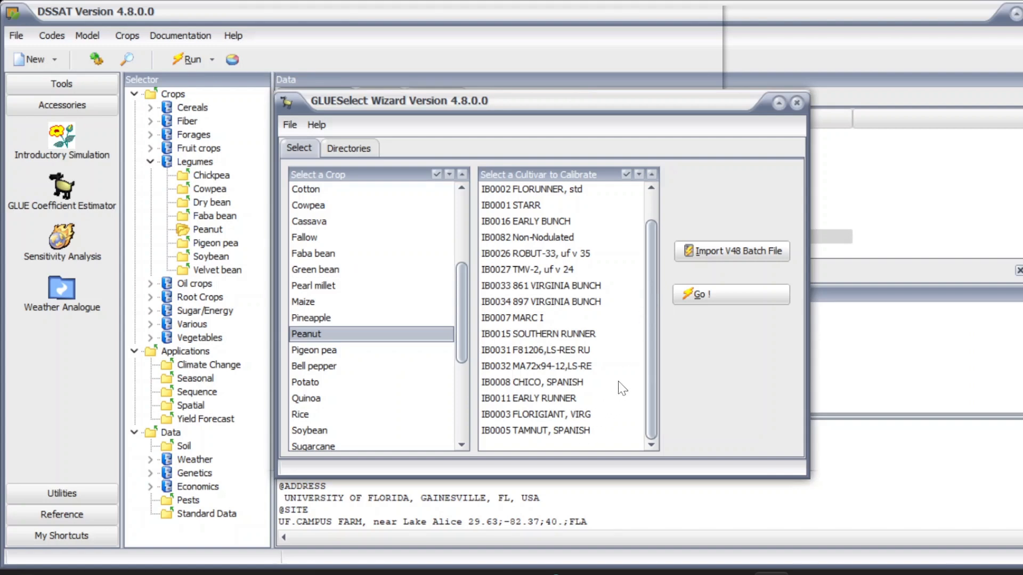
pyautogui.click(565, 192)
pyautogui.click(736, 294)
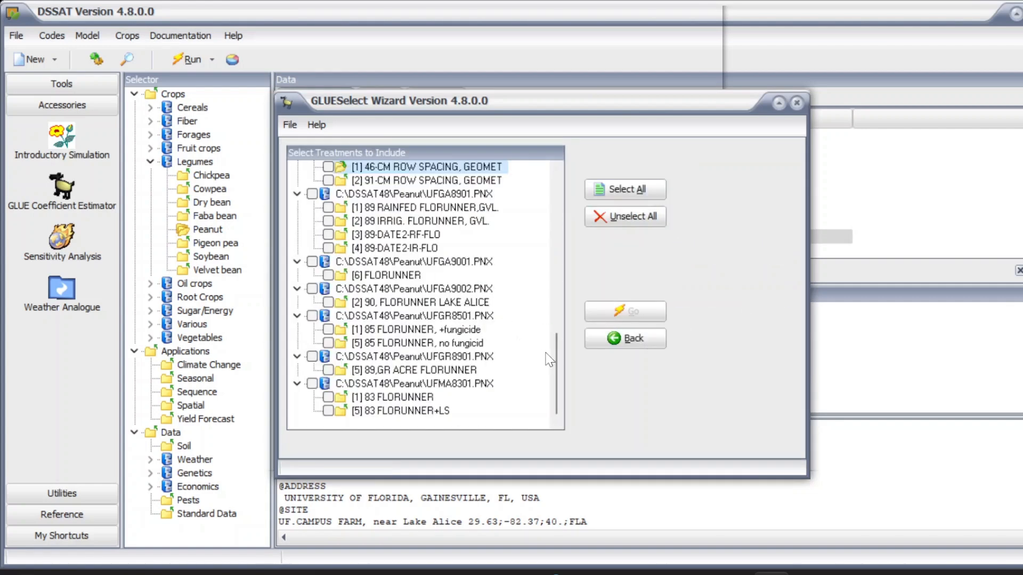
# Step: Include the UFGA7605.PNX treatment in the calibration, backing up existing GLUE work files and saving the batch file as FLORUNNER,_std
pyautogui.moveTo(557, 356); pyautogui.dragTo(561, 173)
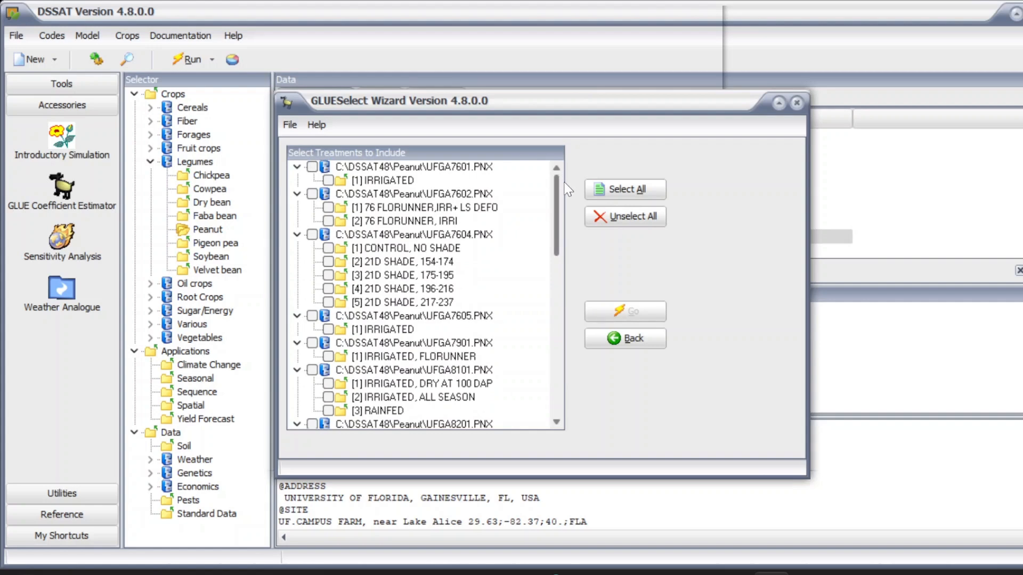
pyautogui.click(320, 316)
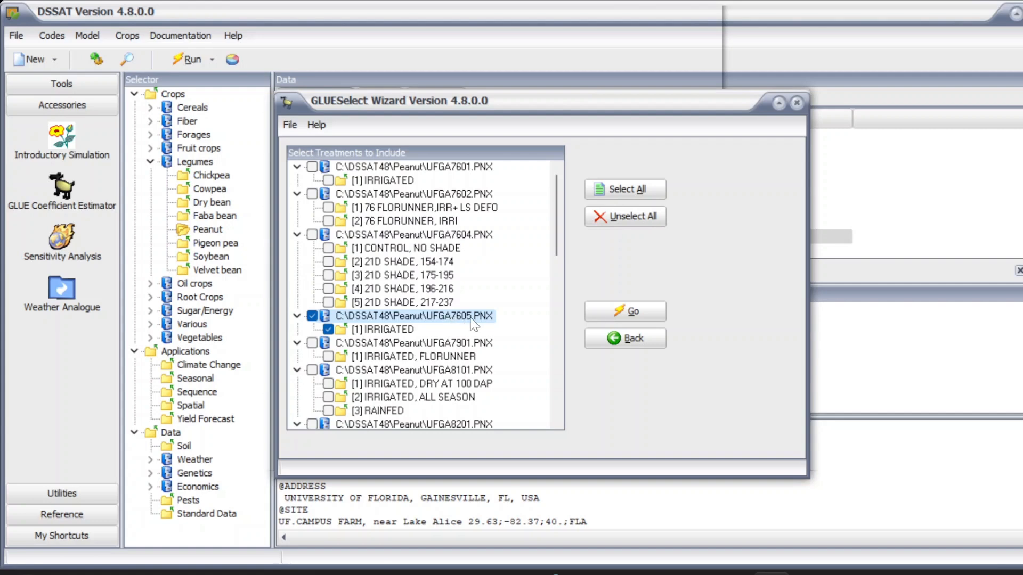
pyautogui.click(601, 311)
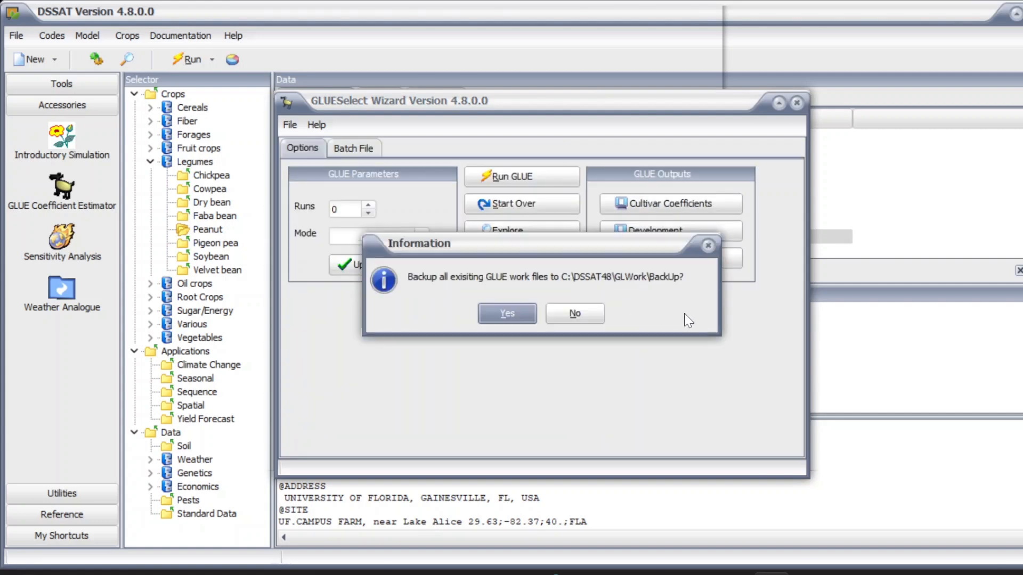
pyautogui.click(491, 319)
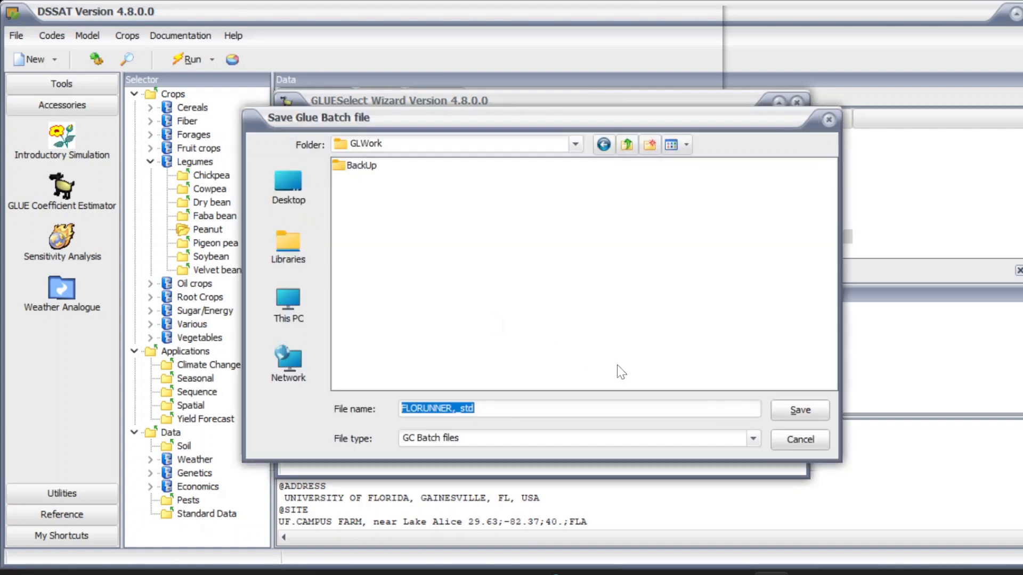
pyautogui.click(778, 404)
# Step: Update the GLUE parameters to 100 runs in All parameters mode and run GLUE
pyautogui.doubleClick(356, 211)
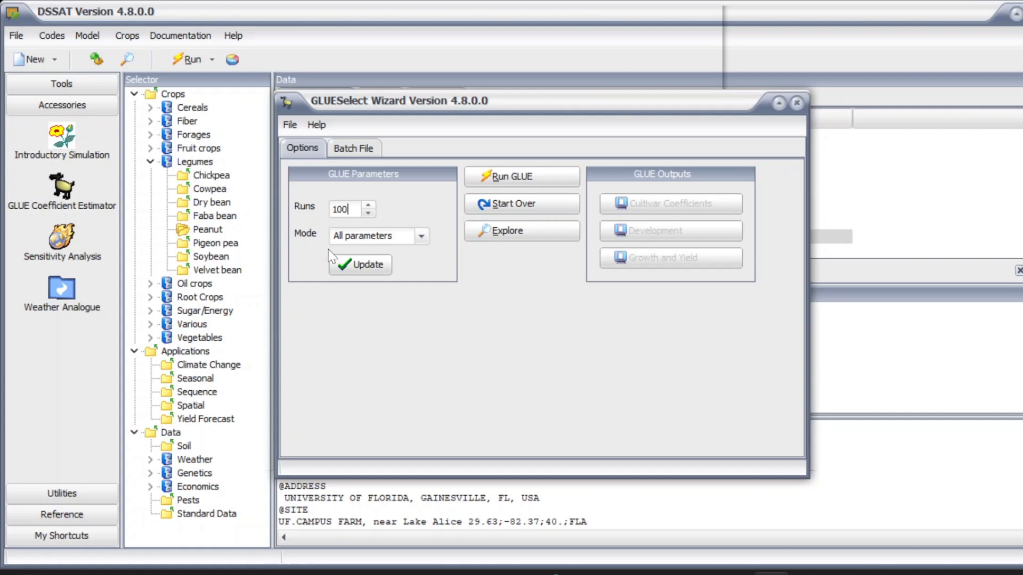
pyautogui.click(344, 259)
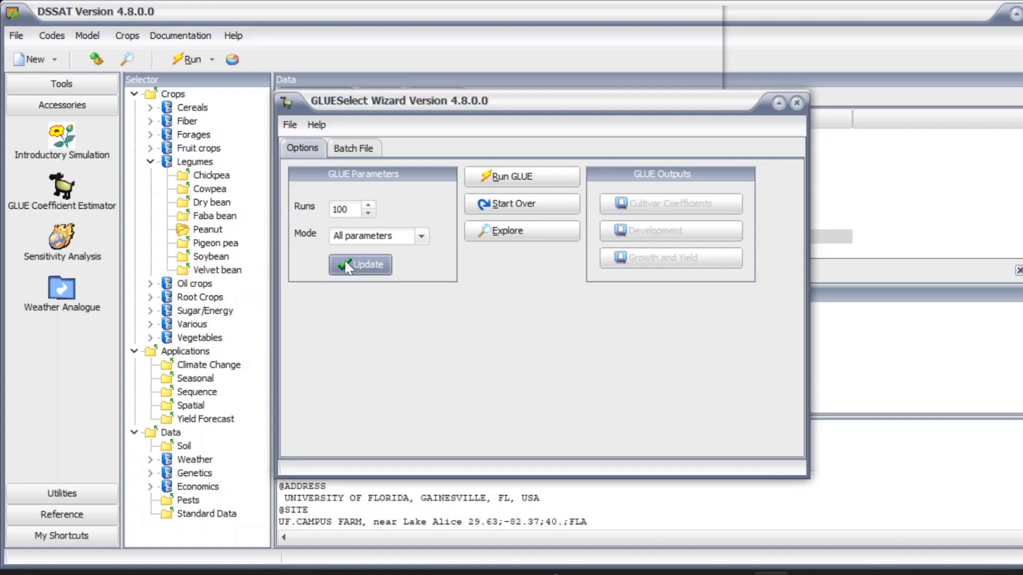
pyautogui.click(494, 180)
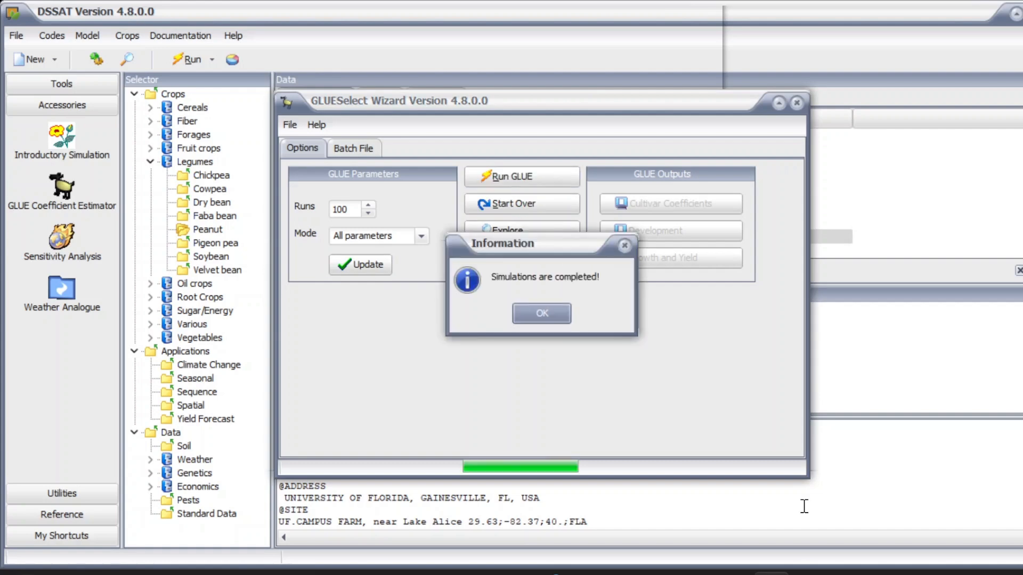
pyautogui.click(538, 314)
# Step: Open the estimated cultivar coefficients in a maximized window without word wrap and copy the whole IB0002 FLORUNNER line
pyautogui.click(661, 205)
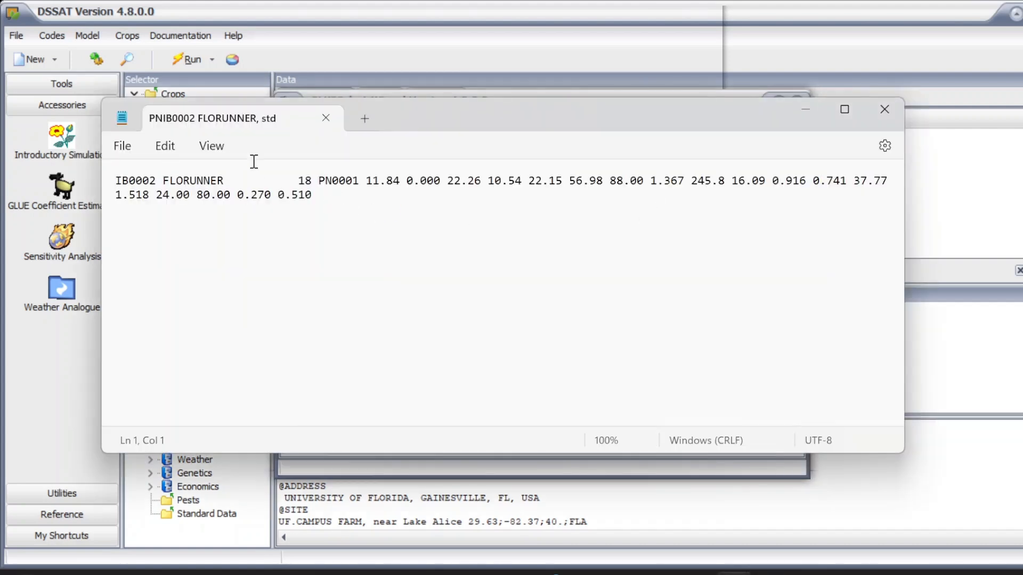
pyautogui.click(212, 146)
pyautogui.click(248, 228)
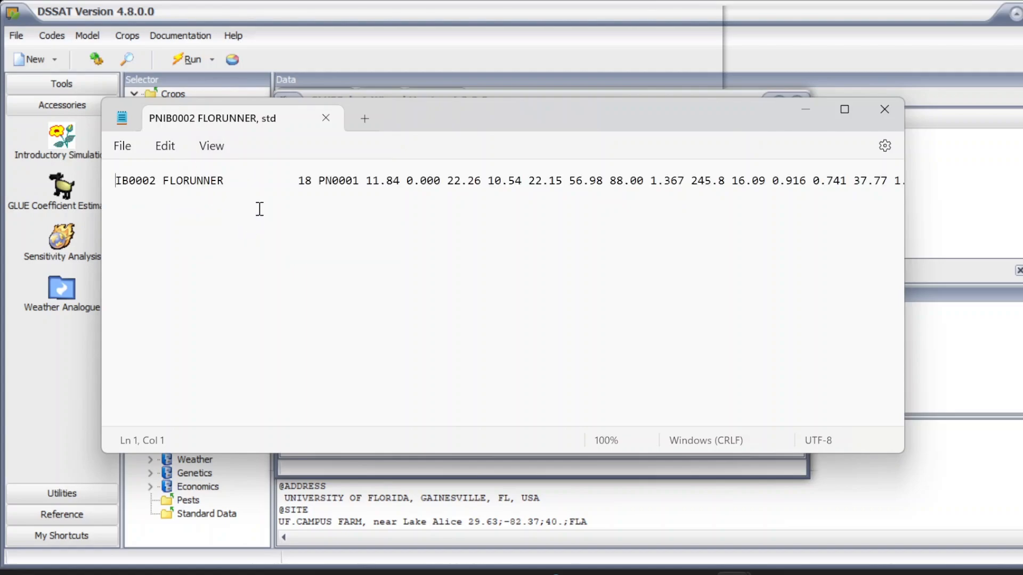
pyautogui.click(844, 110)
pyautogui.moveTo(970, 95); pyautogui.dragTo(11, 67)
pyautogui.rightClick(45, 69)
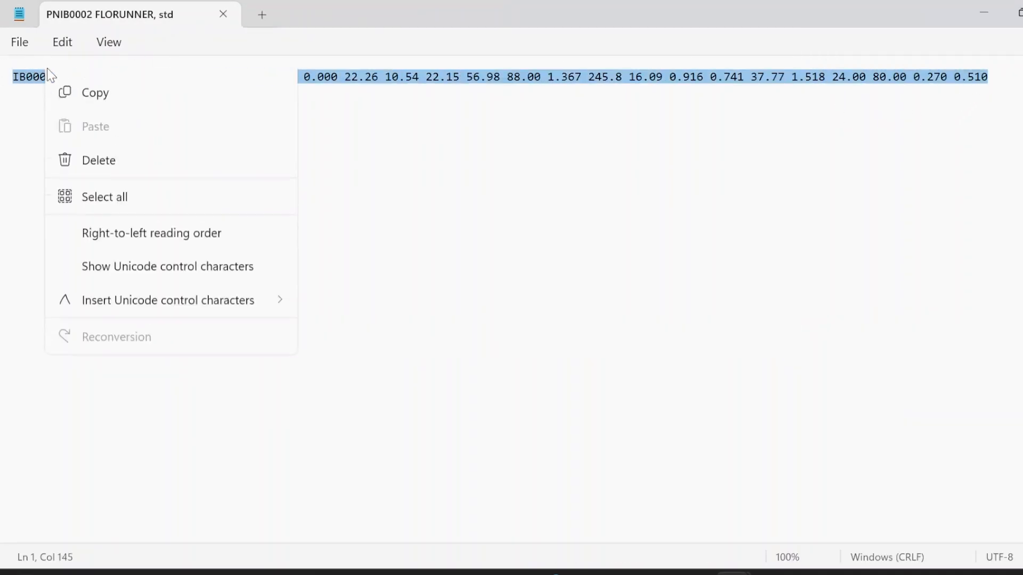
pyautogui.click(100, 158)
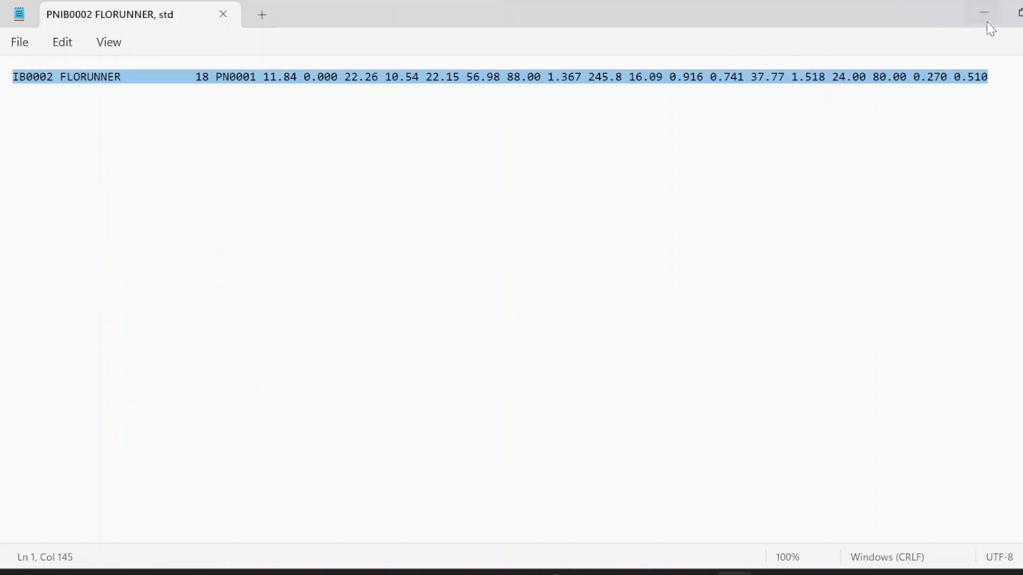
pyautogui.click(1022, 12)
# Step: Open the GLUE Development output and compare the mean and maximum-probability values of the coefficients, including CSDL and FL-SD
pyautogui.click(643, 238)
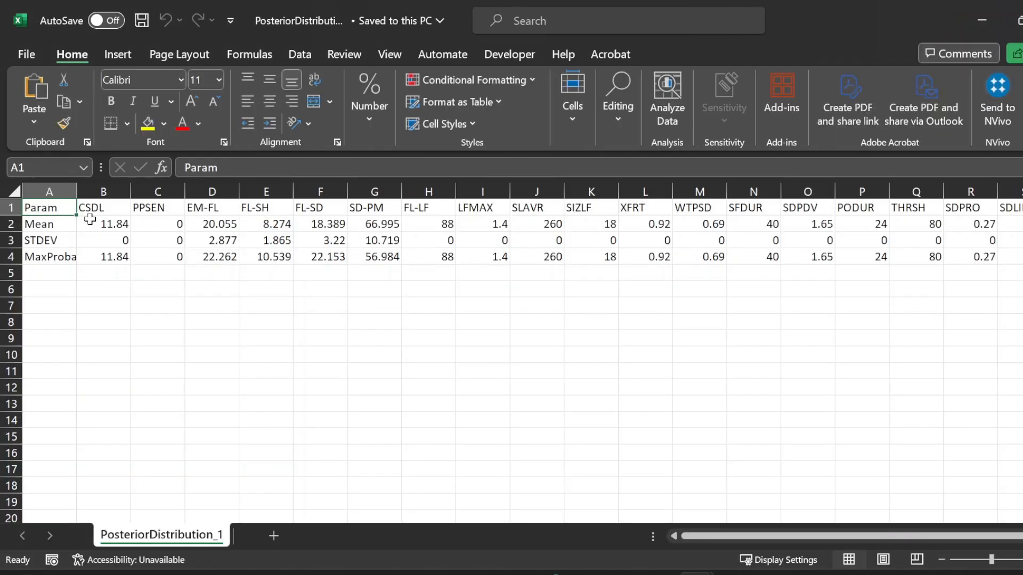
pyautogui.click(104, 223)
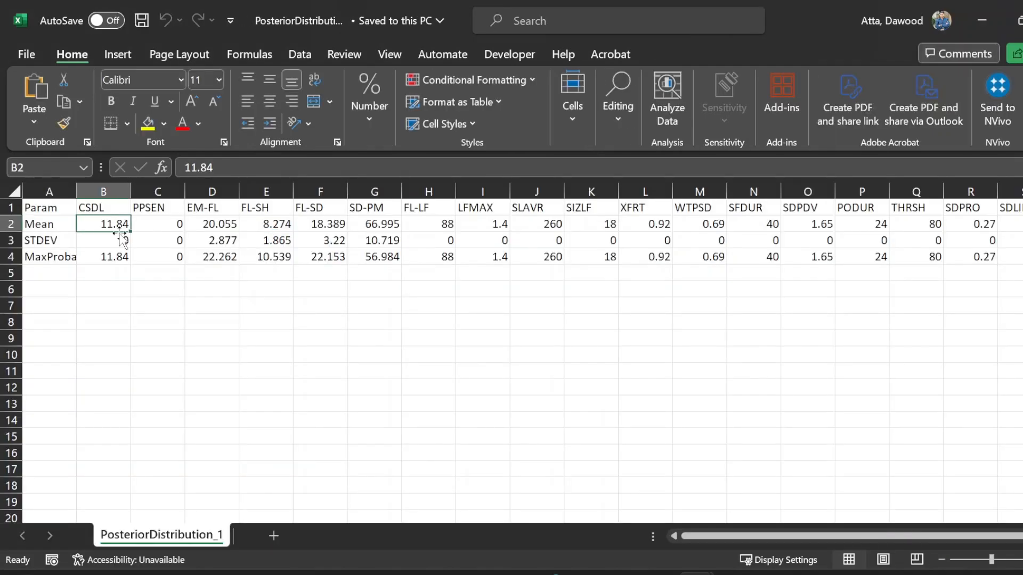
pyautogui.click(113, 262)
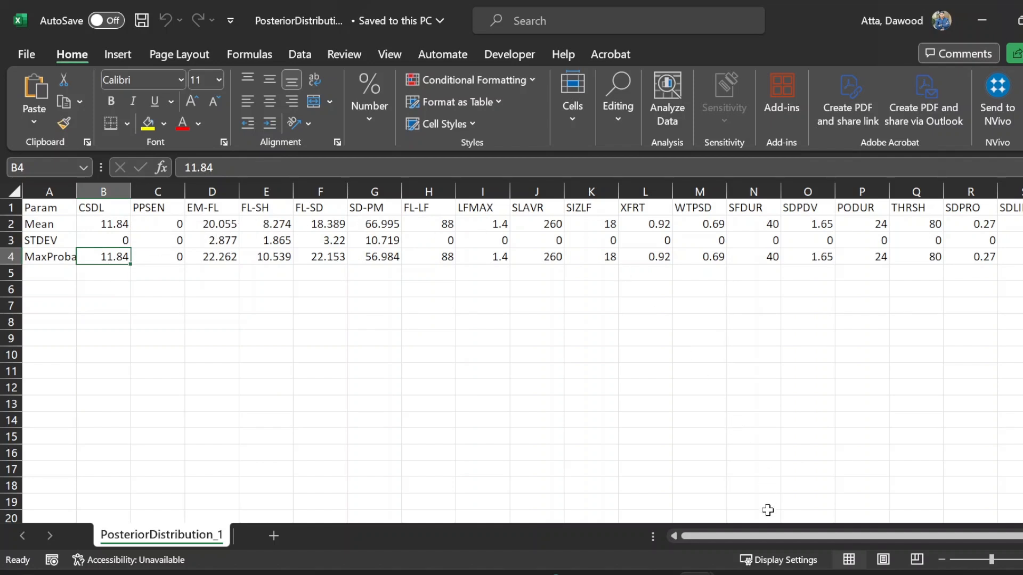
pyautogui.moveTo(760, 543); pyautogui.dragTo(876, 545)
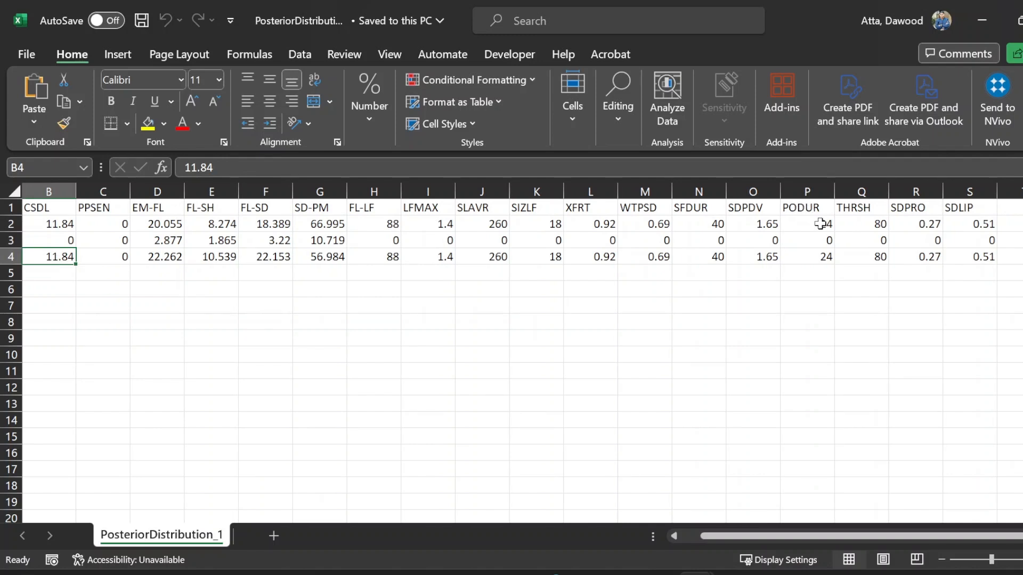
pyautogui.moveTo(742, 543); pyautogui.dragTo(685, 544)
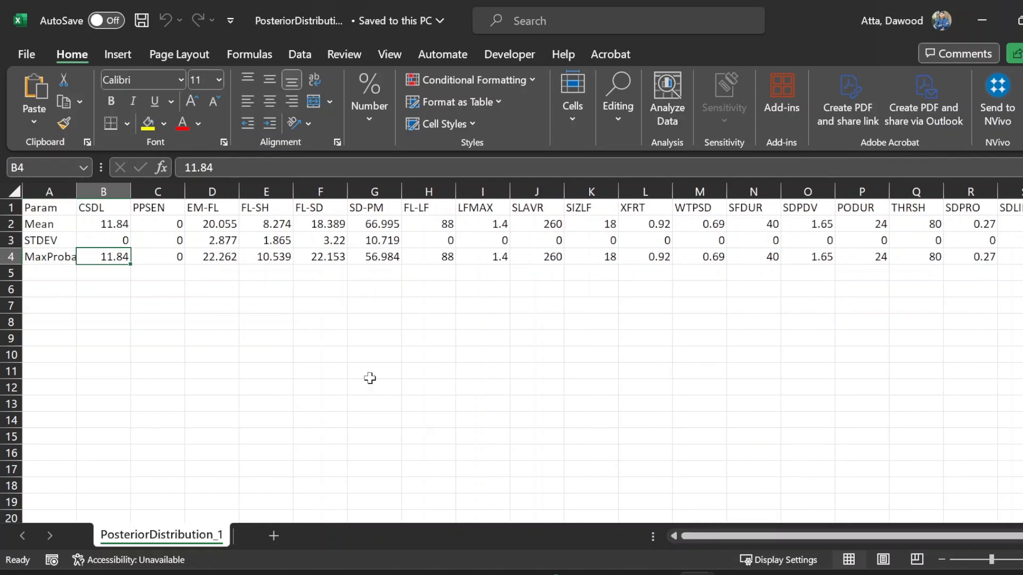
pyautogui.click(319, 225)
pyautogui.click(332, 260)
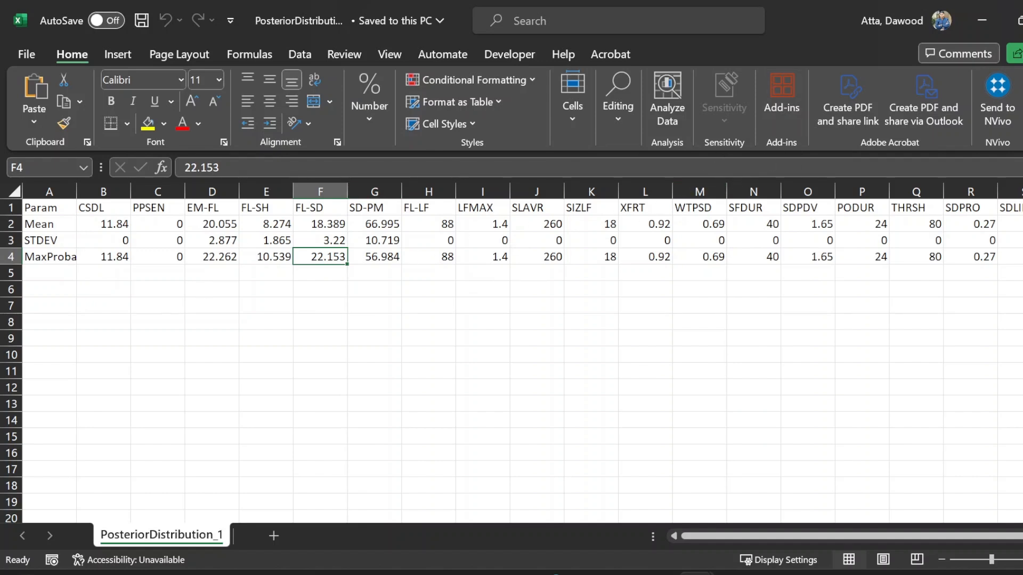
pyautogui.click(982, 20)
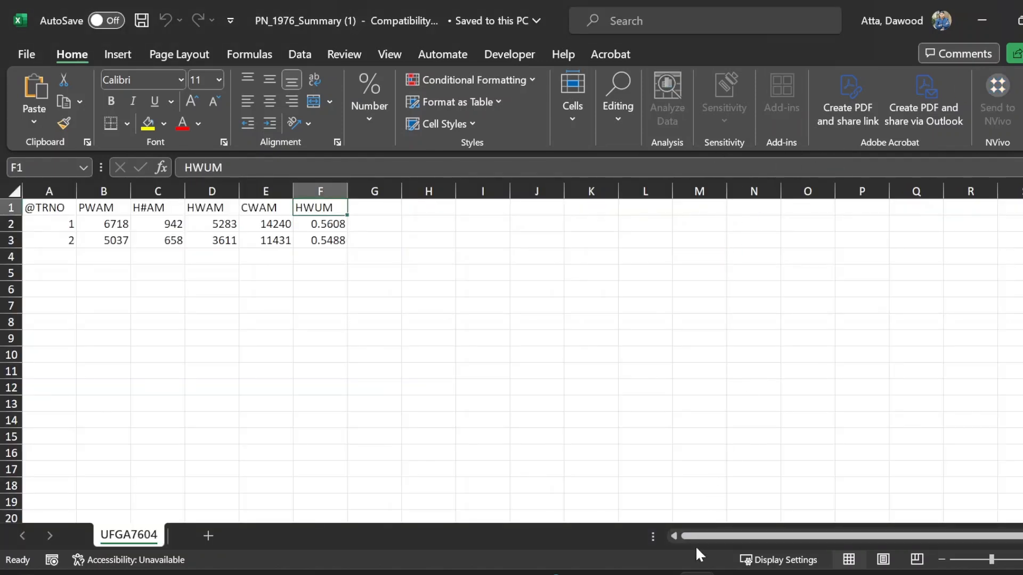
# Step: Return to the GLUE wizard, open the Growth and Yield output, and compare the mean and maximum-probability values of SDPDV
pyautogui.click(771, 574)
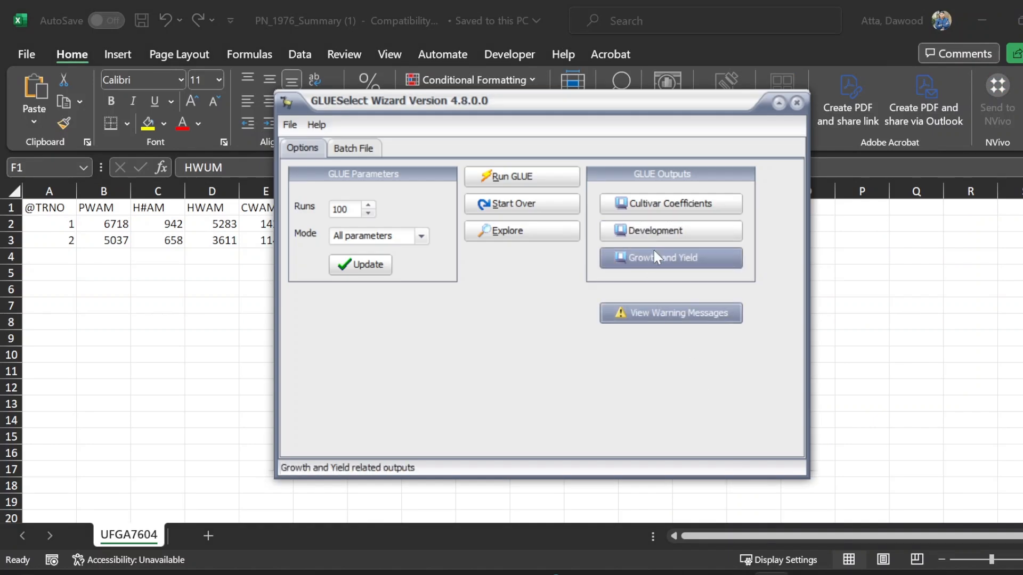
pyautogui.click(723, 264)
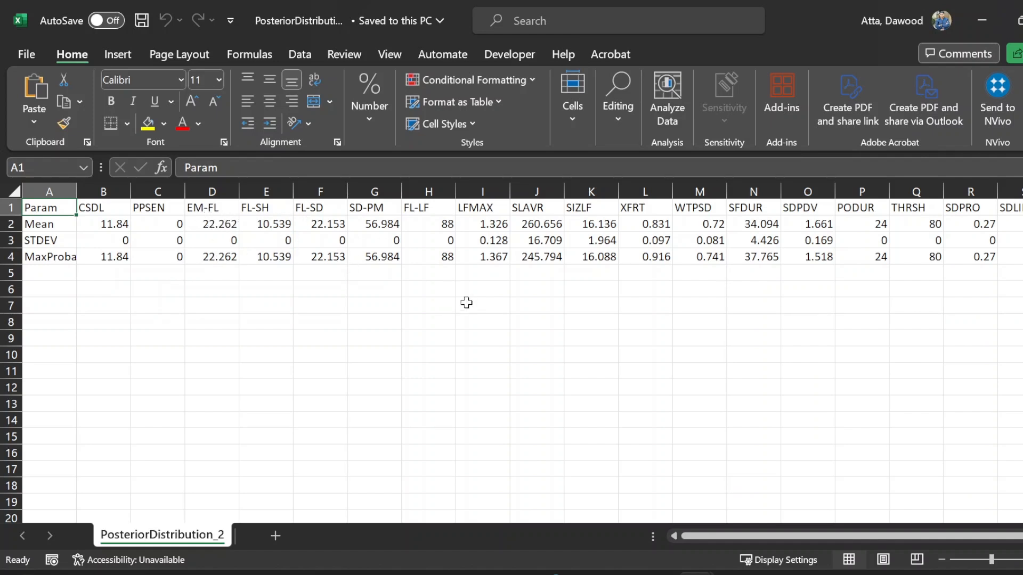
pyautogui.moveTo(708, 536); pyautogui.dragTo(727, 536)
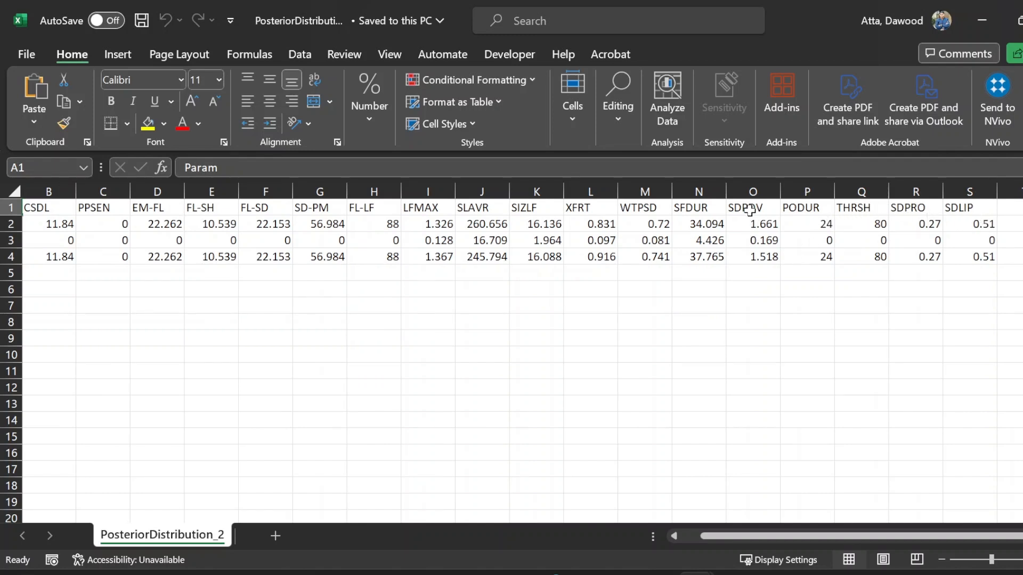
pyautogui.click(762, 224)
pyautogui.click(760, 259)
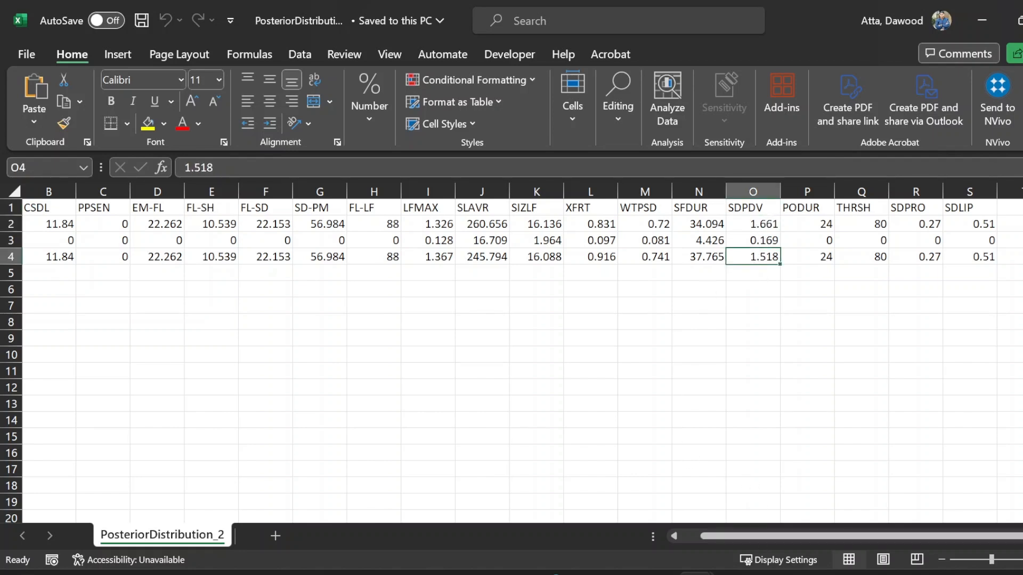
pyautogui.click(1022, 20)
# Step: Switch to File Explorer and open the Genotype folder inside DSSAT48 on the C: drive
pyautogui.click(436, 574)
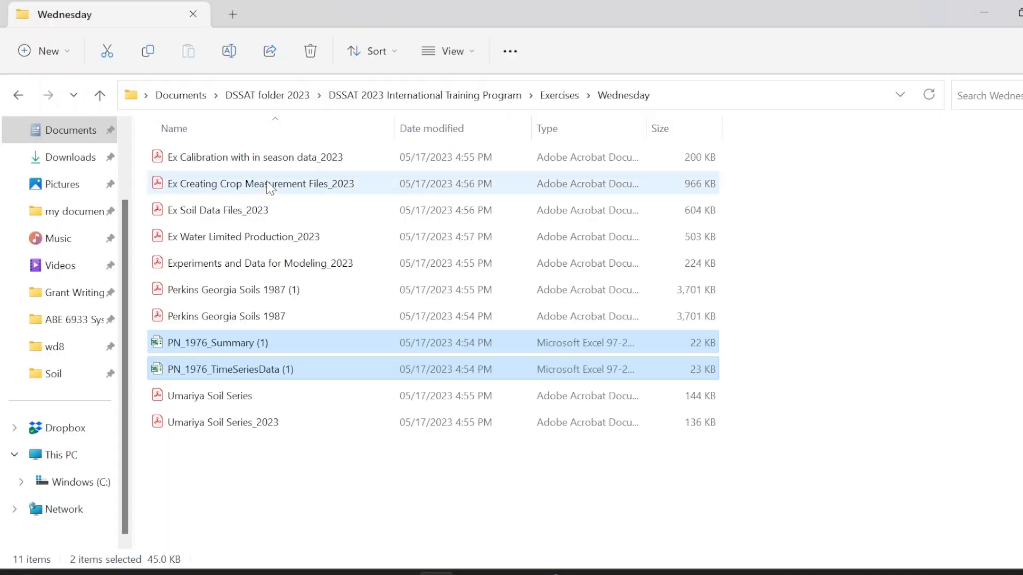
pyautogui.click(84, 484)
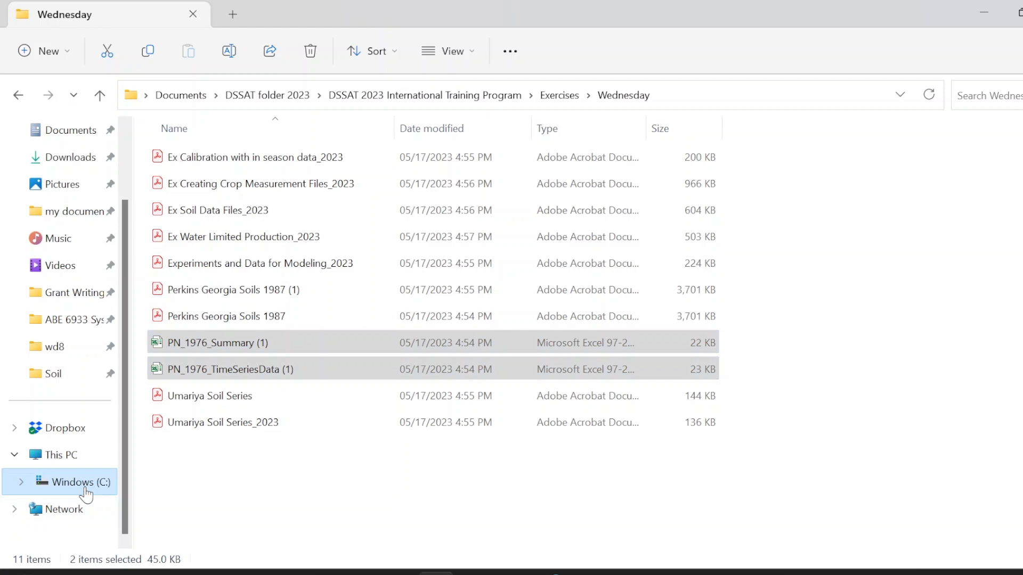
pyautogui.click(200, 191)
pyautogui.doubleClick(197, 188)
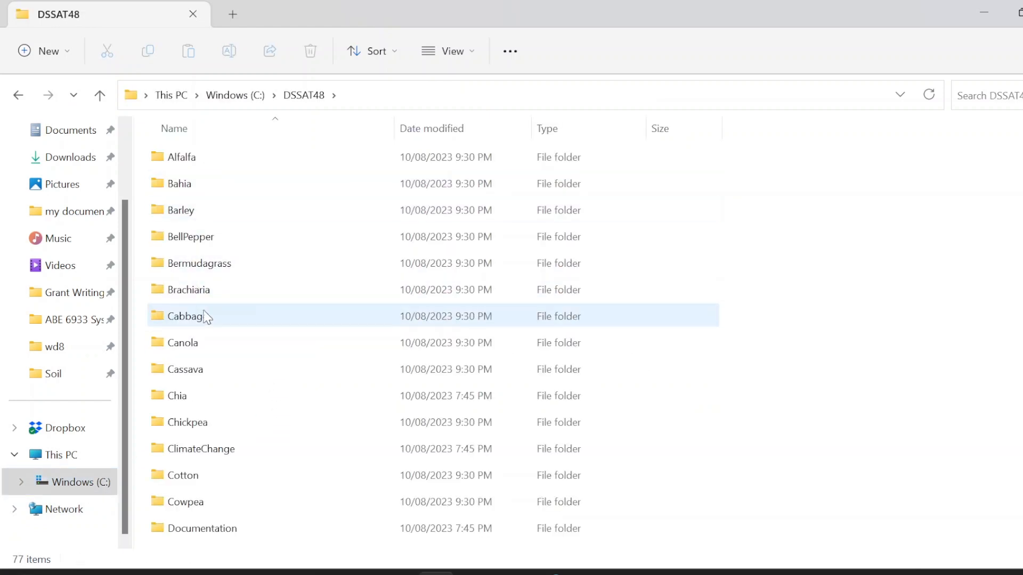
pyautogui.scroll(-4, 201, 301)
pyautogui.click(199, 350)
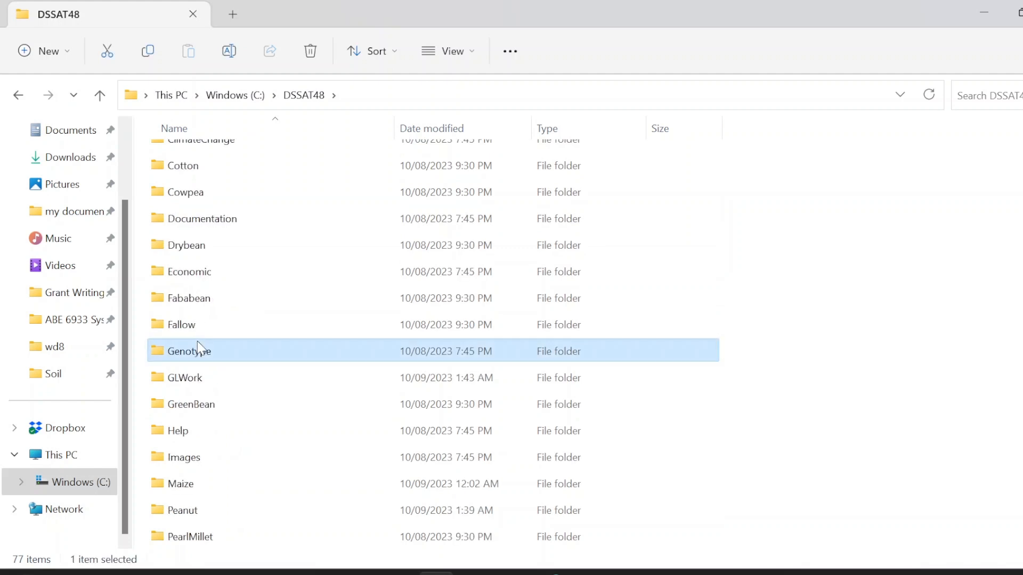
pyautogui.doubleClick(198, 350)
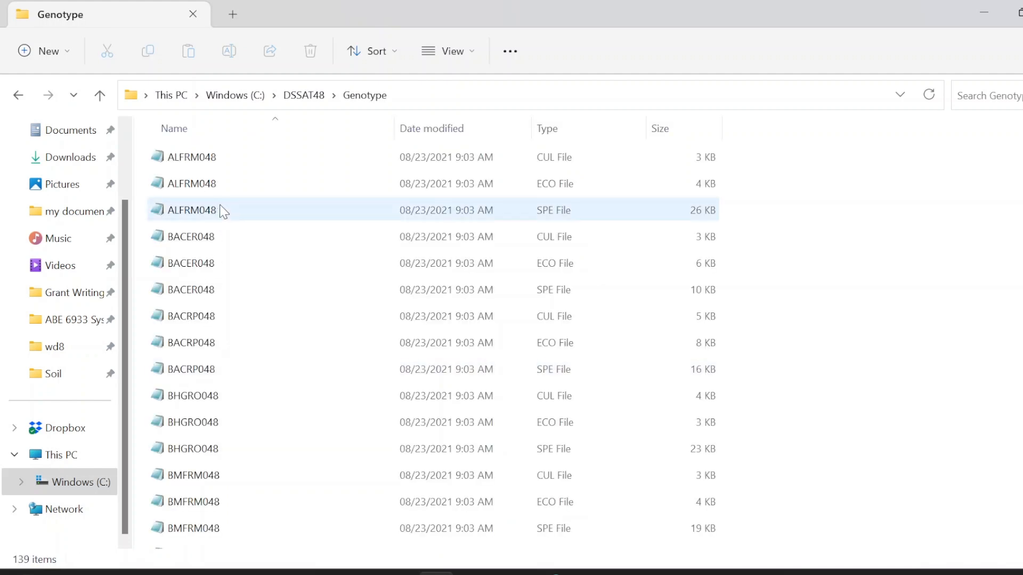
# Step: Find the peanut cultivar file PNGRO048 of type CUL in the Genotype folder and open it
pyautogui.scroll(-4, 234, 274)
pyautogui.click(221, 281)
pyautogui.press('p')
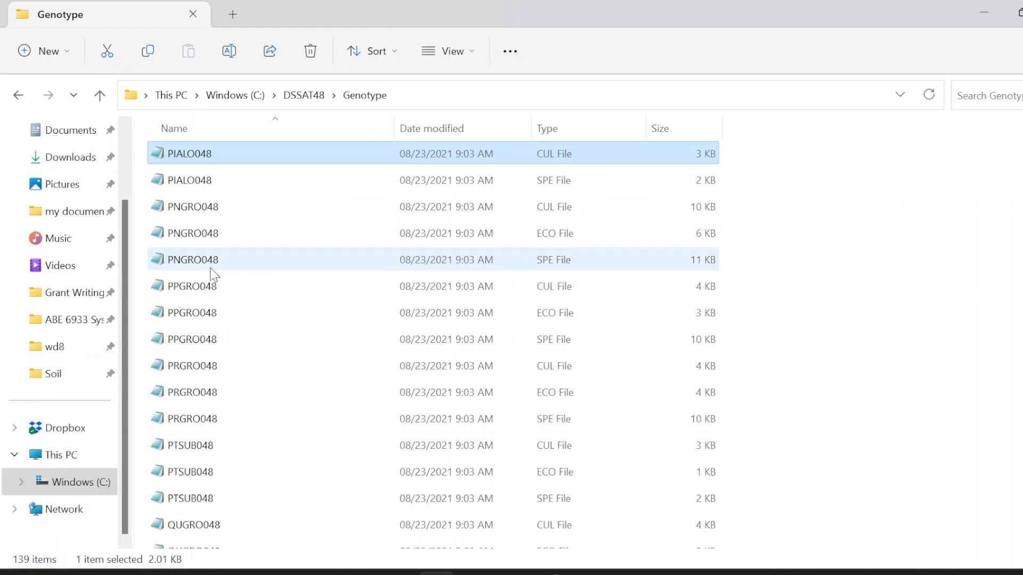
pyautogui.click(225, 213)
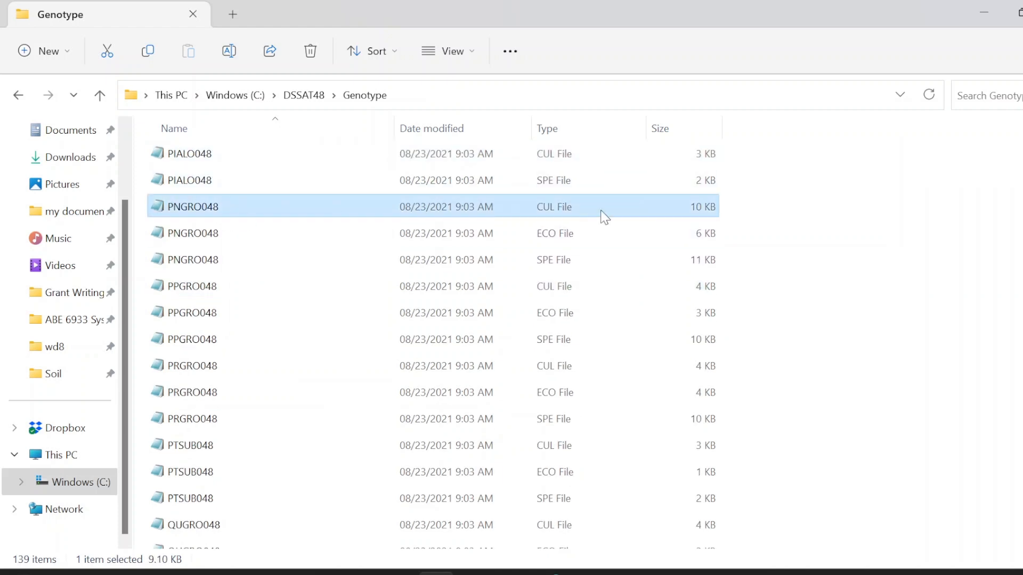
pyautogui.doubleClick(286, 209)
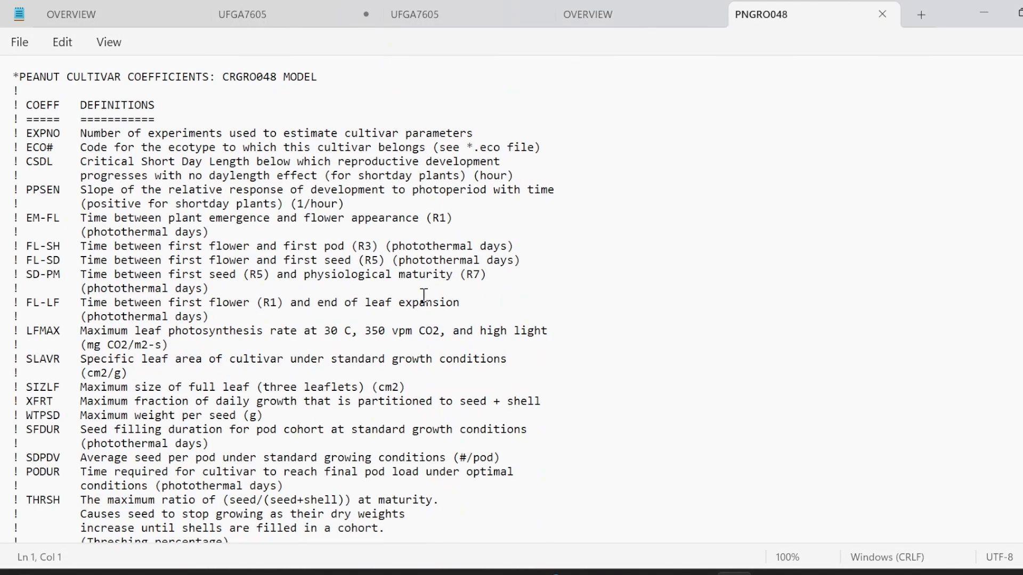
# Step: Examine the peanut cultivar coefficient table in PNGRO048, including the minima and maxima rows, the FLORUNNER entry and the end of the list
pyautogui.scroll(-15, 444, 265)
pyautogui.scroll(-1, 383, 354)
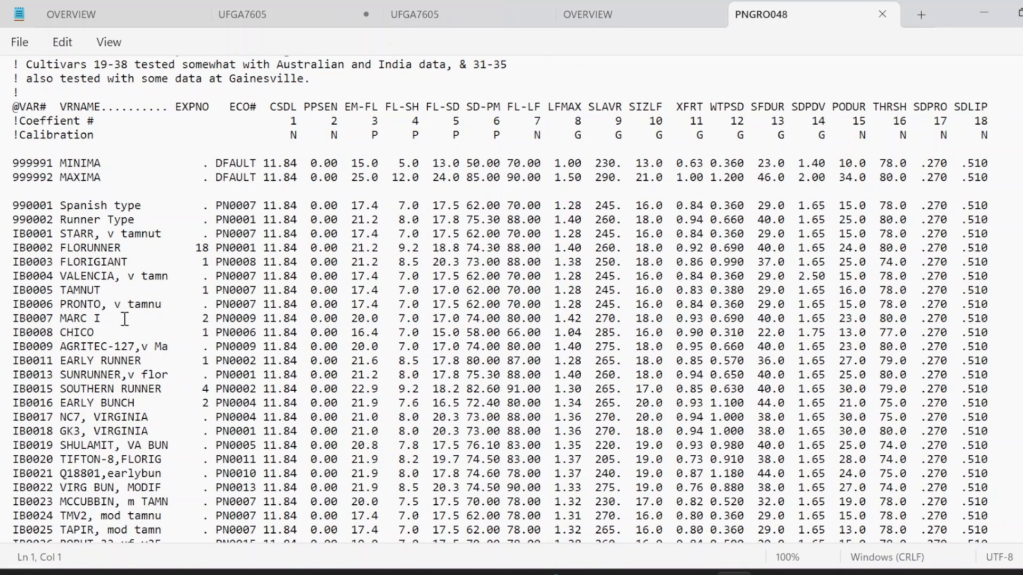
pyautogui.scroll(-4, 132, 346)
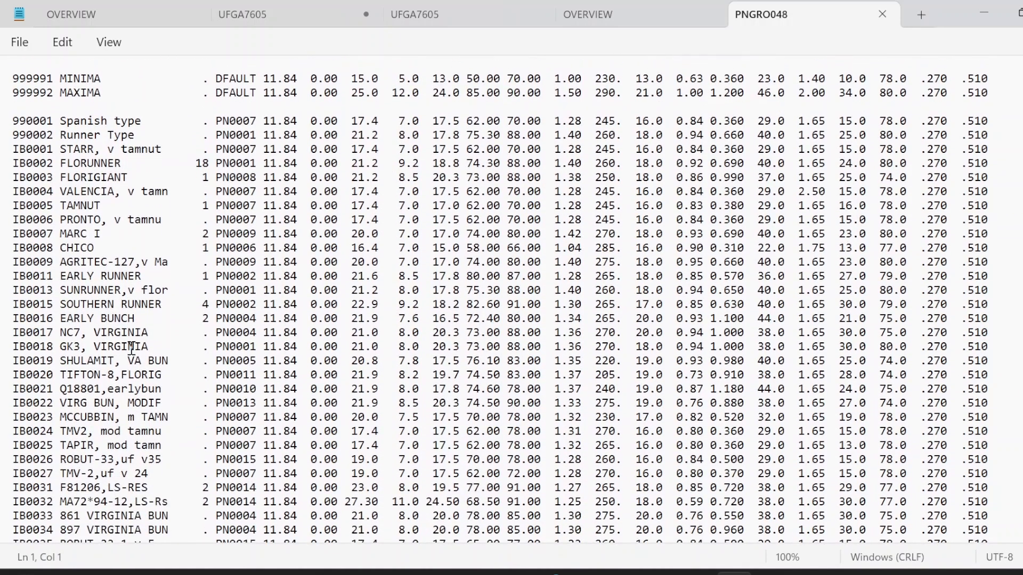
pyautogui.scroll(-3, 135, 352)
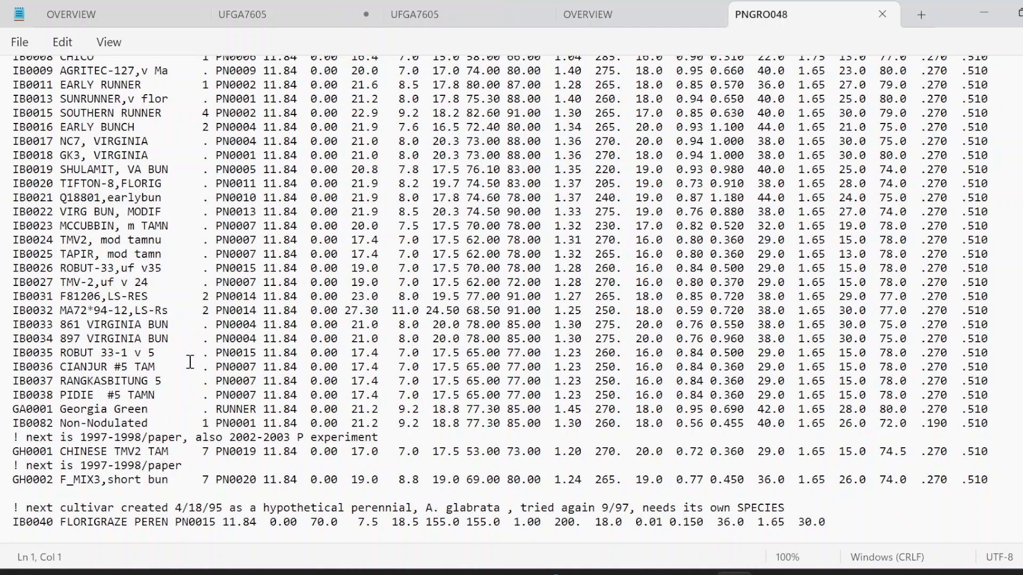
pyautogui.scroll(4, 189, 363)
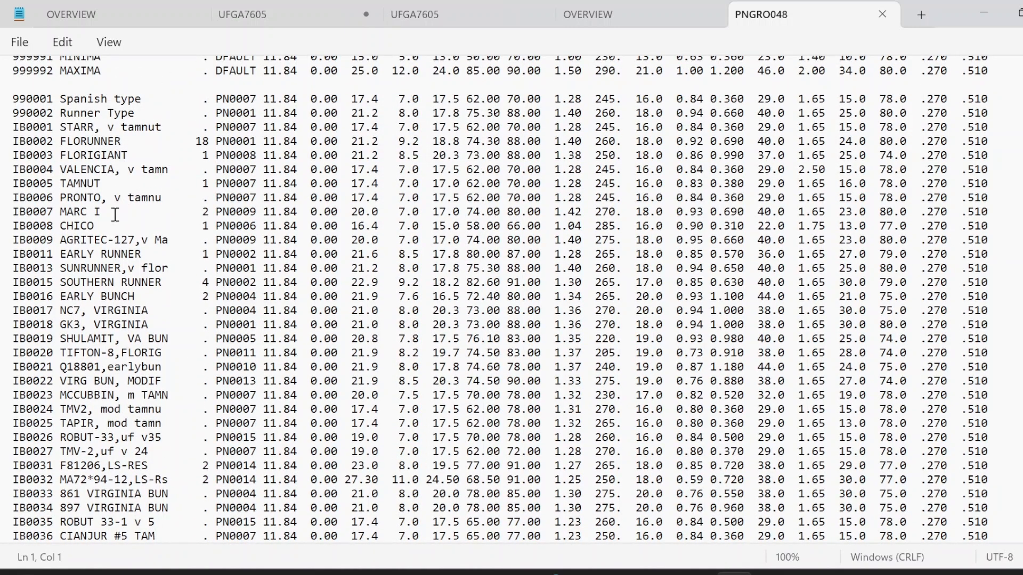
pyautogui.scroll(2, 122, 221)
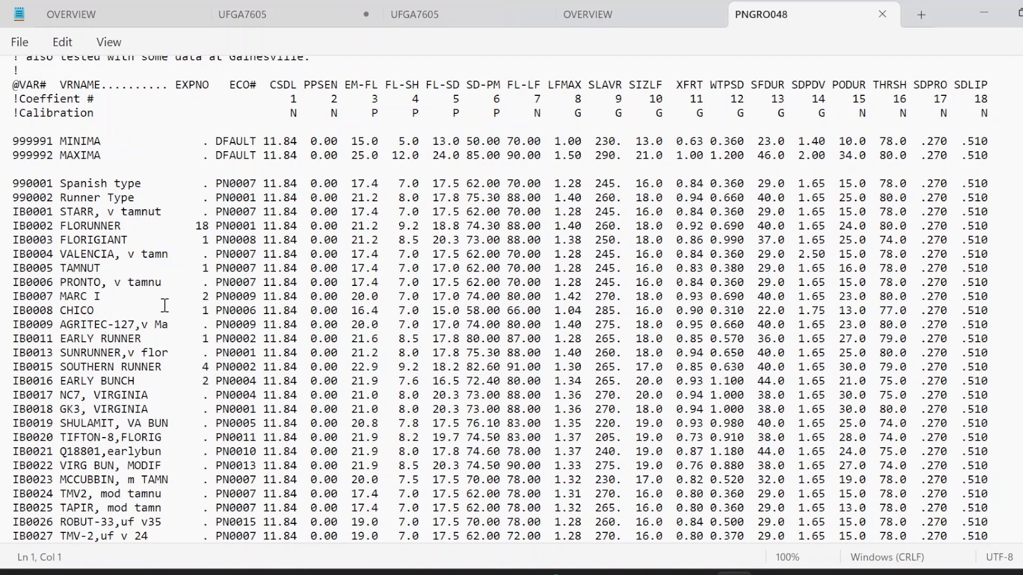
pyautogui.scroll(1, 165, 306)
pyautogui.click(124, 272)
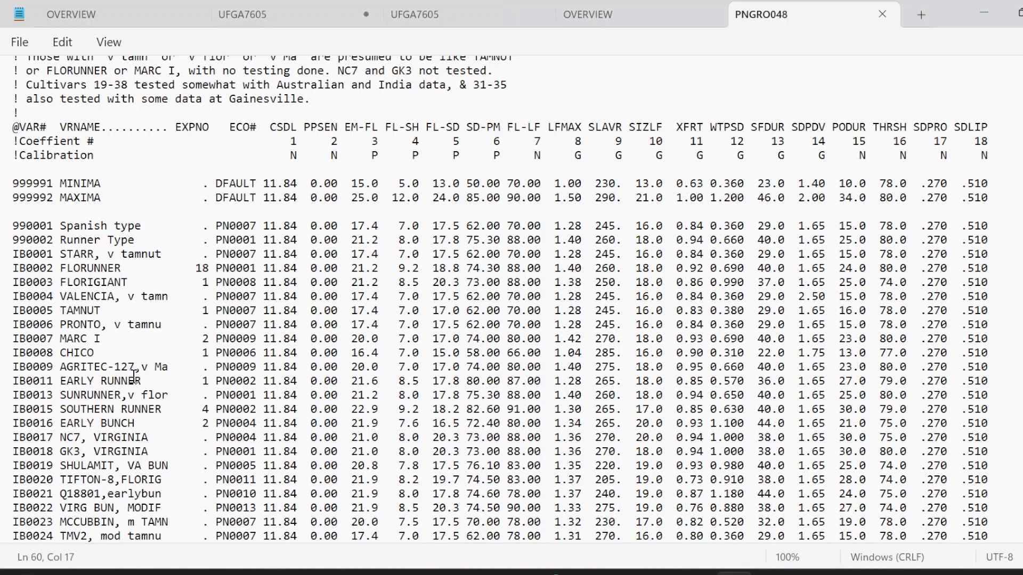
pyautogui.scroll(-1, 133, 379)
pyautogui.scroll(-3, 146, 376)
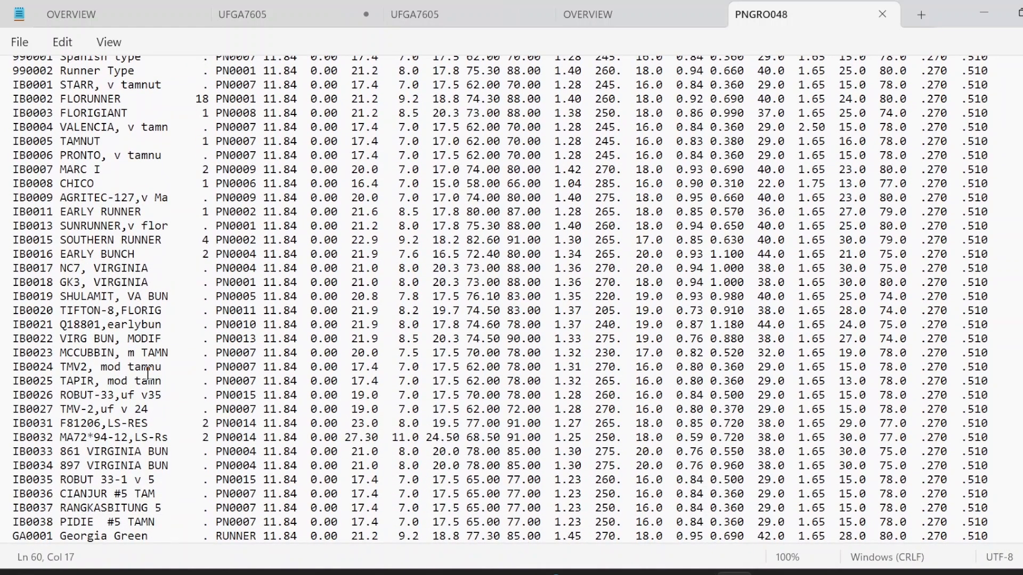
pyautogui.scroll(-3, 148, 373)
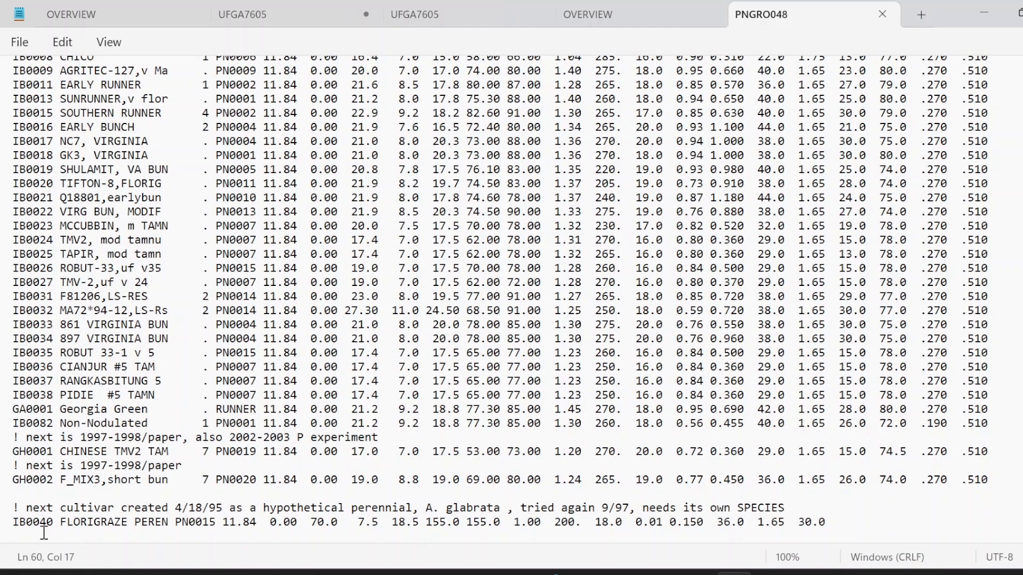
pyautogui.scroll(3, 124, 423)
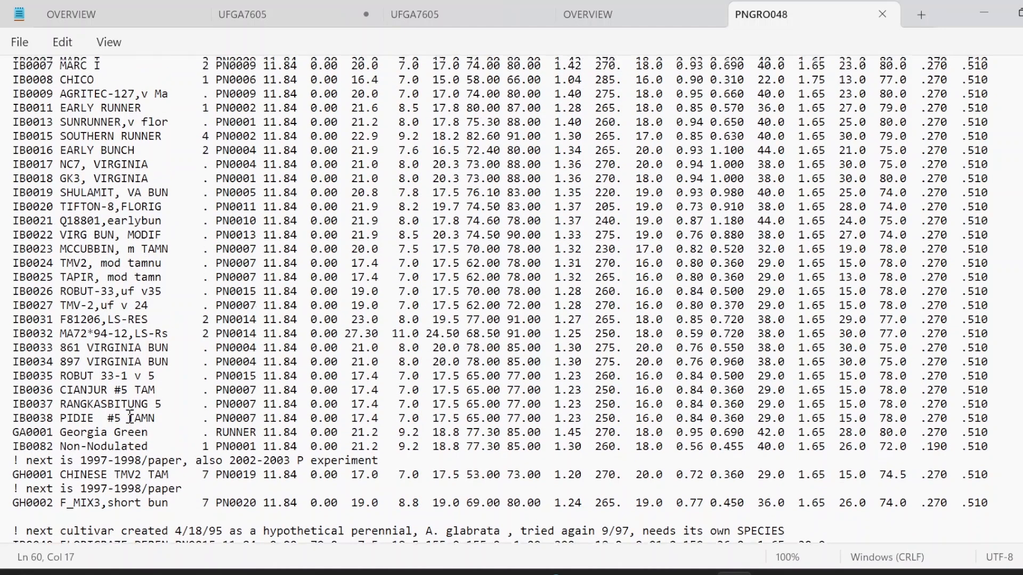
pyautogui.scroll(1, 130, 416)
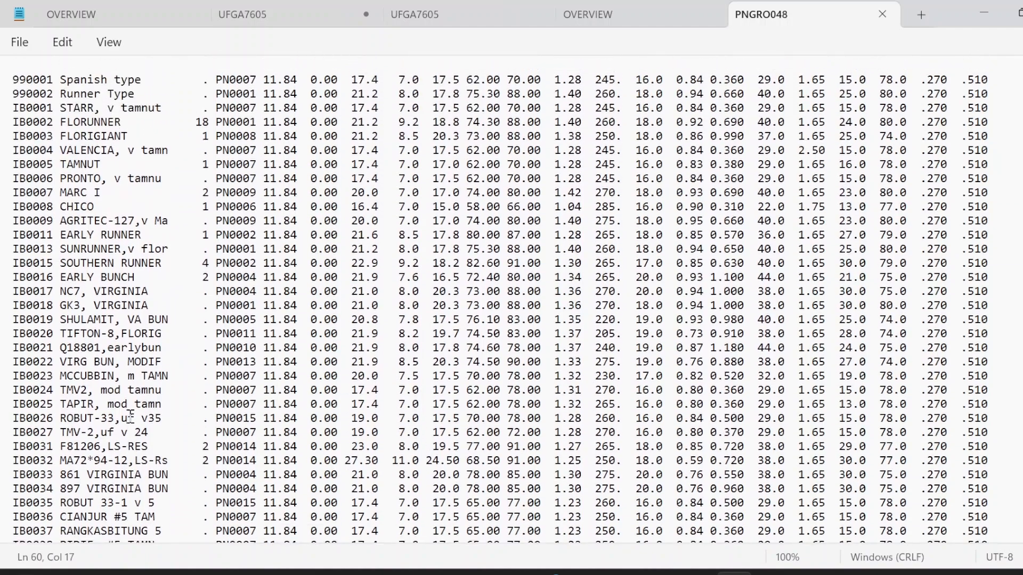
# Step: Check the cultivar code of experiment UFGA7605 in DSSAT, then return to the PNGRO048 file
pyautogui.click(978, 18)
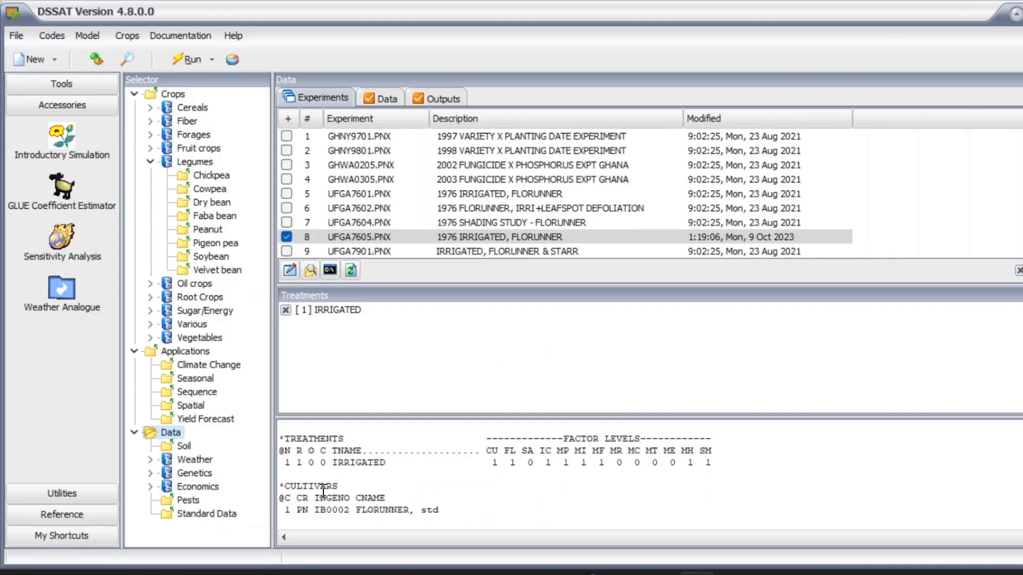
pyautogui.doubleClick(318, 510)
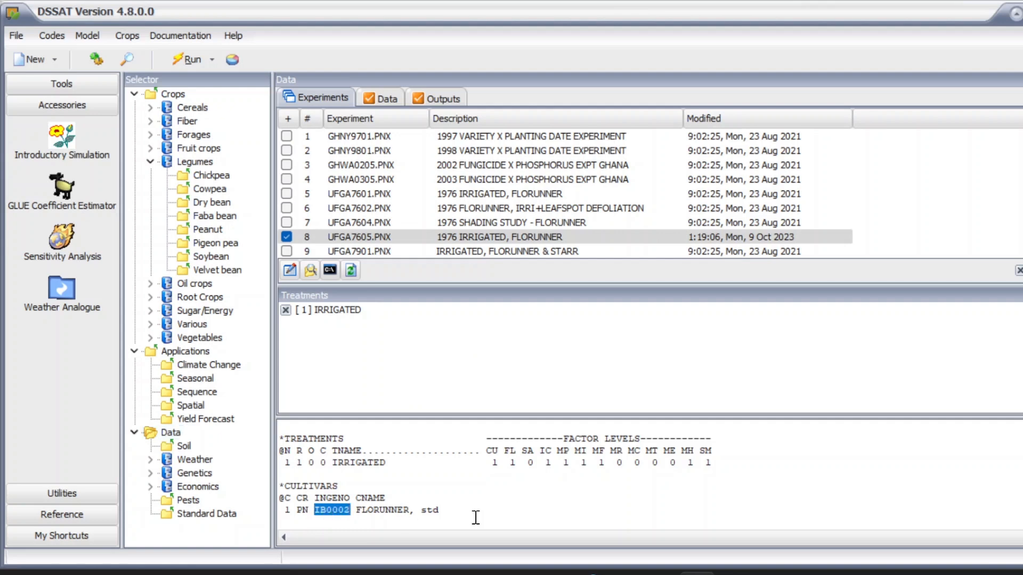
pyautogui.click(768, 573)
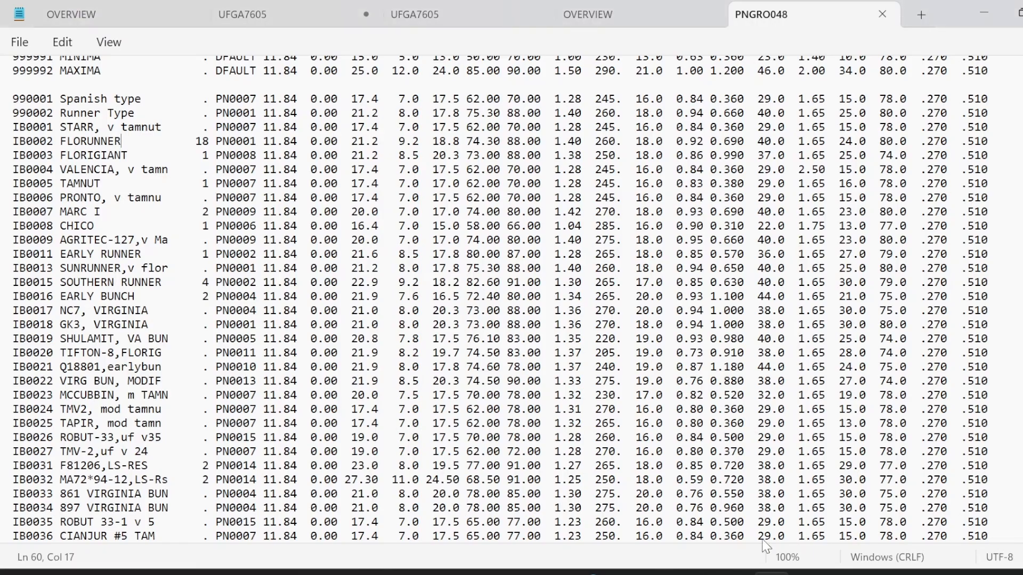
# Step: Add blank lines below the IB0002 FLORUNNER entry and paste the copied GLUE-calibrated coefficient line there
pyautogui.moveTo(25, 137); pyautogui.dragTo(137, 144)
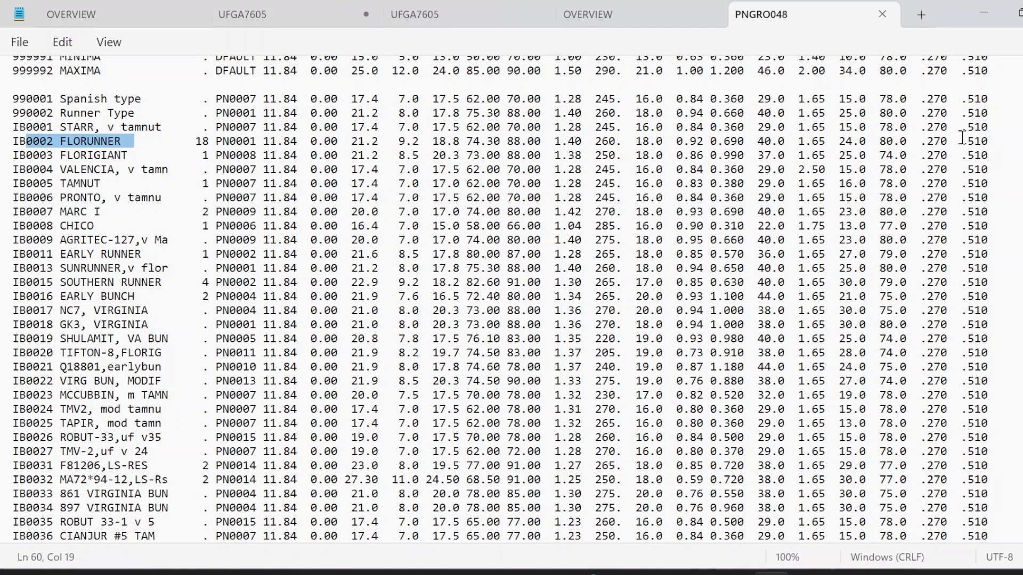
pyautogui.click(1001, 137)
pyautogui.press('Return')
pyautogui.press('Return')
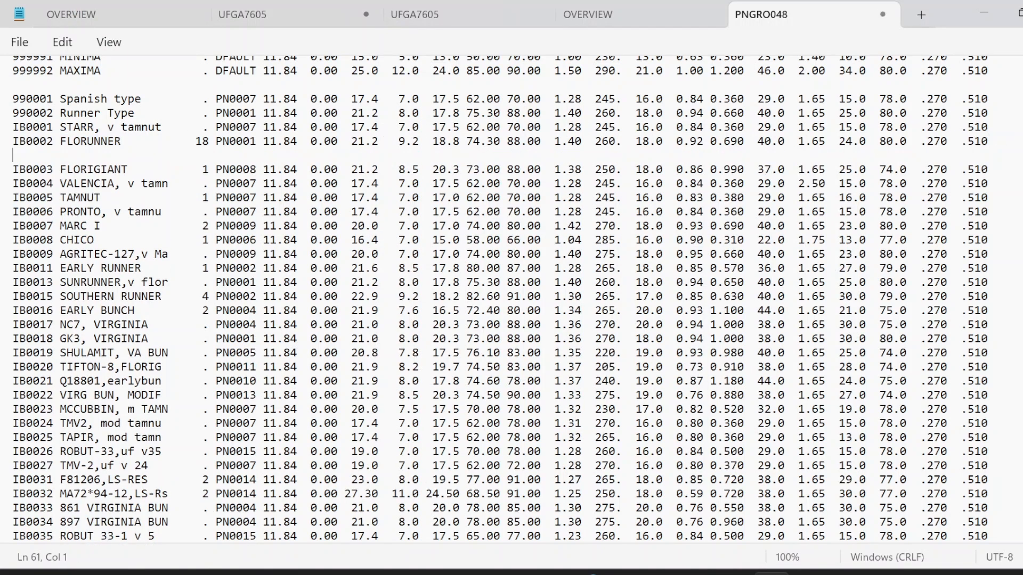
pyautogui.press('Up')
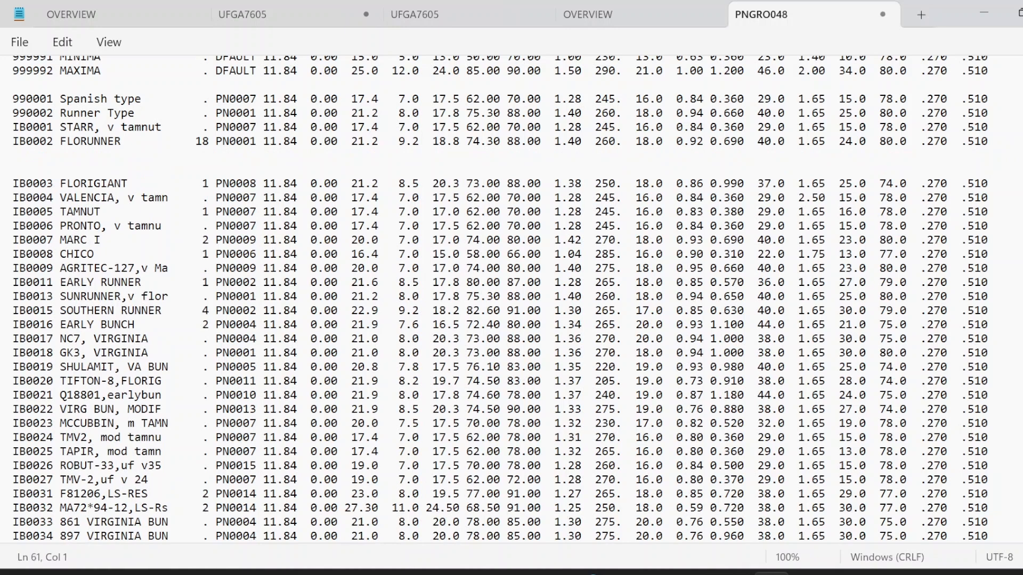
pyautogui.rightClick(17, 151)
pyautogui.click(67, 338)
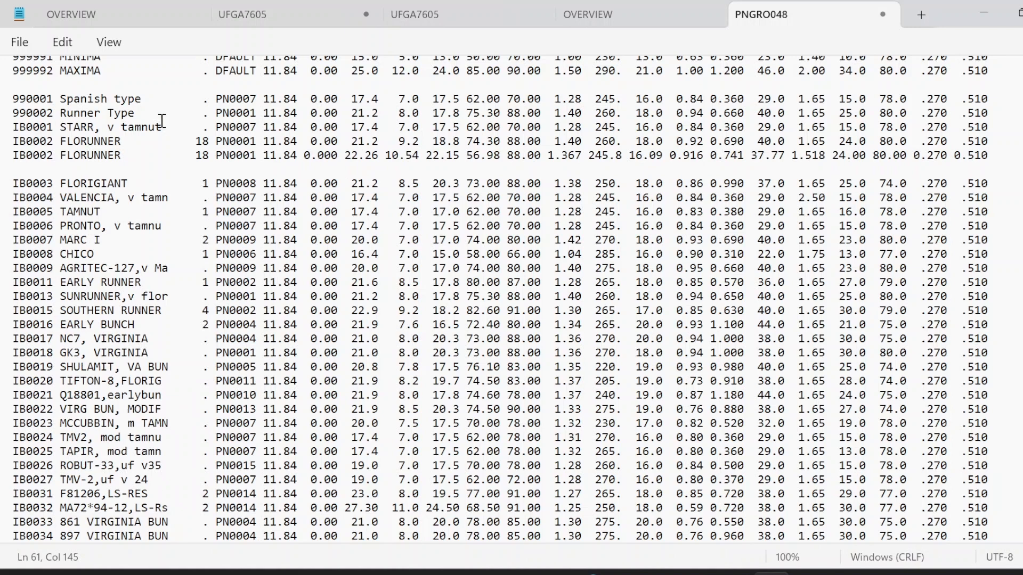
# Step: Rename the pasted cultivar to FLORUNNER-NEW and remove the extra spaces after the name so its coefficients realign with the columns
pyautogui.click(50, 155)
pyautogui.click(118, 155)
pyautogui.write('-NEW')
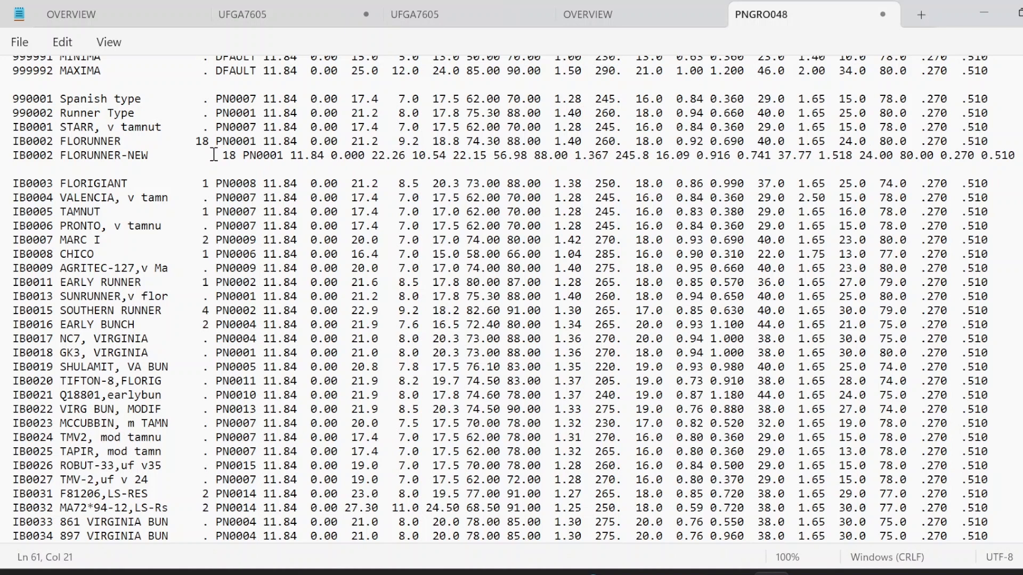
pyautogui.press('BackSpace')
pyautogui.press('BackSpace')
pyautogui.press('BackSpace')
pyautogui.press('BackSpace')
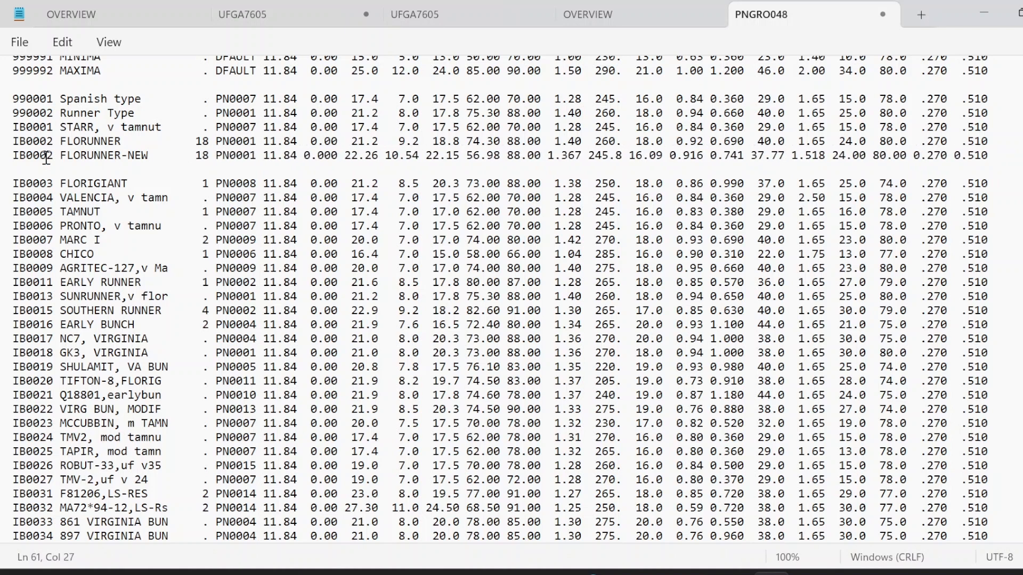
# Step: Comment out the original IB0002 FLORUNNER line with a leading "!" and save the cultivar file
pyautogui.click(15, 142)
pyautogui.write('!')
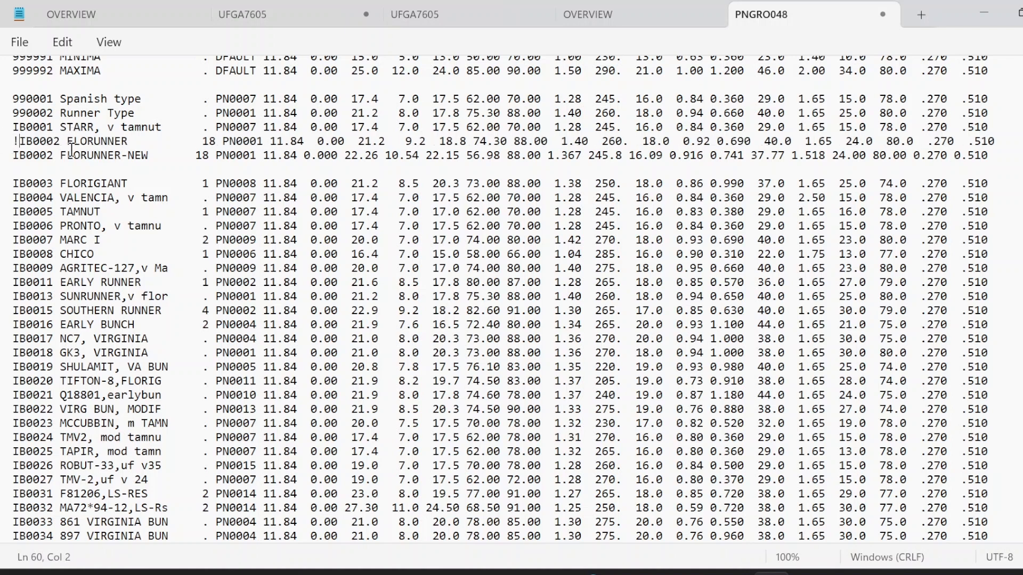
pyautogui.moveTo(53, 141); pyautogui.dragTo(1004, 154)
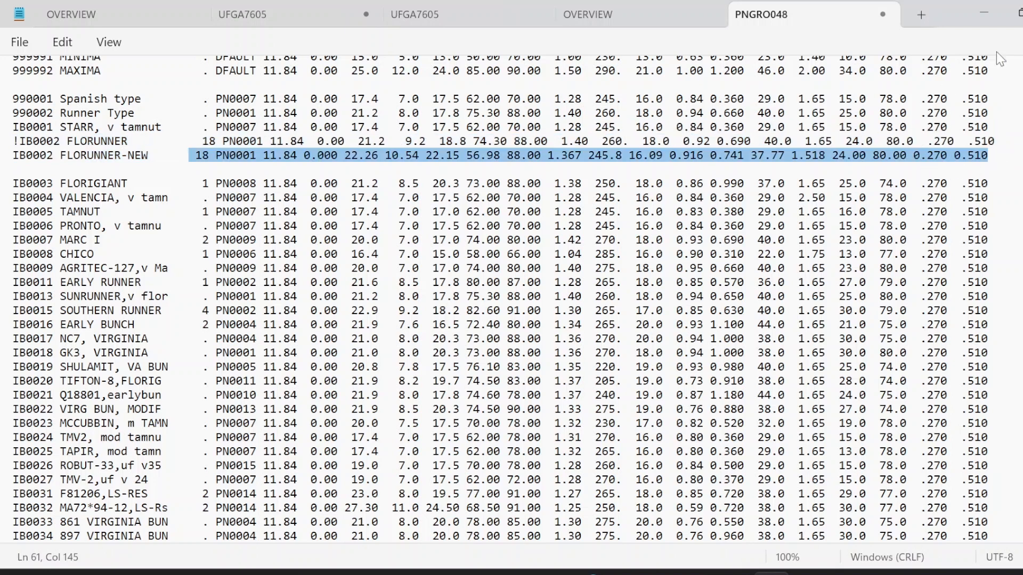
pyautogui.click(20, 42)
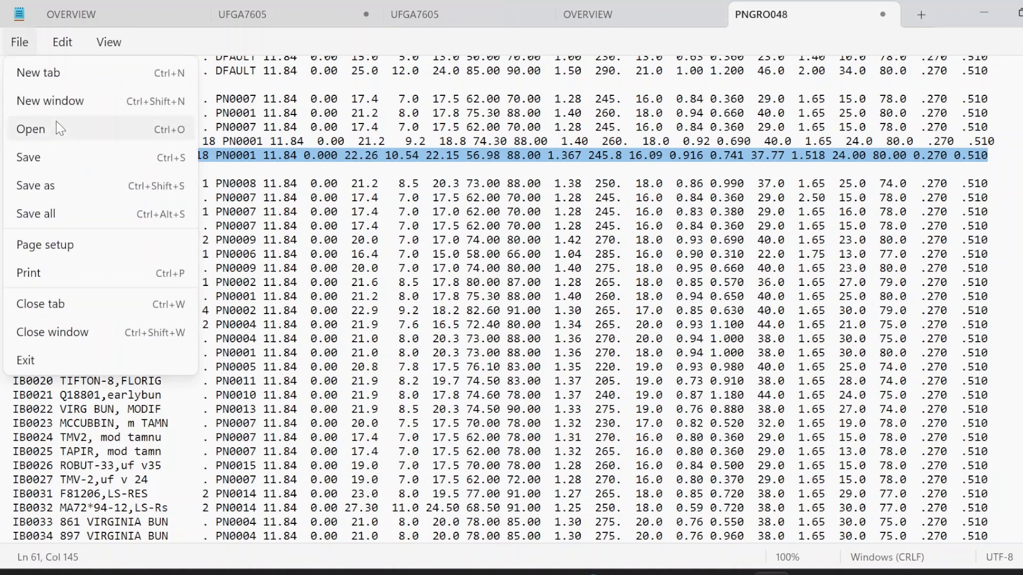
pyautogui.click(59, 160)
# Step: Switch to DSSAT and update the LST files
pyautogui.click(698, 574)
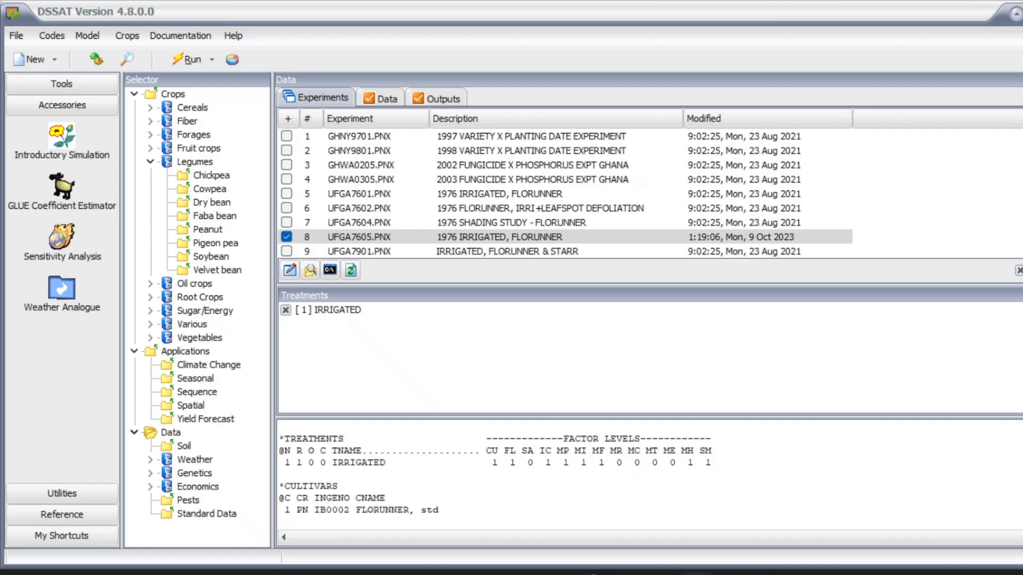
pyautogui.click(22, 41)
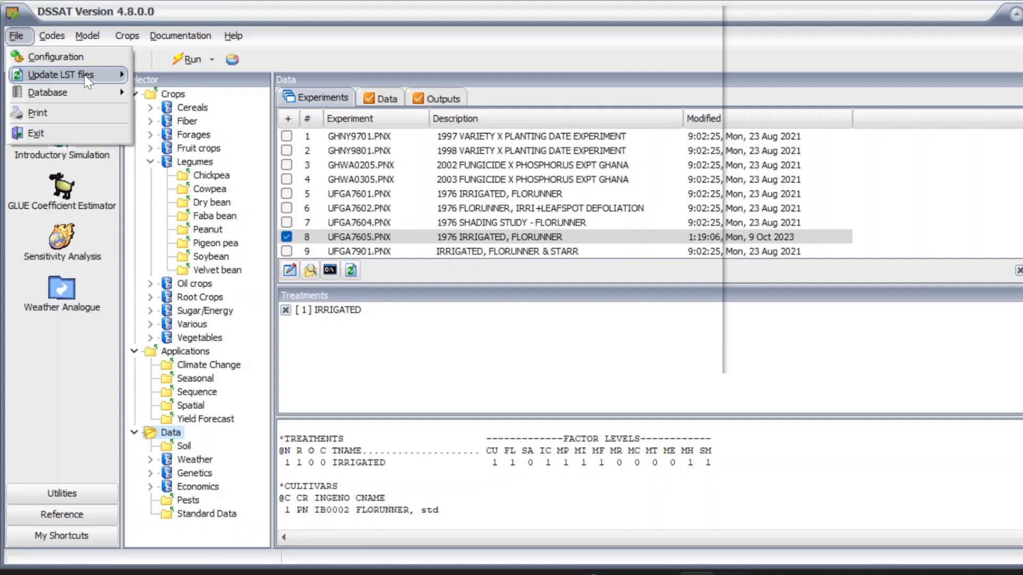
pyautogui.moveTo(79, 75)
pyautogui.click(204, 133)
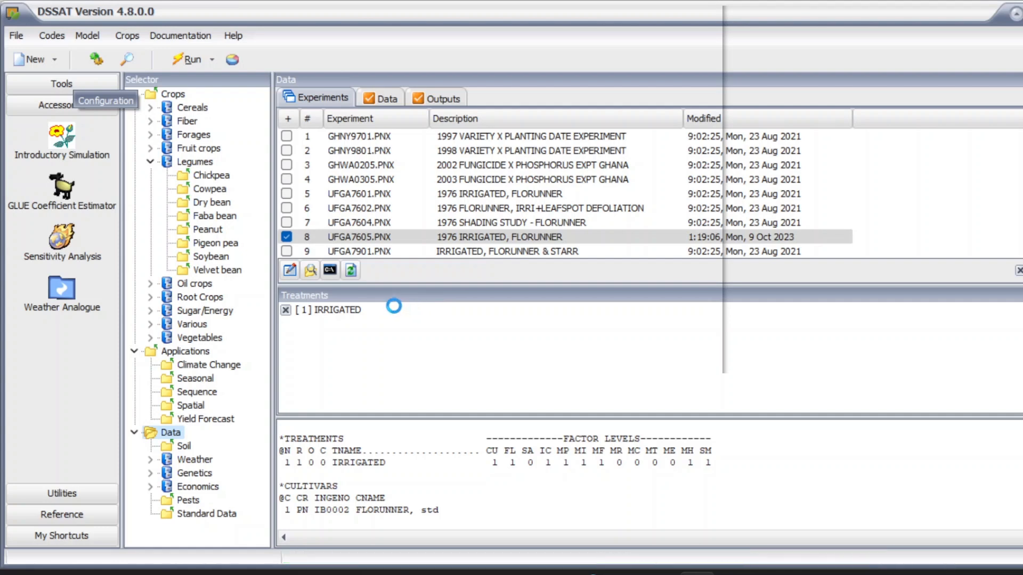
# Step: Refresh the peanut experiment list and select experiment UFGA7605.PNX
pyautogui.click(350, 276)
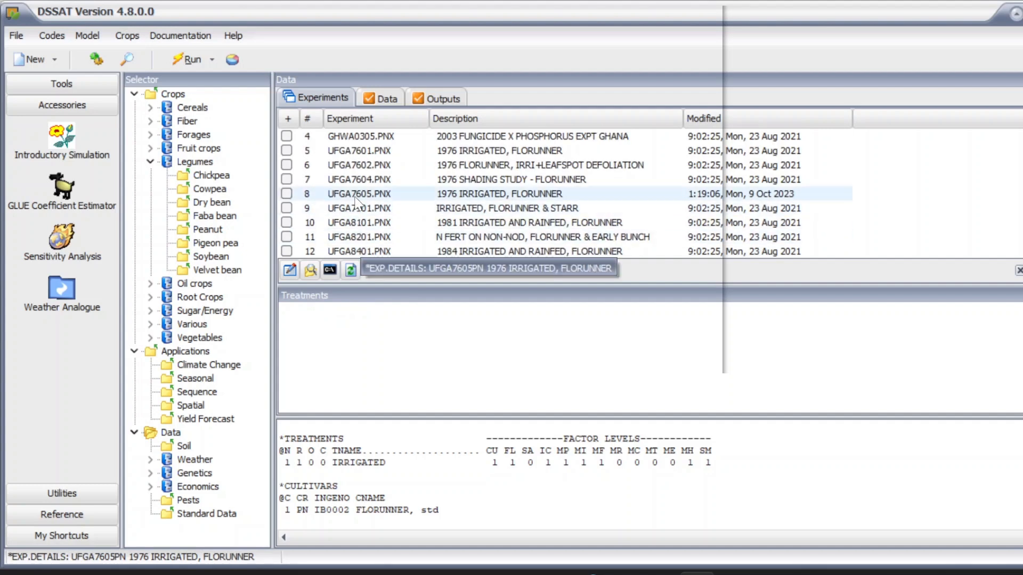
pyautogui.click(286, 194)
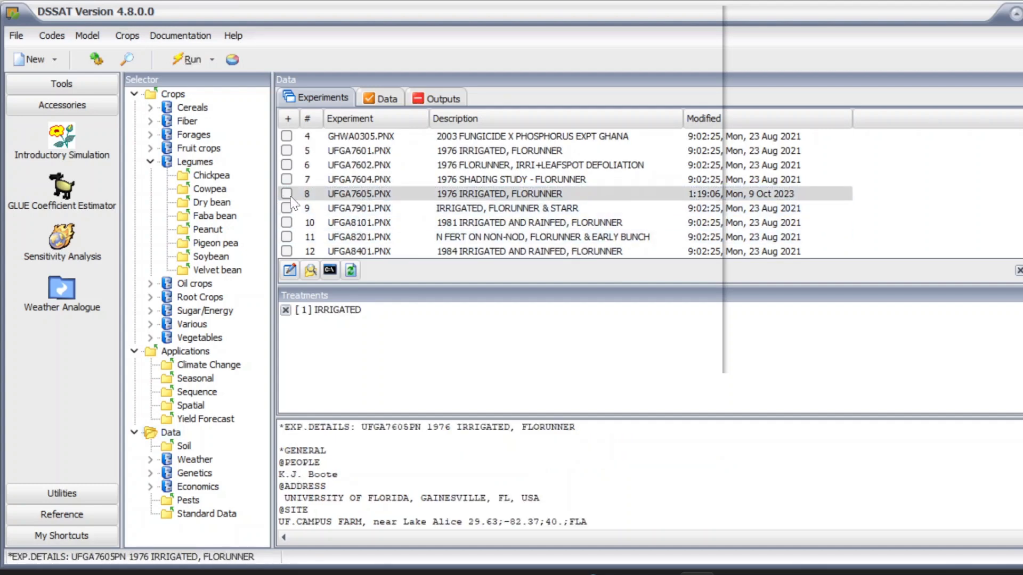
# Step: Open experiment UFGA7605.PNX in XBuild, check its peanut cultivar entry under Management, and save the experiment file on closing
pyautogui.click(291, 271)
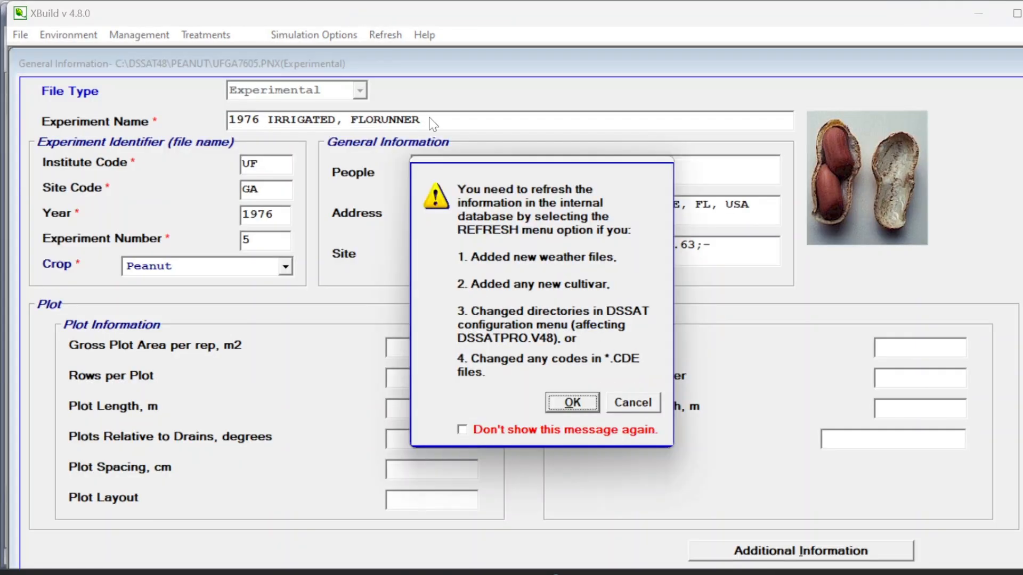
pyautogui.click(548, 403)
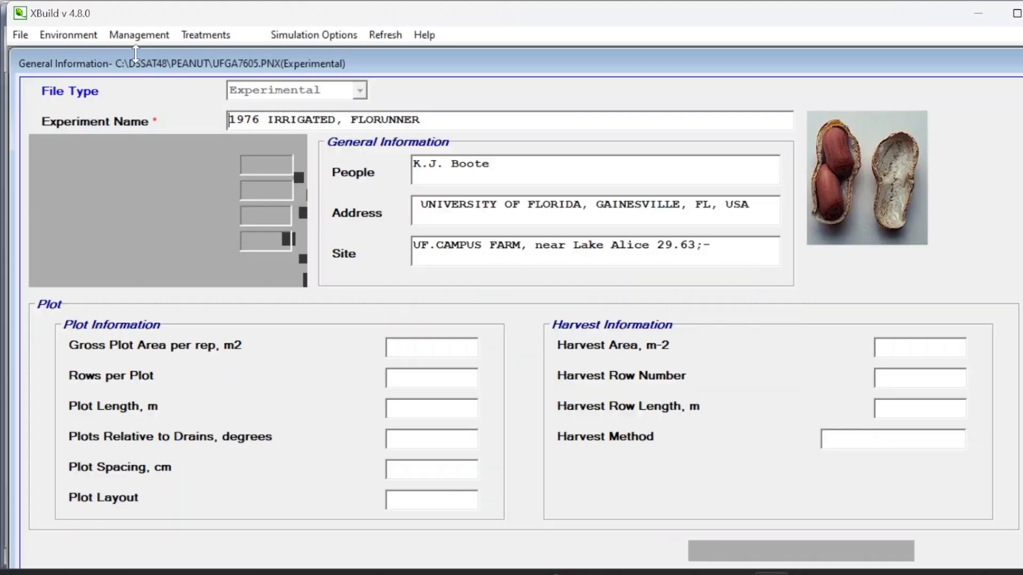
pyautogui.click(90, 41)
pyautogui.moveTo(128, 37)
pyautogui.click(272, 66)
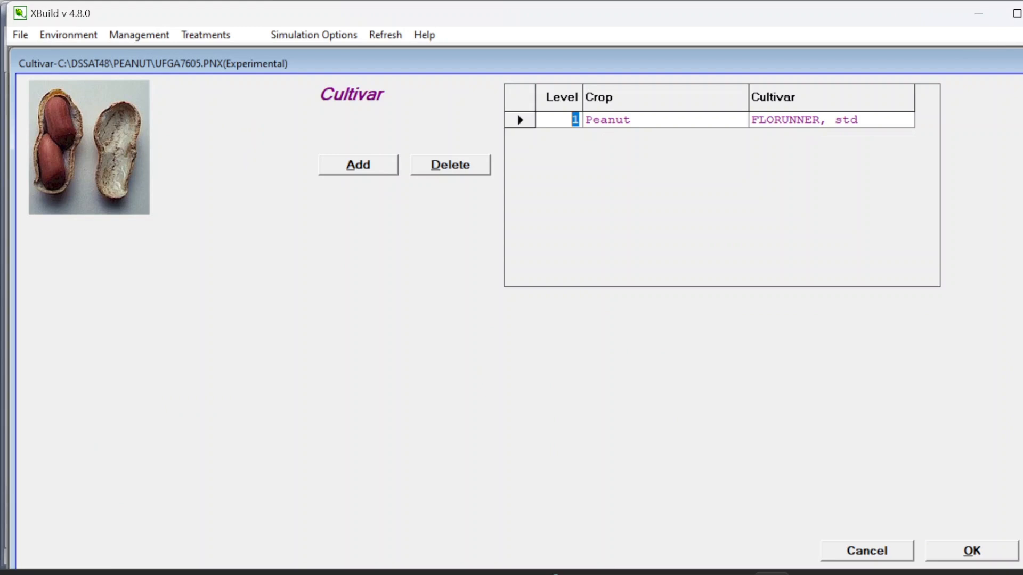
pyautogui.click(1002, 557)
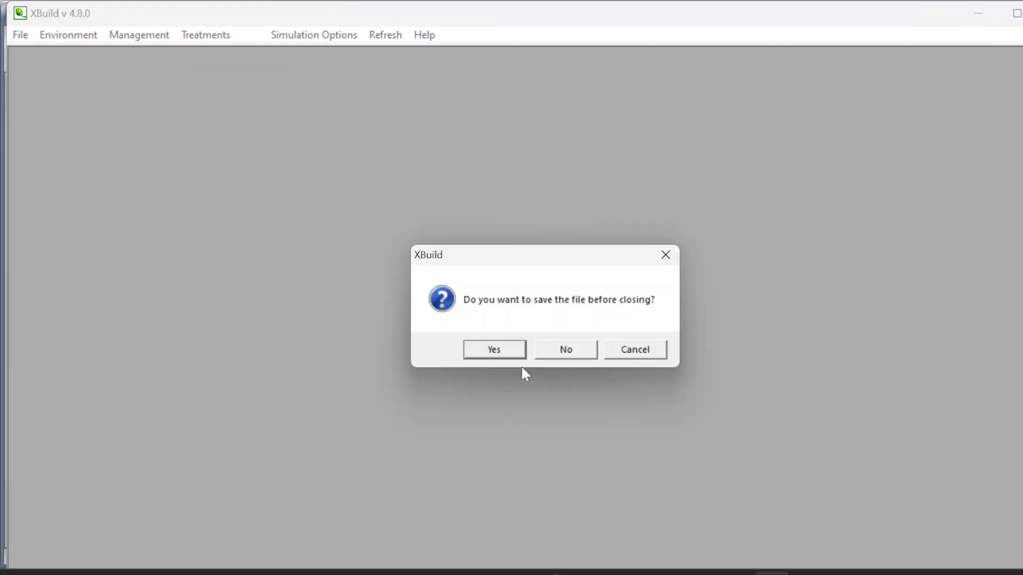
pyautogui.click(520, 352)
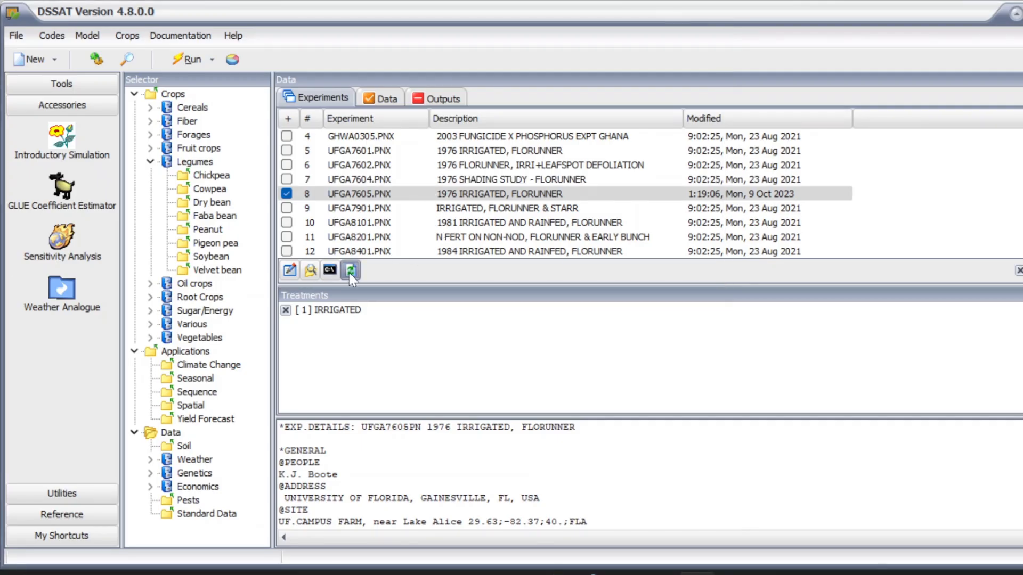
# Step: Refresh the experiment list, select UFGA7605.PNX, and run the CRGRO model for its IRRIGATED treatment
pyautogui.click(349, 272)
pyautogui.click(286, 237)
pyautogui.click(176, 56)
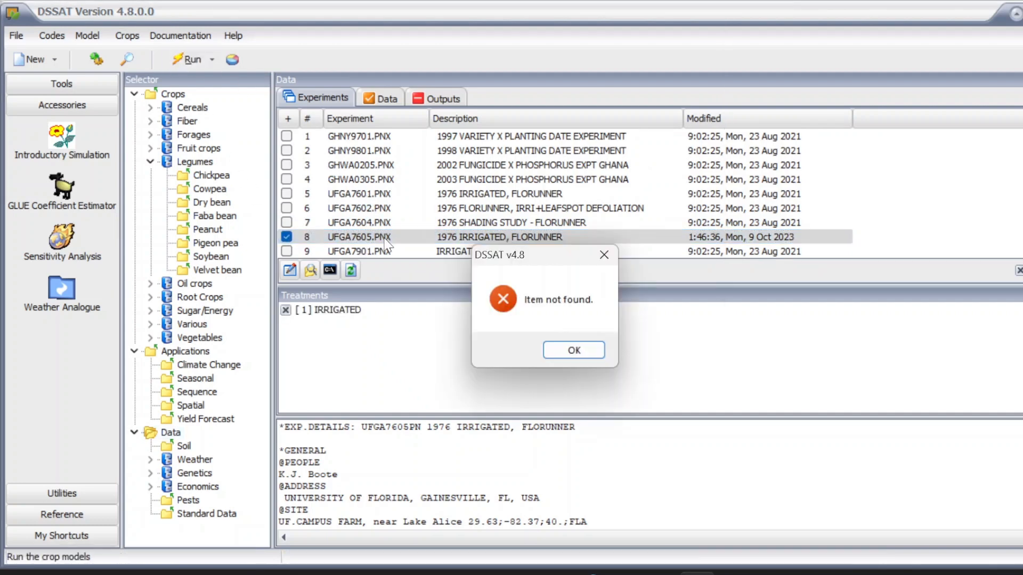
pyautogui.click(573, 349)
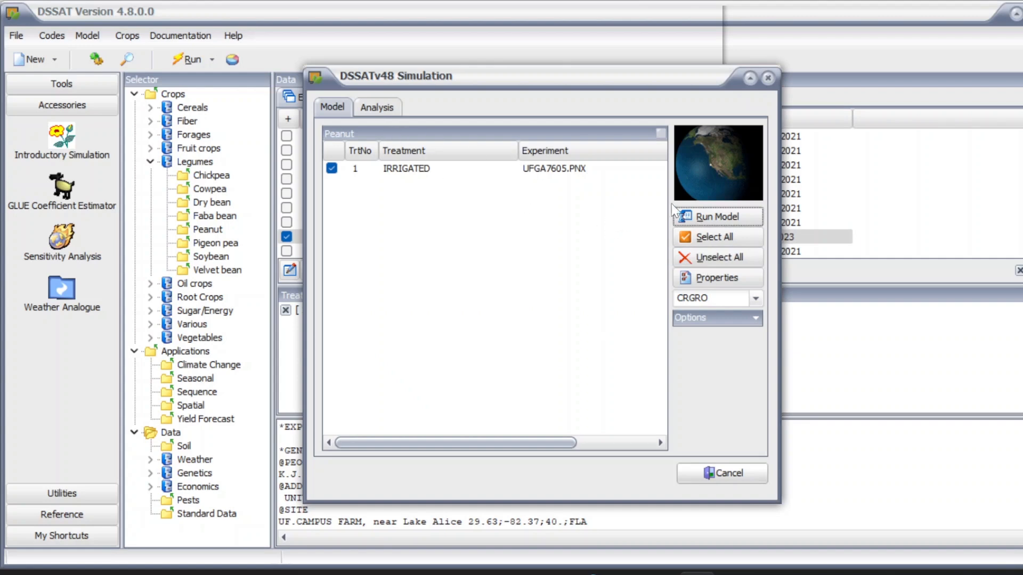
pyautogui.click(703, 214)
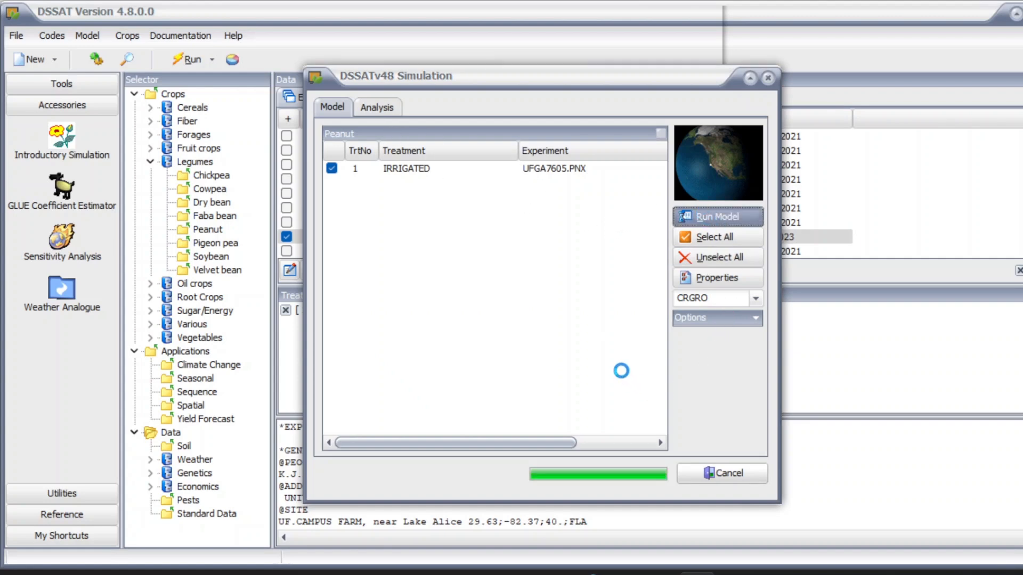
pyautogui.click(557, 317)
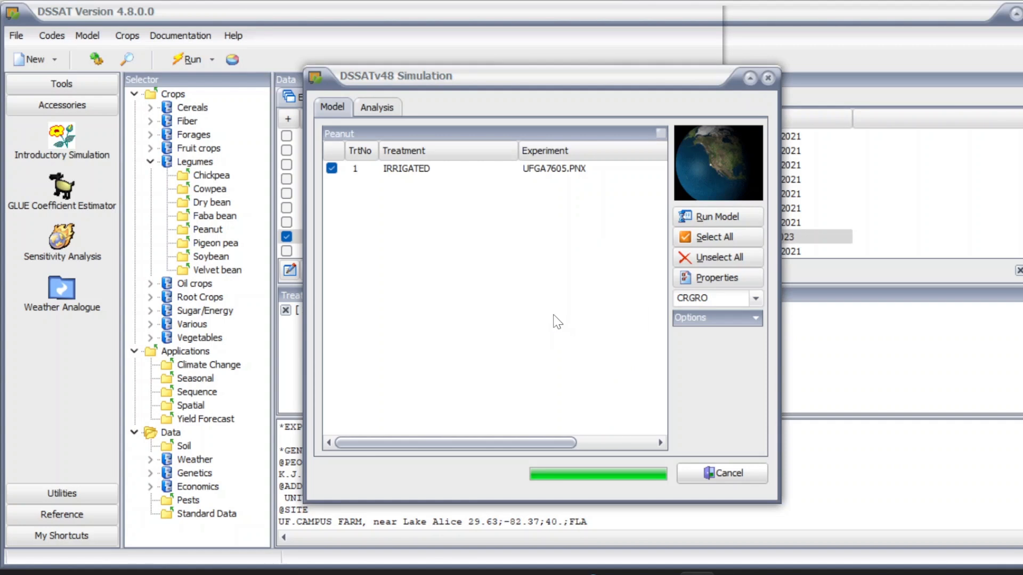
# Step: Open the OVERVIEW.OUT result file of the new run and check the cultivar coefficients it used
pyautogui.click(377, 107)
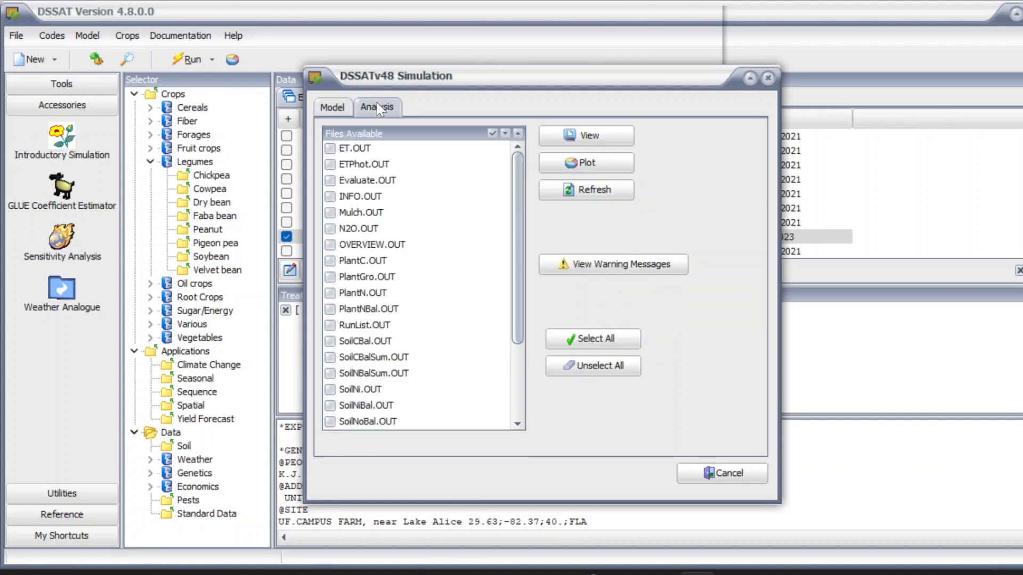
pyautogui.click(330, 245)
pyautogui.click(618, 136)
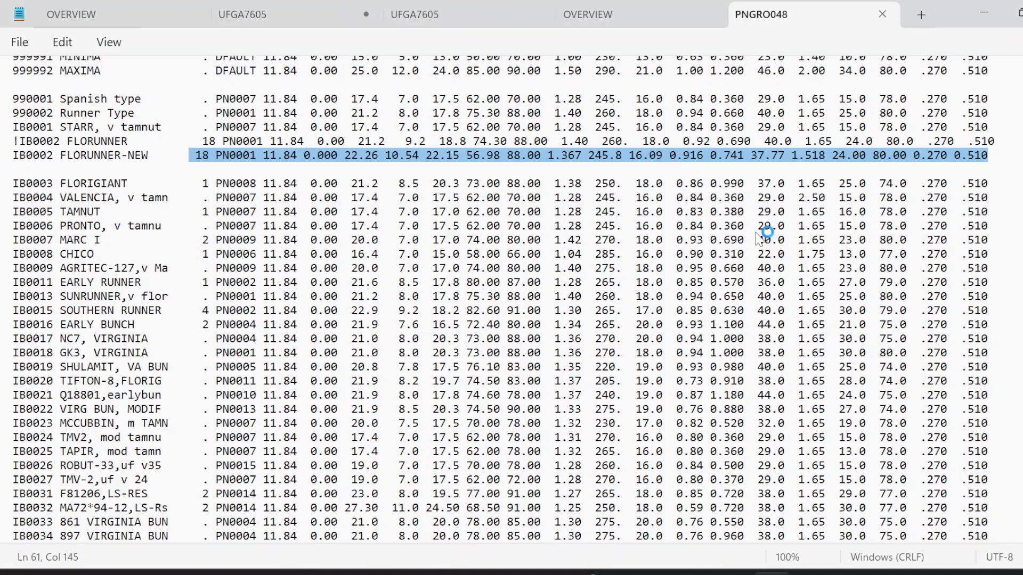
pyautogui.scroll(-3, 595, 331)
pyautogui.scroll(-9, 595, 330)
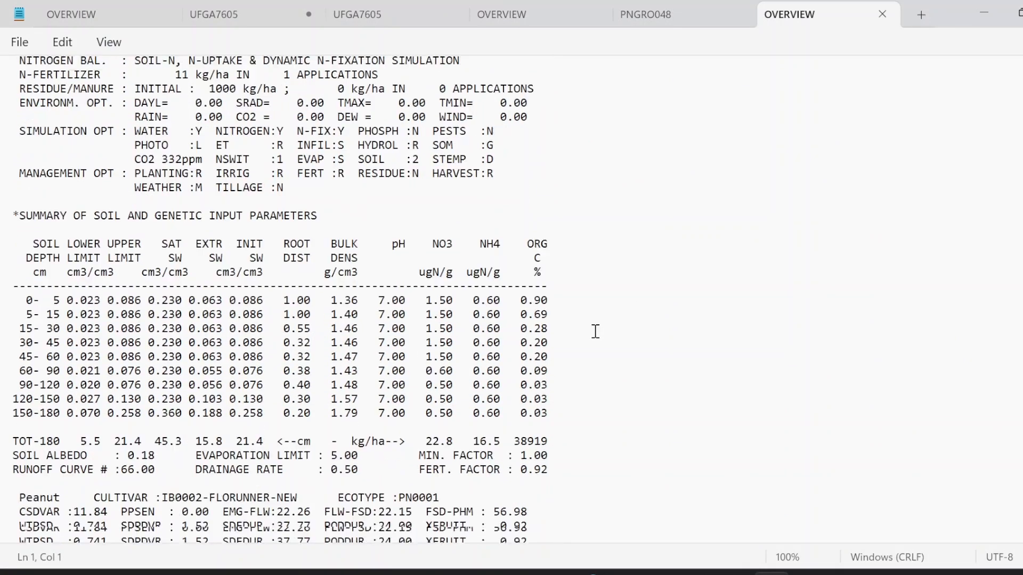
# Step: Compare simulated and measured yield at harvest maturity between the previous and the new OVERVIEW results, and put the text editor away
pyautogui.click(524, 20)
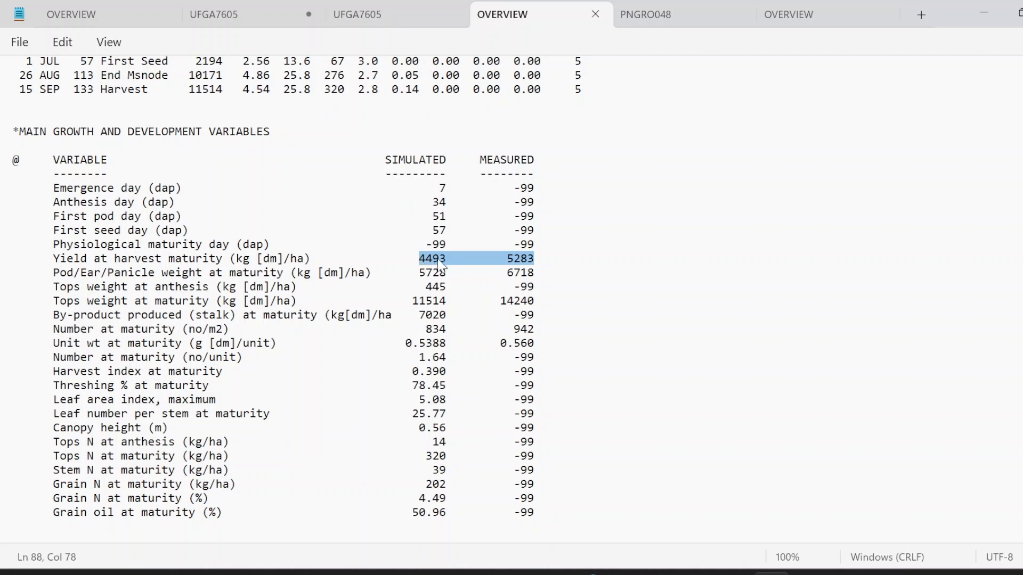
pyautogui.moveTo(535, 259); pyautogui.dragTo(507, 260)
pyautogui.click(791, 16)
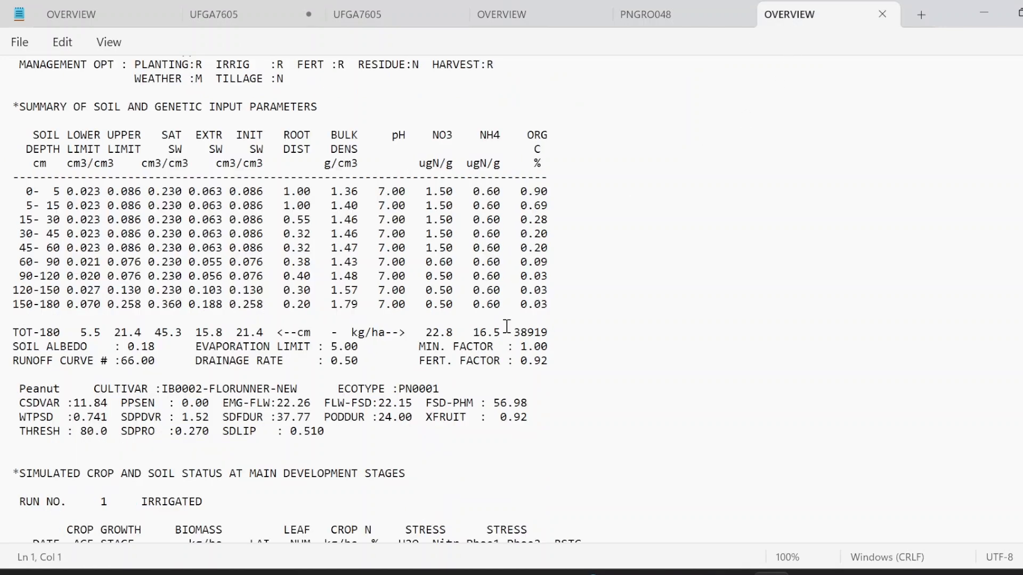
pyautogui.scroll(-7, 505, 331)
pyautogui.scroll(-8, 504, 330)
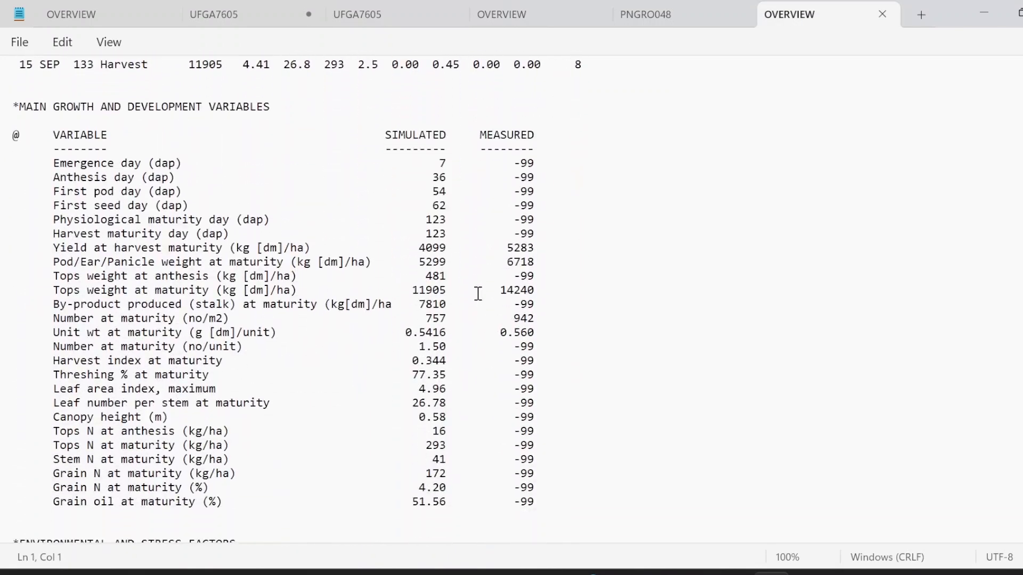
pyautogui.moveTo(163, 249); pyautogui.dragTo(419, 248)
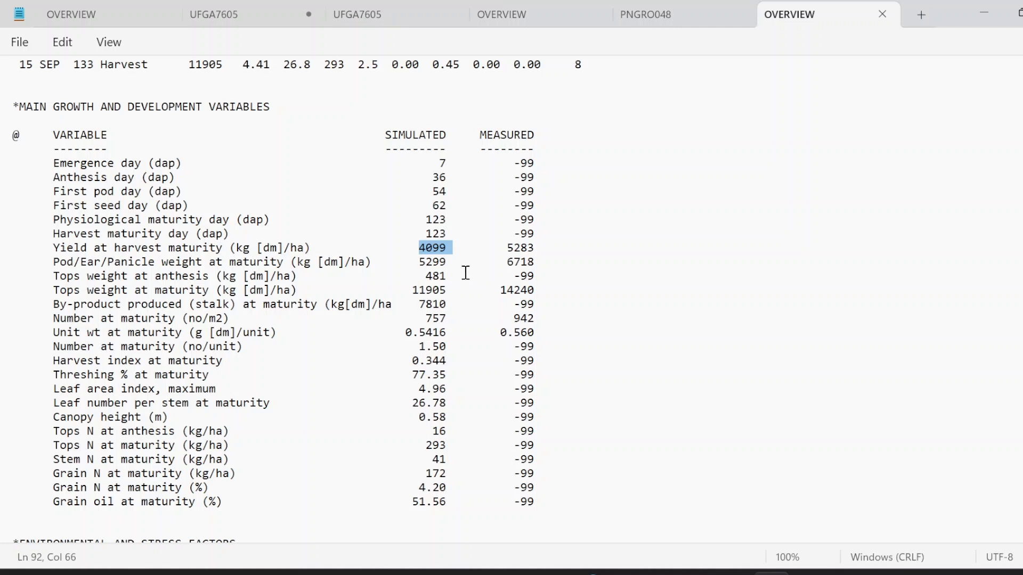
pyautogui.click(435, 249)
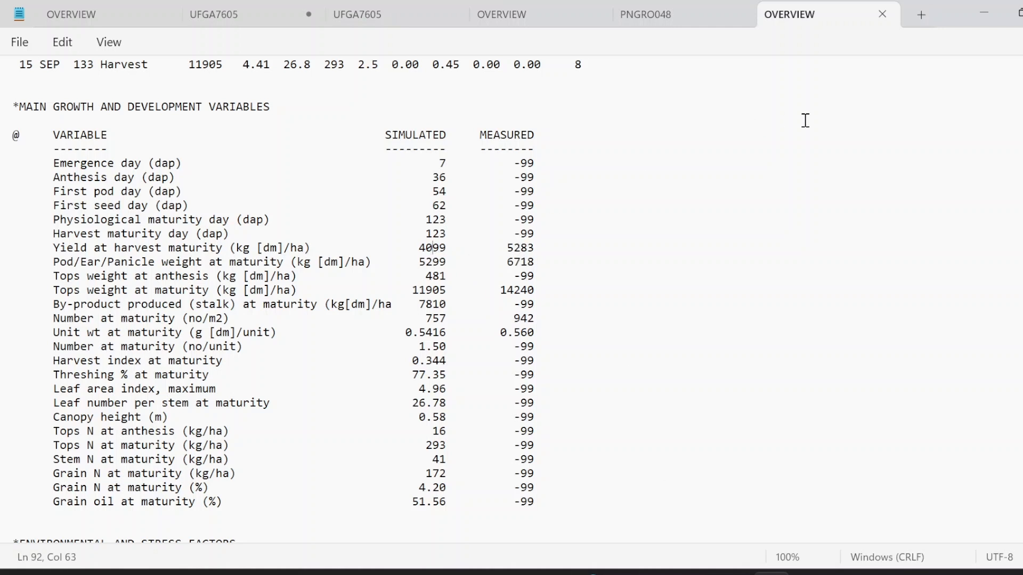
pyautogui.click(984, 12)
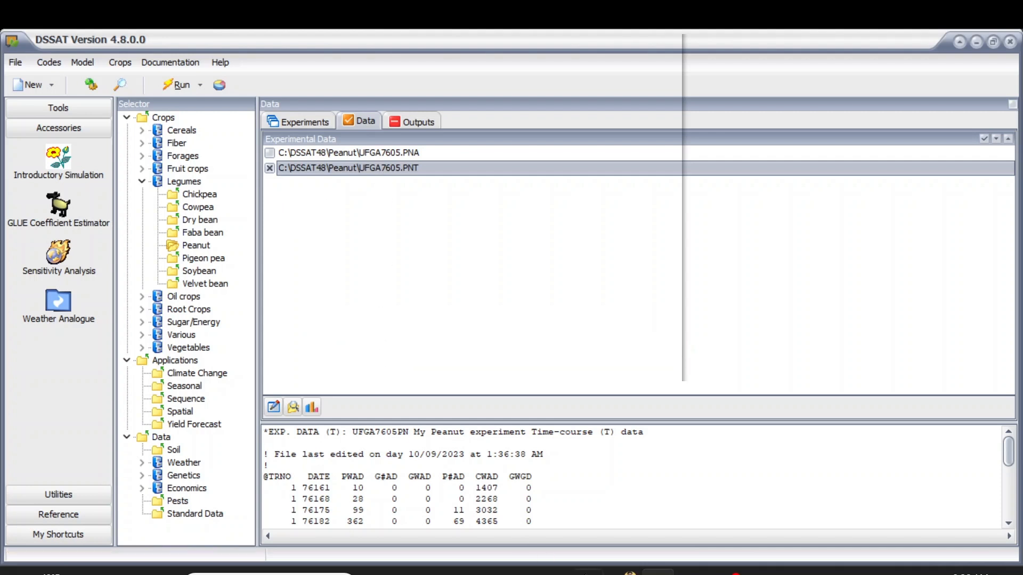
# Step: Bring up UFGA7605.PNT in AT File Create and examine the time-course data on sheet 1 and the blank sheet 2
pyautogui.moveTo(727, 573)
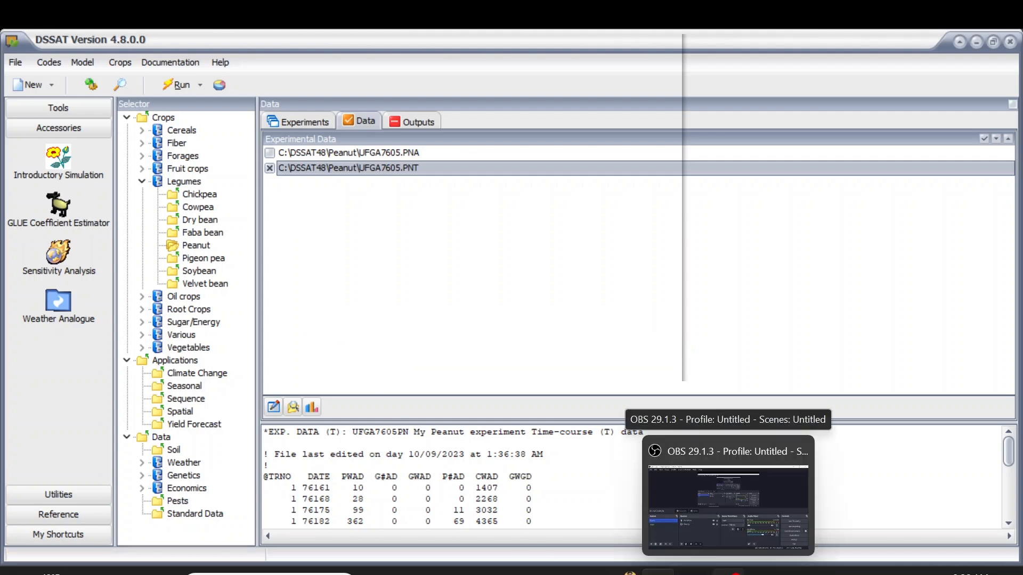
pyautogui.click(693, 573)
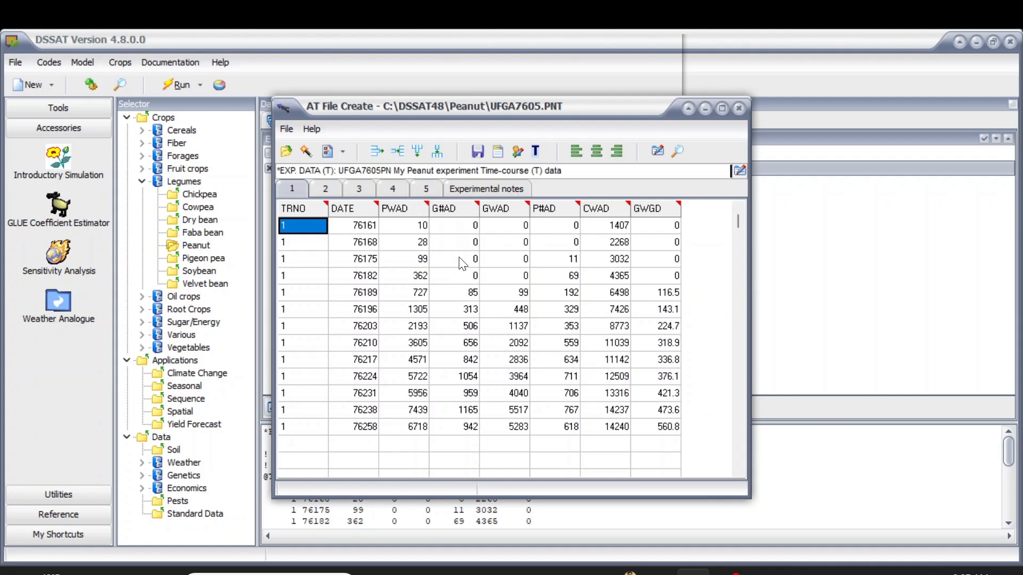
pyautogui.click(311, 244)
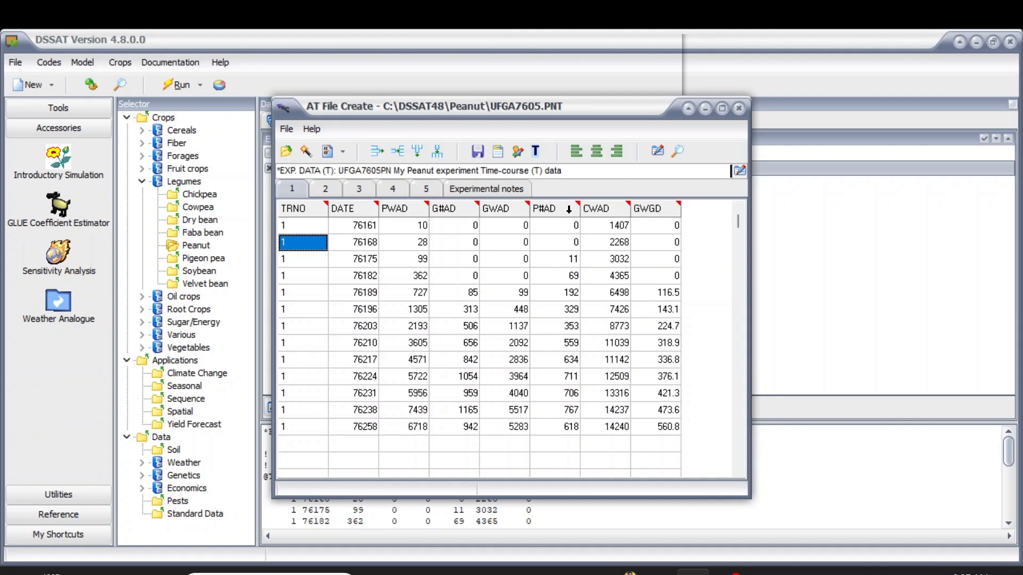
pyautogui.moveTo(431, 209)
pyautogui.click(323, 189)
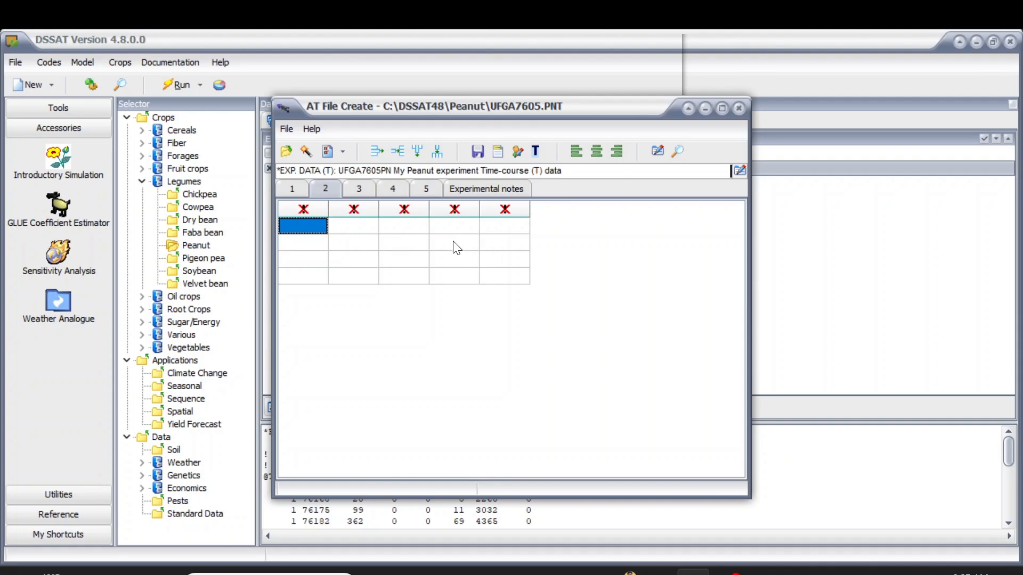
pyautogui.click(292, 190)
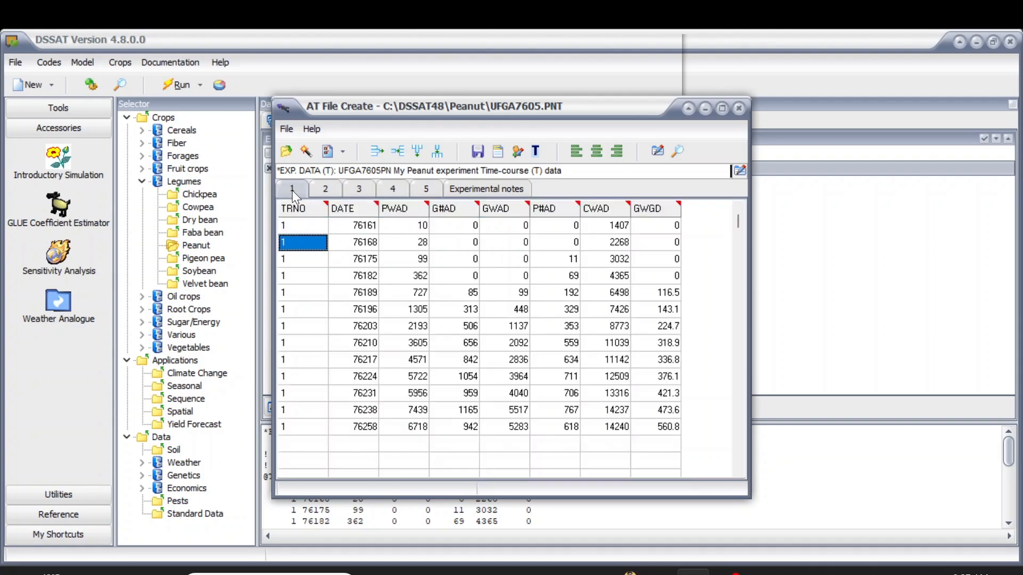
pyautogui.click(331, 190)
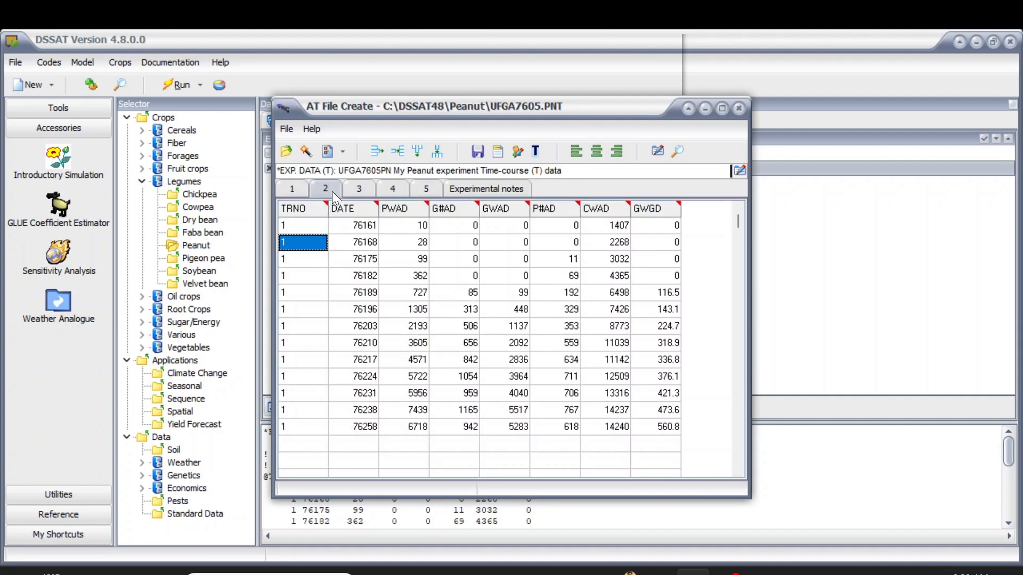
pyautogui.click(292, 190)
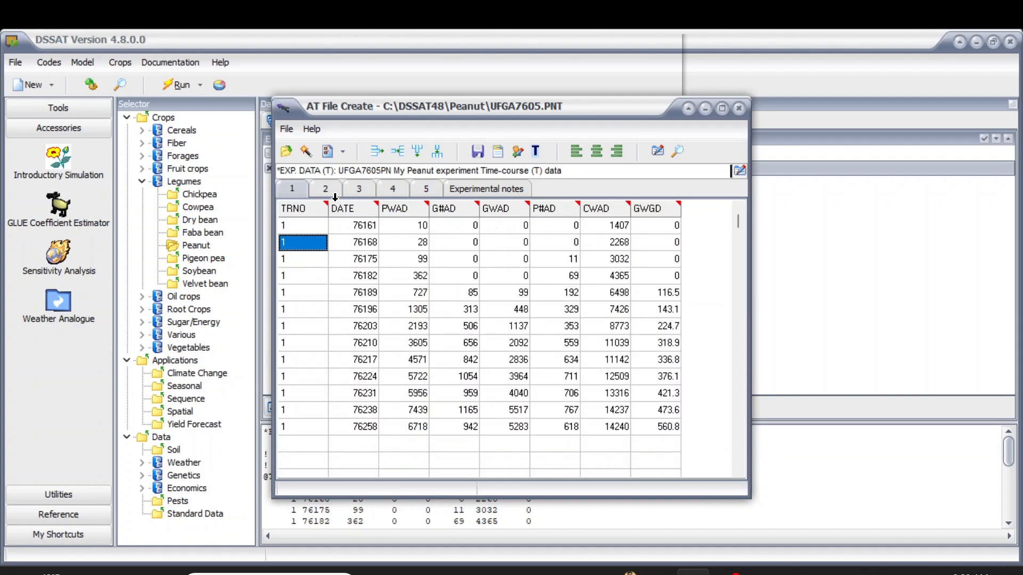
# Step: Preview variables NDN10 and N2ONC for the GWGD column and close its properties without applying a change
pyautogui.doubleClick(647, 209)
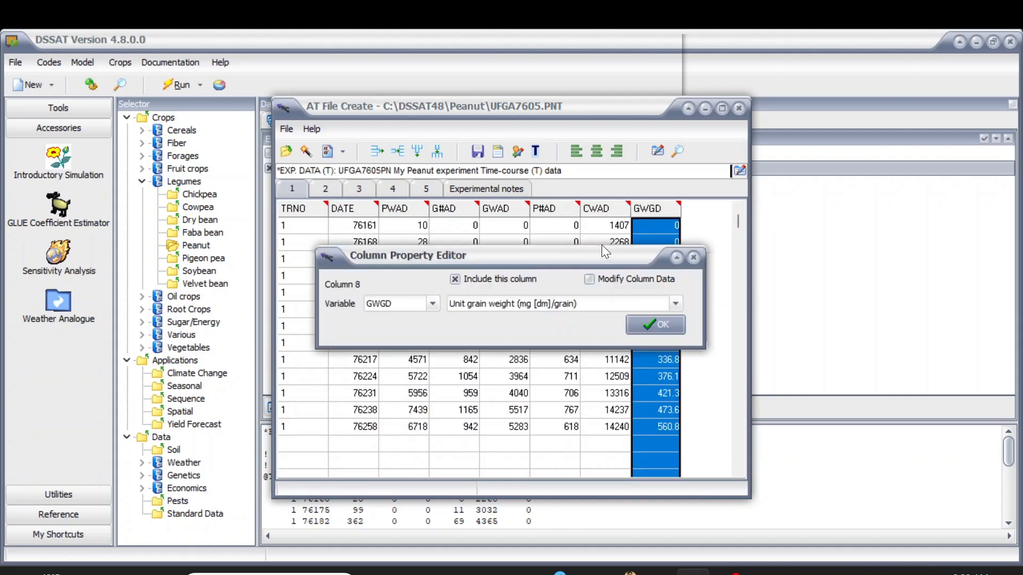
pyautogui.click(431, 304)
pyautogui.moveTo(433, 338); pyautogui.dragTo(437, 346)
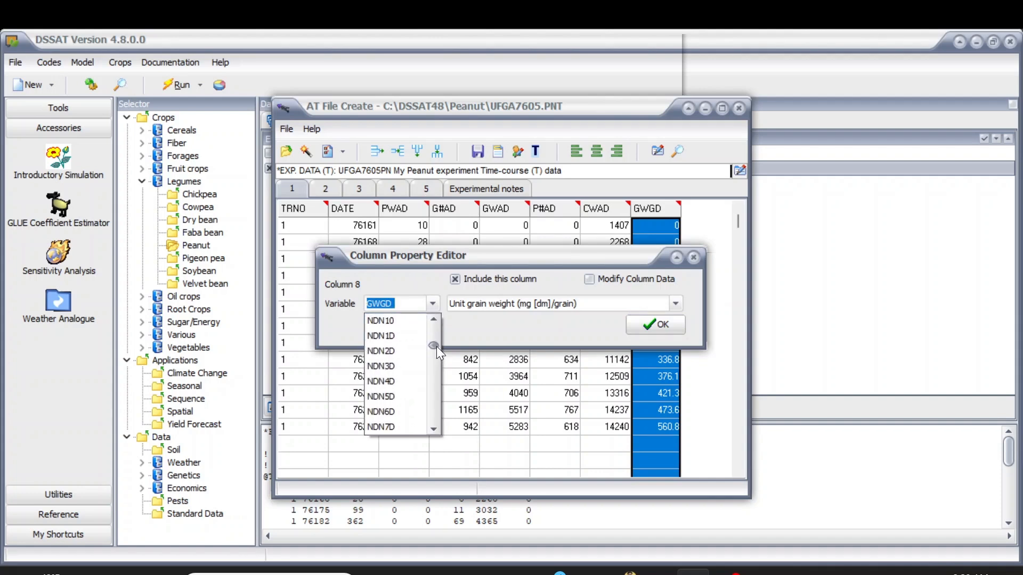
pyautogui.click(395, 320)
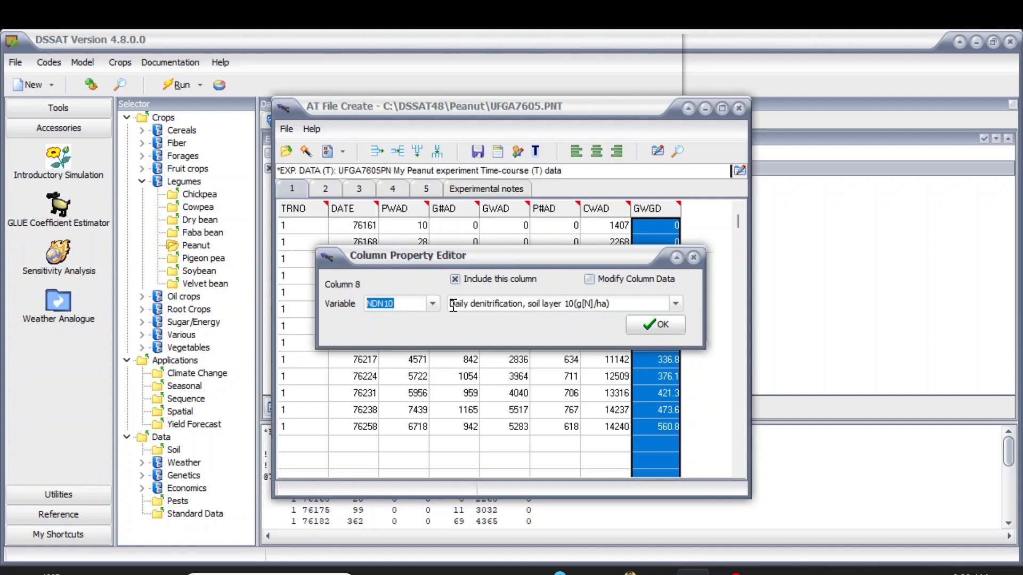
pyautogui.click(433, 304)
pyautogui.moveTo(433, 345); pyautogui.dragTo(430, 343)
pyautogui.click(386, 323)
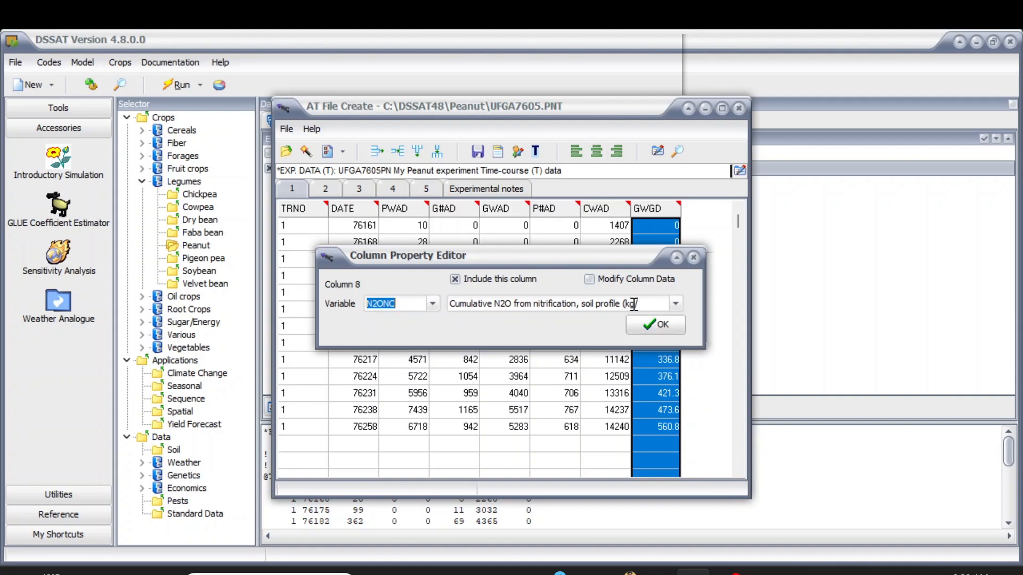
pyautogui.click(692, 257)
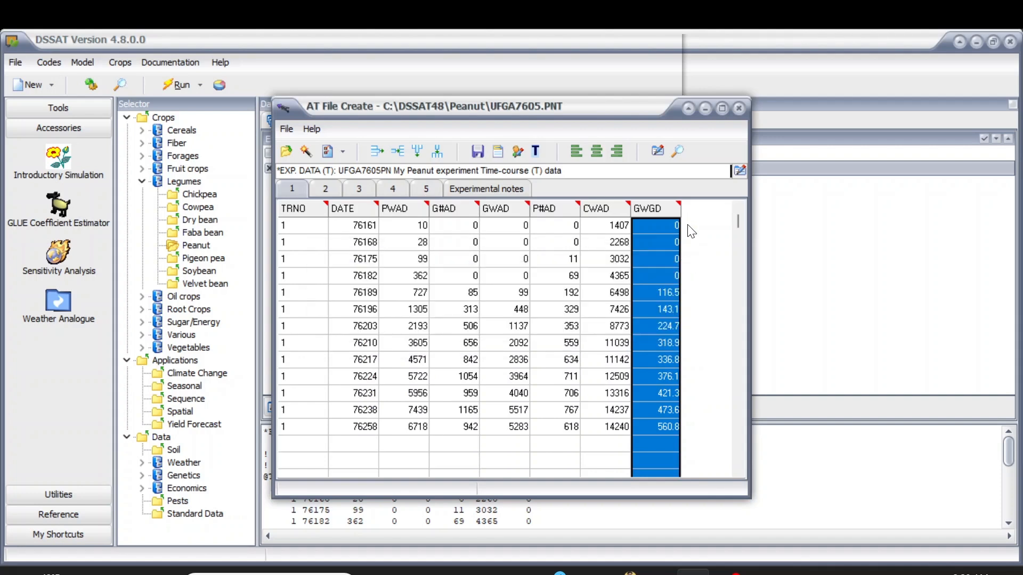
# Step: Check sheets 2 and 3 of the time-course file, and save UFGA7605.PNT while closing its editor
pyautogui.click(336, 189)
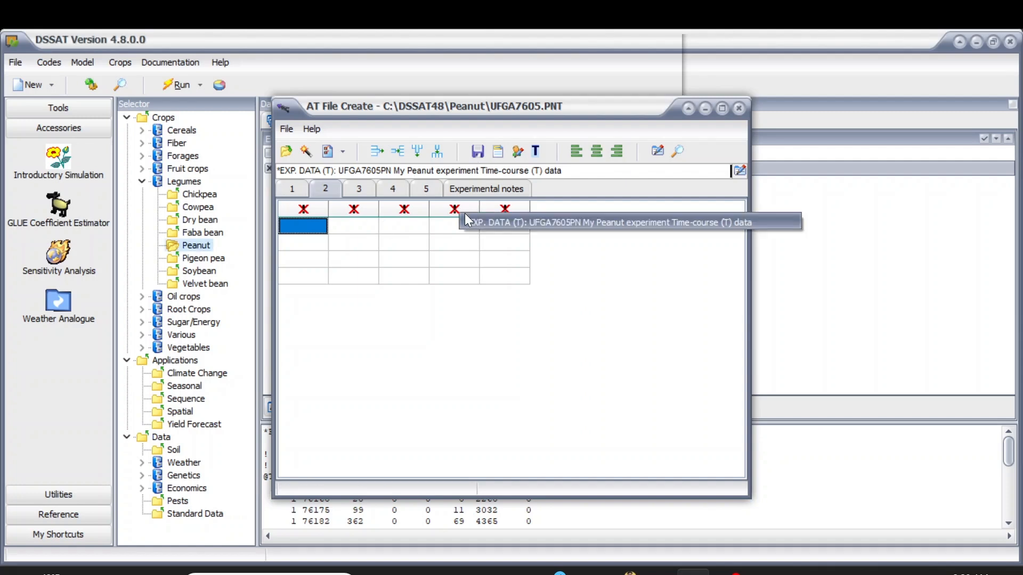
pyautogui.click(356, 190)
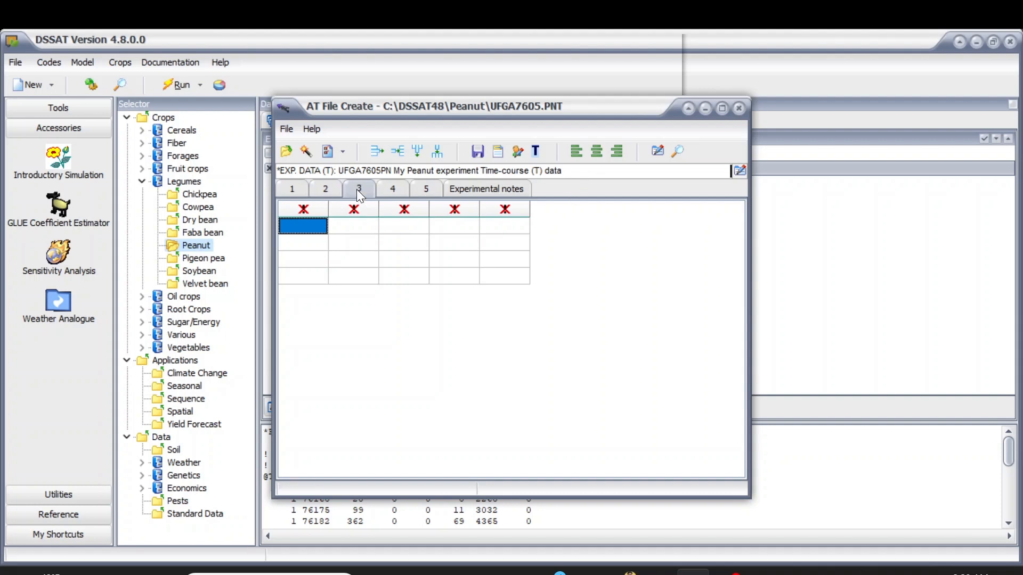
pyautogui.click(735, 110)
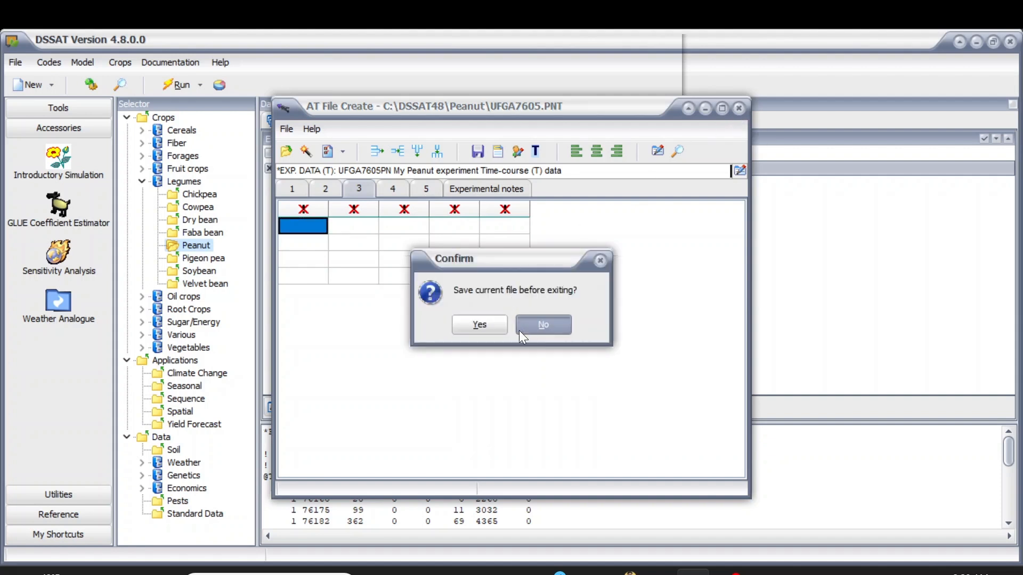
pyautogui.click(469, 323)
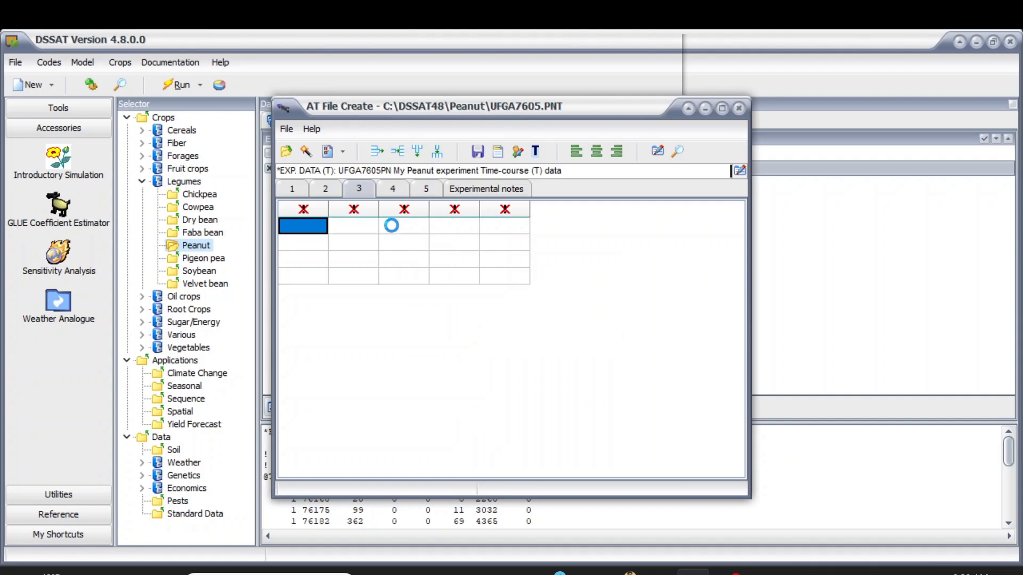
pyautogui.click(740, 443)
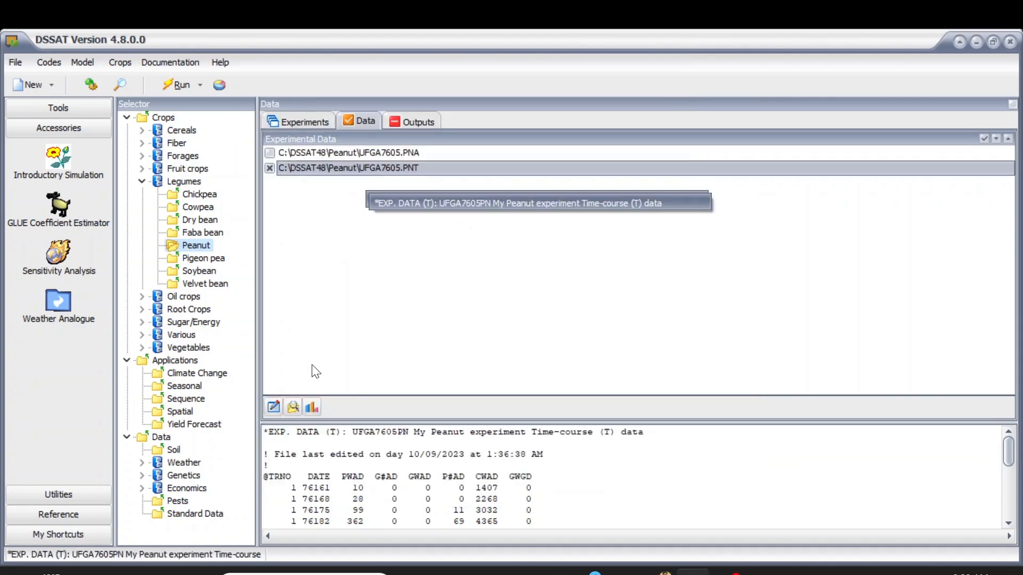
# Step: Refresh the peanut experiment list and select the maize experiment UFGA8201.MZX
pyautogui.click(298, 122)
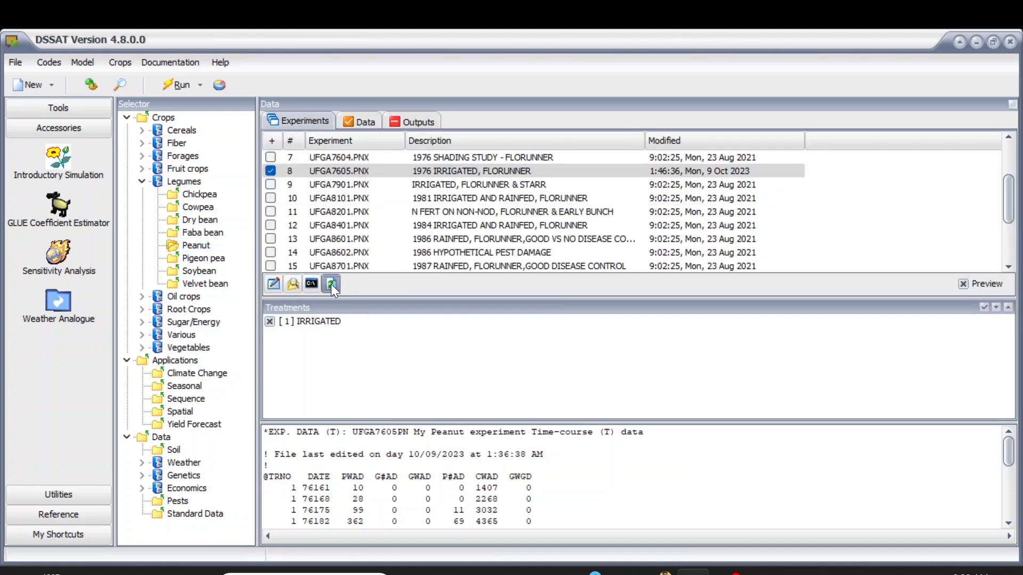
pyautogui.click(331, 283)
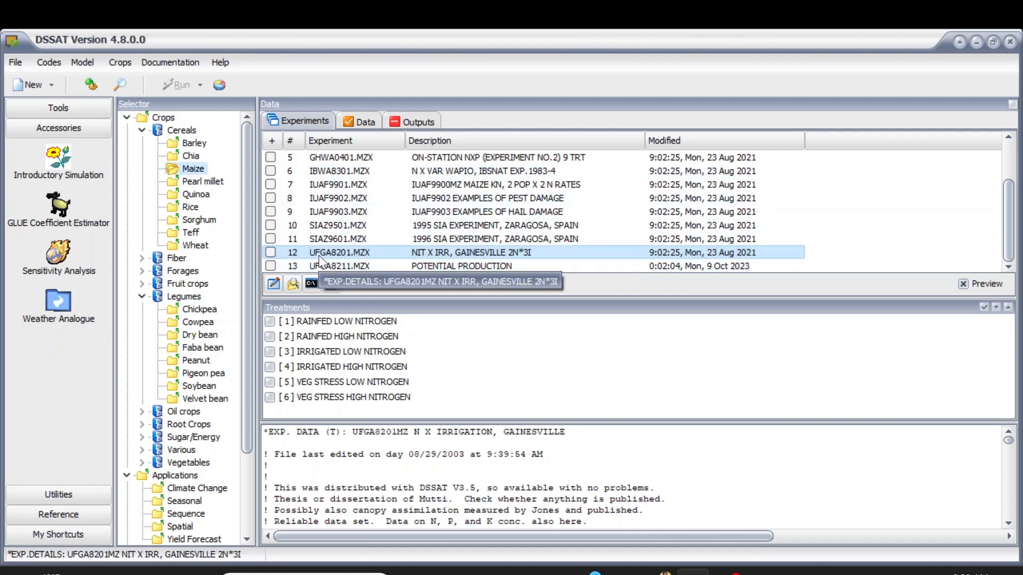
pyautogui.click(347, 253)
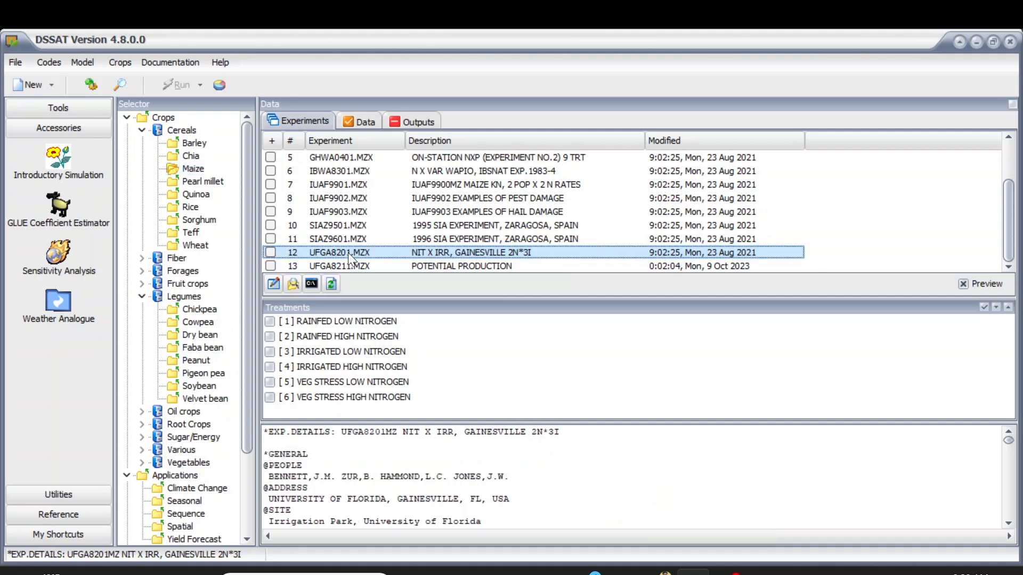
# Step: Bring up the experiment's time-course data file UFGA8201.MZT for editing in a maximized AT File Create window
pyautogui.click(366, 121)
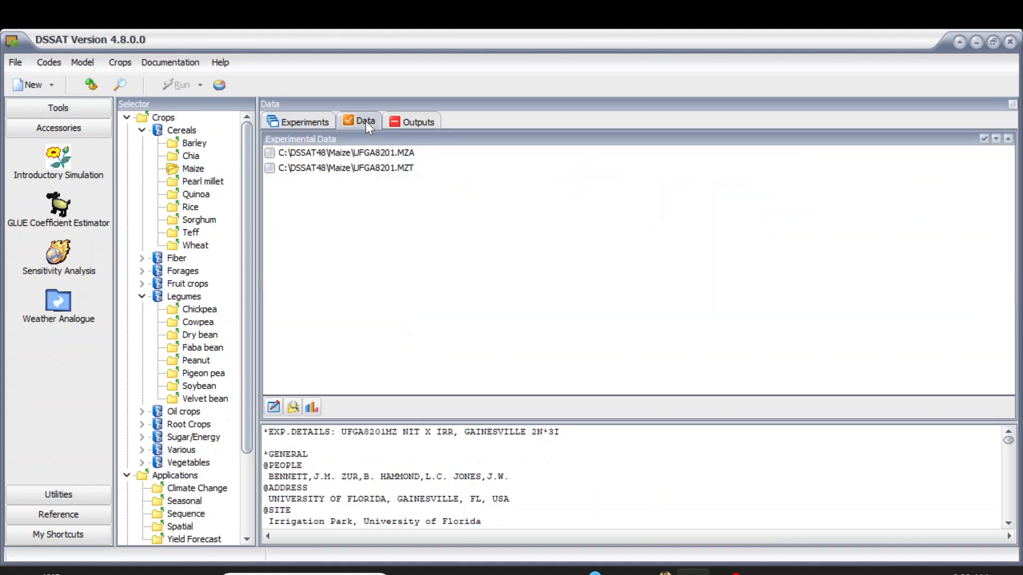
pyautogui.click(378, 150)
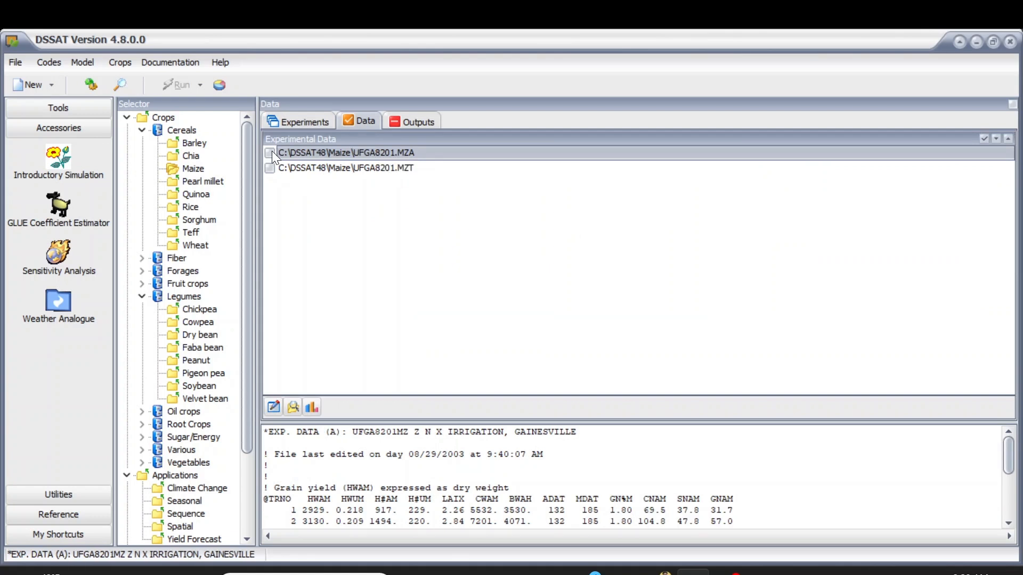
pyautogui.click(271, 169)
pyautogui.rightClick(320, 172)
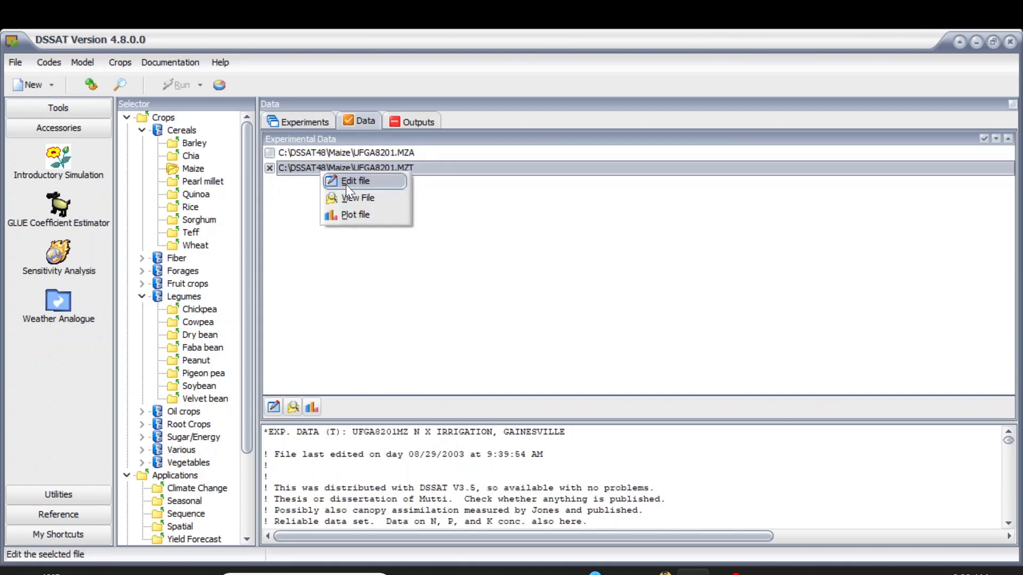
pyautogui.click(358, 184)
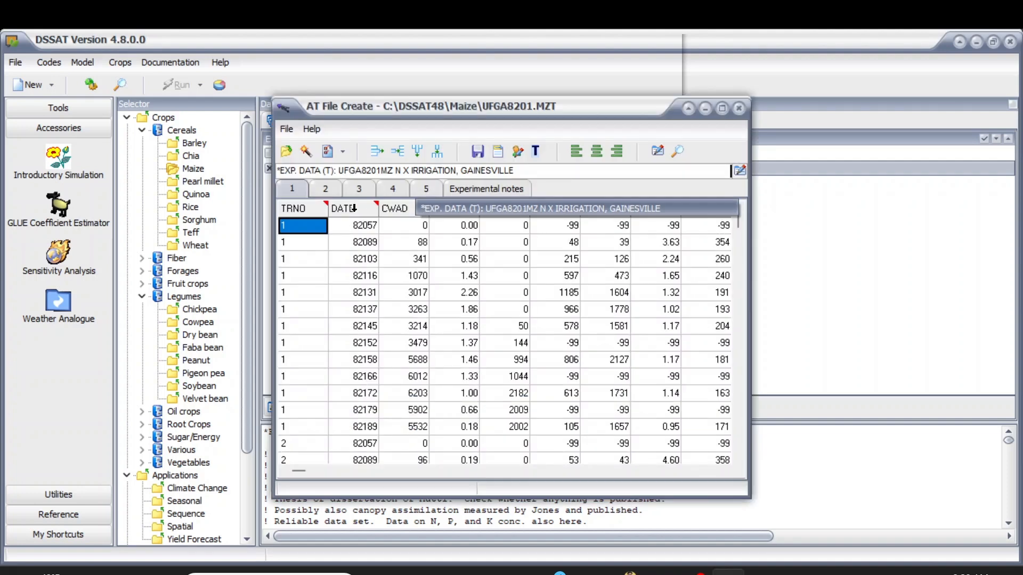
pyautogui.click(722, 108)
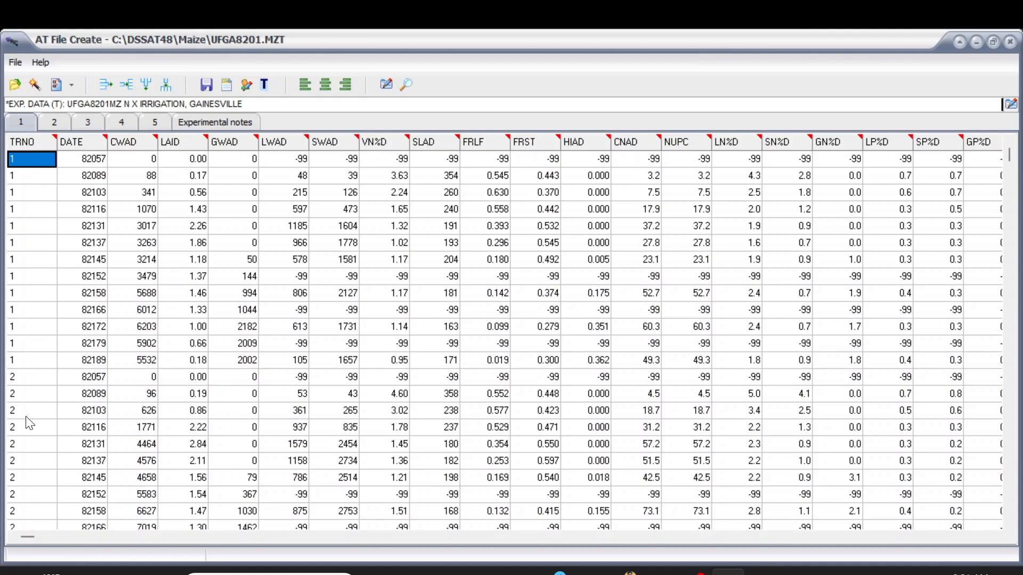
# Step: Examine the time-course measurements of all treatments on sheet 1, down to treatment 6 and back to the first row
pyautogui.press('Down')
pyautogui.press('Down')
pyautogui.press('Down')
pyautogui.press('Down')
pyautogui.press('Down')
pyautogui.press('Down')
pyautogui.press('Down')
pyautogui.press('Down')
pyautogui.press('Down')
pyautogui.press('Down')
pyautogui.press('Down')
pyautogui.press('Down')
pyautogui.press('Down')
pyautogui.press('Down')
pyautogui.press('Down')
pyautogui.press('Down')
pyautogui.press('Down')
pyautogui.press('Down')
pyautogui.press('Down')
pyautogui.press('Down')
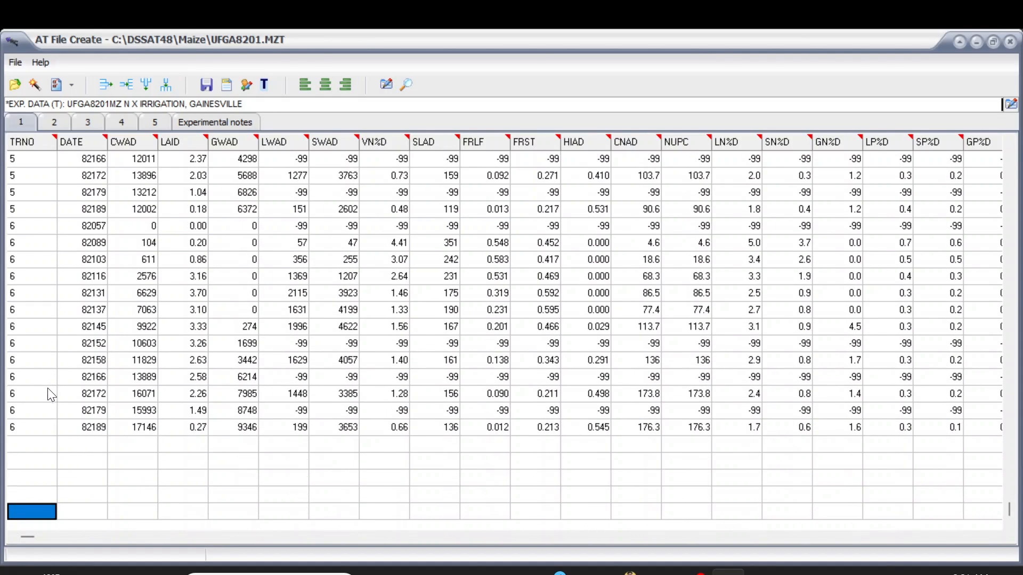
pyautogui.press('Up')
pyautogui.press('Up')
pyautogui.press('Up')
pyautogui.press('Up')
pyautogui.press('Up')
pyautogui.press('Up')
pyautogui.press('Up')
pyautogui.press('Up')
pyautogui.press('Up')
pyautogui.press('Up')
pyautogui.press('Up')
pyautogui.press('Up')
pyautogui.press('Up')
pyautogui.press('Up')
pyautogui.press('Up')
pyautogui.press('Up')
pyautogui.press('Up')
pyautogui.press('Up')
pyautogui.press('Up')
pyautogui.press('Up')
pyautogui.press('Up')
pyautogui.press('Up')
pyautogui.press('Up')
pyautogui.press('Up')
pyautogui.press('Up')
pyautogui.press('Up')
pyautogui.press('Up')
pyautogui.press('Up')
pyautogui.press('Up')
pyautogui.press('Up')
pyautogui.press('Up')
pyautogui.press('Up')
pyautogui.press('Up')
pyautogui.press('Up')
pyautogui.press('Up')
pyautogui.press('Up')
pyautogui.press('Up')
pyautogui.press('Up')
pyautogui.press('Up')
pyautogui.press('Up')
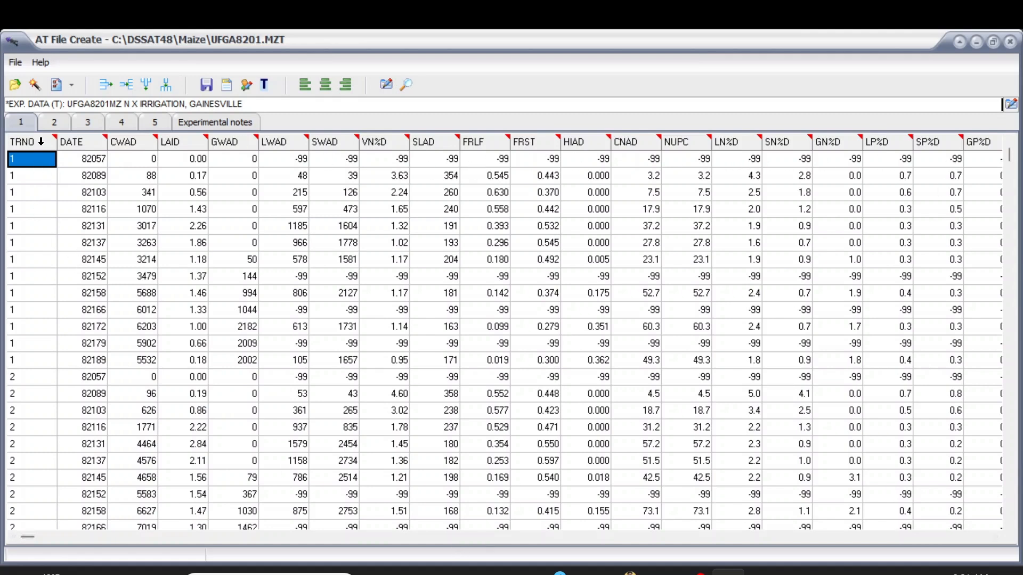
# Step: Examine the soil water data on sheet 2, including the SW1D column's properties, and compare it with sheets 3 and 1
pyautogui.click(55, 125)
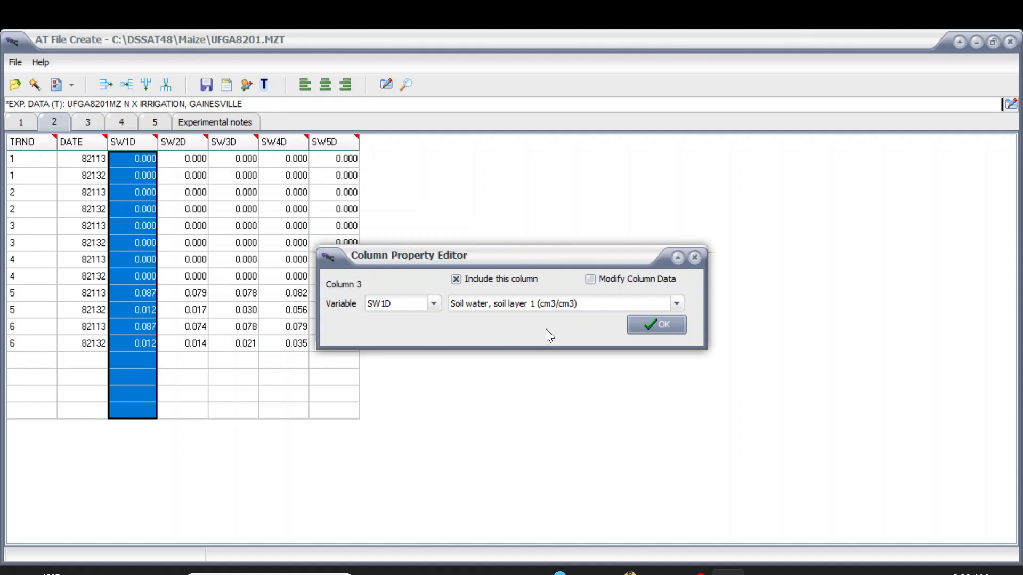
pyautogui.click(695, 259)
pyautogui.click(83, 124)
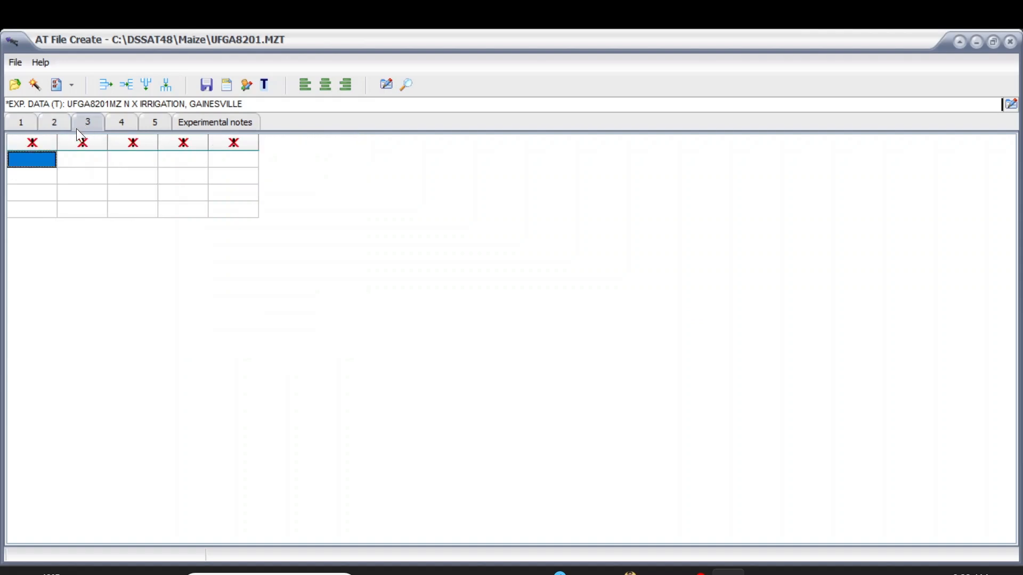
pyautogui.click(43, 124)
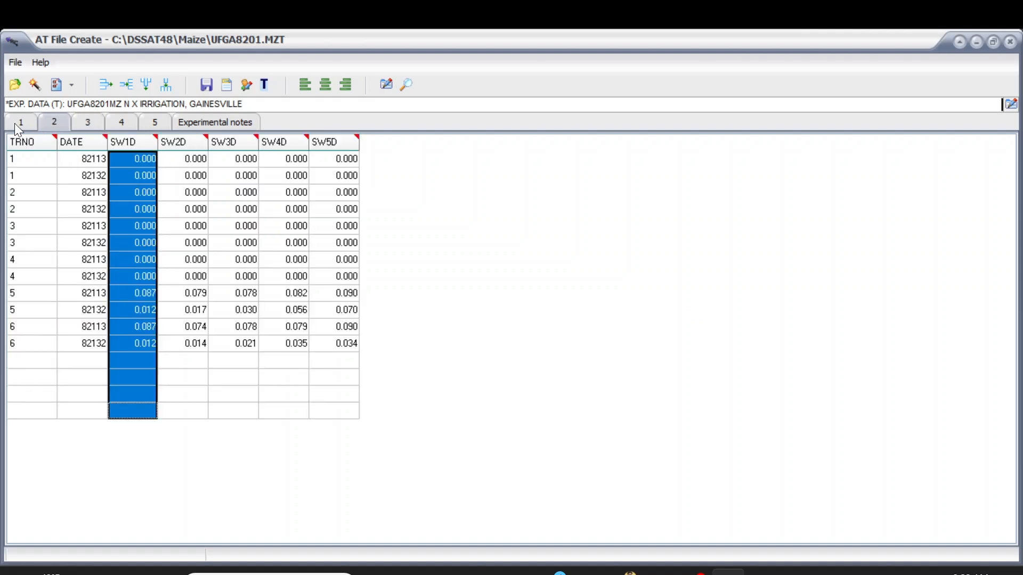
pyautogui.click(14, 123)
pyautogui.click(47, 123)
# Step: Close UFGA8201.MZT, deselect it in the experimental data, and refresh the maize experiment list
pyautogui.click(1009, 44)
pyautogui.click(549, 325)
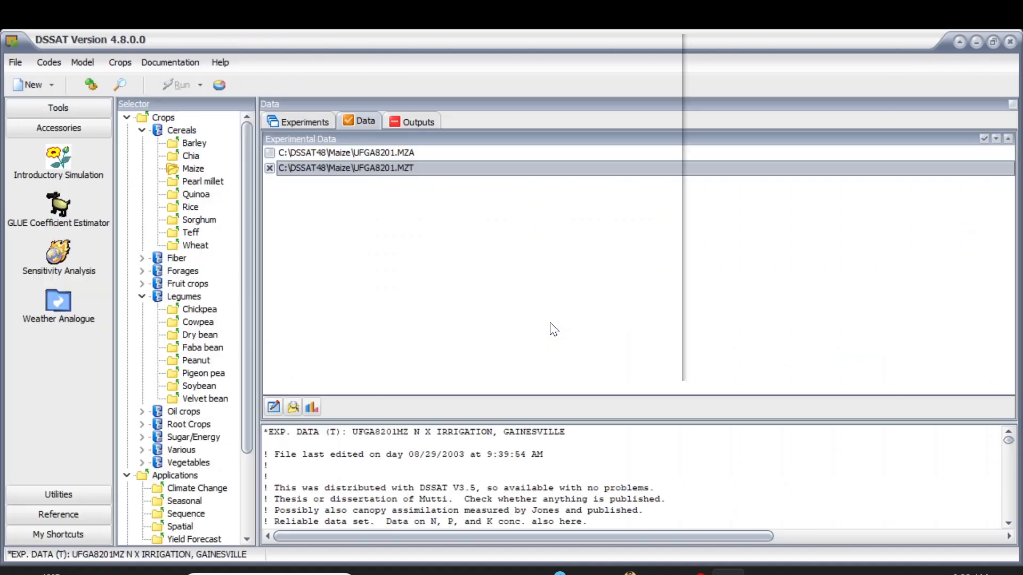
pyautogui.click(269, 168)
pyautogui.click(299, 123)
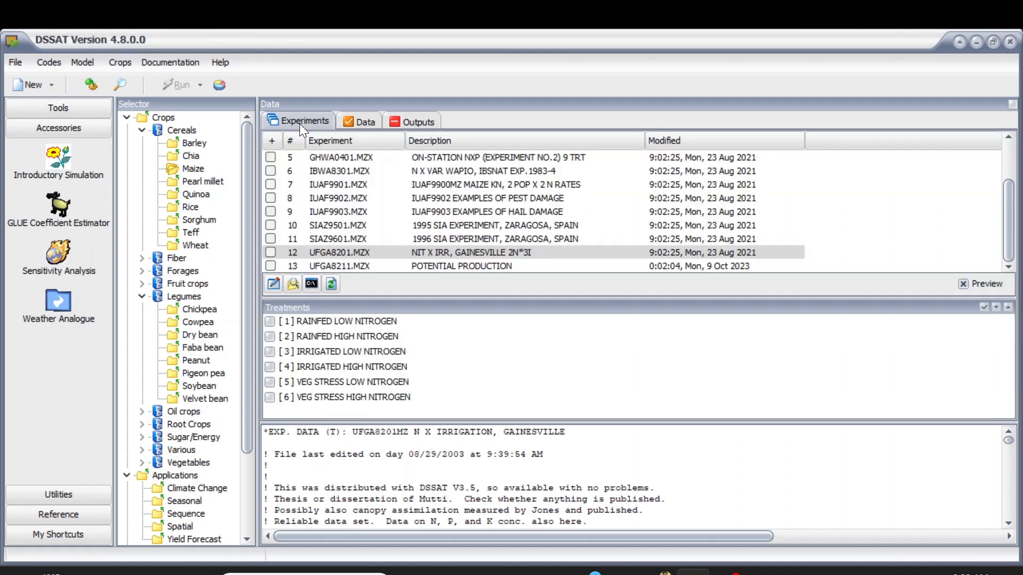
pyautogui.click(331, 284)
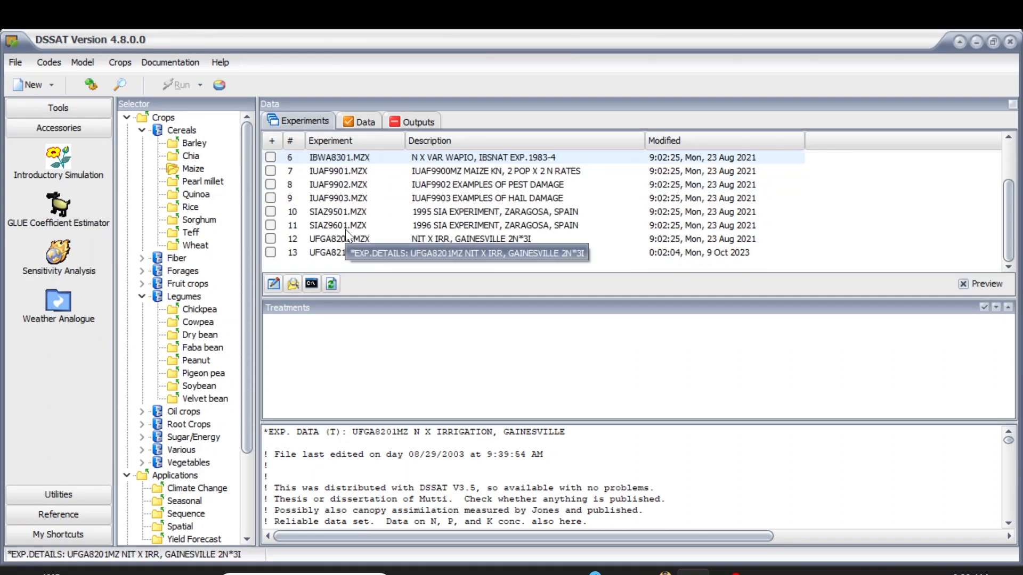
# Step: Run the MZCER model for all six treatments of maize experiment UFGA8201.MZX
pyautogui.click(270, 239)
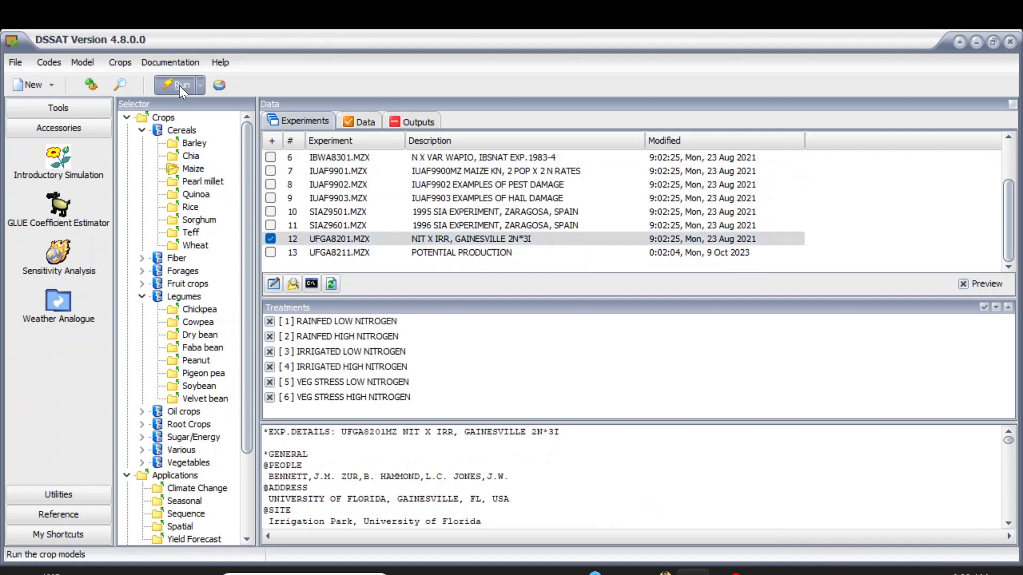
pyautogui.click(666, 233)
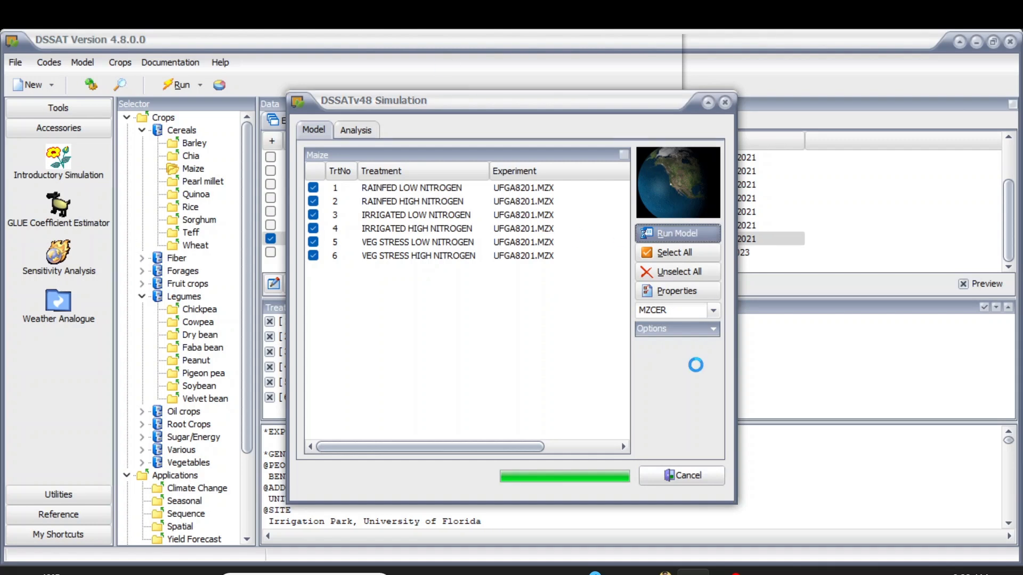
pyautogui.click(511, 326)
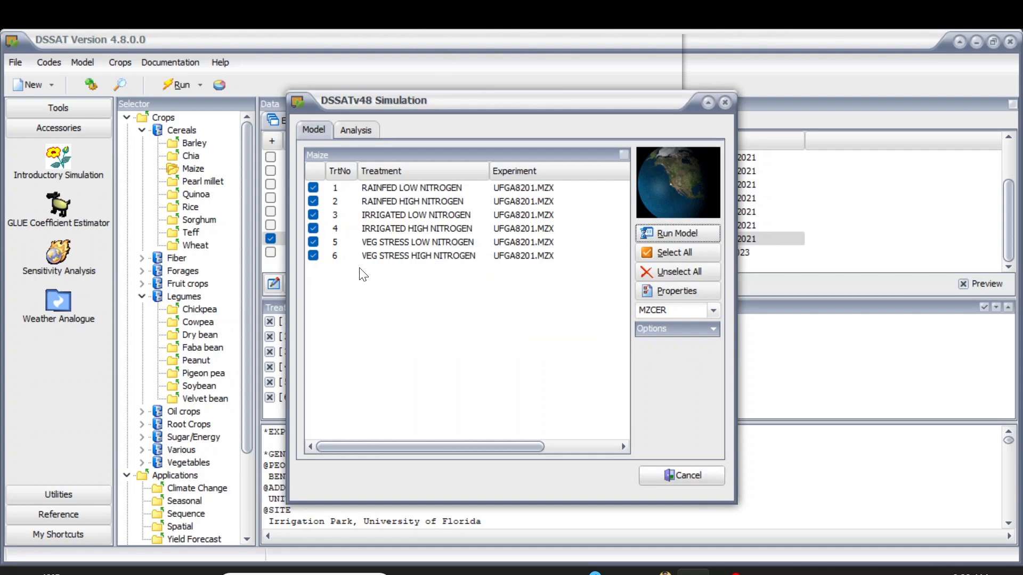
# Step: Display the SoilWat.OUT simulation output full-screen in the text editor with word wrap turned off
pyautogui.click(353, 131)
pyautogui.moveTo(490, 252); pyautogui.dragTo(486, 264)
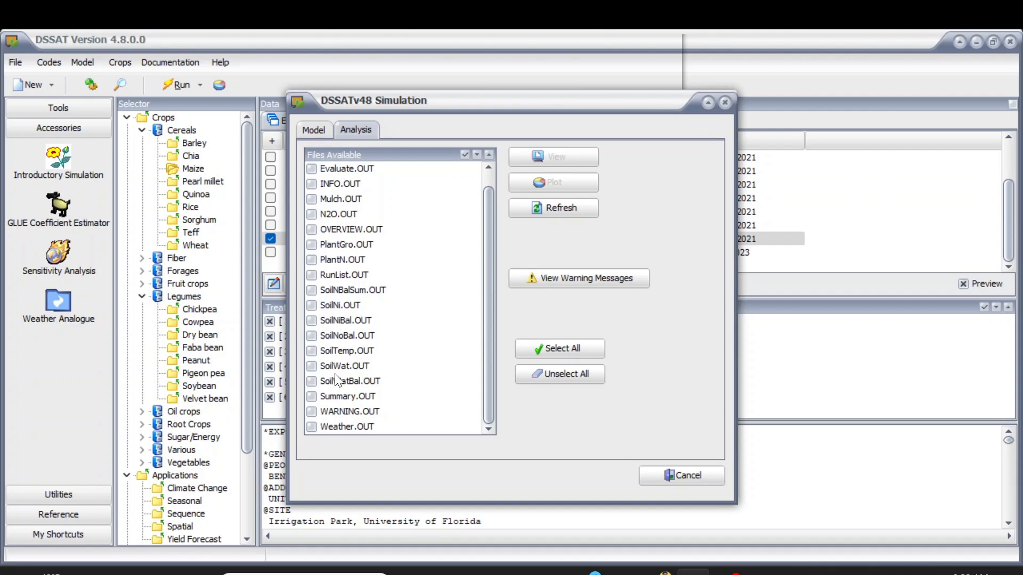
pyautogui.click(312, 366)
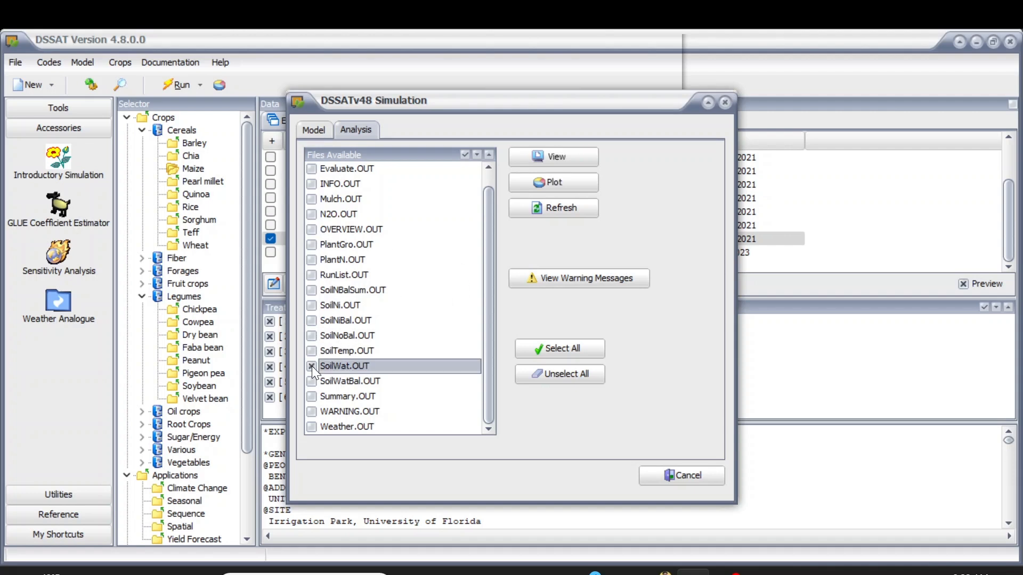
pyautogui.click(562, 162)
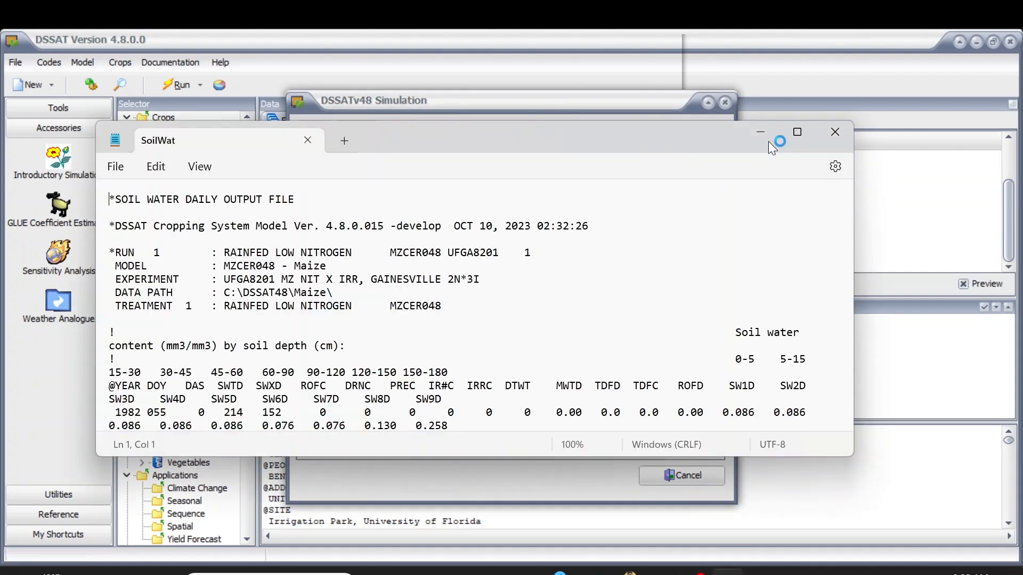
pyautogui.click(802, 140)
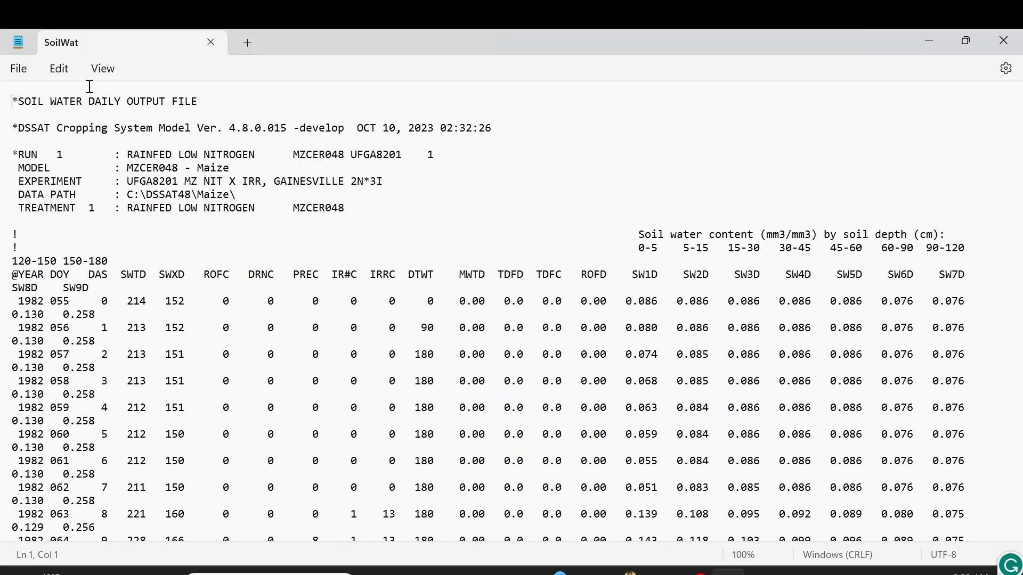
pyautogui.click(102, 69)
pyautogui.click(134, 147)
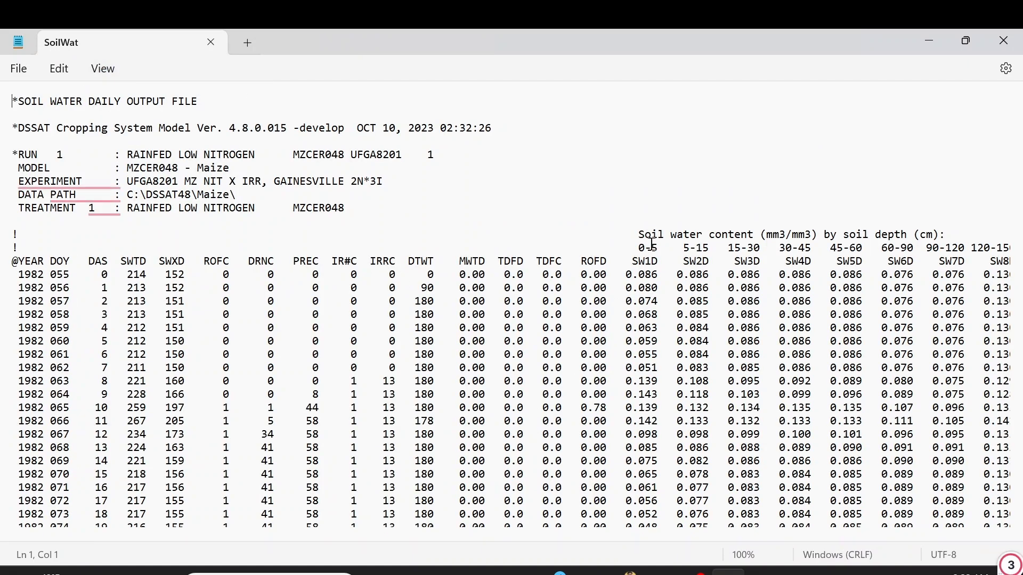
# Step: Examine the daily soil water content by layer, matching SW1D and the following columns to their depths in cm, and close the text editor
pyautogui.doubleClick(647, 261)
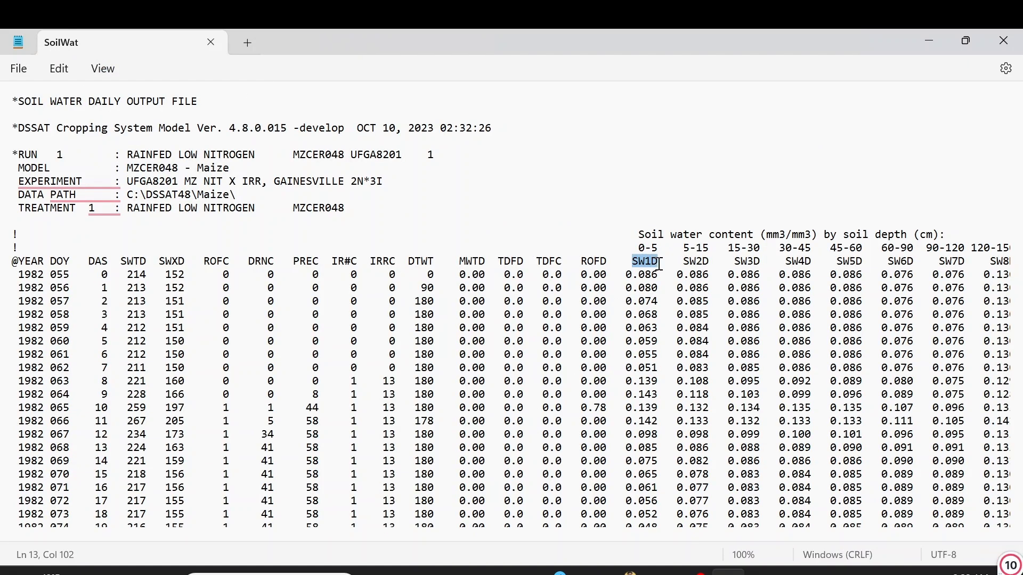
pyautogui.moveTo(638, 248); pyautogui.dragTo(666, 248)
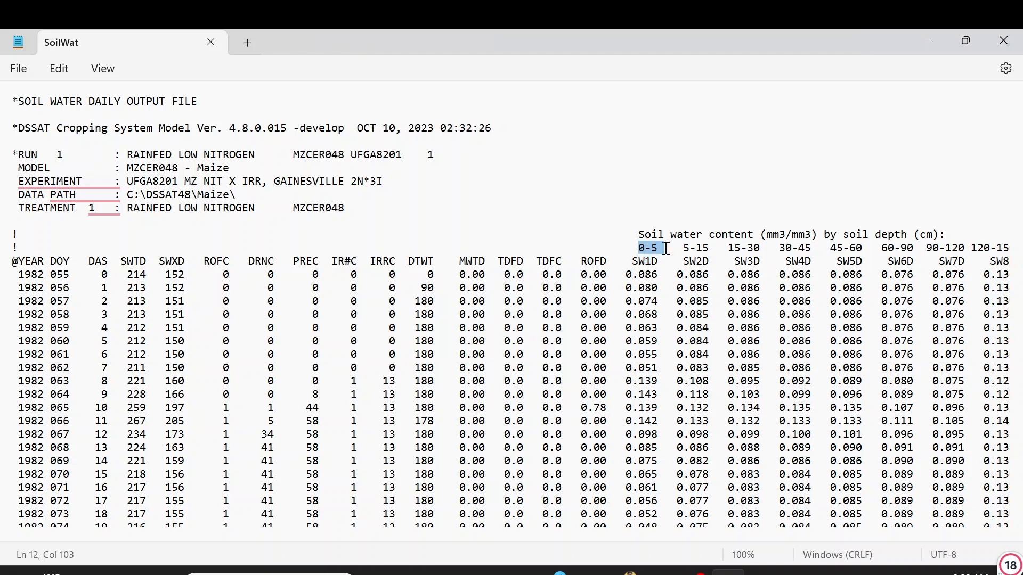
pyautogui.moveTo(944, 234); pyautogui.dragTo(922, 235)
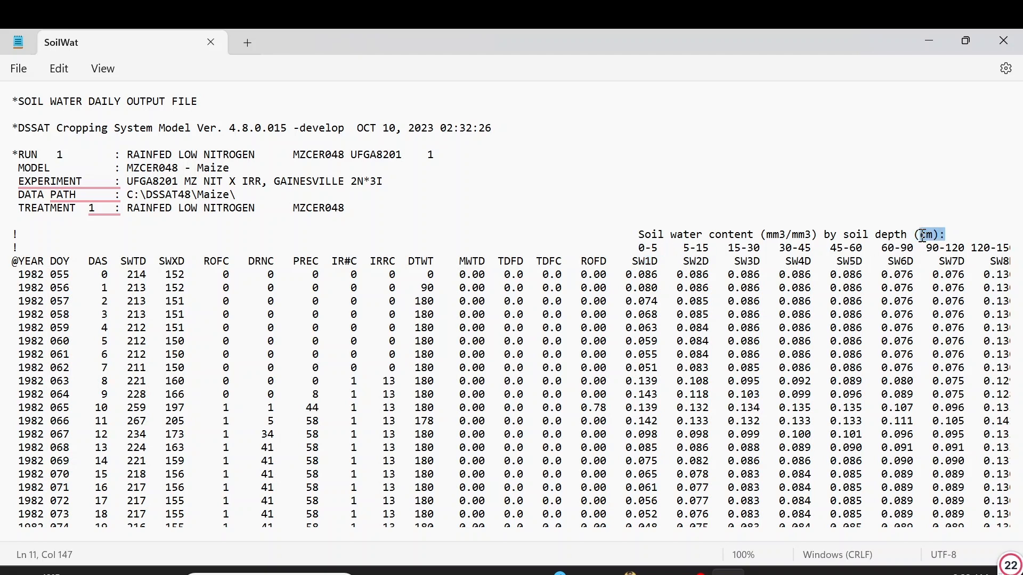
pyautogui.click(680, 260)
pyautogui.moveTo(680, 260); pyautogui.dragTo(784, 250)
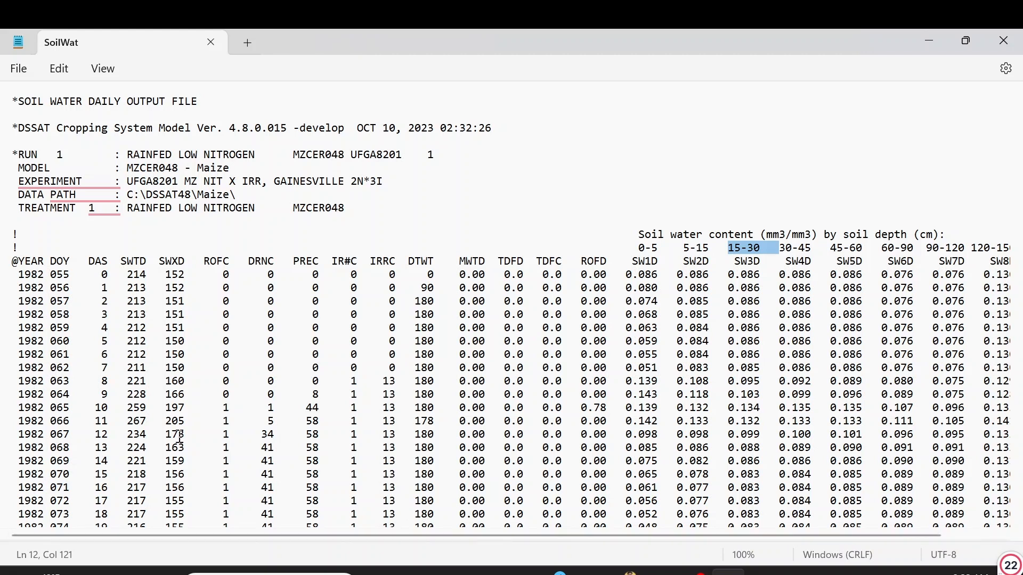
pyautogui.moveTo(62, 291); pyautogui.dragTo(482, 396)
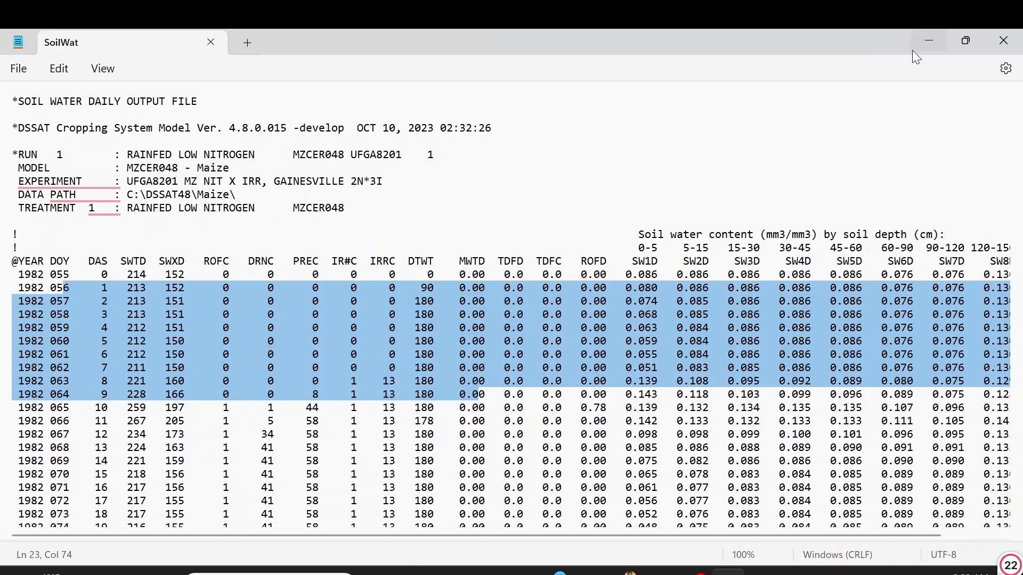
pyautogui.click(1003, 41)
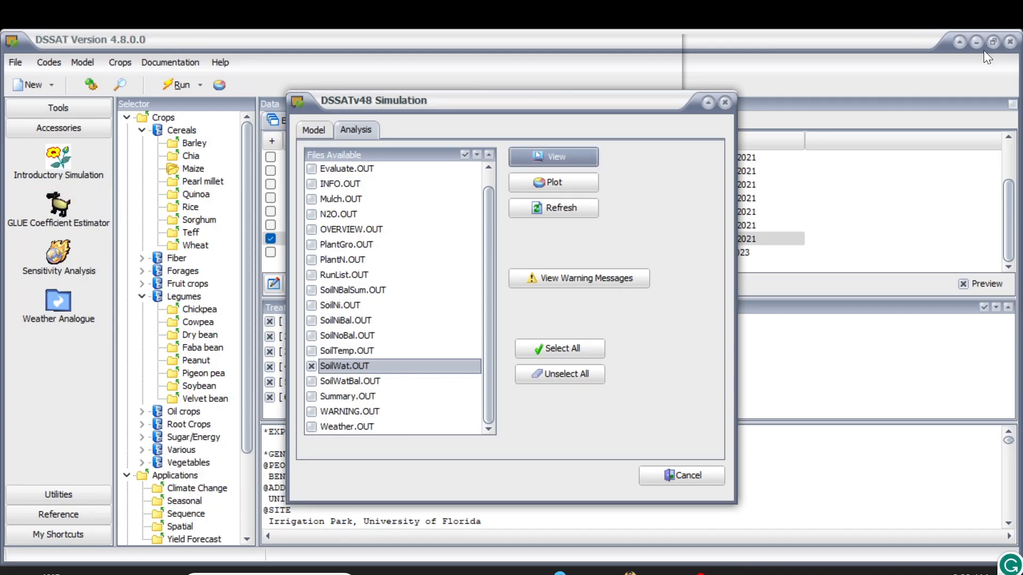
# Step: View SoilWatBal.OUT instead of SoilWat.OUT, examine the water balance parameters per treatment, and close both open text files
pyautogui.click(311, 367)
pyautogui.click(312, 380)
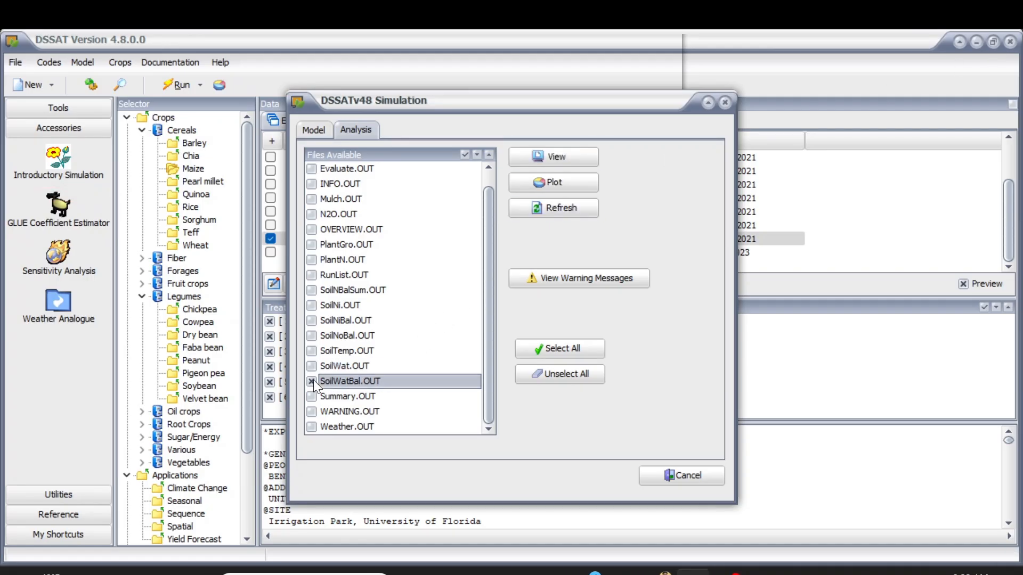
pyautogui.click(568, 158)
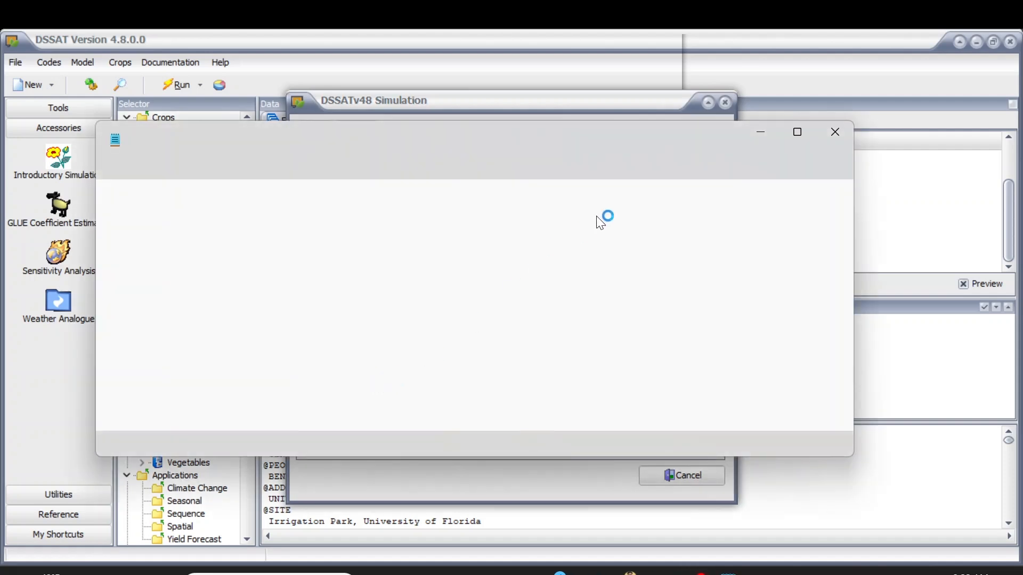
pyautogui.click(802, 136)
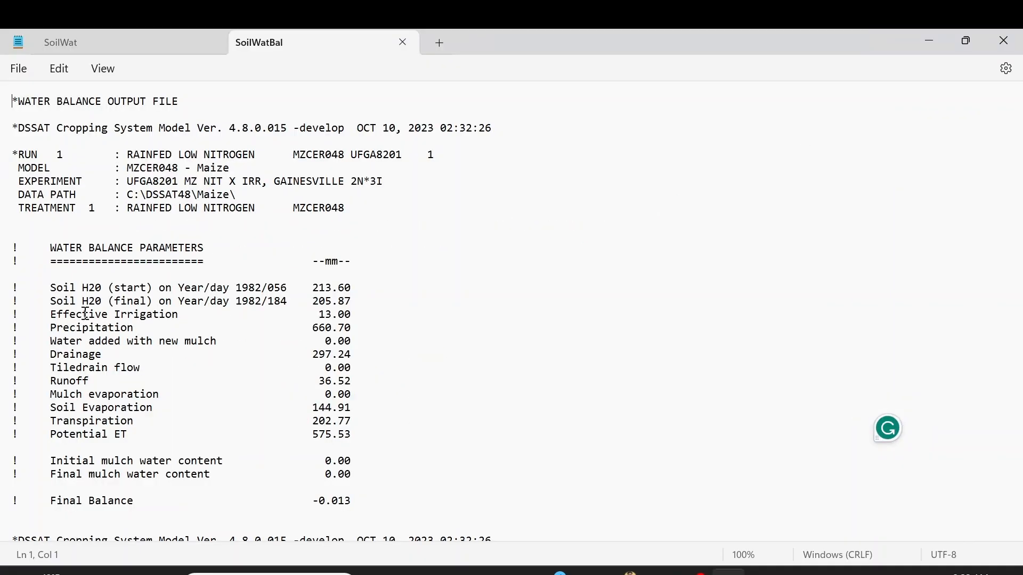
pyautogui.scroll(-5, 154, 371)
pyautogui.scroll(-5, 154, 371)
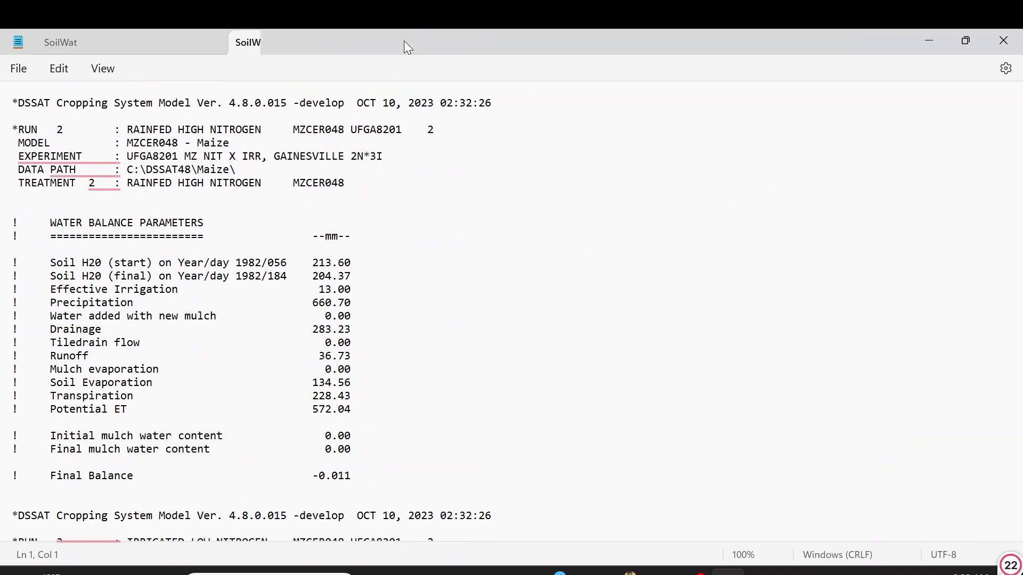
pyautogui.click(403, 42)
pyautogui.click(216, 42)
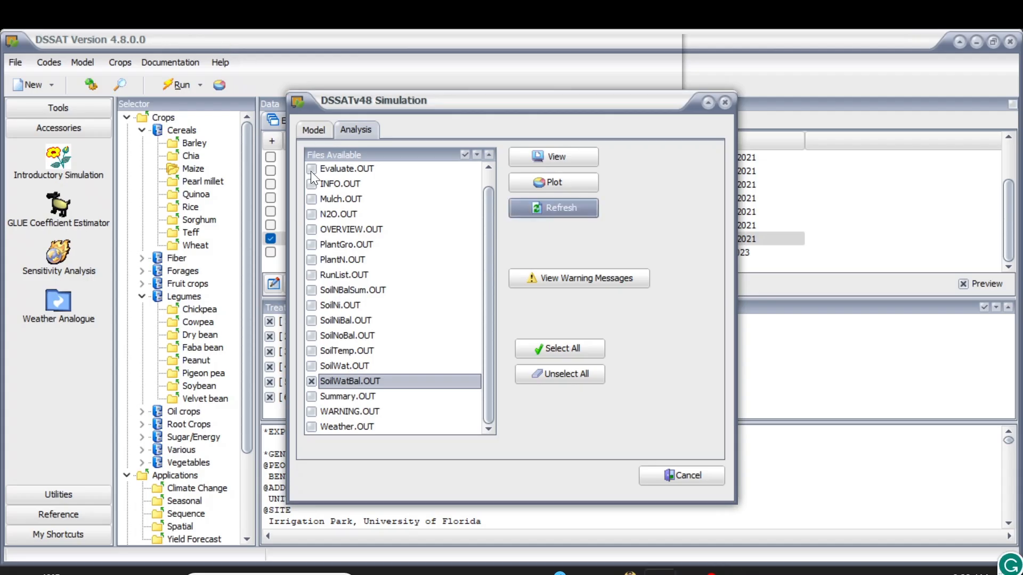
# Step: Plot SoilNi.OUT instead of SoilWatBal.OUT as a time series of N uptake during season (NUCM) for all runs
pyautogui.click(307, 381)
pyautogui.click(311, 306)
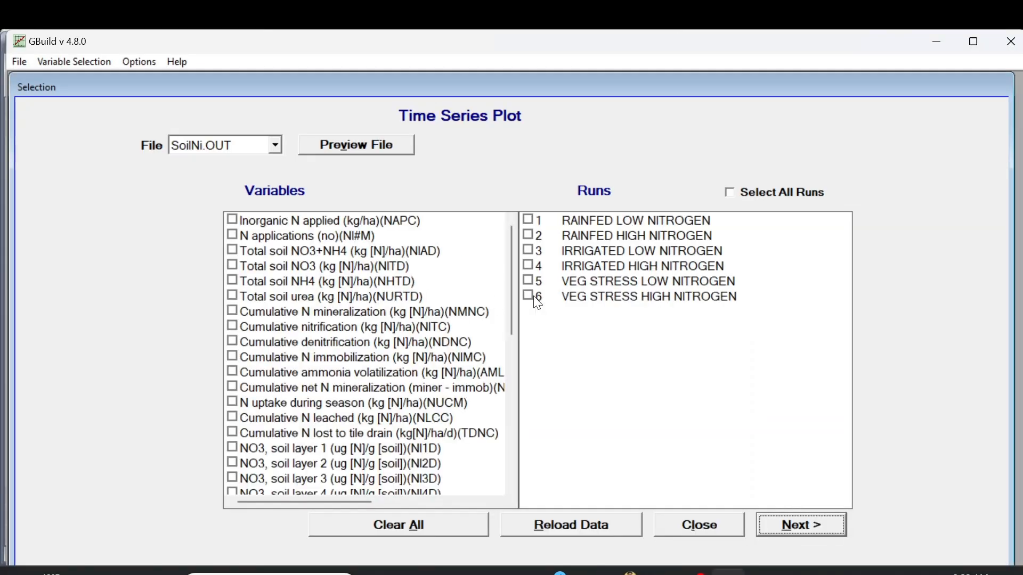
pyautogui.moveTo(509, 290); pyautogui.dragTo(510, 375)
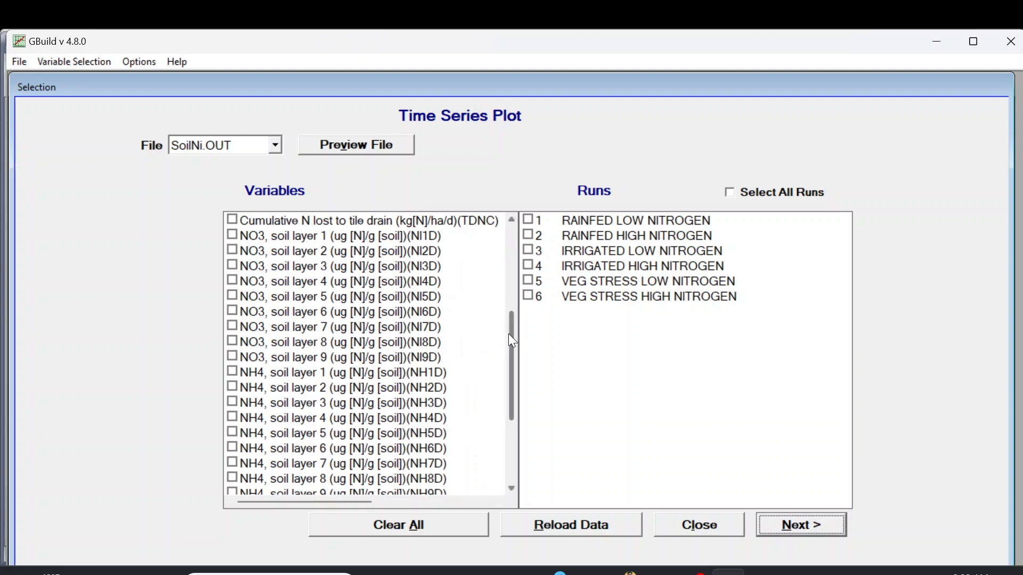
pyautogui.moveTo(513, 326); pyautogui.dragTo(515, 312)
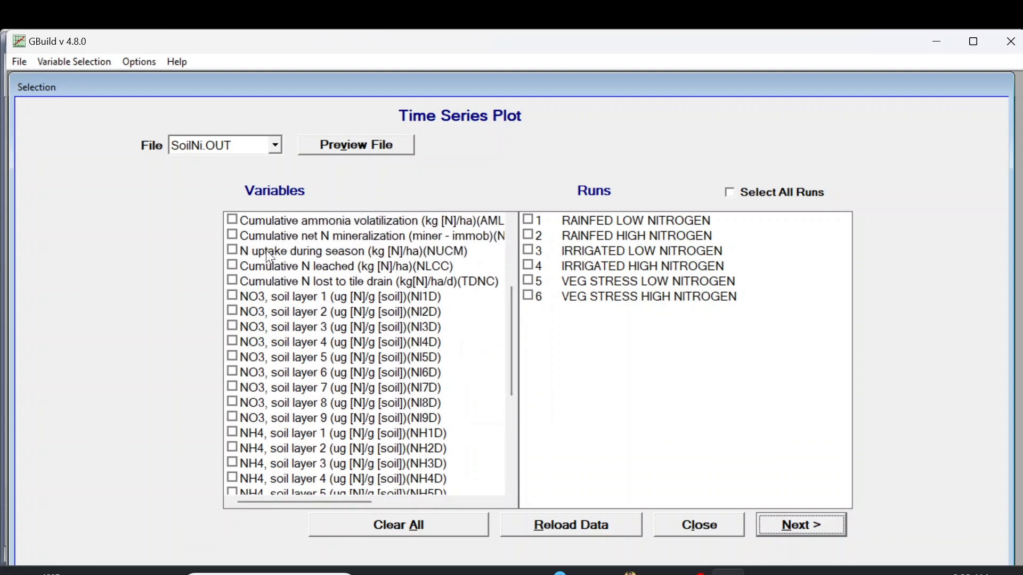
pyautogui.click(232, 251)
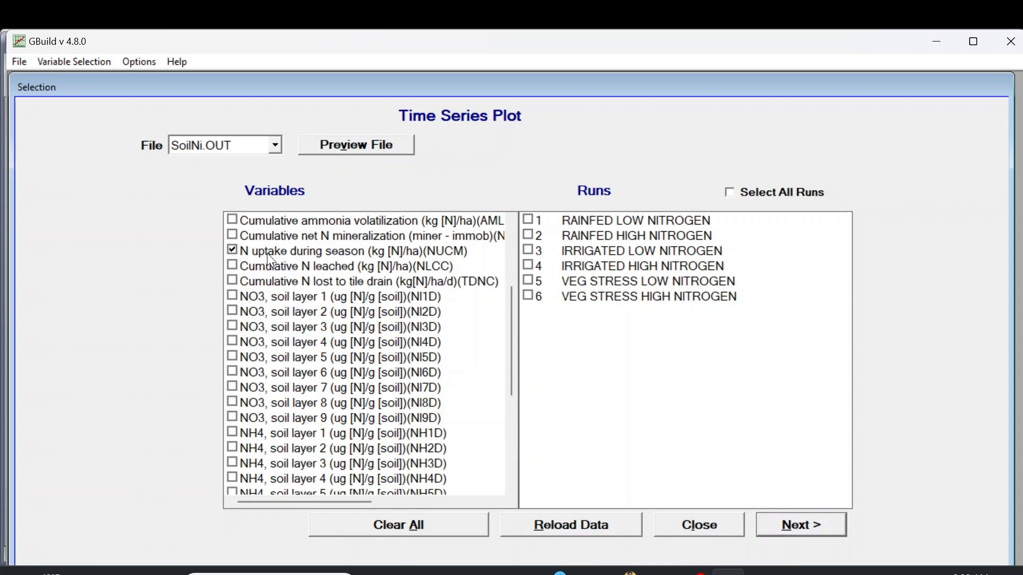
pyautogui.click(730, 193)
pyautogui.click(789, 520)
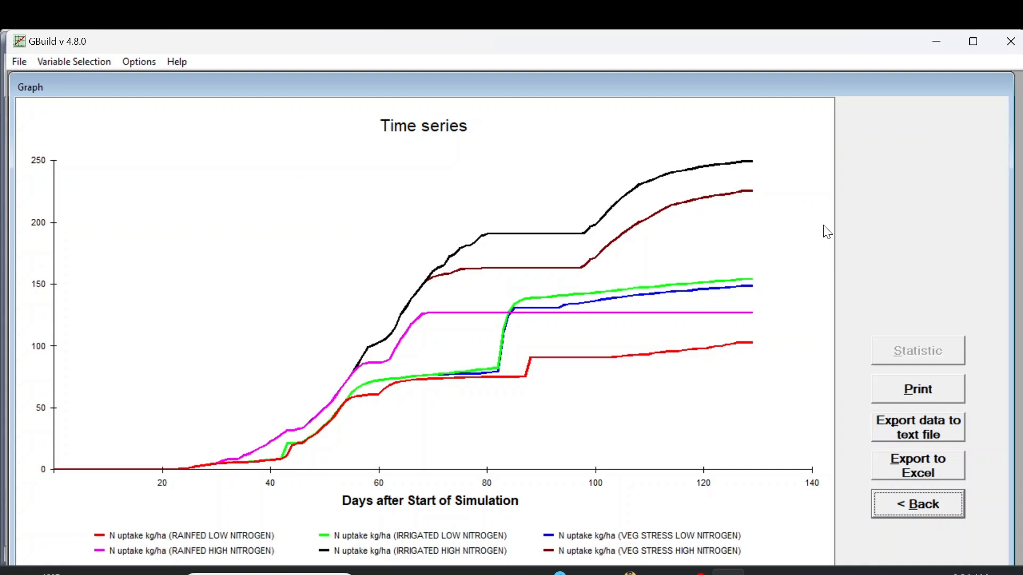
# Step: Export the N uptake graph to Excel, review the Chart1 and Data sheets, and minimize the workbook
pyautogui.hotkey('shift', 'Tab')
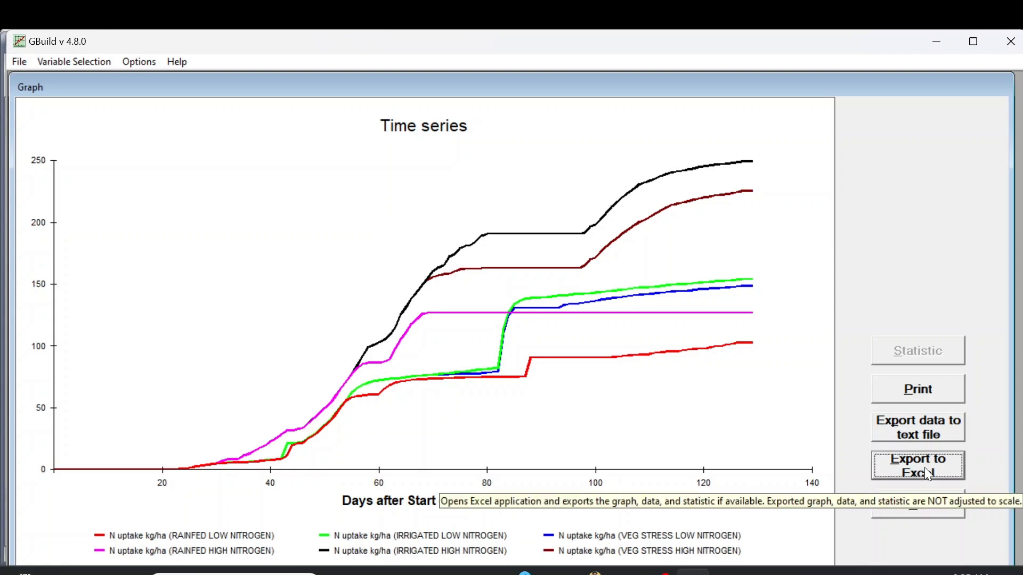
pyautogui.click(728, 573)
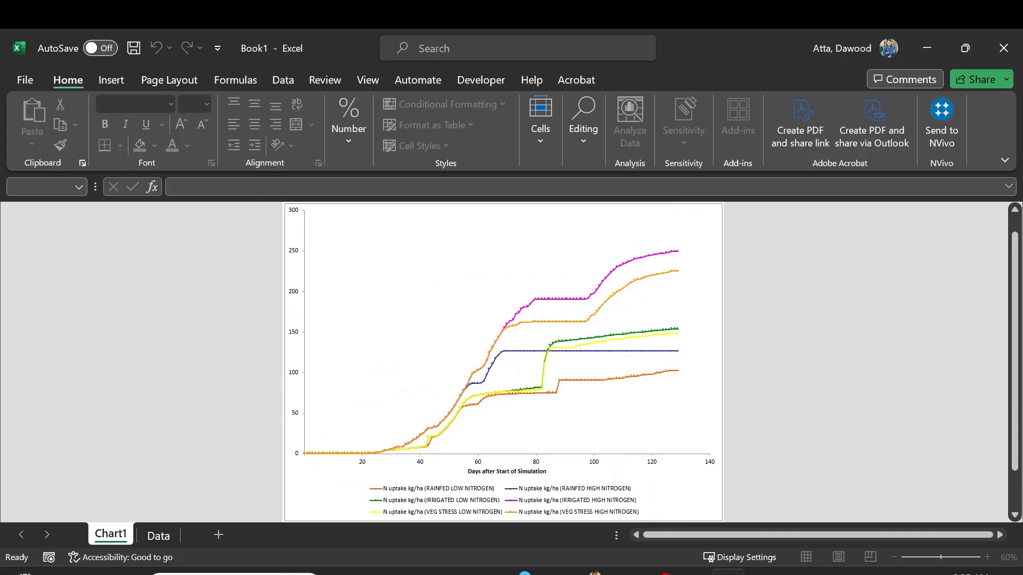
pyautogui.moveTo(1015, 261)
pyautogui.mouseDown()
pyautogui.moveTo(1017, 247)
pyautogui.moveTo(1018, 280)
pyautogui.mouseUp()
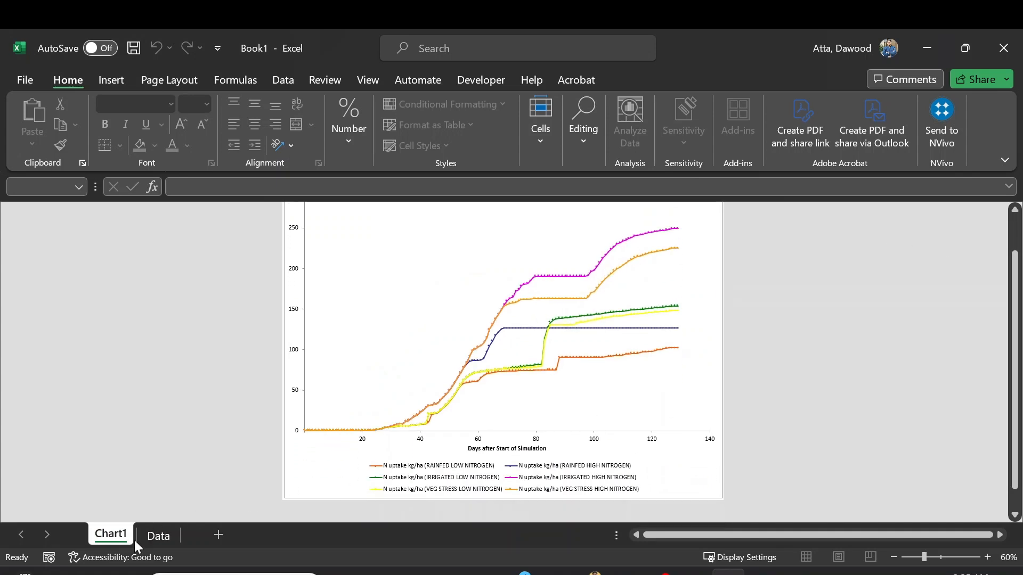
pyautogui.click(158, 536)
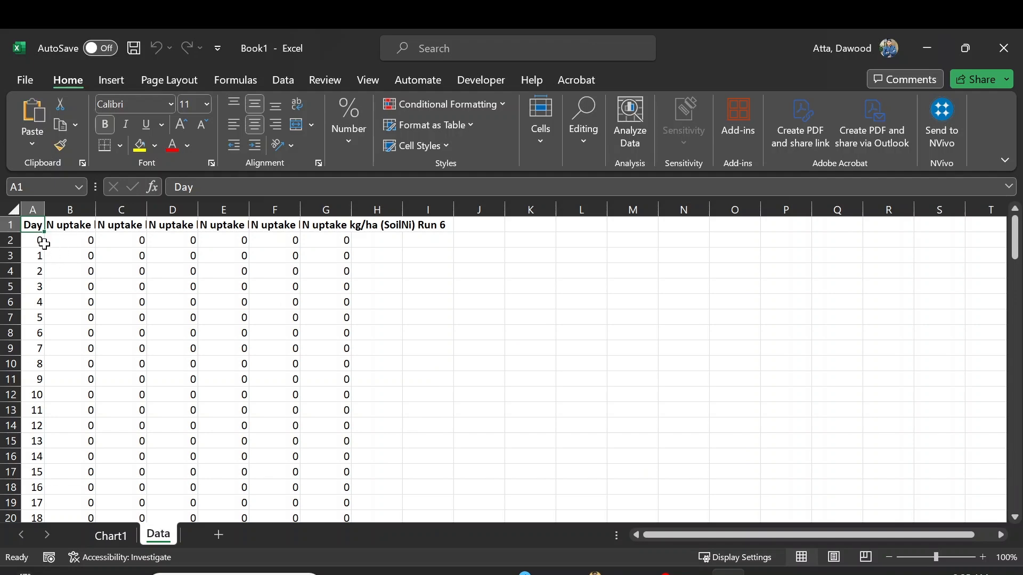
pyautogui.moveTo(1015, 250); pyautogui.dragTo(1018, 508)
pyautogui.scroll(4, 702, 400)
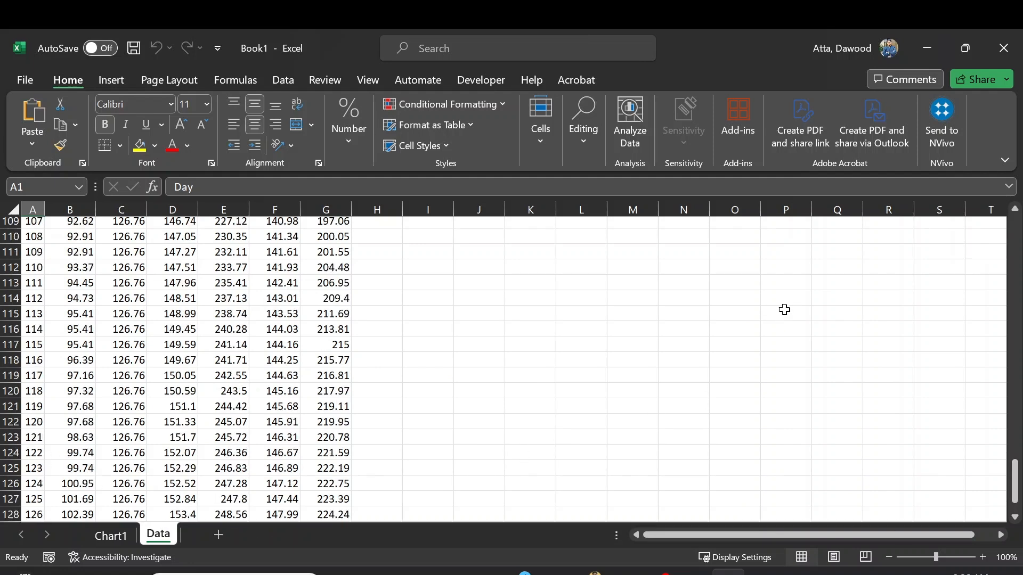
pyautogui.click(932, 50)
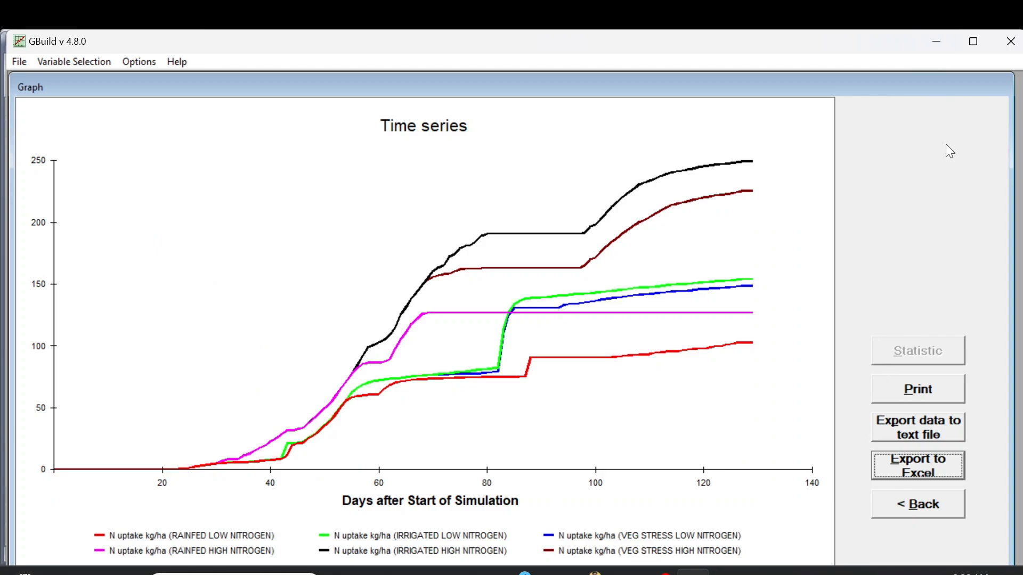
# Step: Close the time series plot and the simulation window, and deselect experiment UFGA8201.MZX
pyautogui.click(1011, 41)
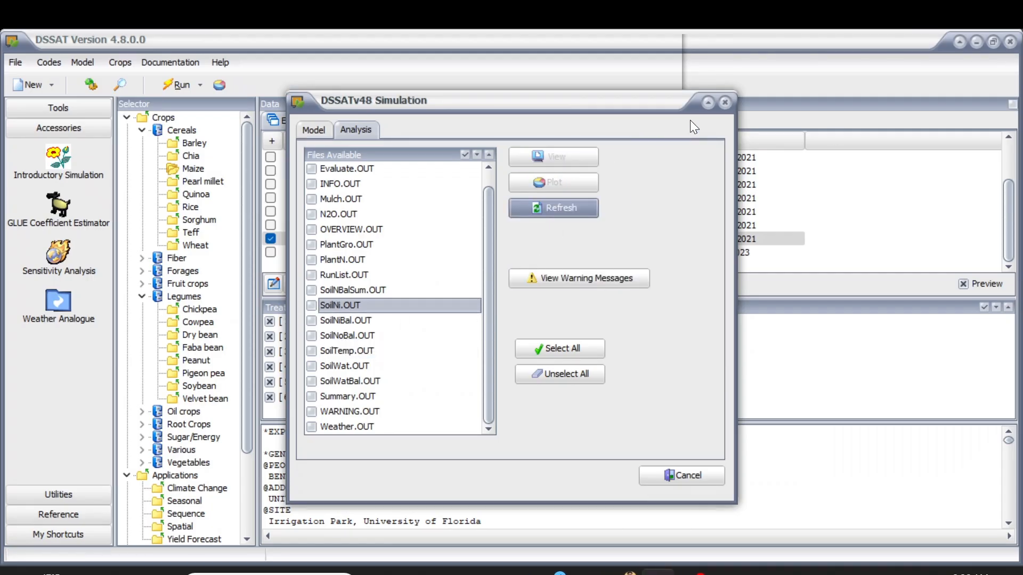
pyautogui.click(723, 103)
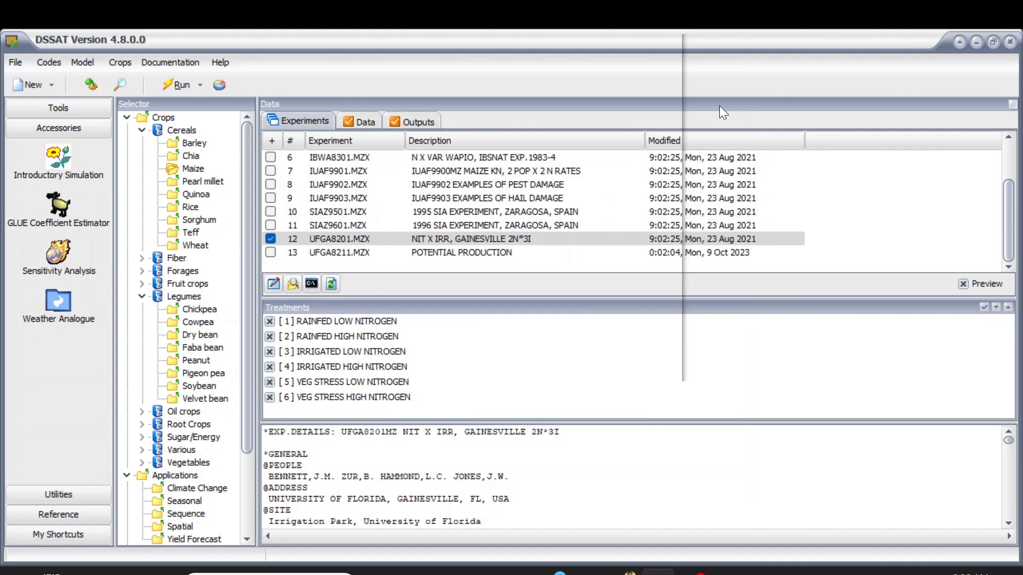
pyautogui.click(270, 239)
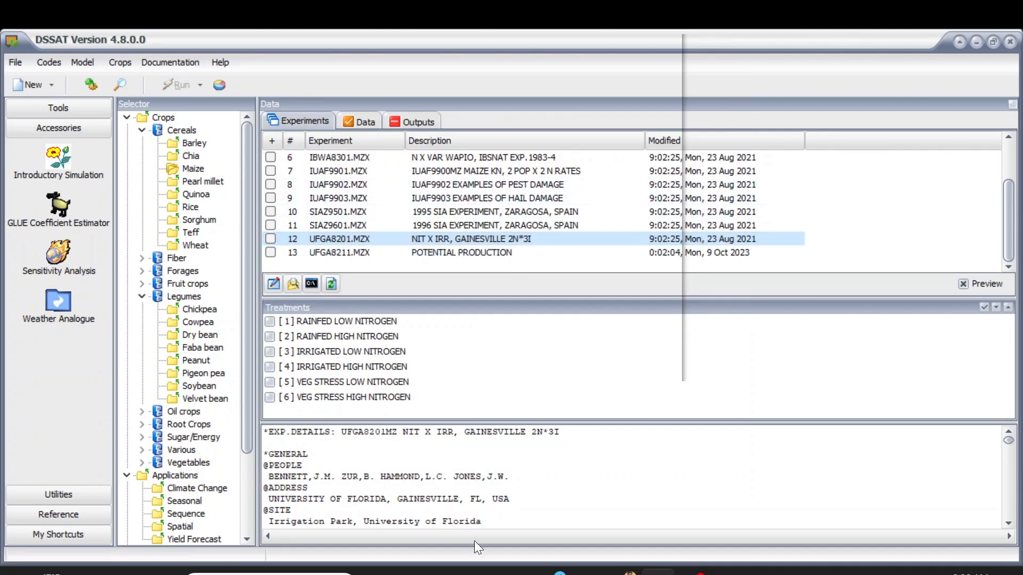
# Step: Switch to File Explorer and open the Peanut folder inside DSSAT48 on the C: drive
pyautogui.click(482, 572)
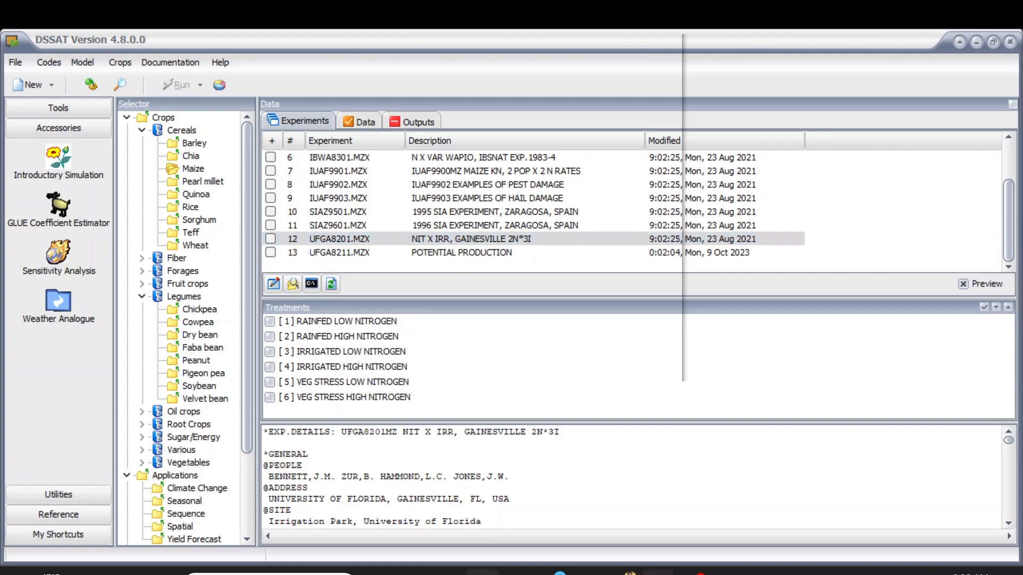
pyautogui.click(657, 572)
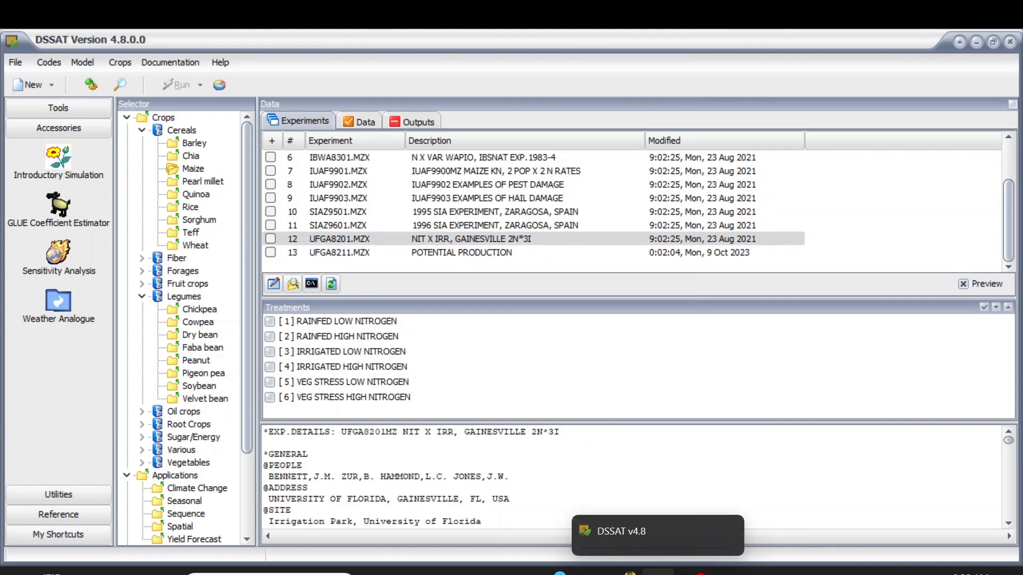
pyautogui.click(482, 572)
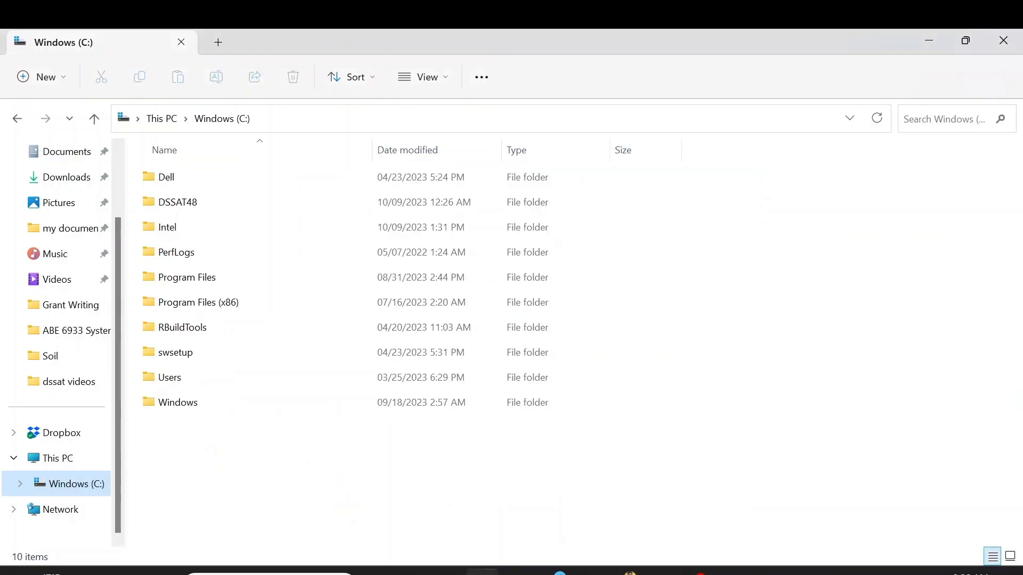
pyautogui.doubleClick(176, 208)
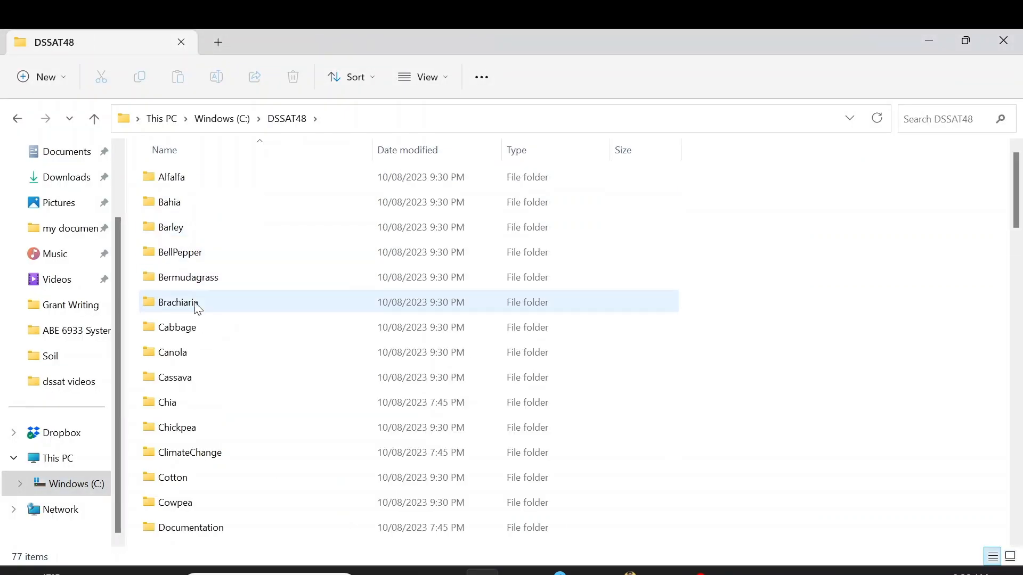
pyautogui.scroll(-2, 193, 325)
pyautogui.scroll(-1, 196, 361)
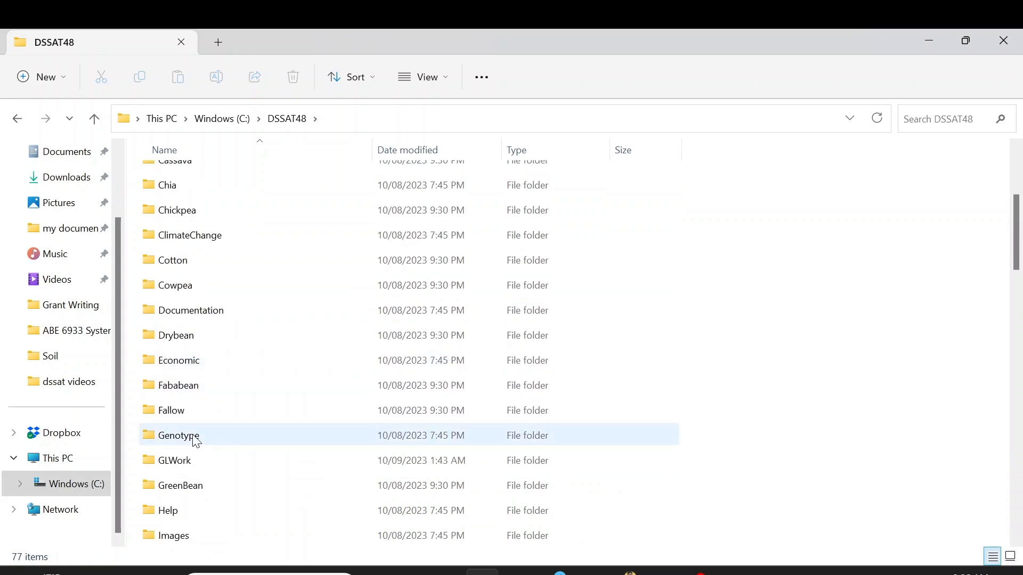
pyautogui.click(199, 415)
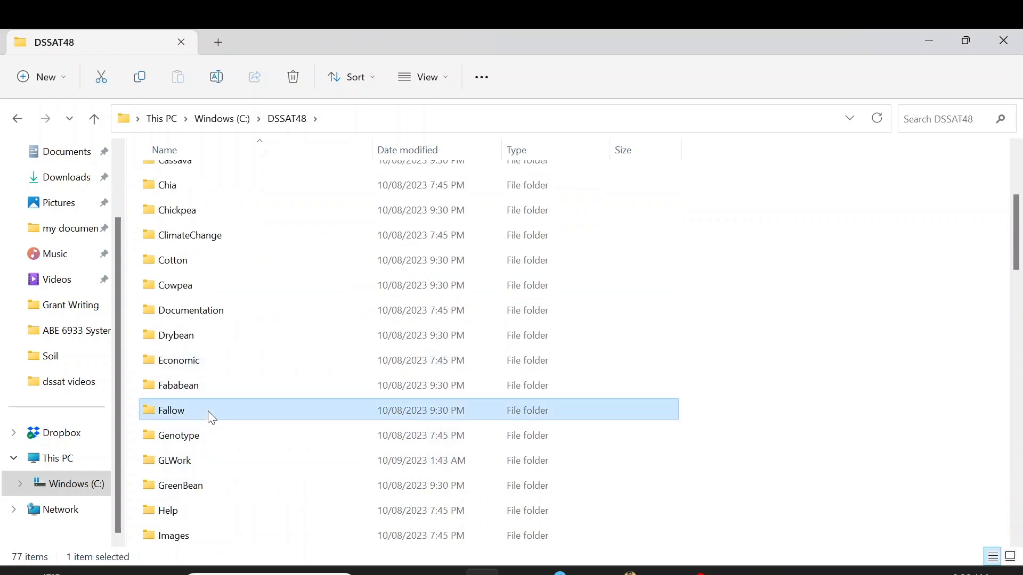
pyautogui.press('p')
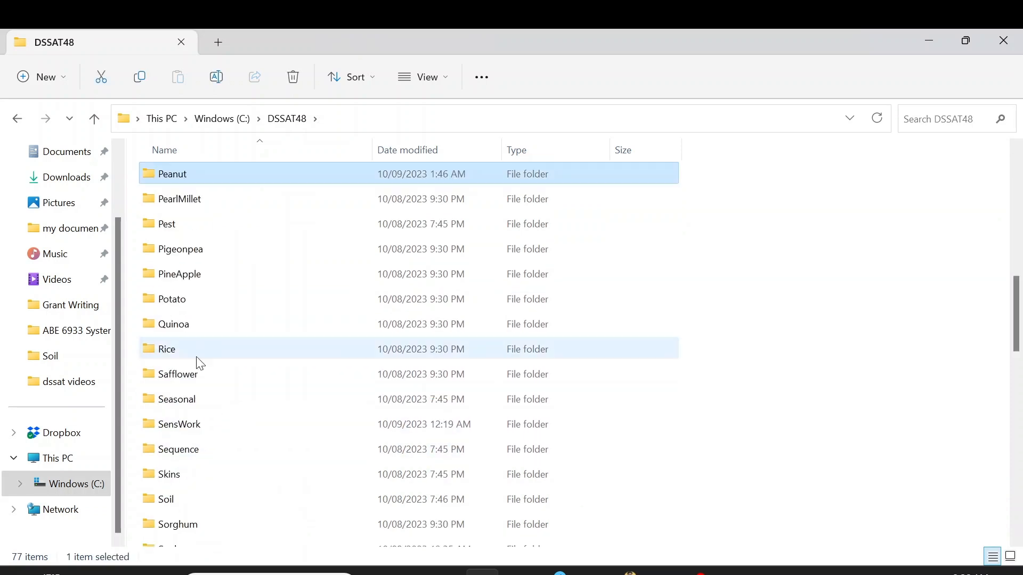
pyautogui.doubleClick(185, 185)
# Step: Locate the UFGA7605 PNX, PNT and PNA files and open the PNA file full-screen in the text editor
pyautogui.scroll(-3, 248, 346)
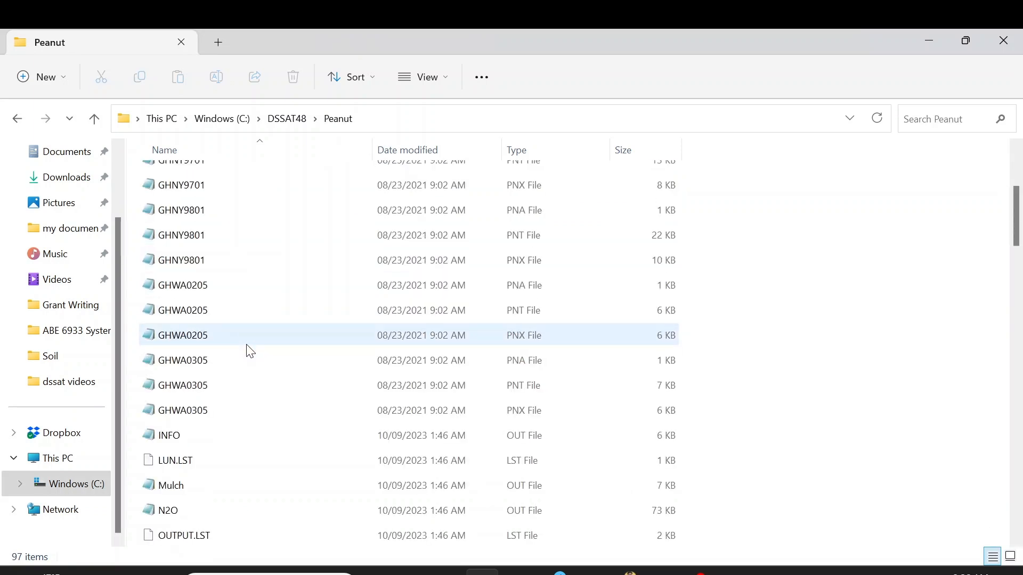
pyautogui.scroll(-9, 255, 363)
pyautogui.scroll(-3, 271, 383)
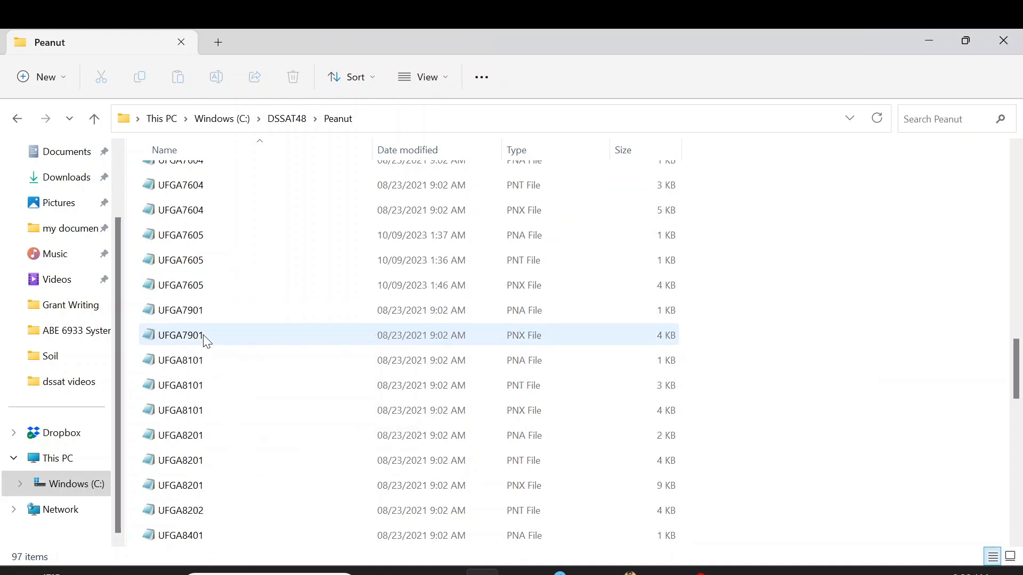
pyautogui.click(190, 287)
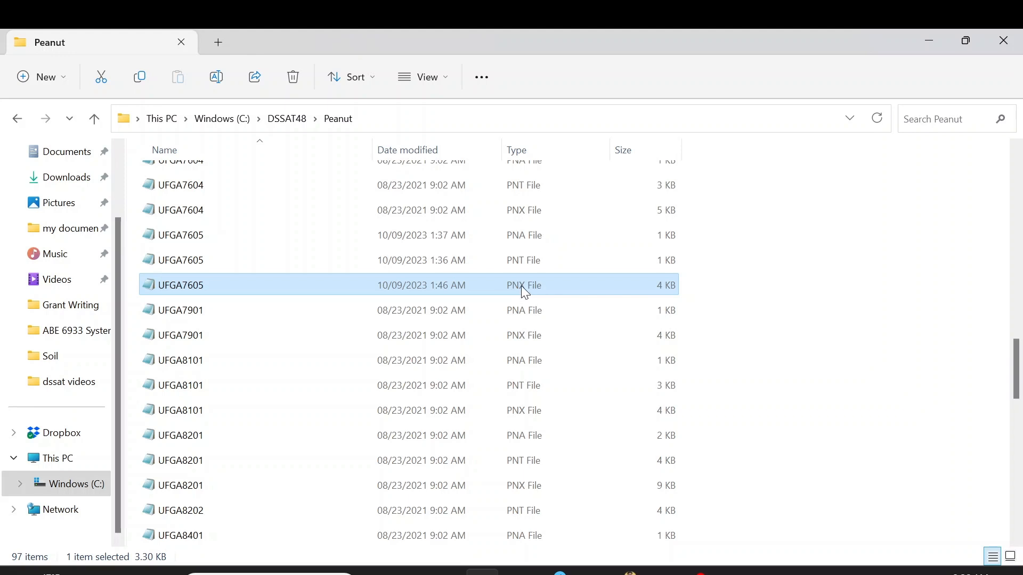
pyautogui.click(203, 263)
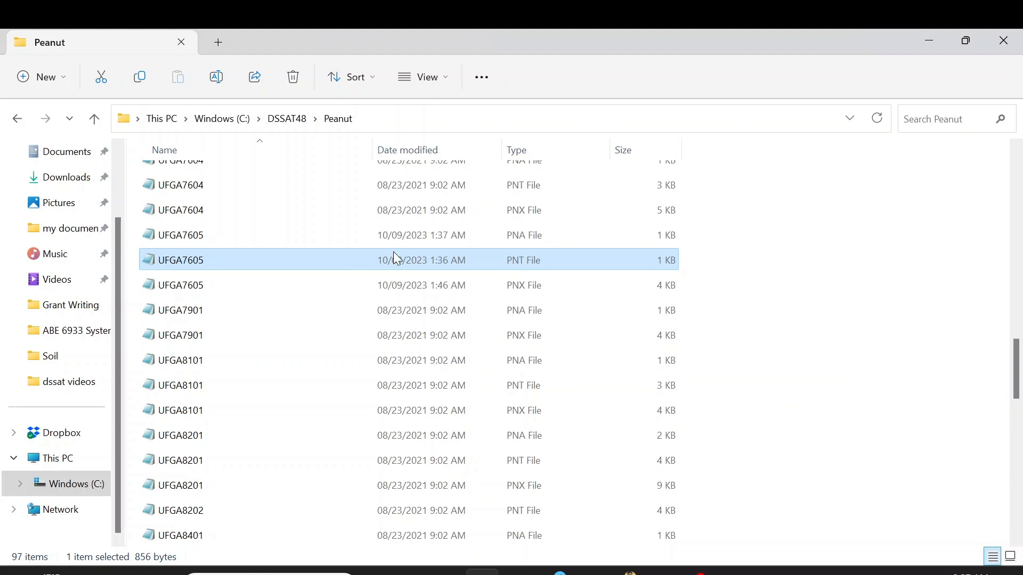
pyautogui.click(230, 236)
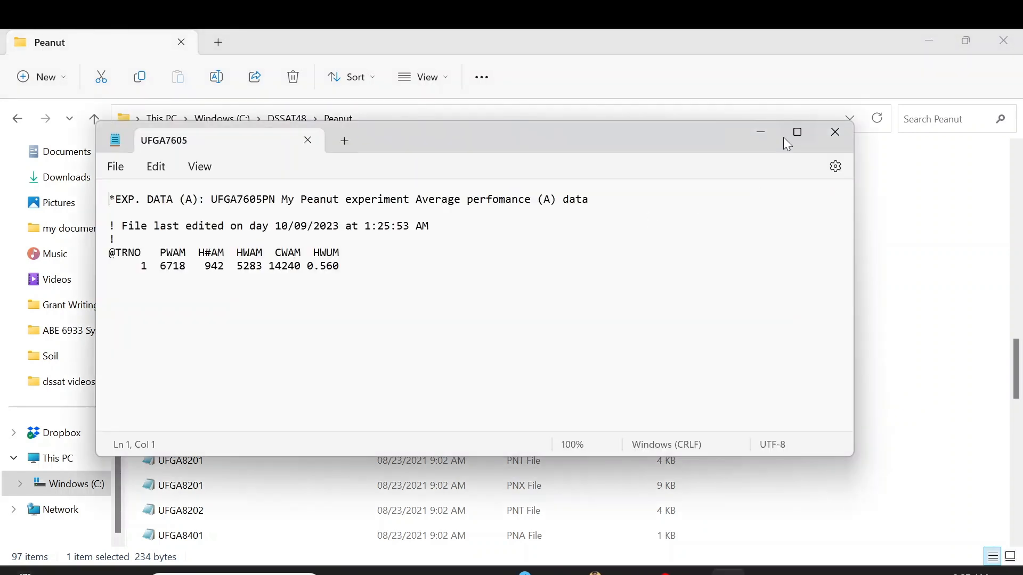
pyautogui.click(798, 134)
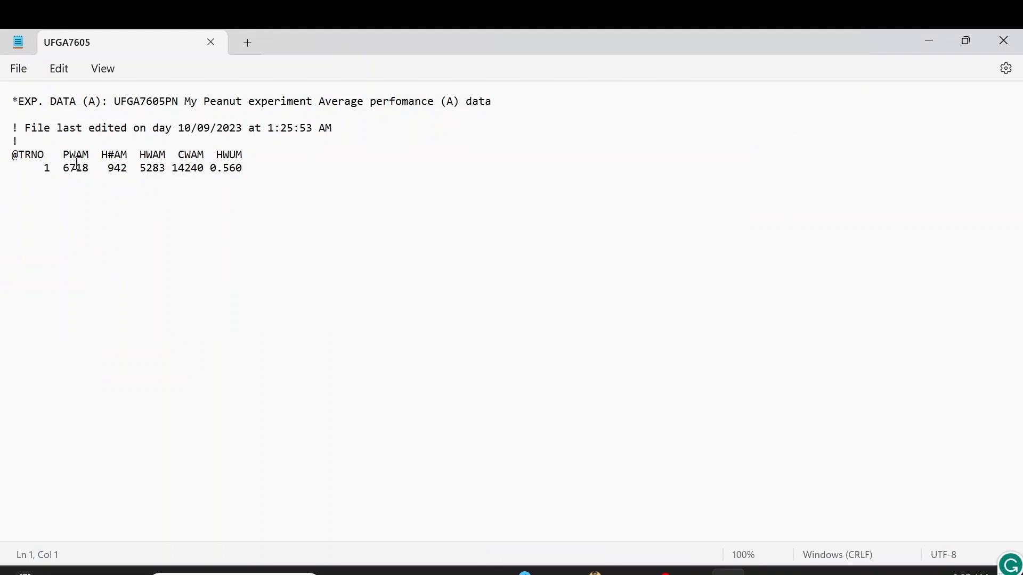
# Step: Examine the header, variable codes and treatment values of the UFGA7605 average data file, and close it
pyautogui.moveTo(30, 134); pyautogui.dragTo(133, 134)
pyautogui.moveTo(14, 101); pyautogui.dragTo(381, 133)
pyautogui.click(297, 141)
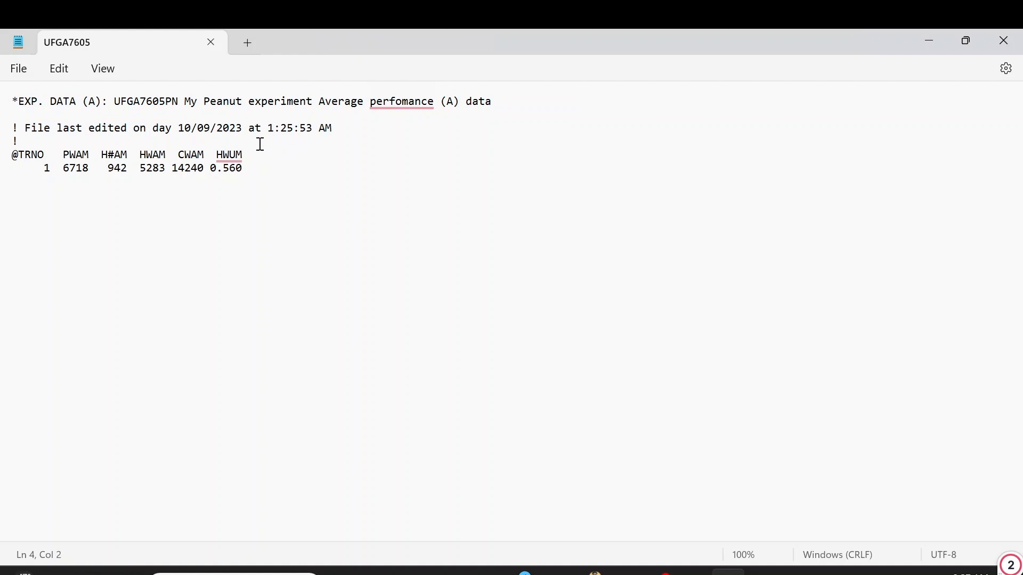
pyautogui.moveTo(272, 174); pyautogui.dragTo(3, 104)
pyautogui.click(254, 190)
pyautogui.click(63, 182)
pyautogui.click(1004, 41)
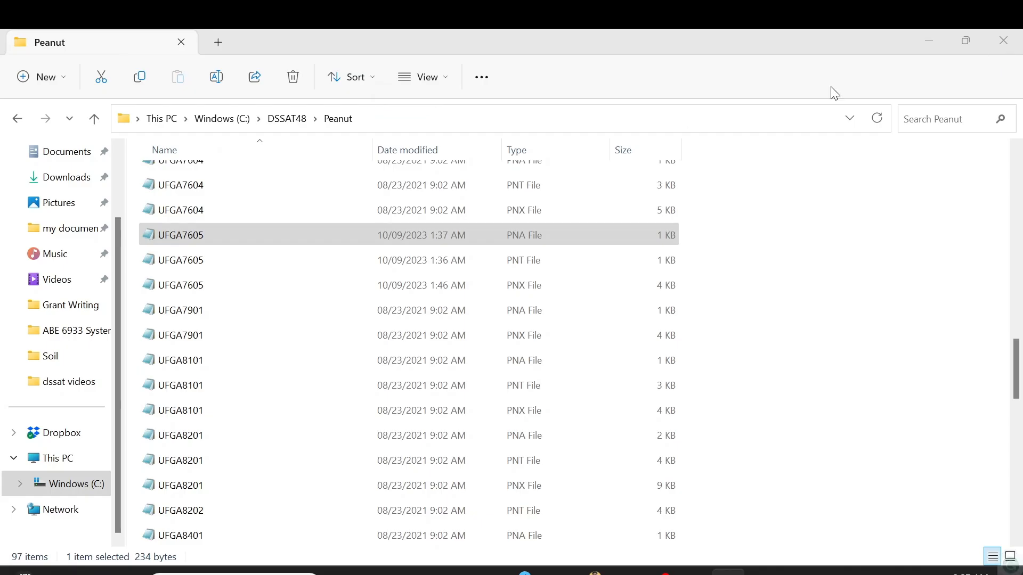
# Step: Go back to the DSSAT48 folder, look over its crop and tool subfolders, and switch to DSSAT
pyautogui.scroll(-4, 263, 309)
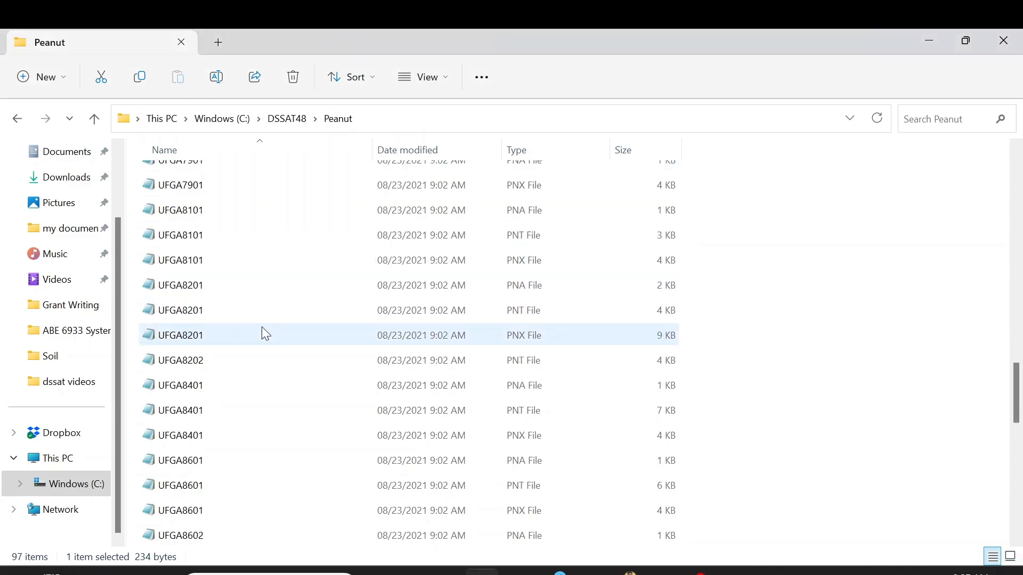
pyautogui.click(17, 119)
pyautogui.scroll(-3, 221, 299)
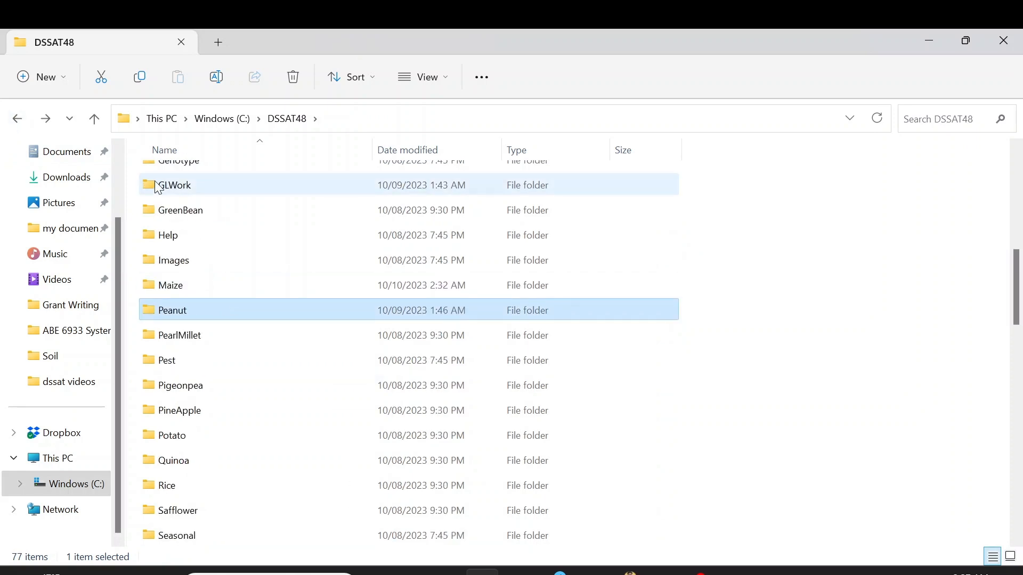
pyautogui.scroll(-3, 416, 348)
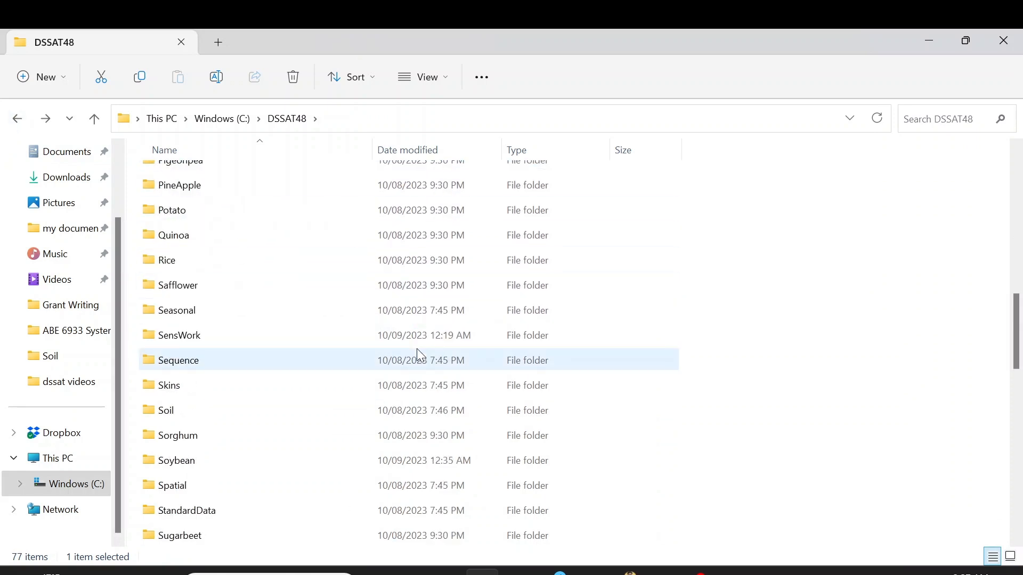
pyautogui.scroll(9, 420, 349)
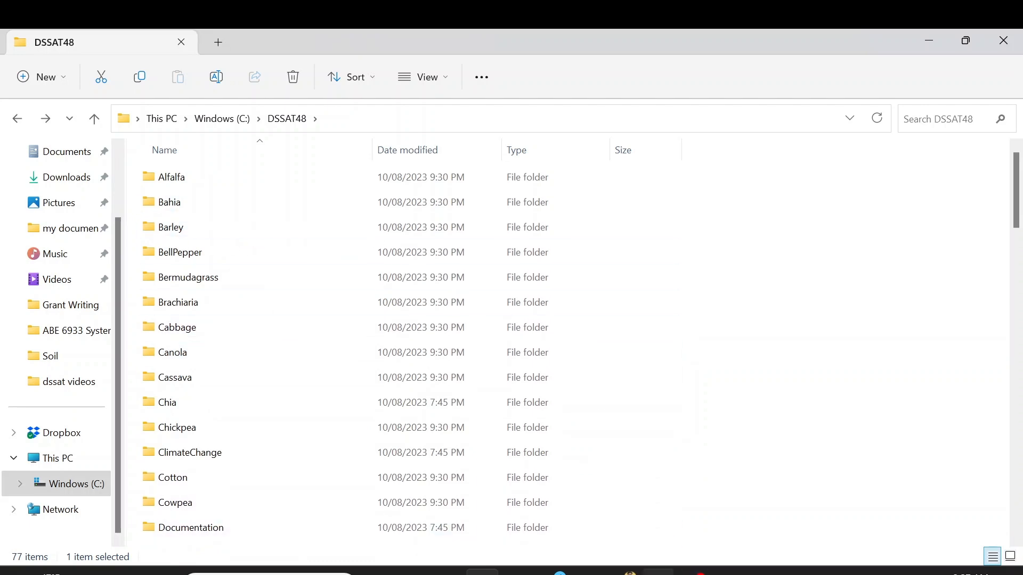
pyautogui.click(659, 572)
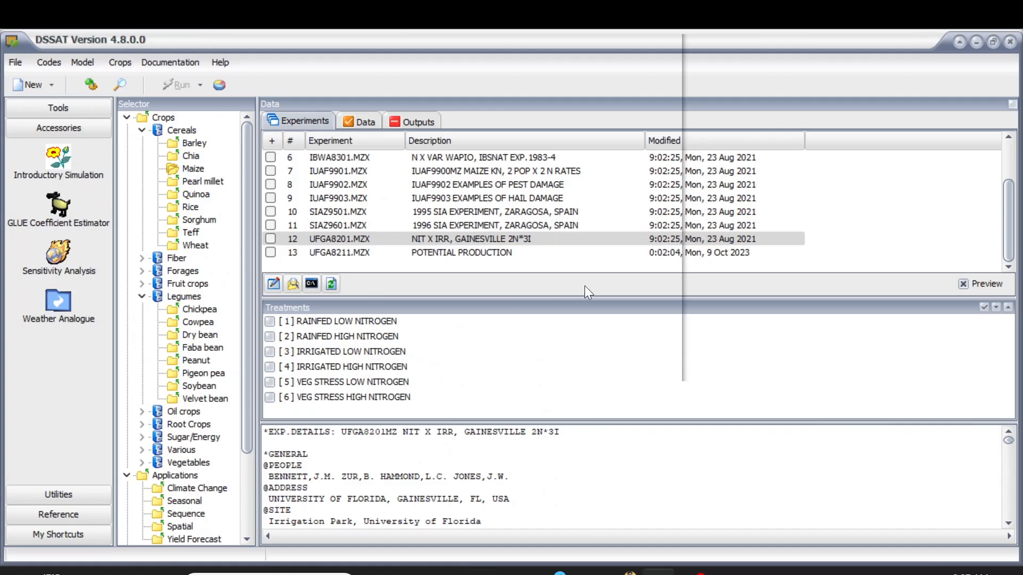